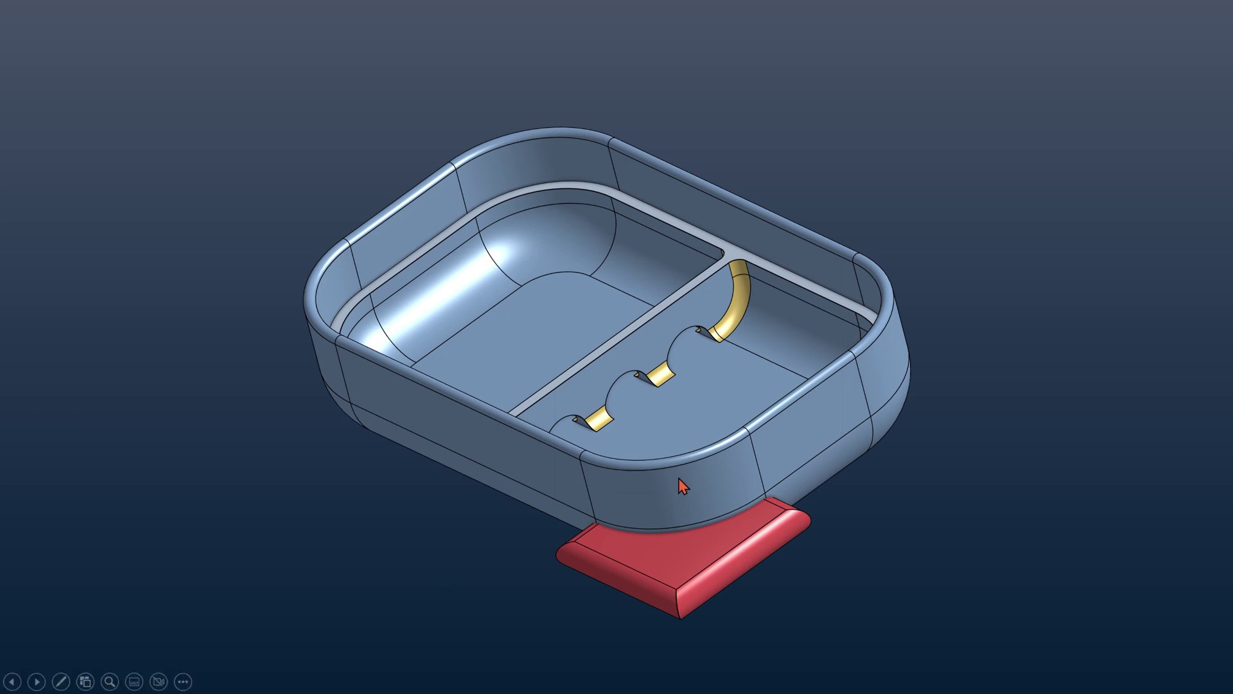
left_click(448, 491)
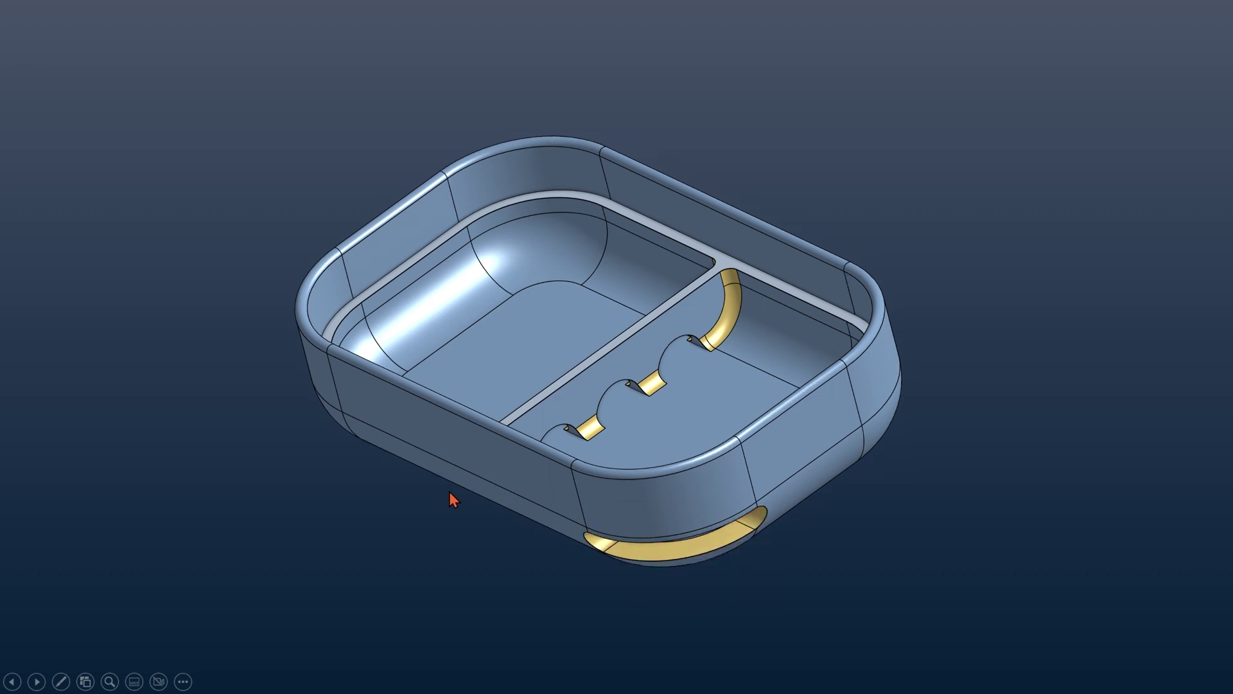
left_click(472, 526)
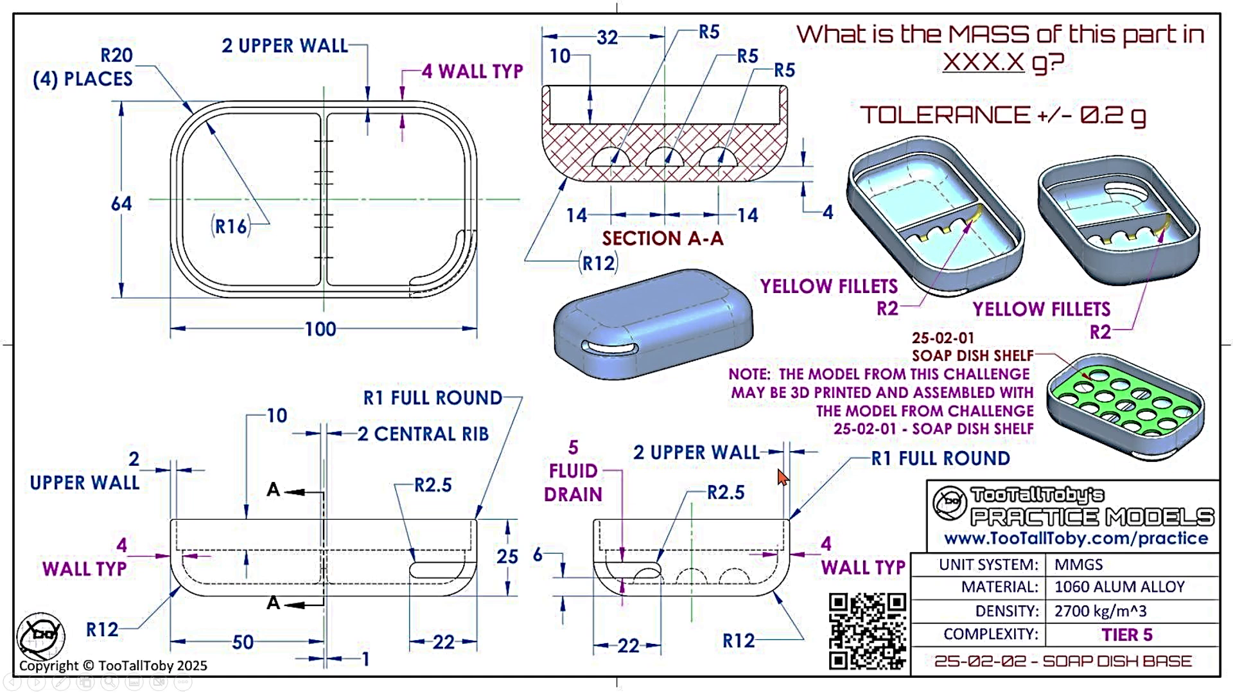
left_click(879, 494)
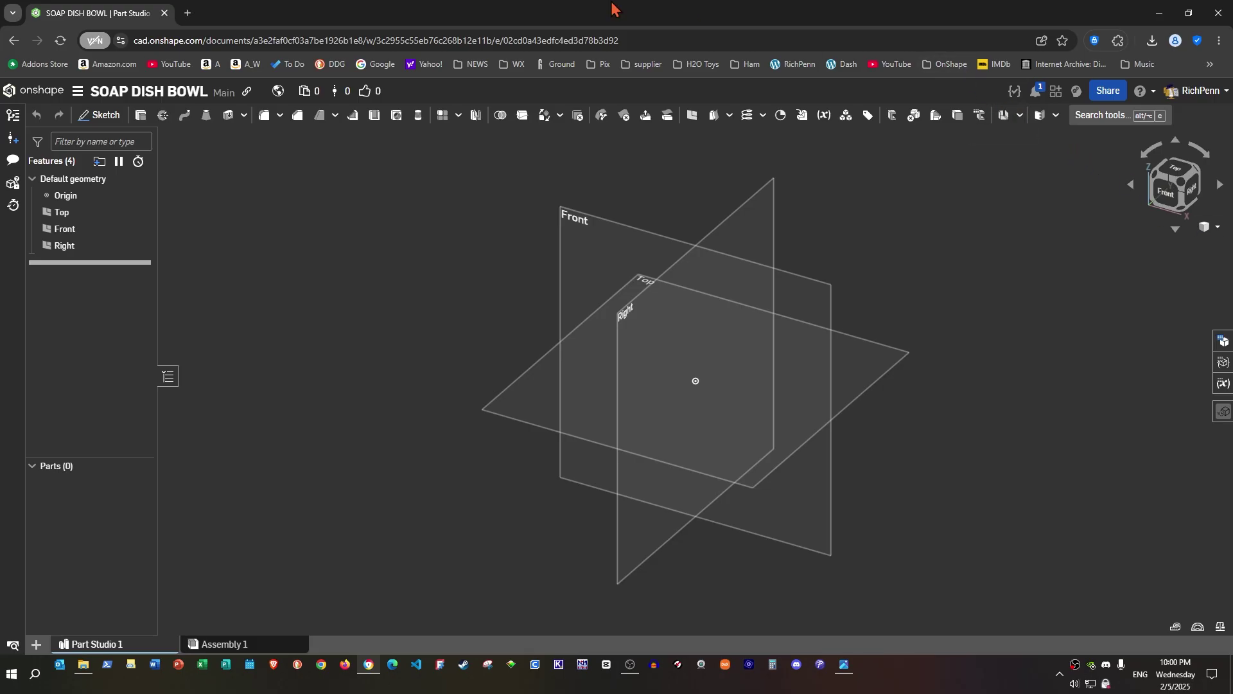
Set the workspace's mass display precision to two decimal places
left_click(78, 92)
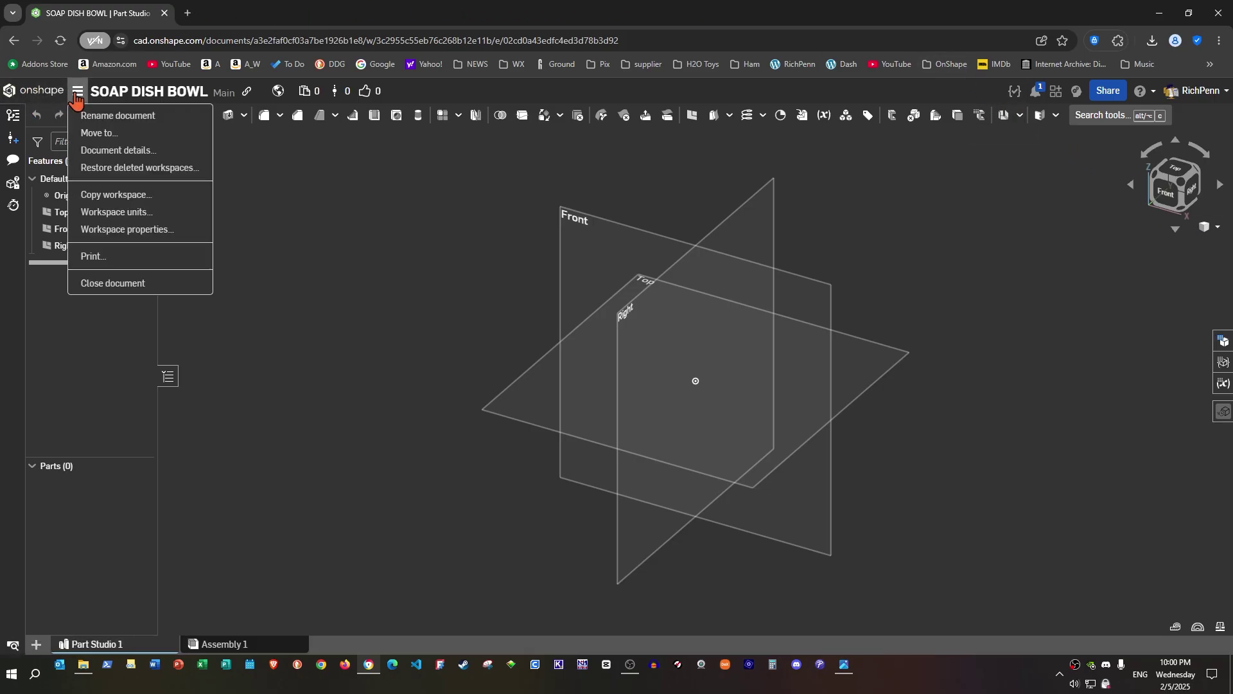
left_click(122, 214)
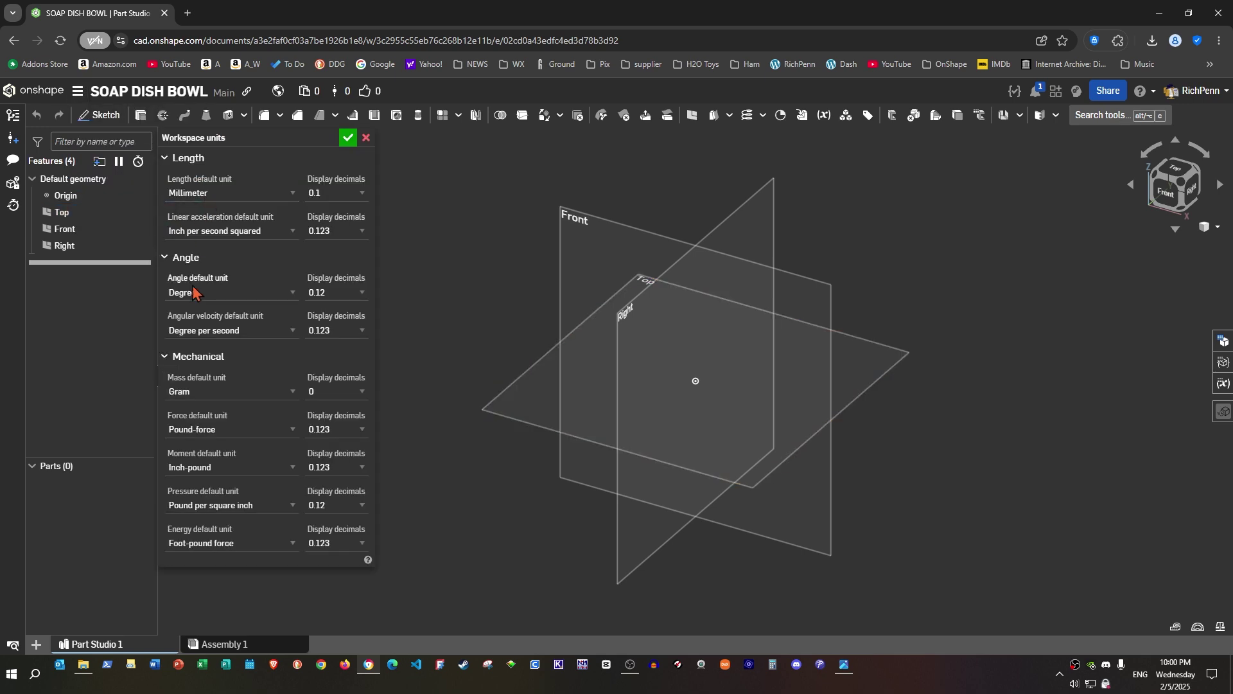
left_click(361, 393)
left_click(339, 443)
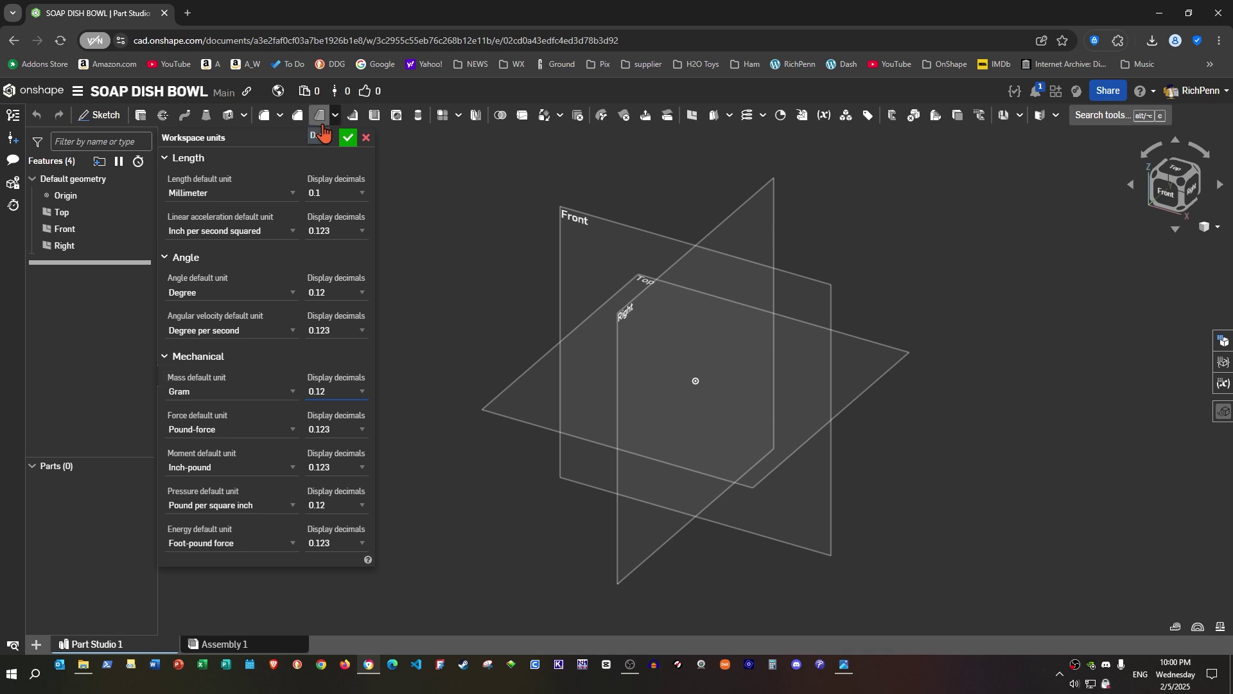
left_click(347, 138)
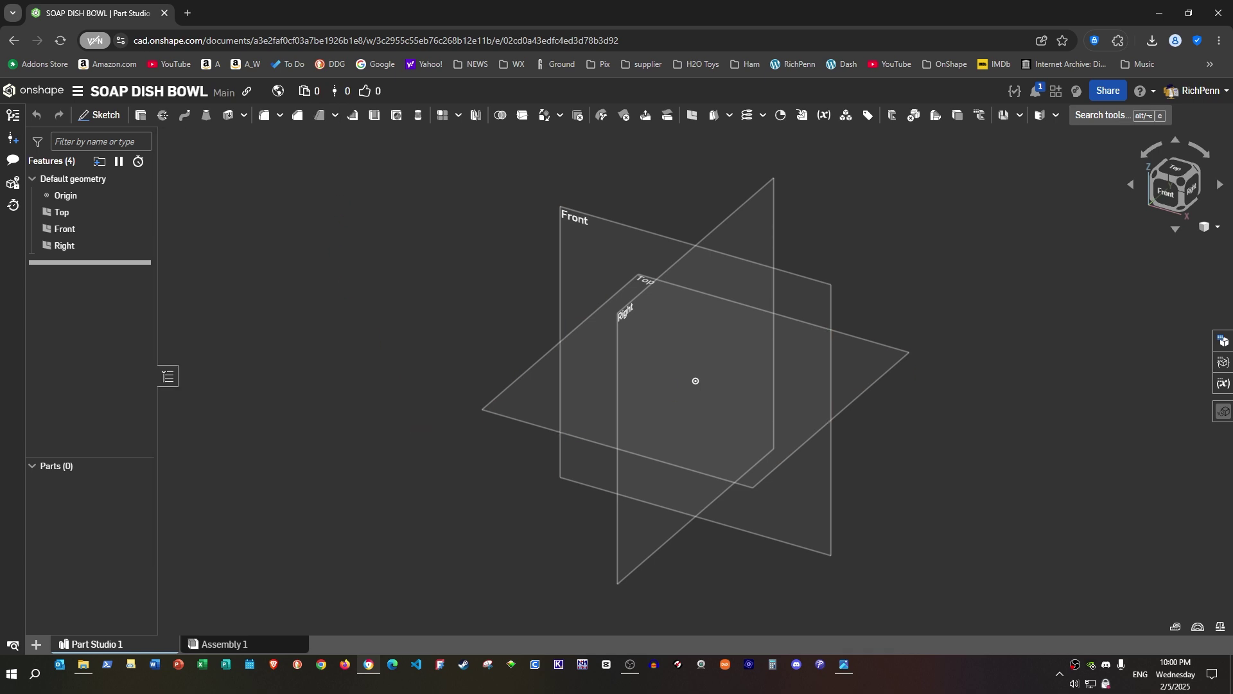
Examine the soap dish base drawing's dimensions in the image viewer and return to the part studio
key("alt+Tab")
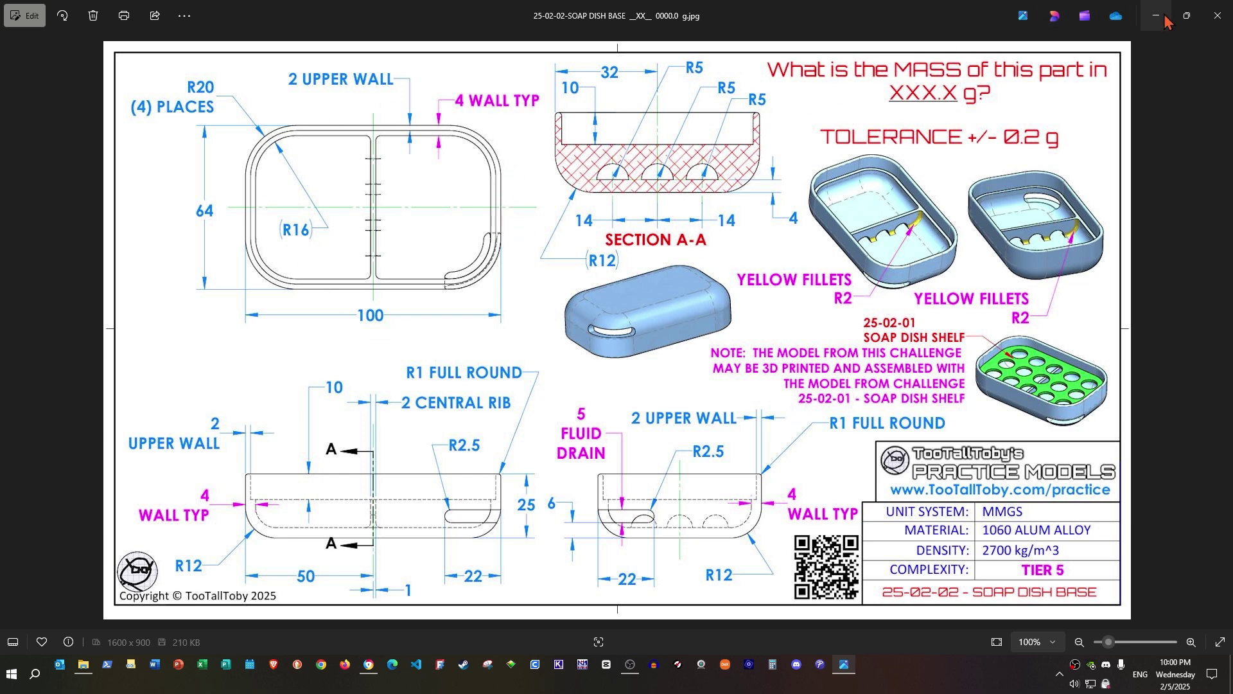
key("super+Down")
key("super+Down")
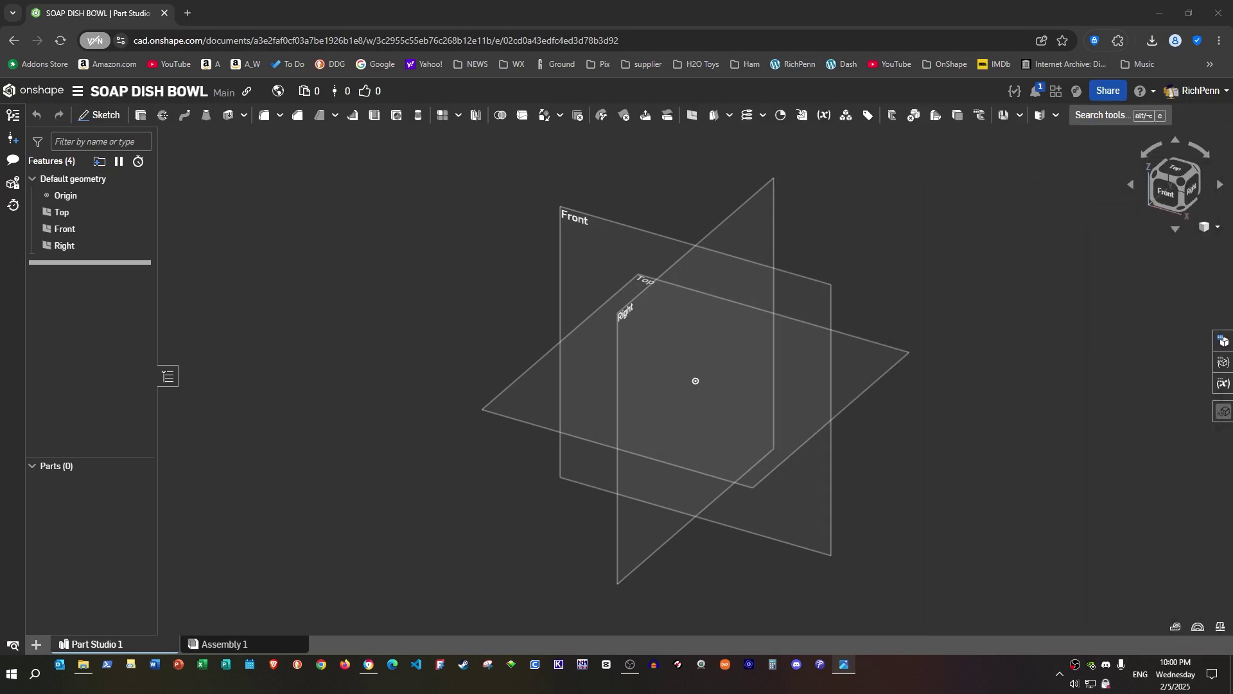
Sketch a 100 × 64 mm center rectangle at the origin on the Top plane, with the height dimension placed outside the profile
left_click(529, 389)
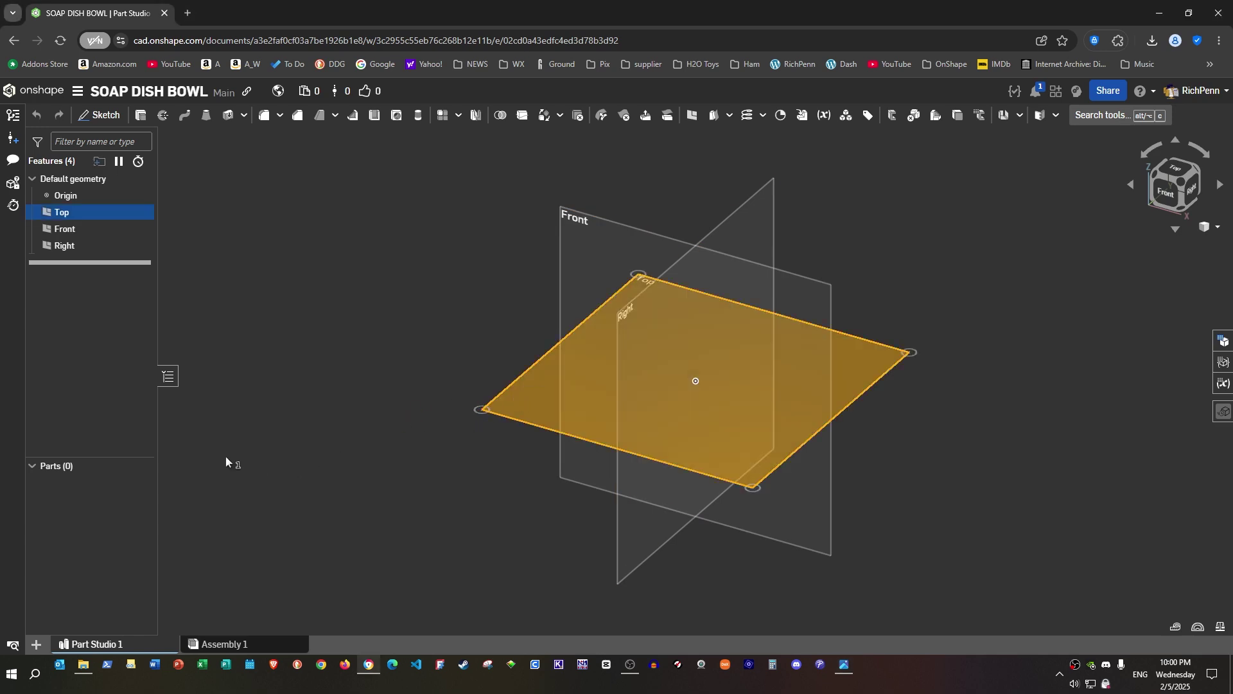
key("shift+s")
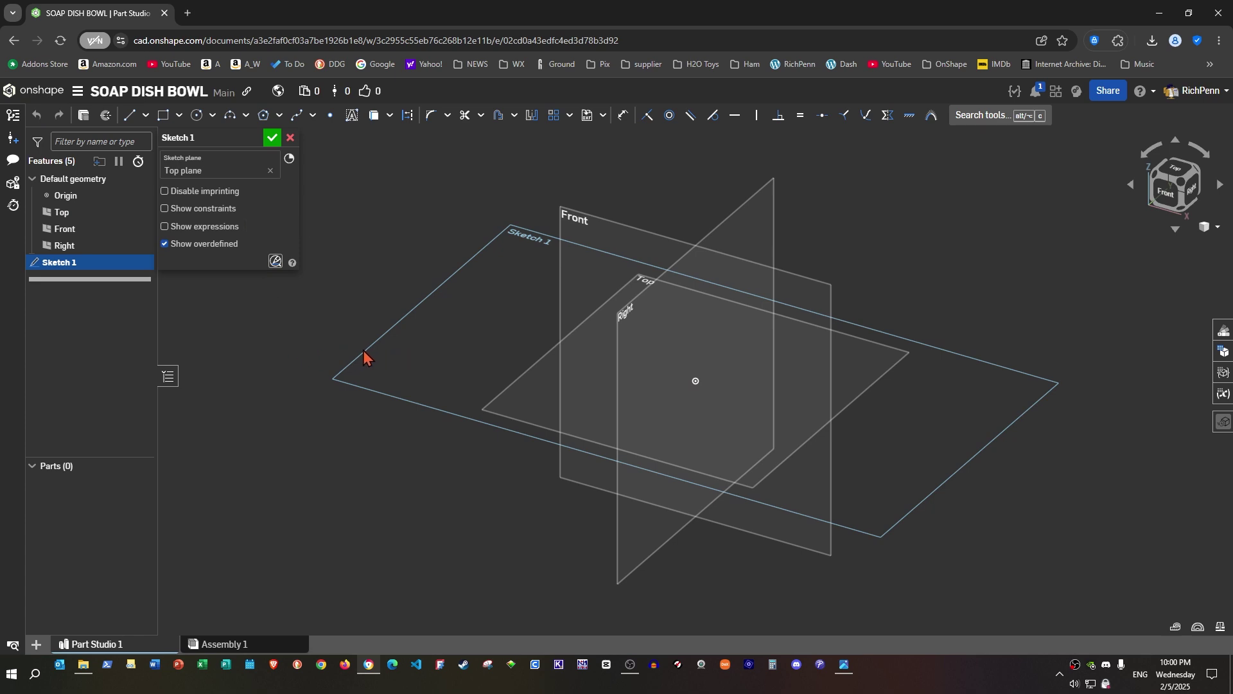
key("n")
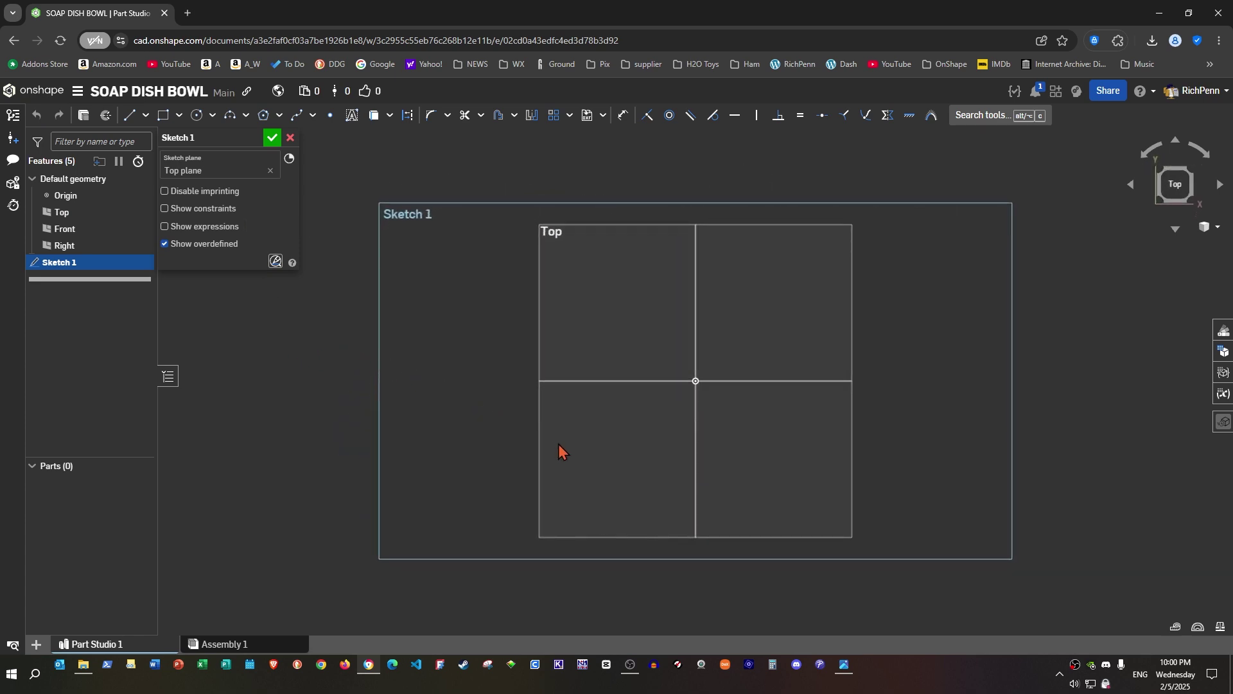
key("r")
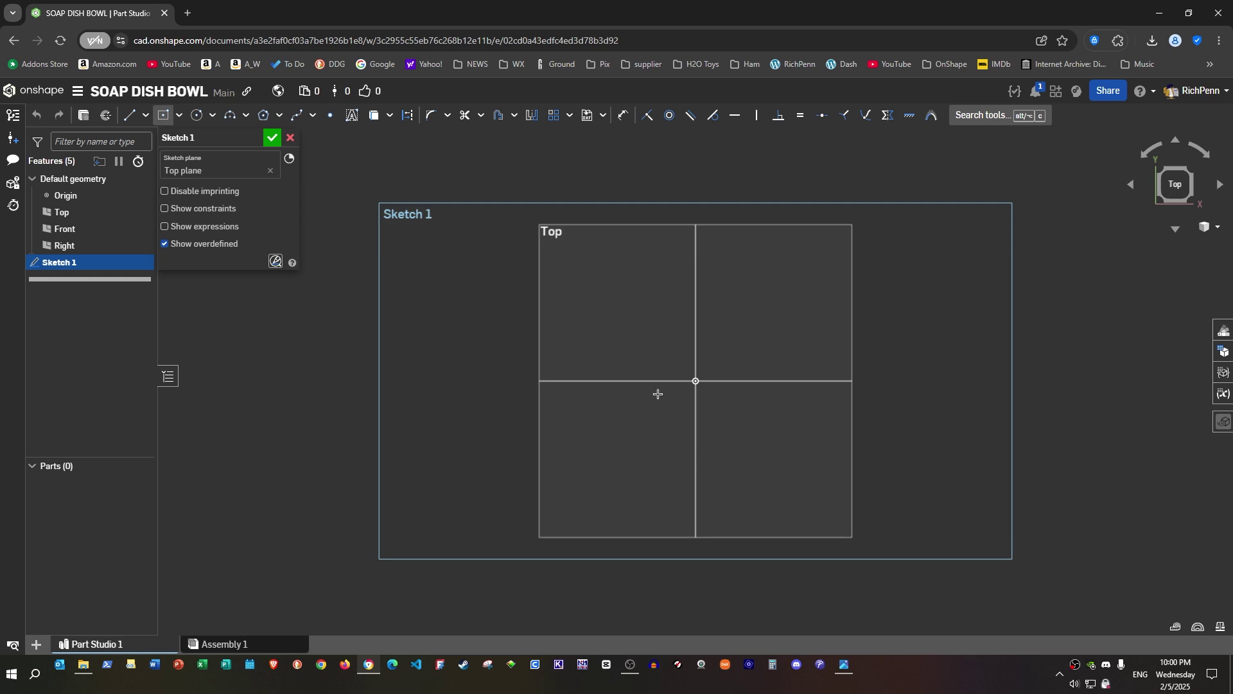
left_click(696, 381)
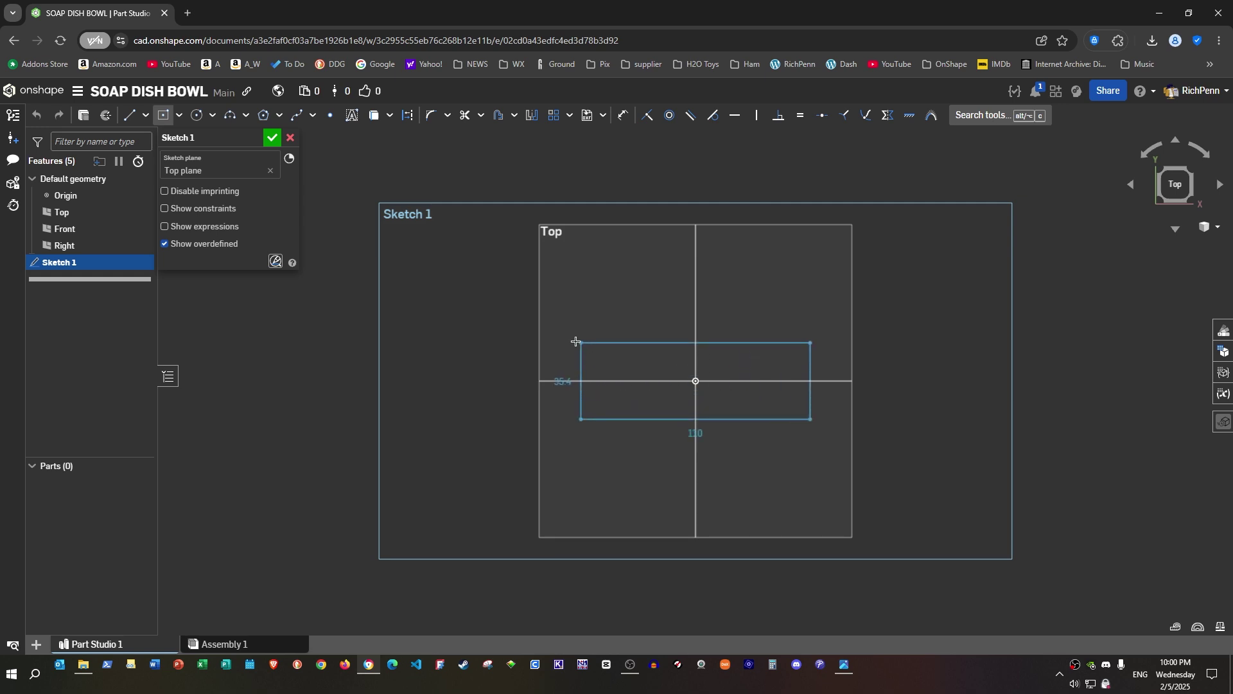
left_click(491, 303)
type("100")
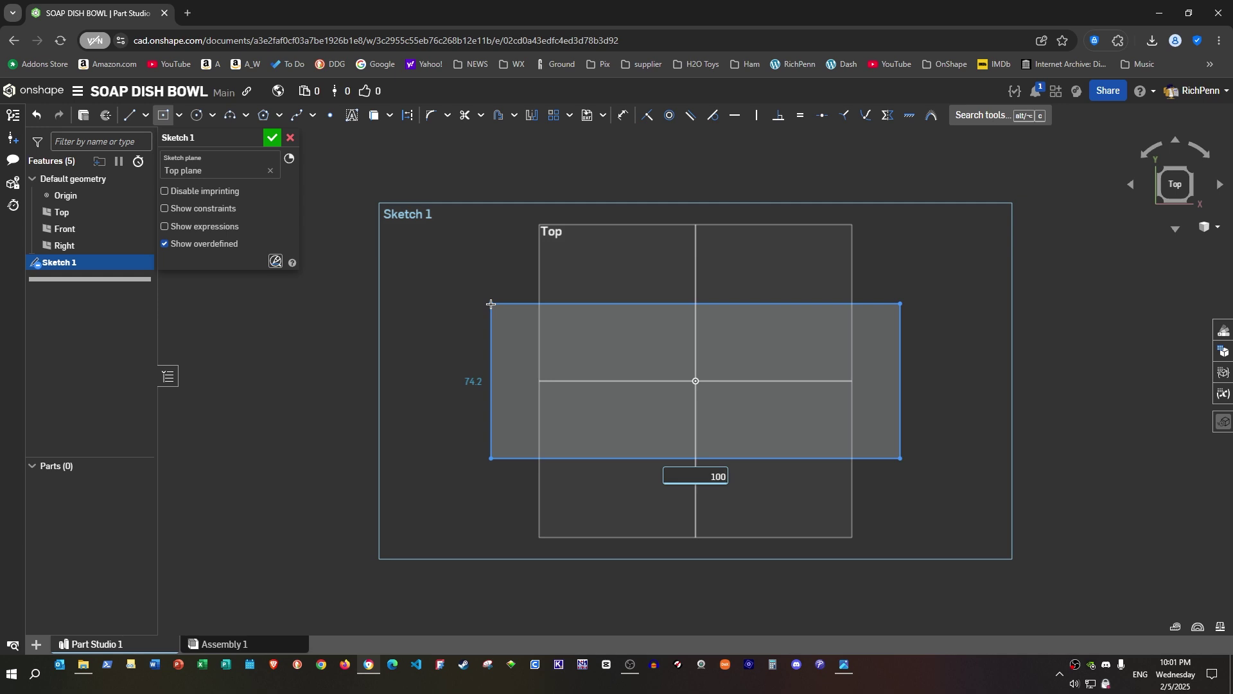
key("Return")
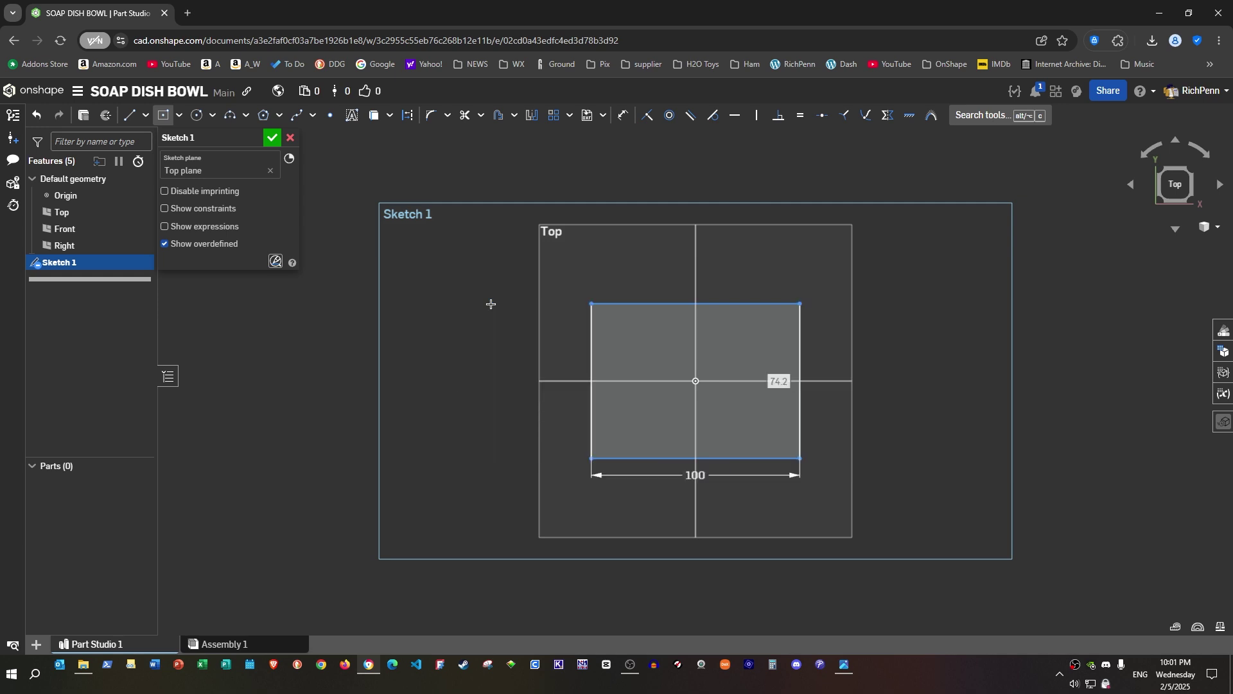
type("64")
key("Return")
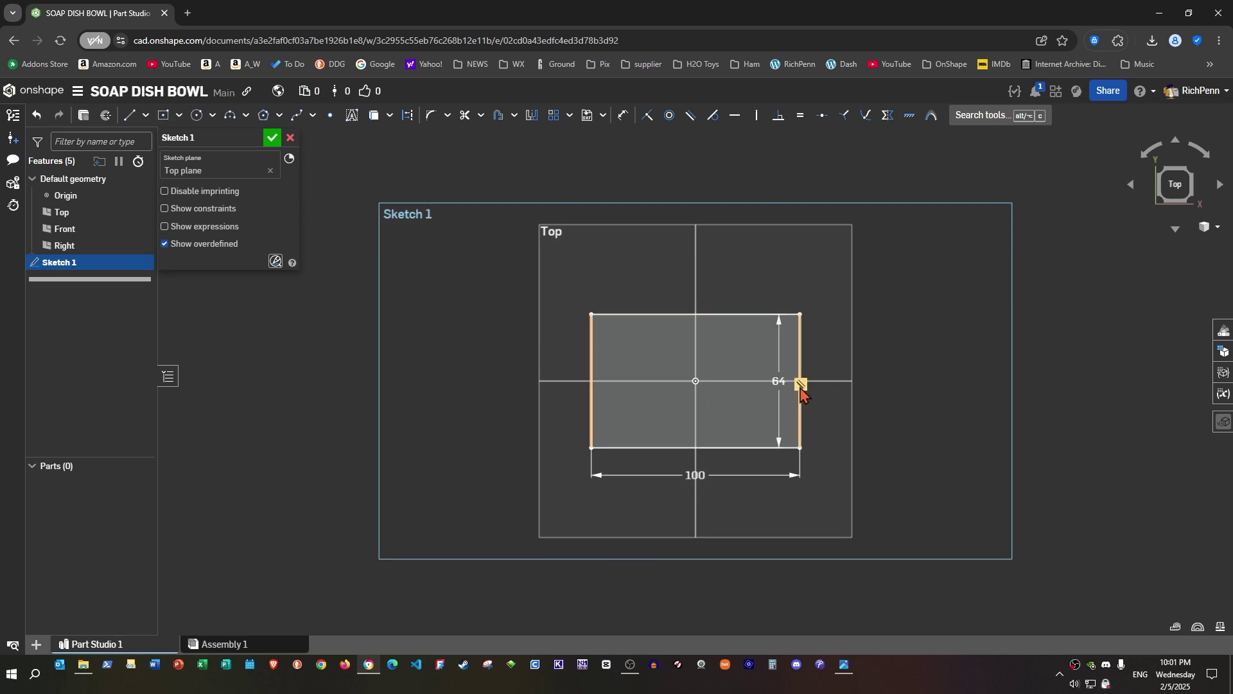
left_click_drag(779, 382, 559, 379)
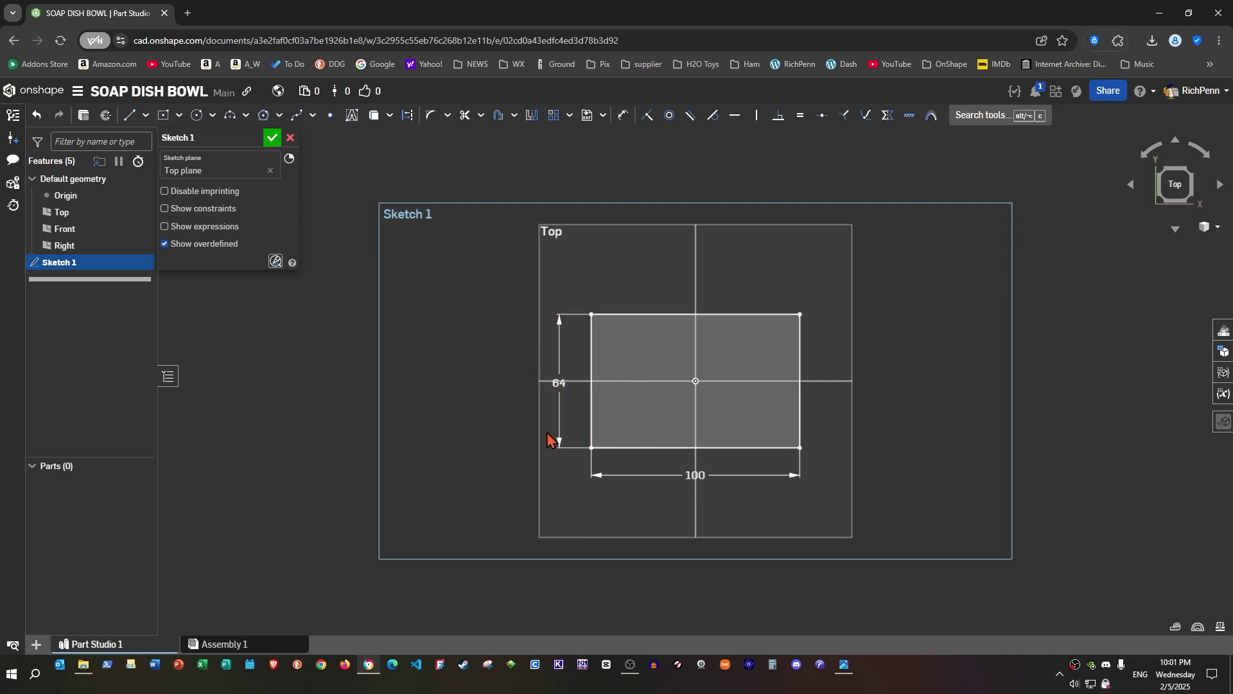
Fillet all four corners of the rectangle with a 20 mm radius and finish the sketch
scroll(543, 493, "up", 3)
mouse_move(551, 493)
middle_mouse_down()
mouse_move(379, 560)
mouse_move(403, 546)
middle_mouse_up()
scroll(379, 560, "up", 1)
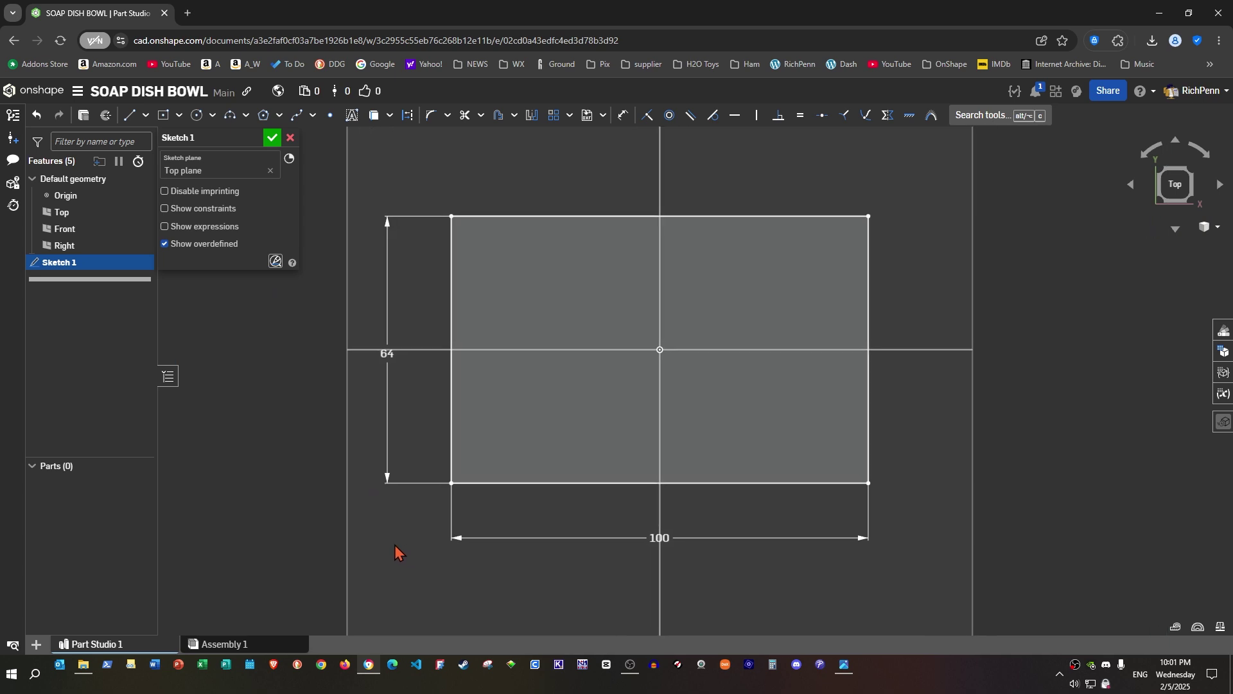
key("F11")
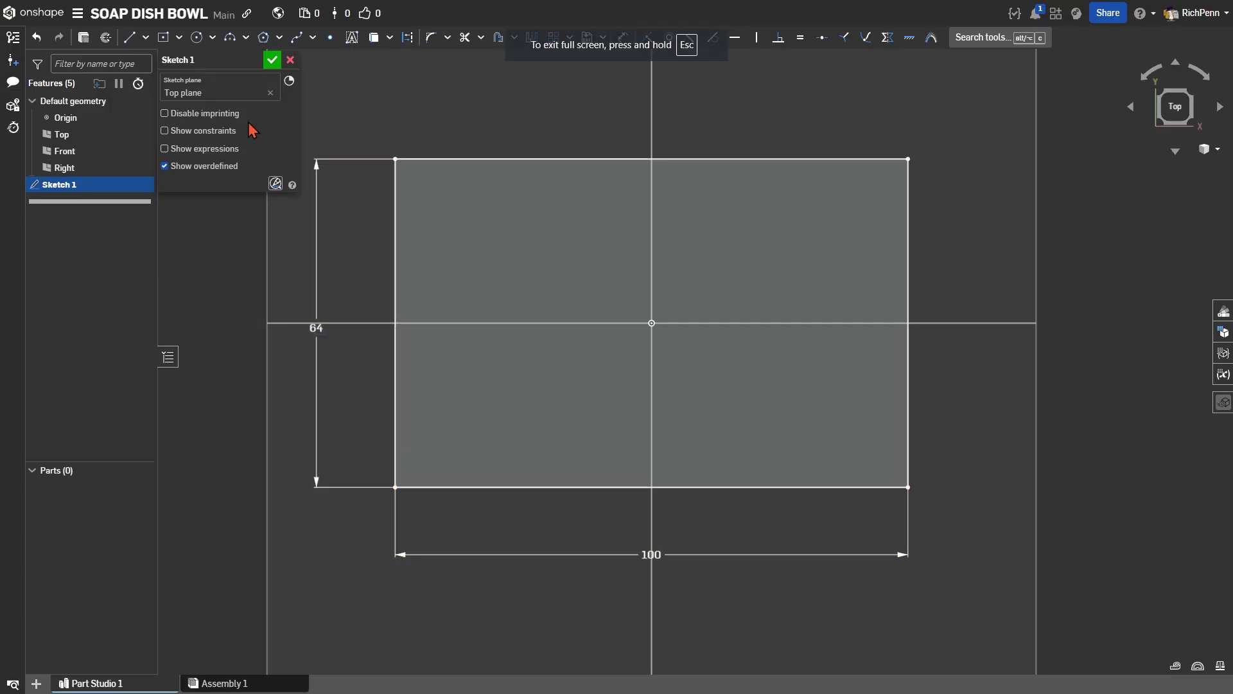
key("s")
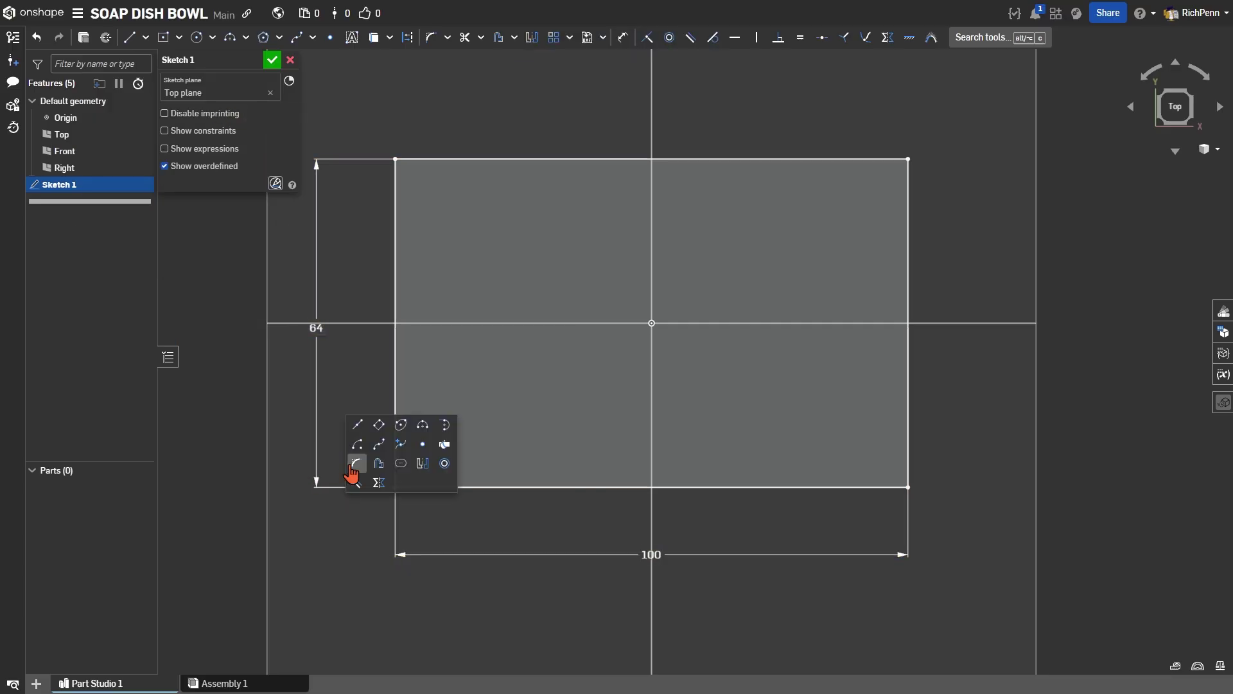
left_click(356, 464)
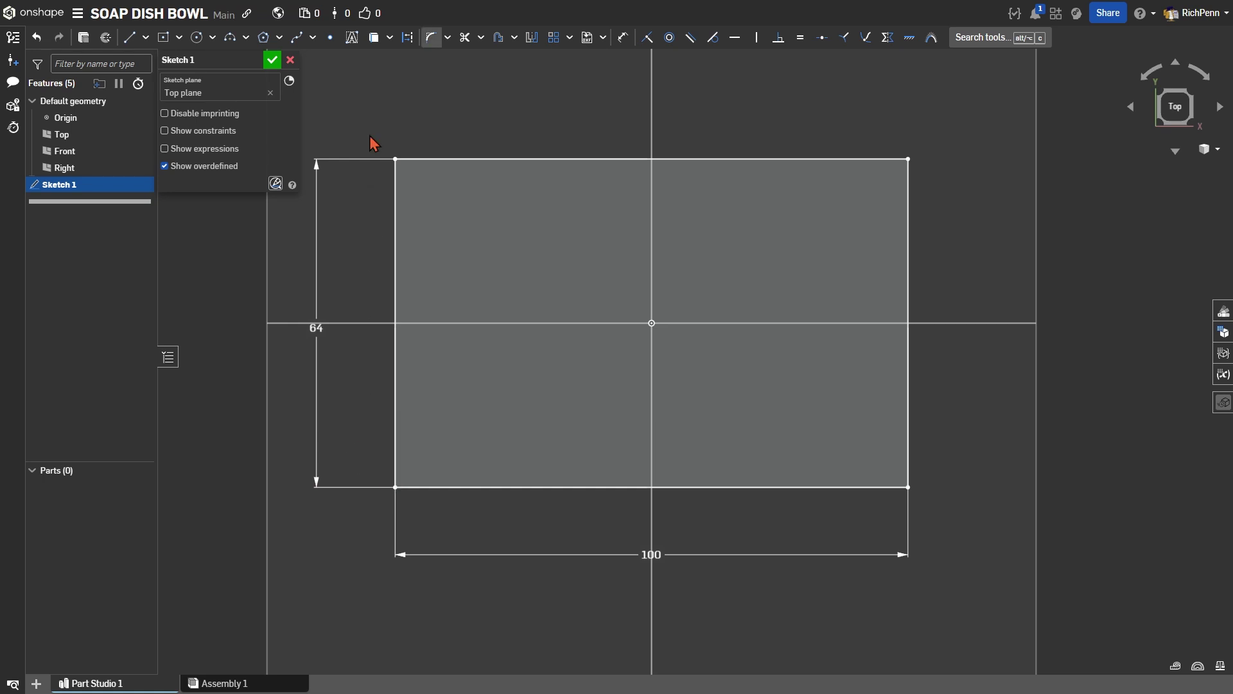
left_click(394, 158)
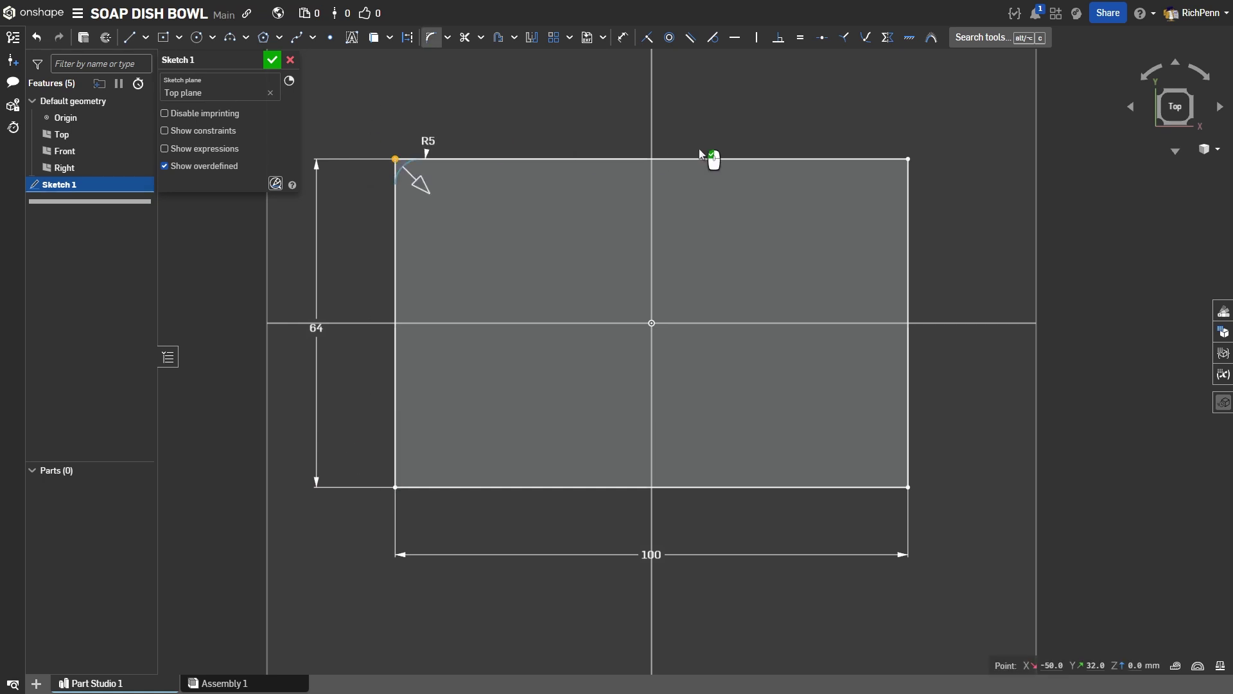
left_click(908, 159)
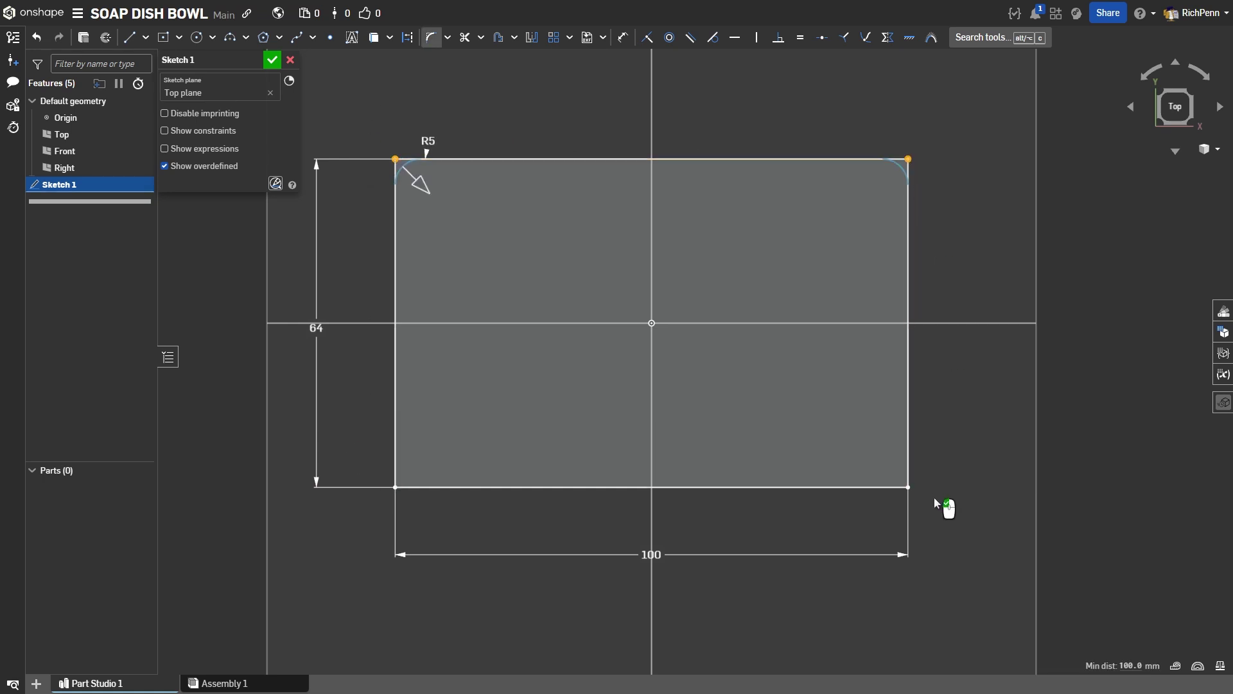
left_click(907, 487)
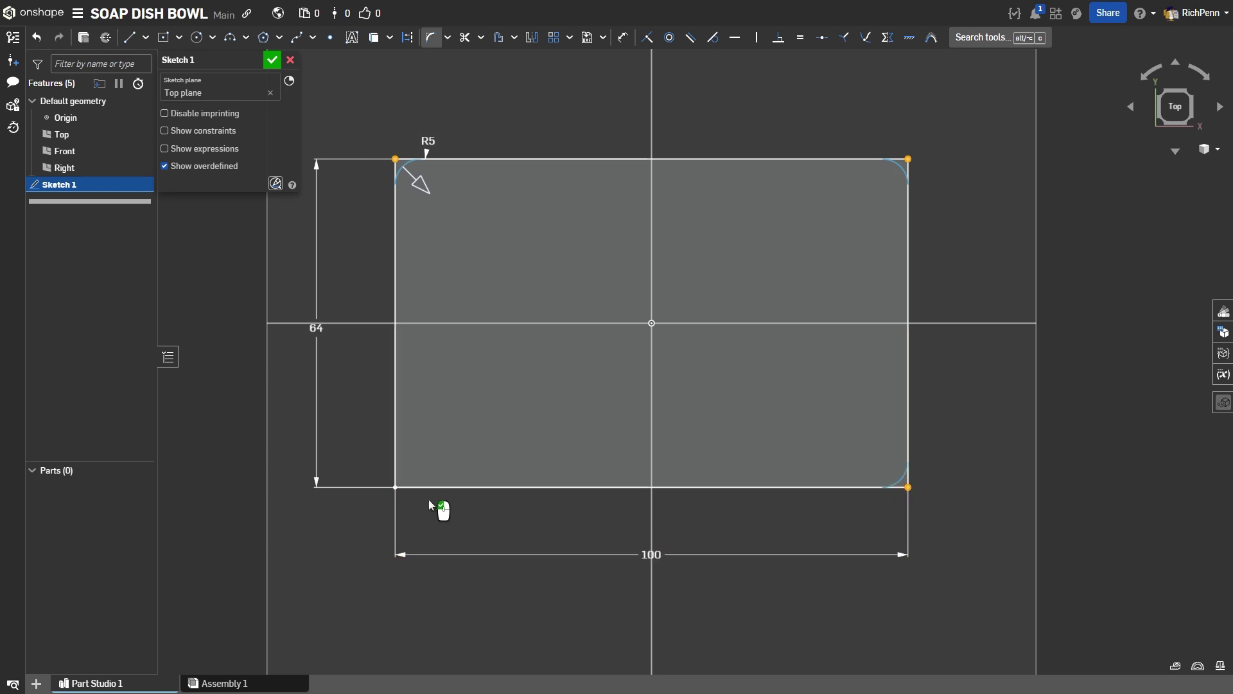
left_click(397, 489)
type("2")
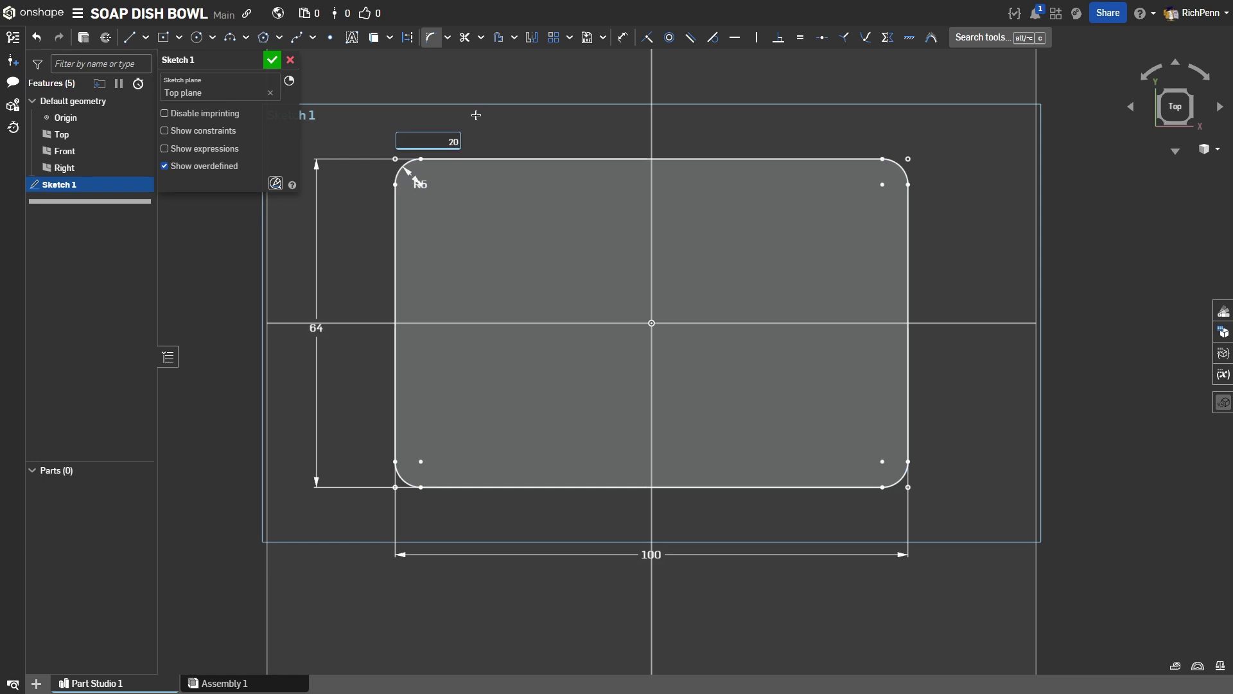
type("0")
key("Return")
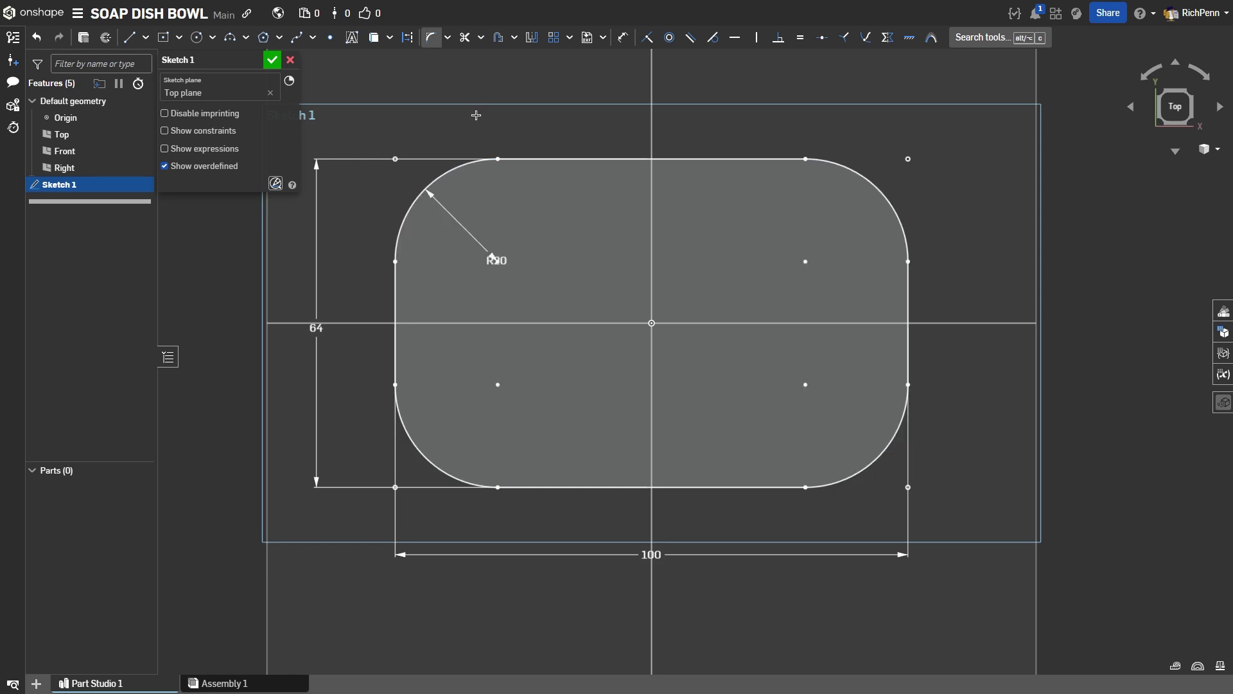
left_click(273, 61)
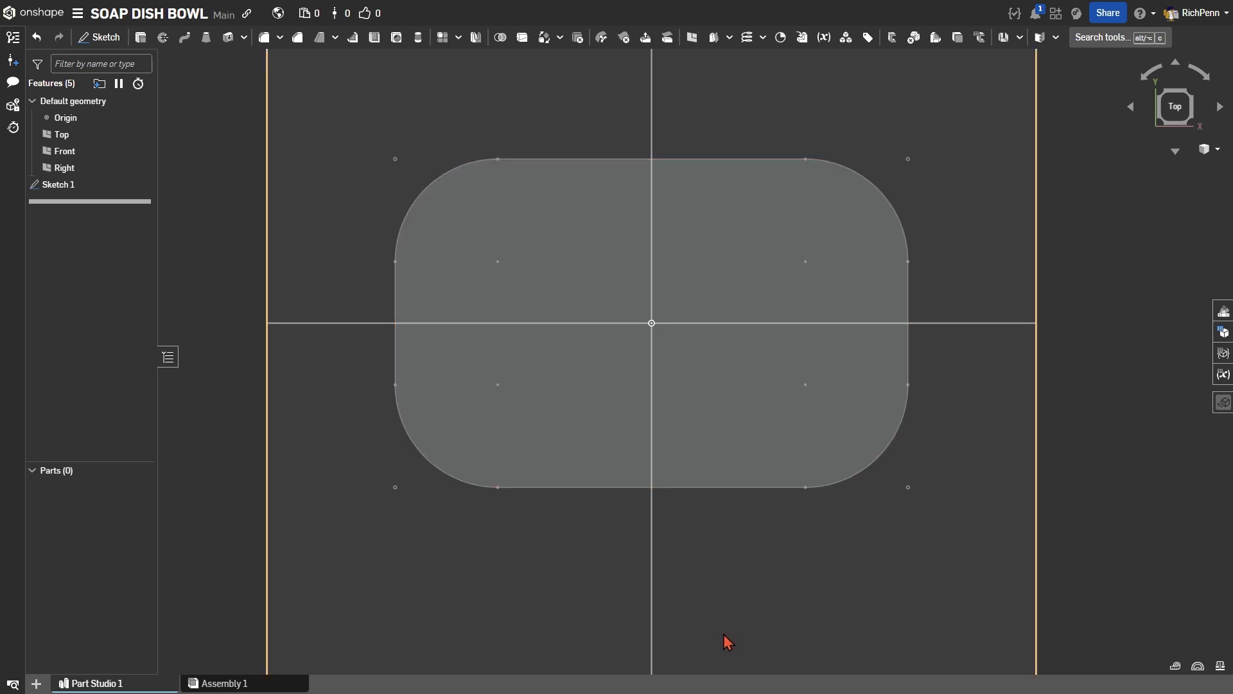
Start a sketch on the Front plane and project the rounded rectangle's outline into it with the Use tool
right_click_drag(694, 630, 688, 553)
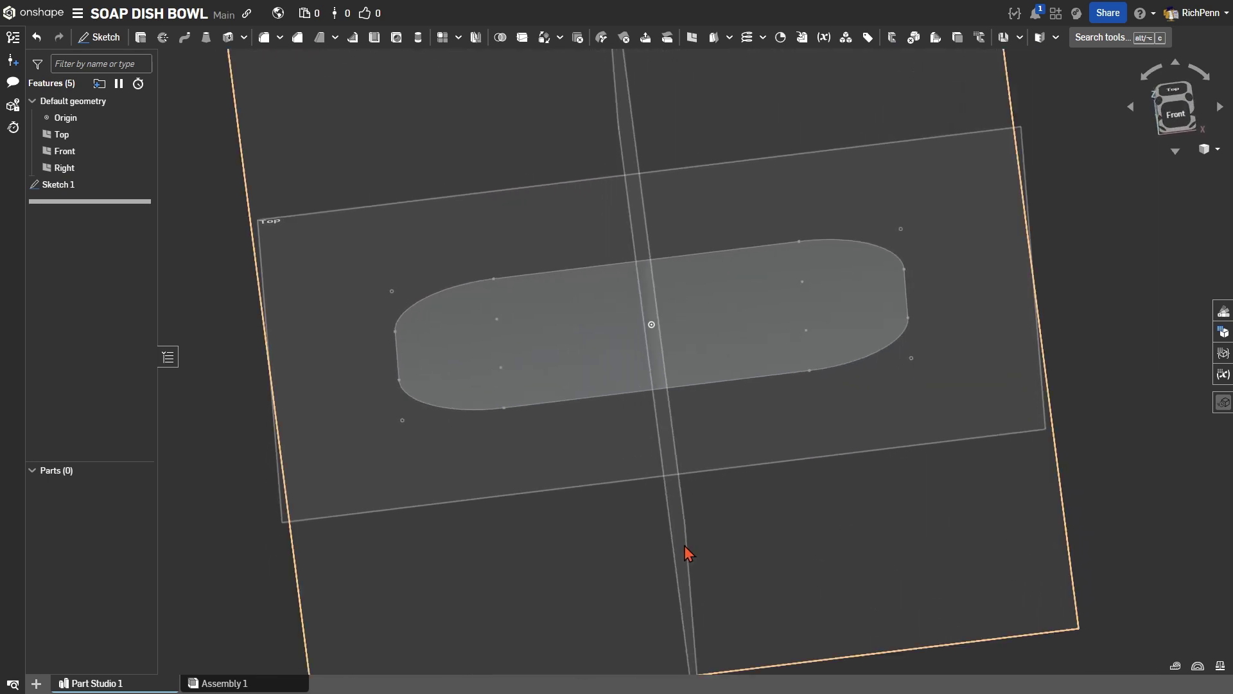
right_click_drag(817, 591, 648, 242)
scroll(648, 243, "down", 5)
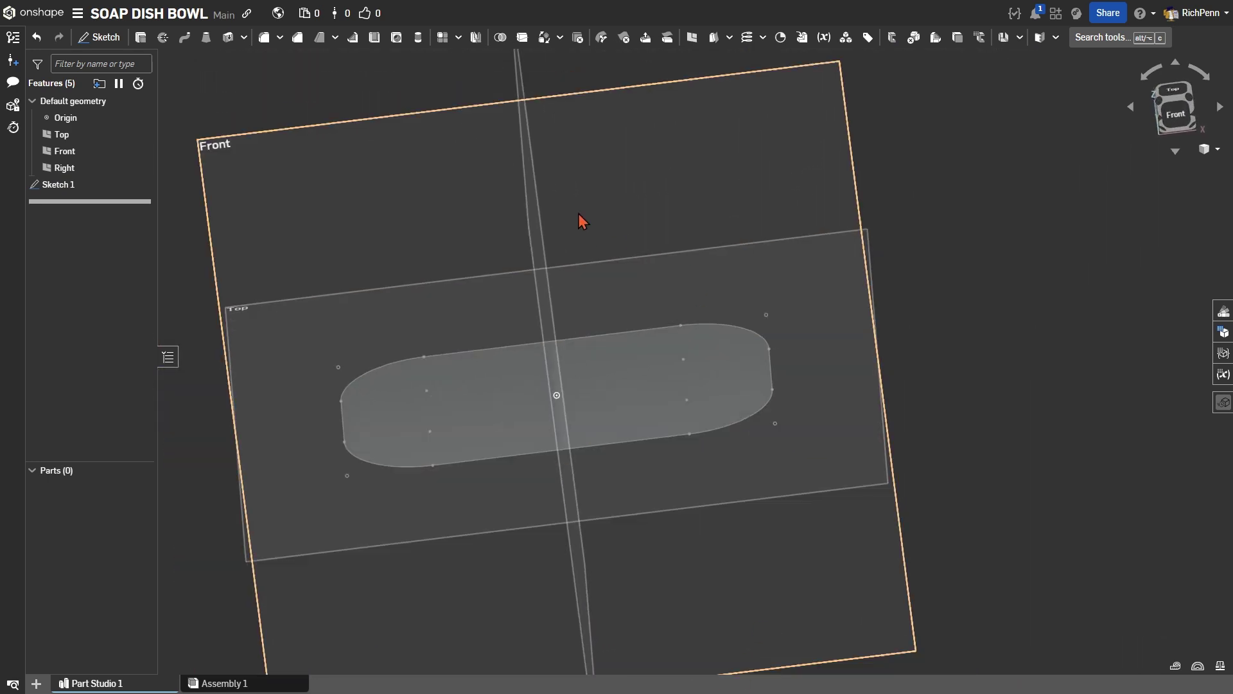
left_click(450, 185)
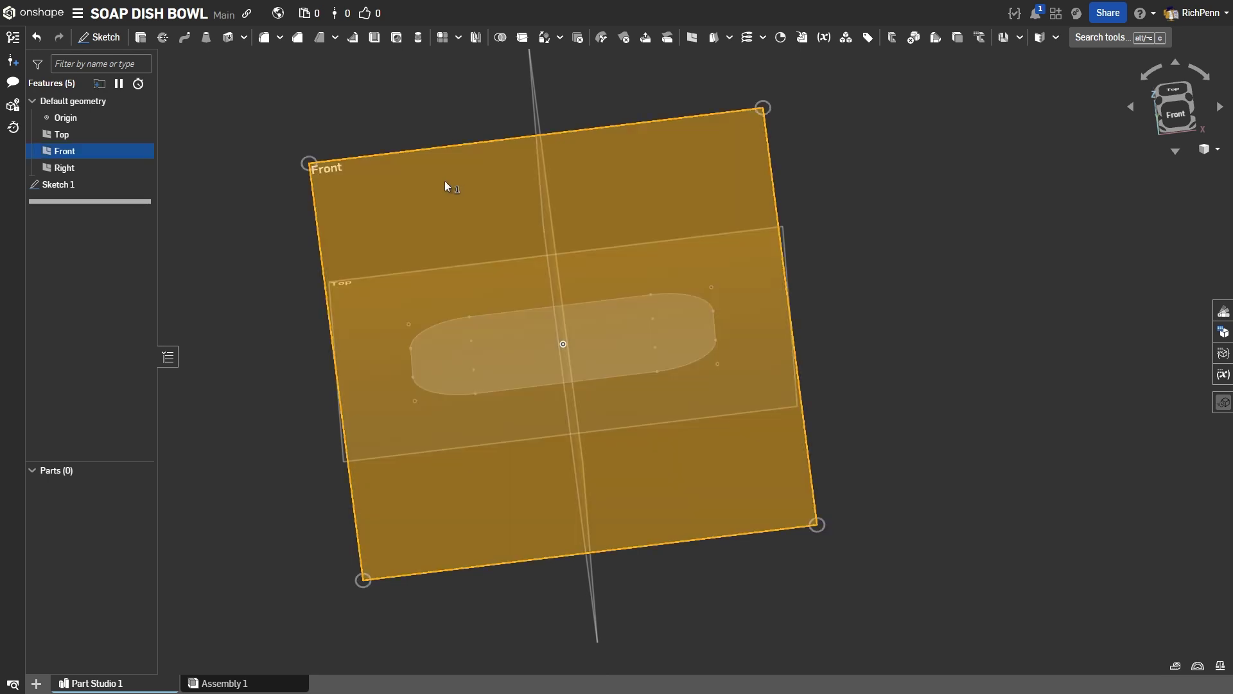
key("shift+s")
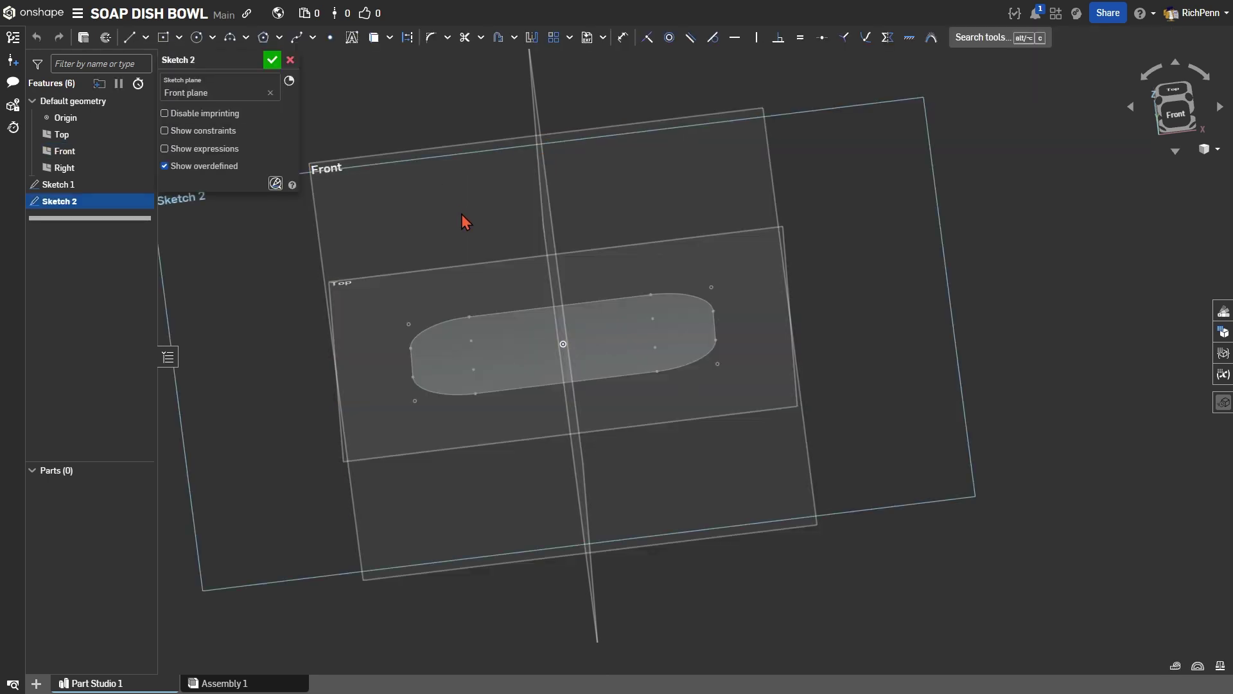
key("u")
scroll(707, 338, "up", 5)
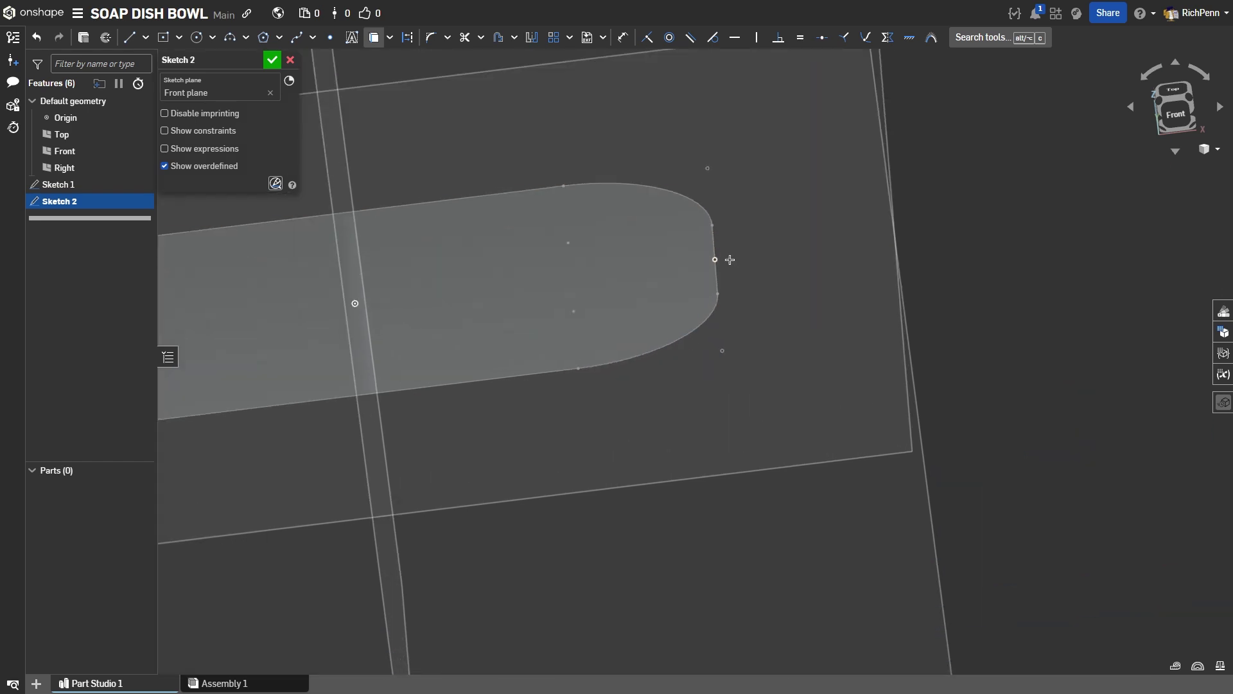
left_click(730, 260)
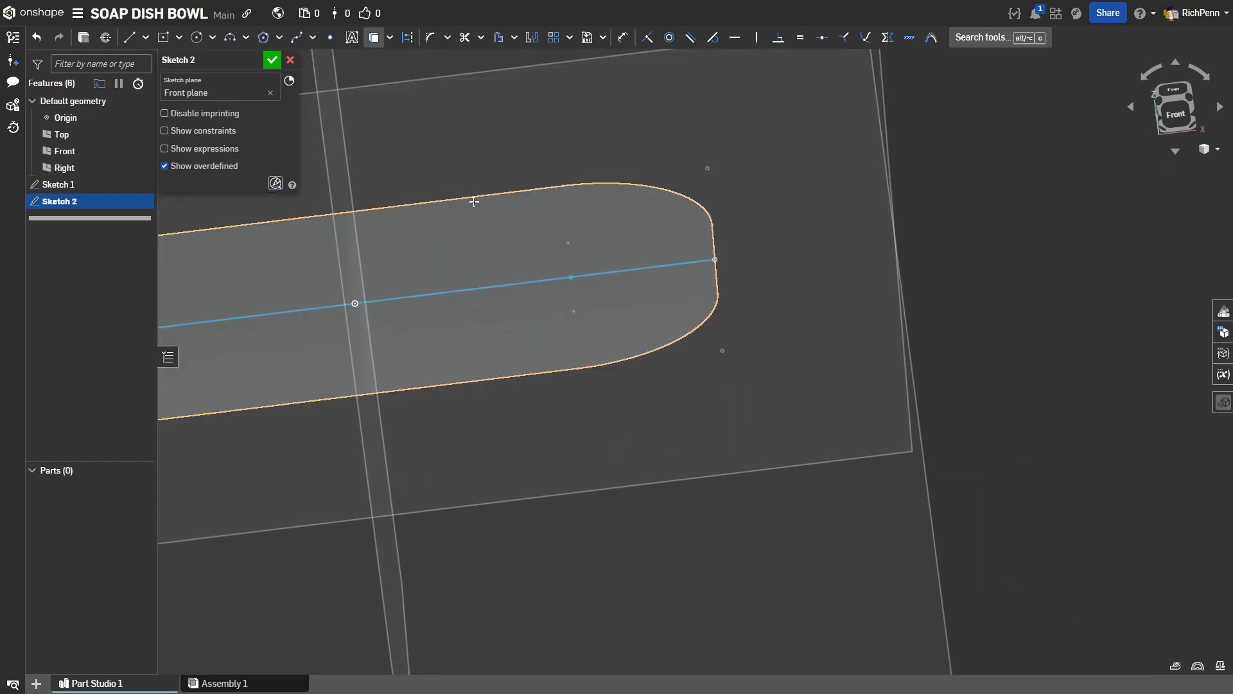
key("n")
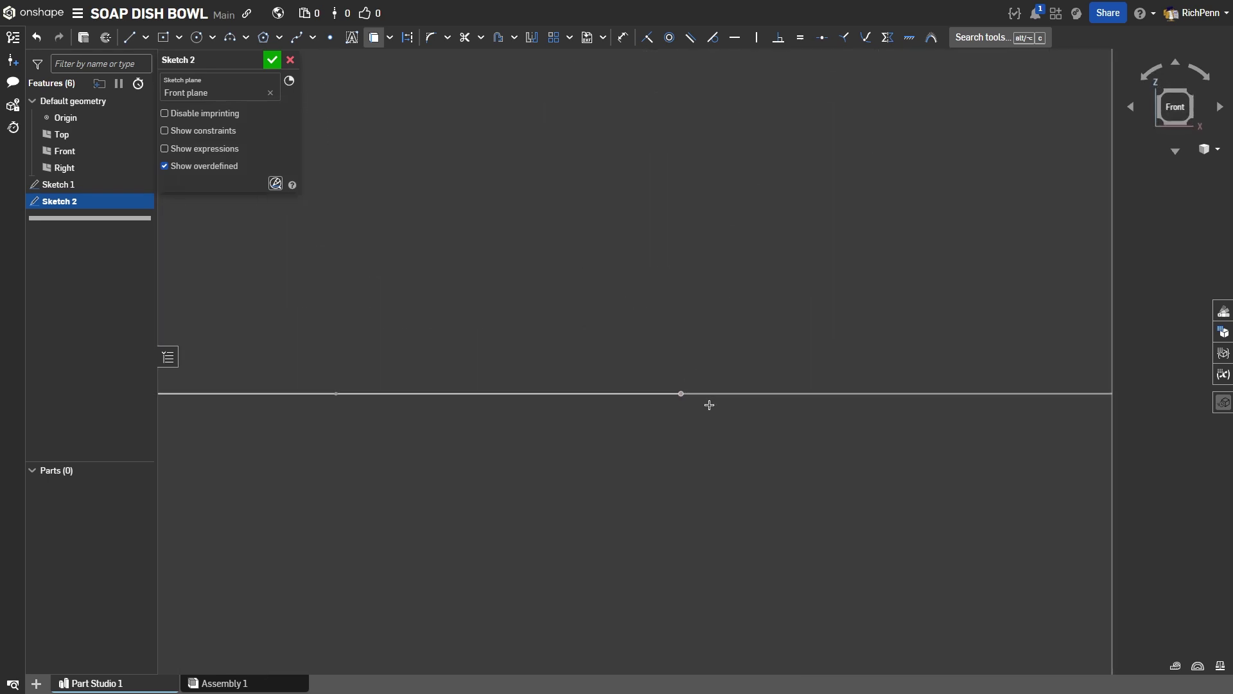
Draw a 10 mm vertical line upward from the outer end of the projected outline
key("l")
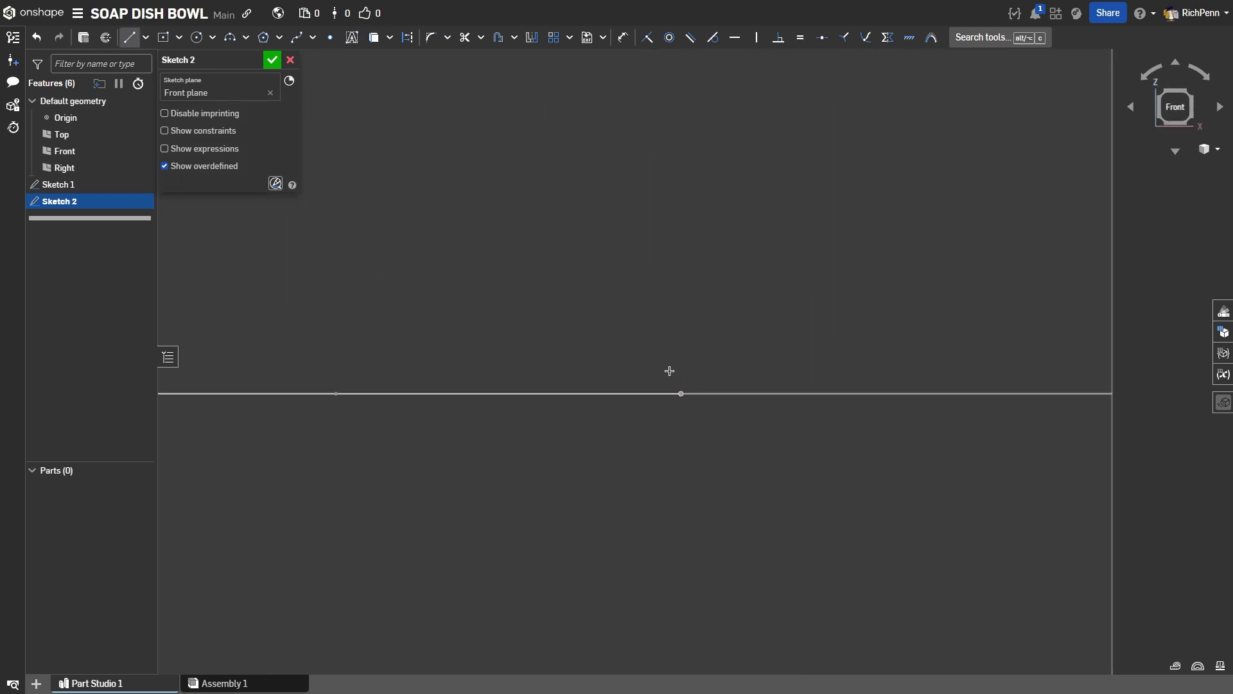
left_click(681, 393)
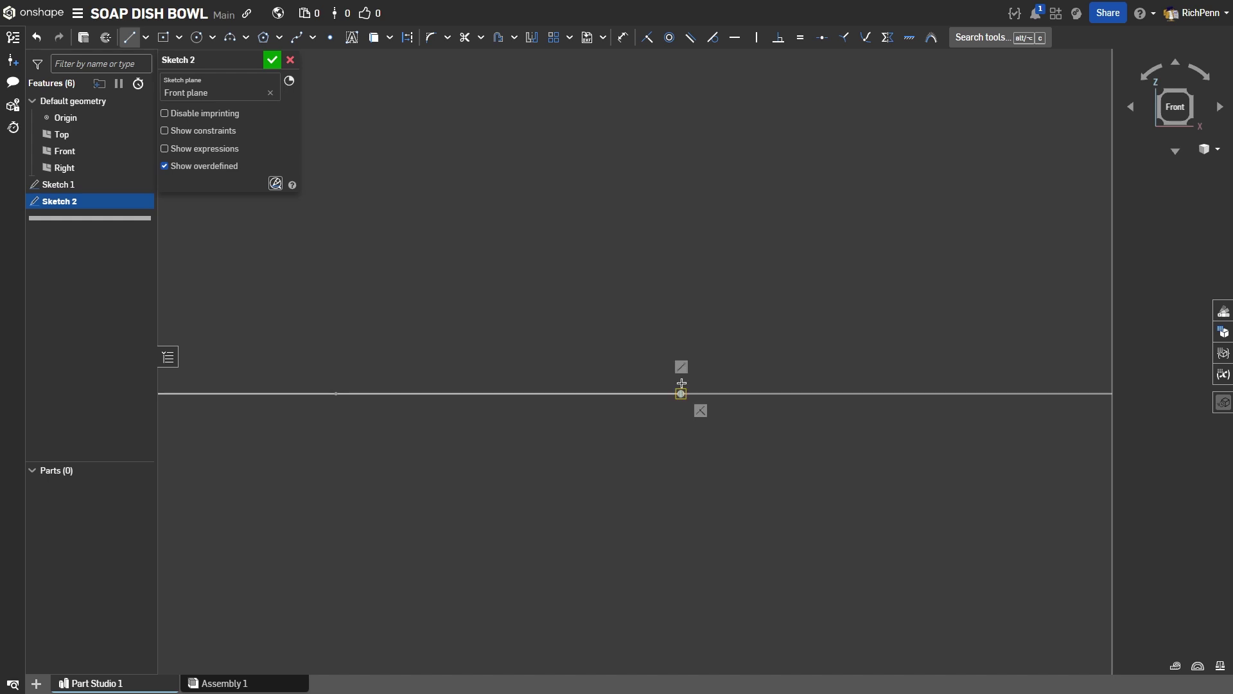
left_click(680, 316)
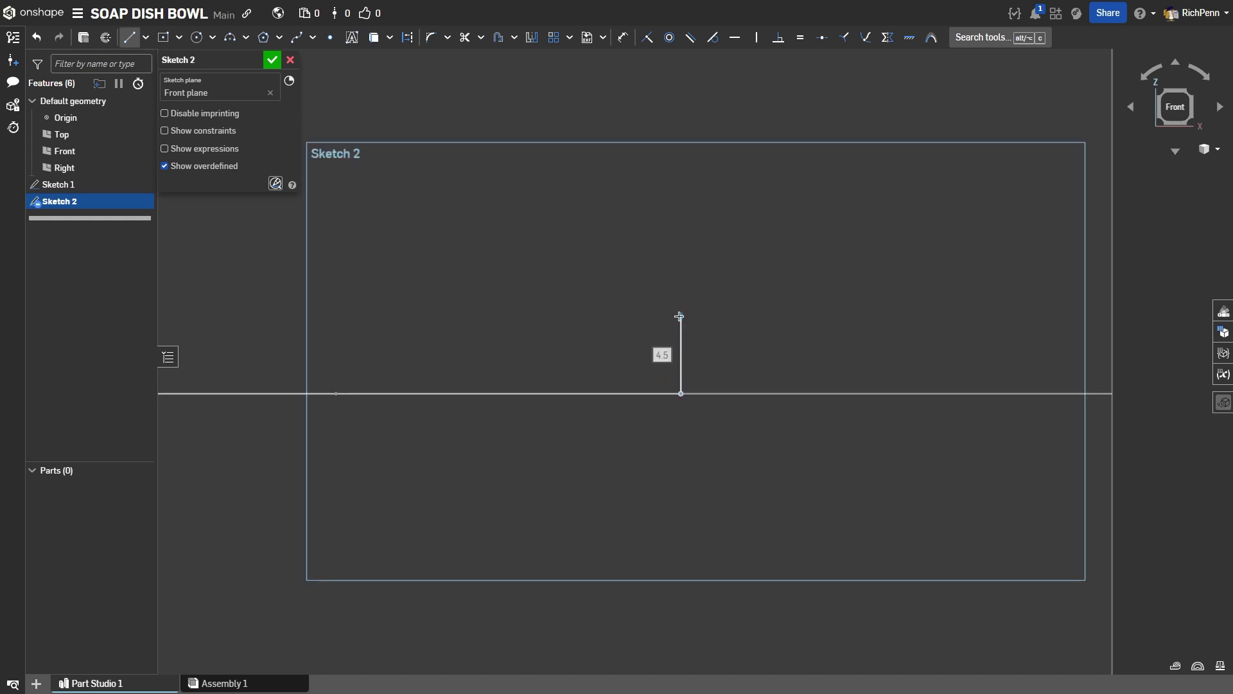
type("10")
key("Return")
key("Escape")
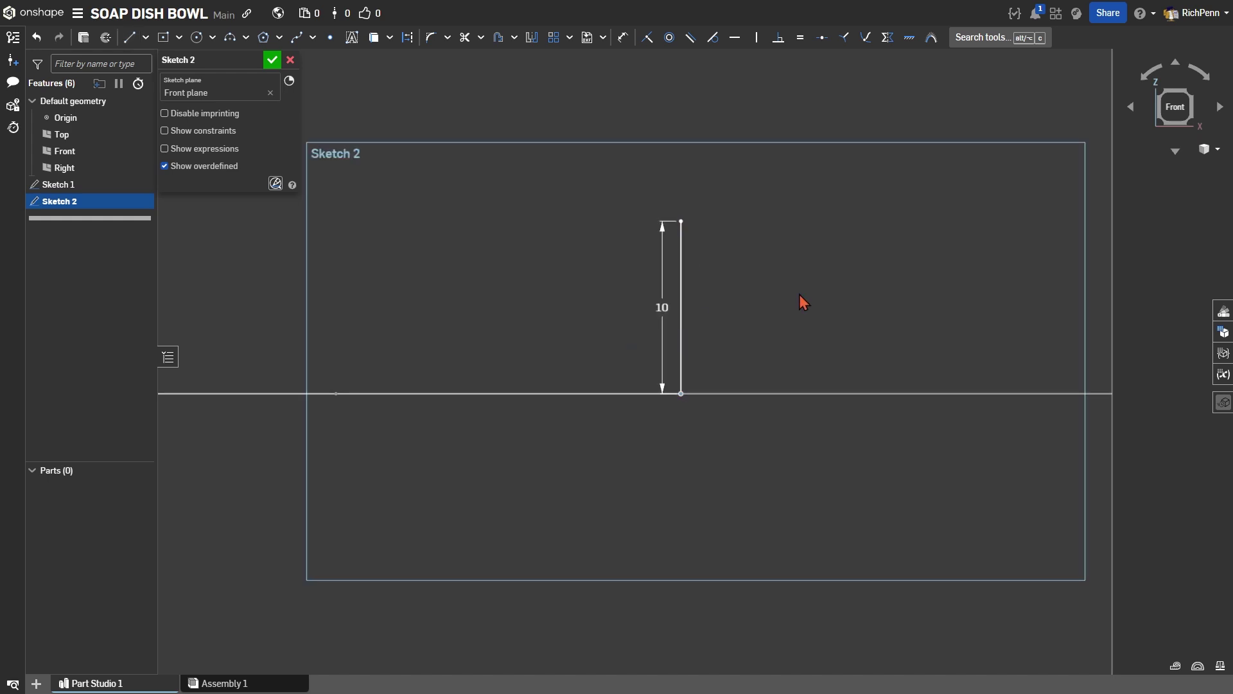
Draw a 15 mm vertical line downward from the base of the 10 mm line
scroll(700, 518, "down", 5)
middle_click_drag(697, 512, 730, 363)
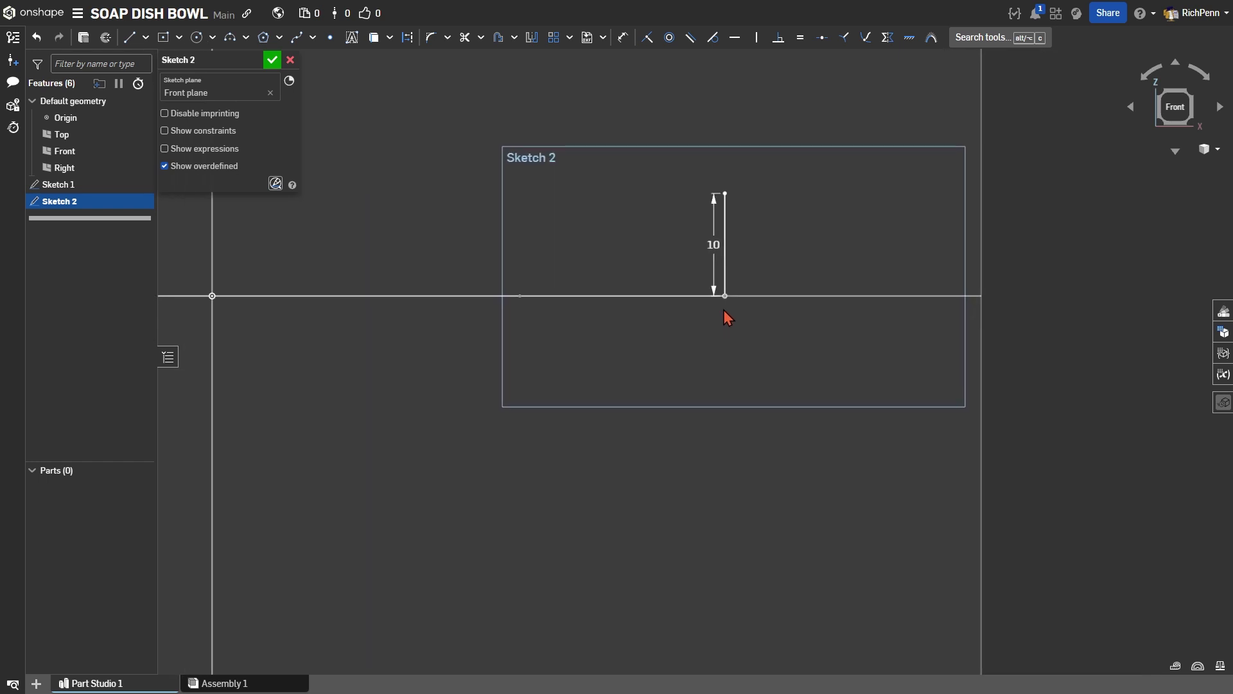
key("l")
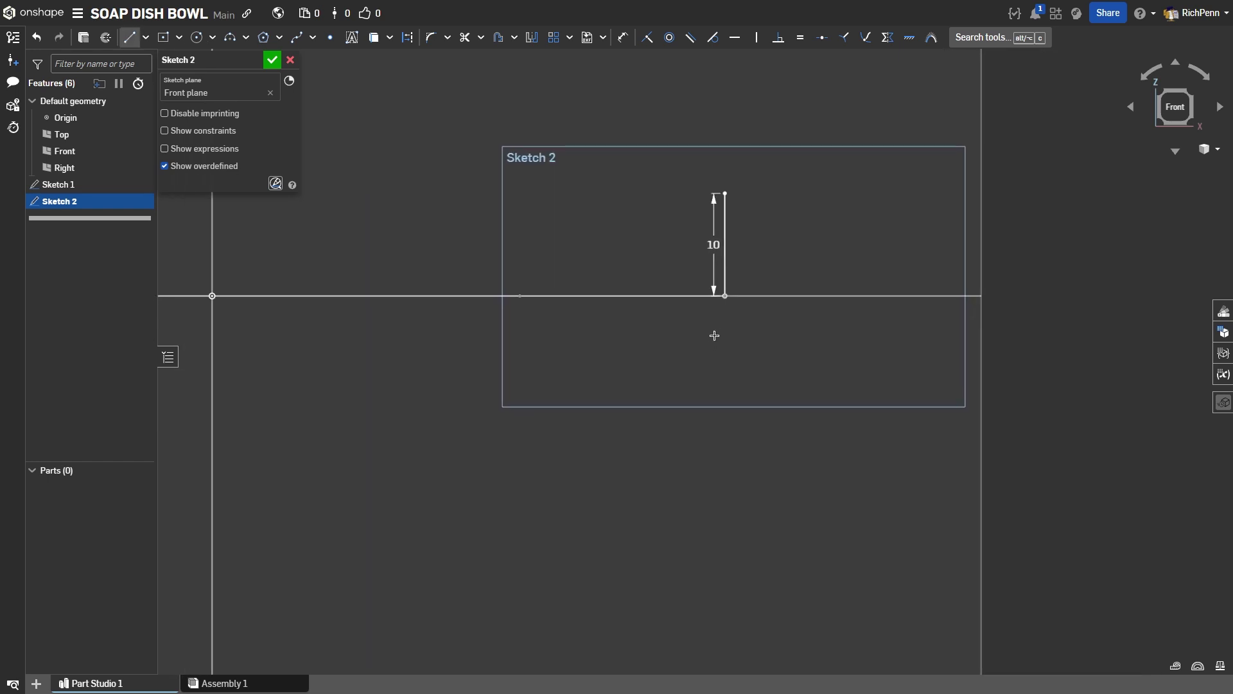
left_click(725, 297)
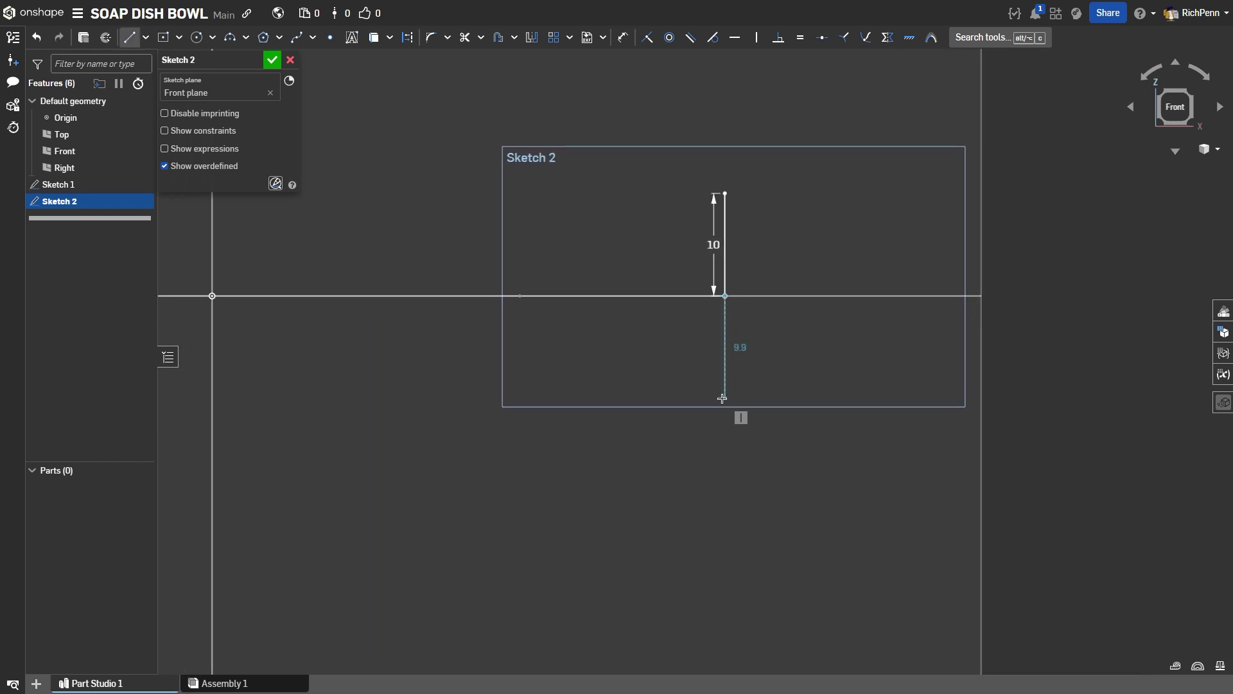
left_click(722, 398)
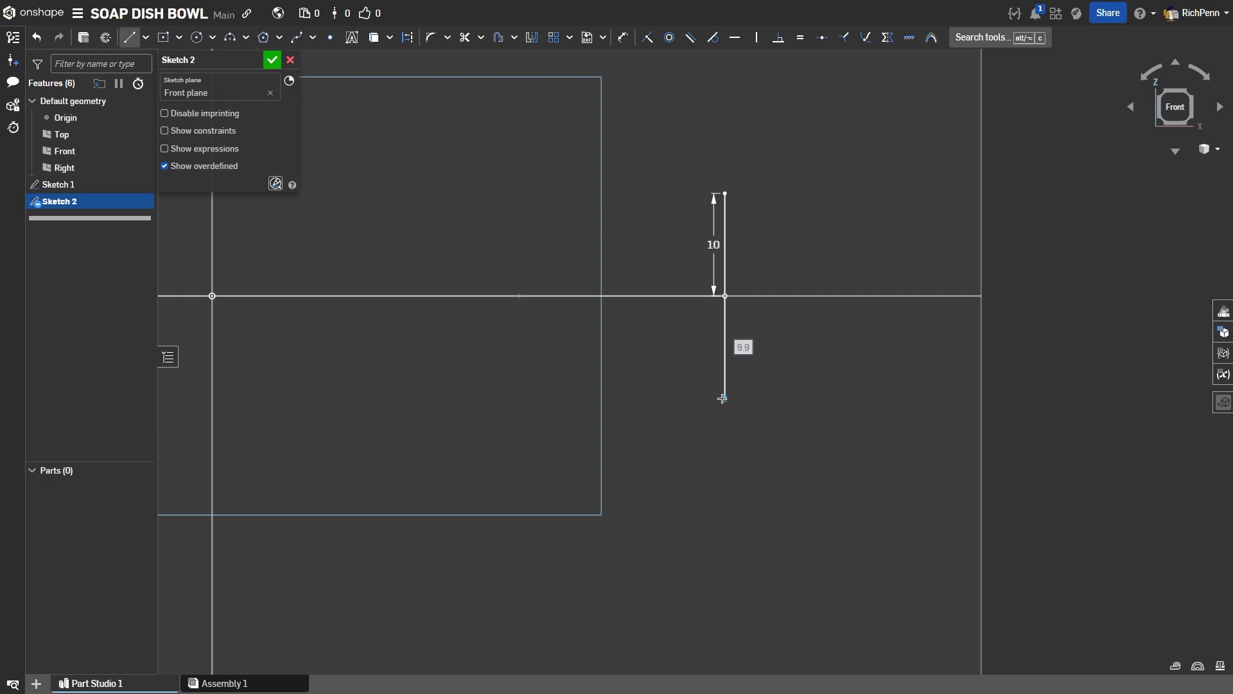
type("15")
key("Return")
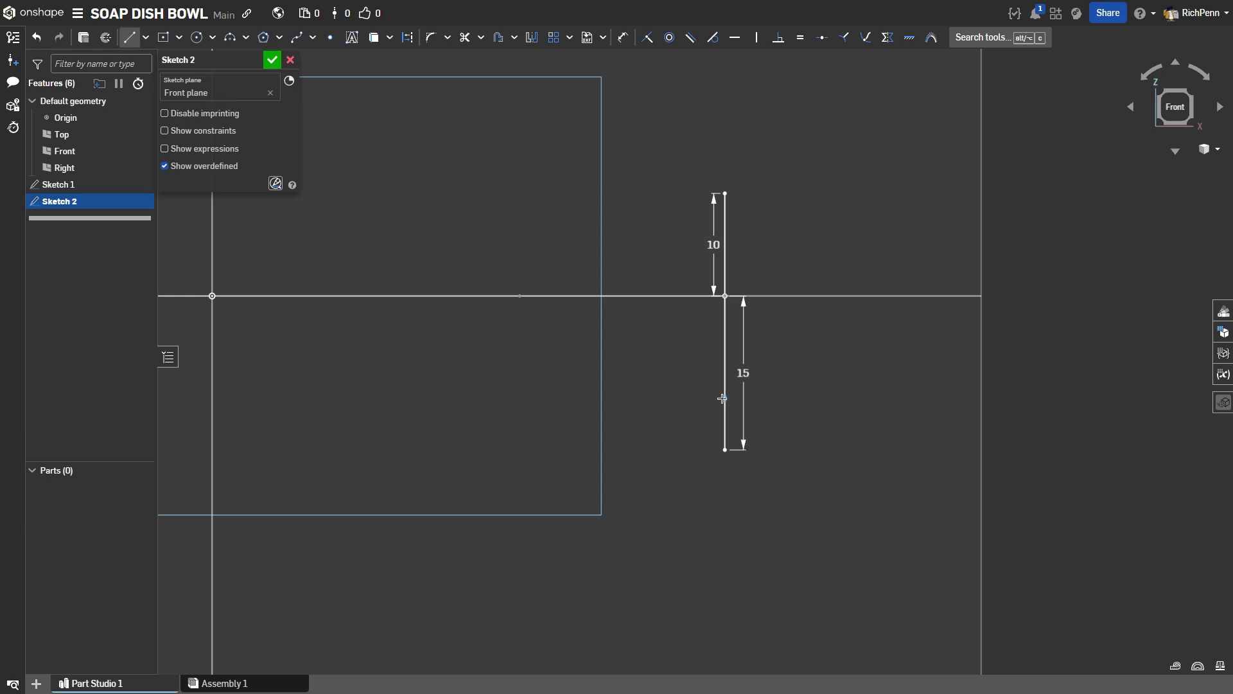
key("Escape")
Draw a 15 mm horizontal line inward from the lower end of the 15 mm vertical line
key("l")
left_click(726, 450)
left_click(563, 450)
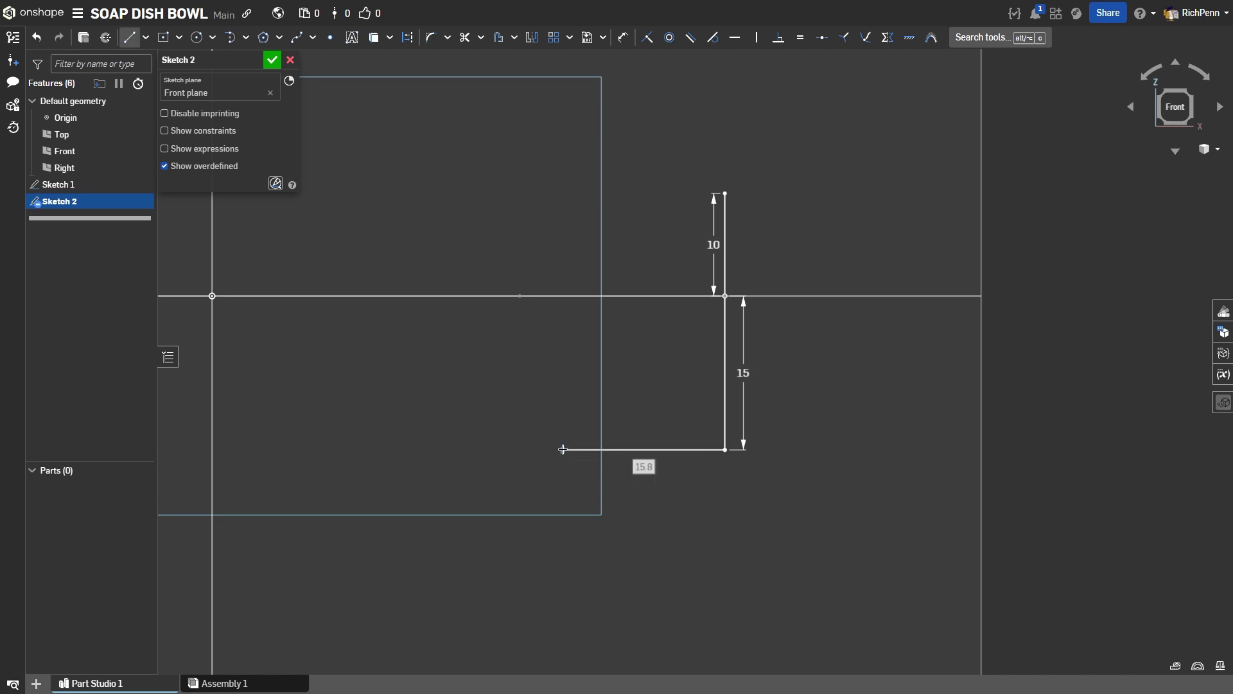
type("1")
key("Return")
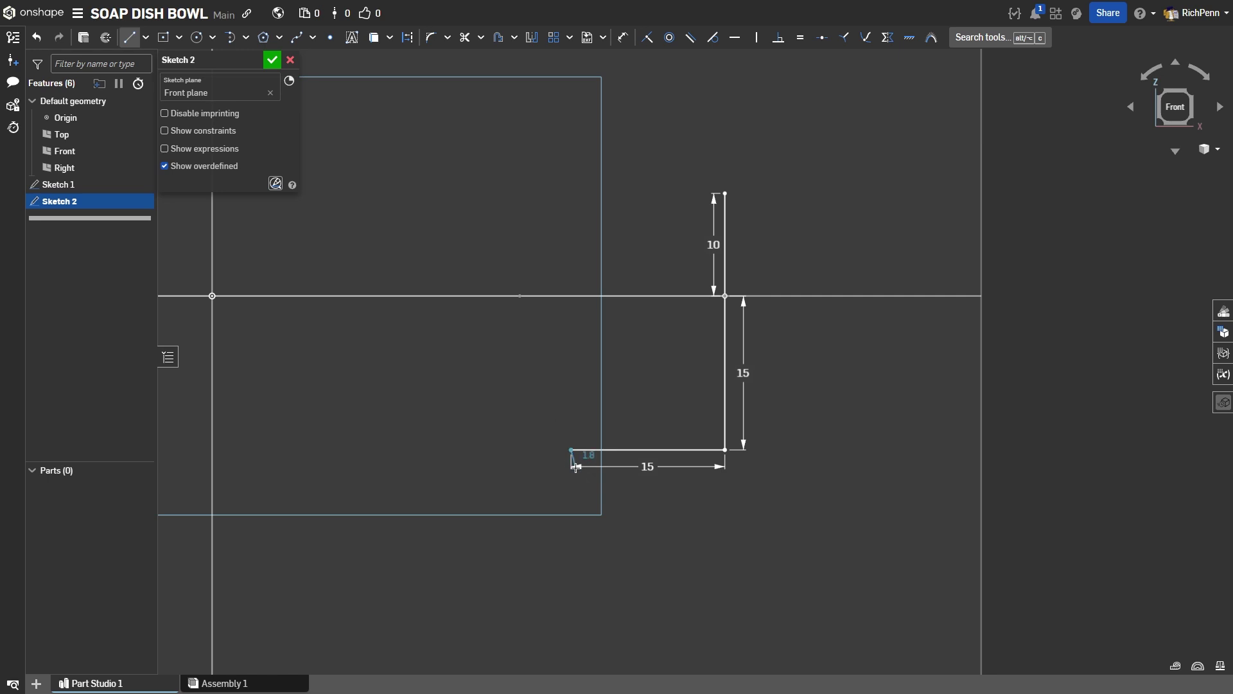
key("Escape")
Fillet the corner between the vertical and horizontal 15 mm lines with a 12 mm radius
key("s")
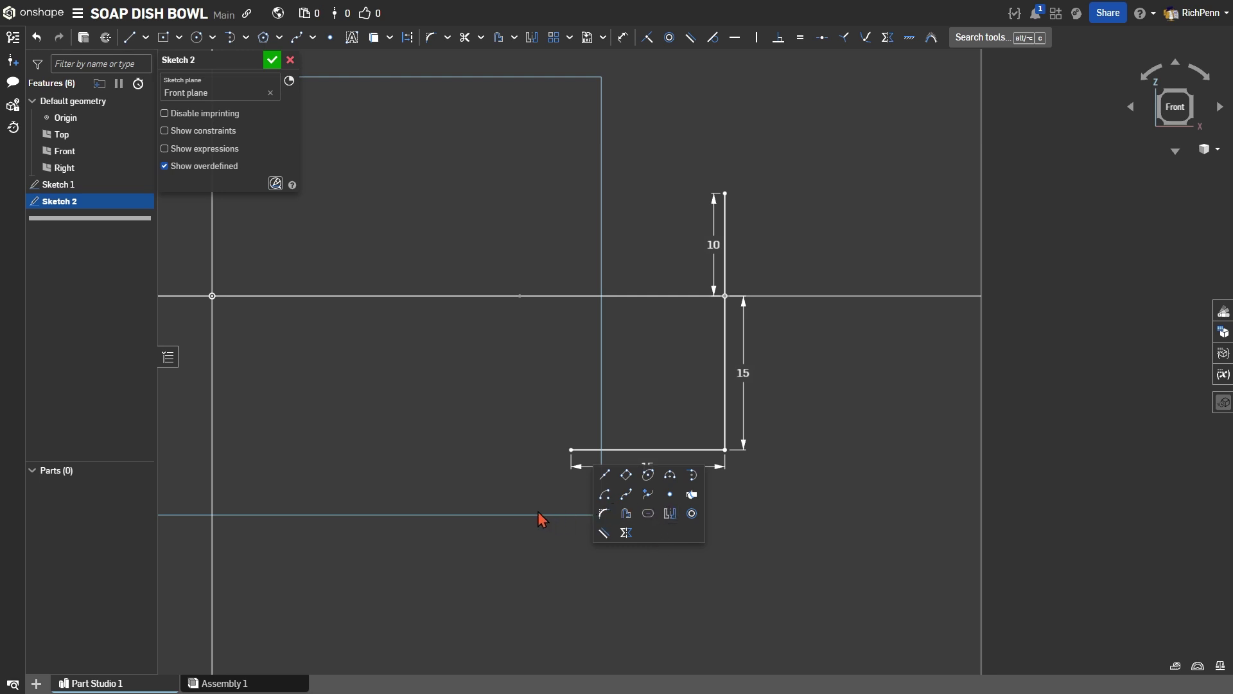
right_click(654, 532)
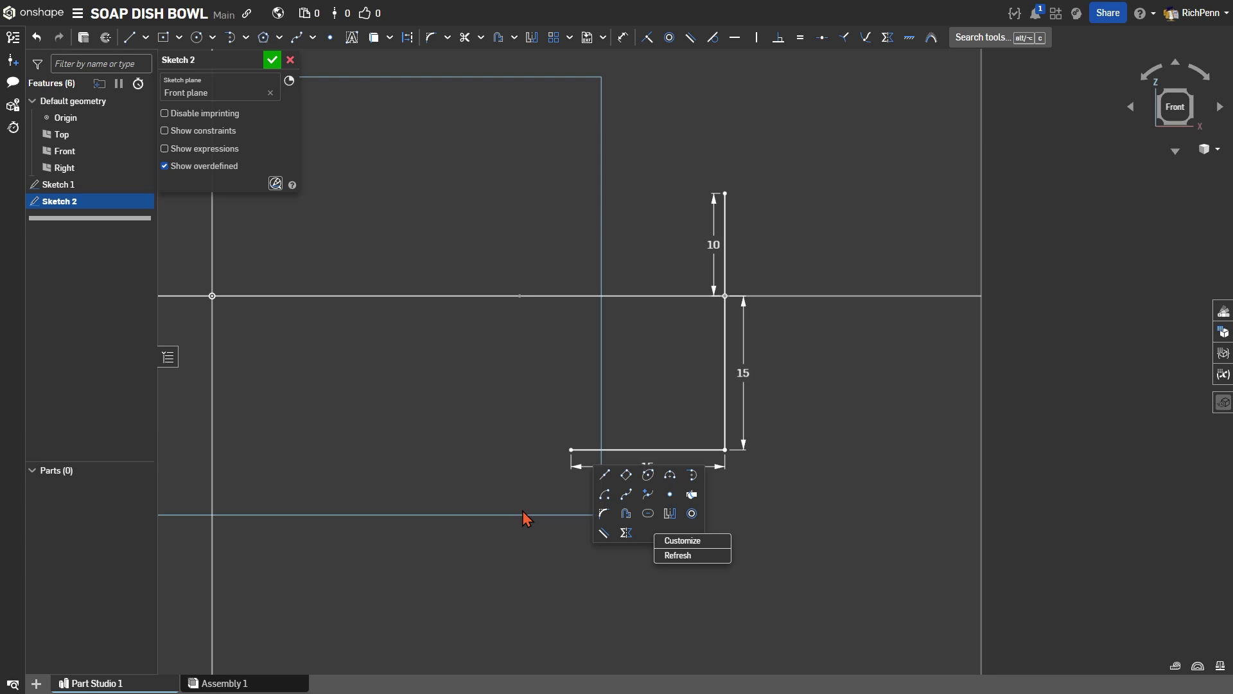
left_click(600, 508)
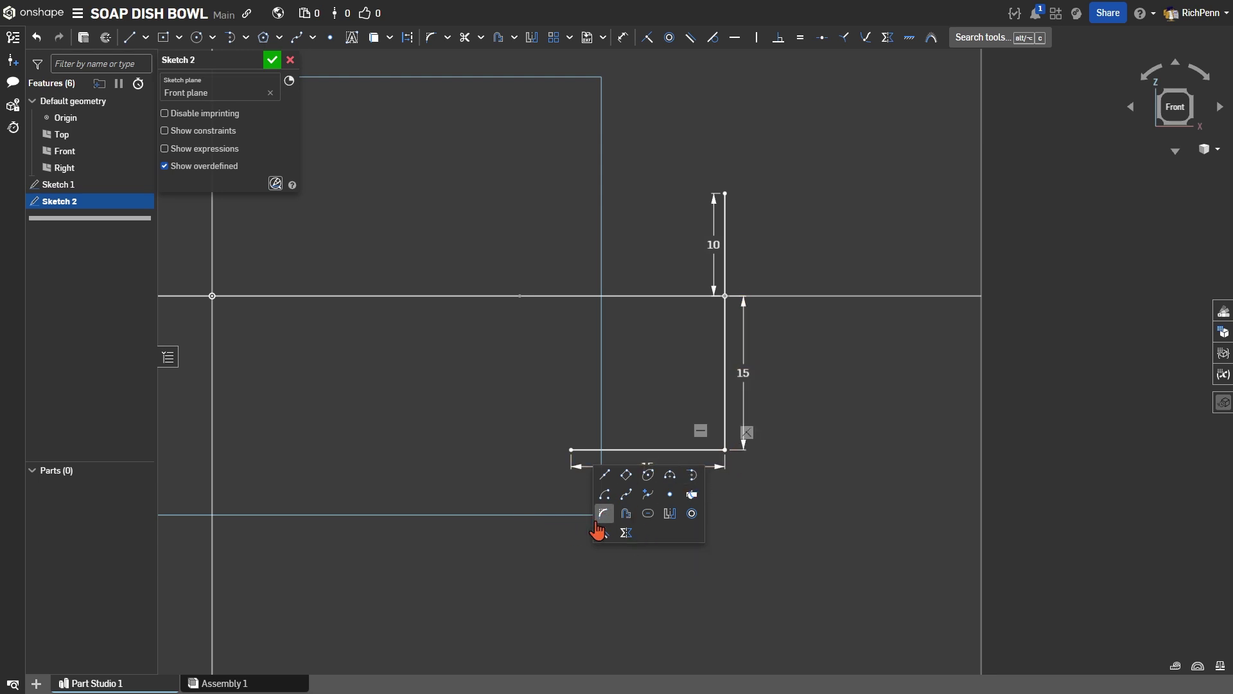
left_click(602, 513)
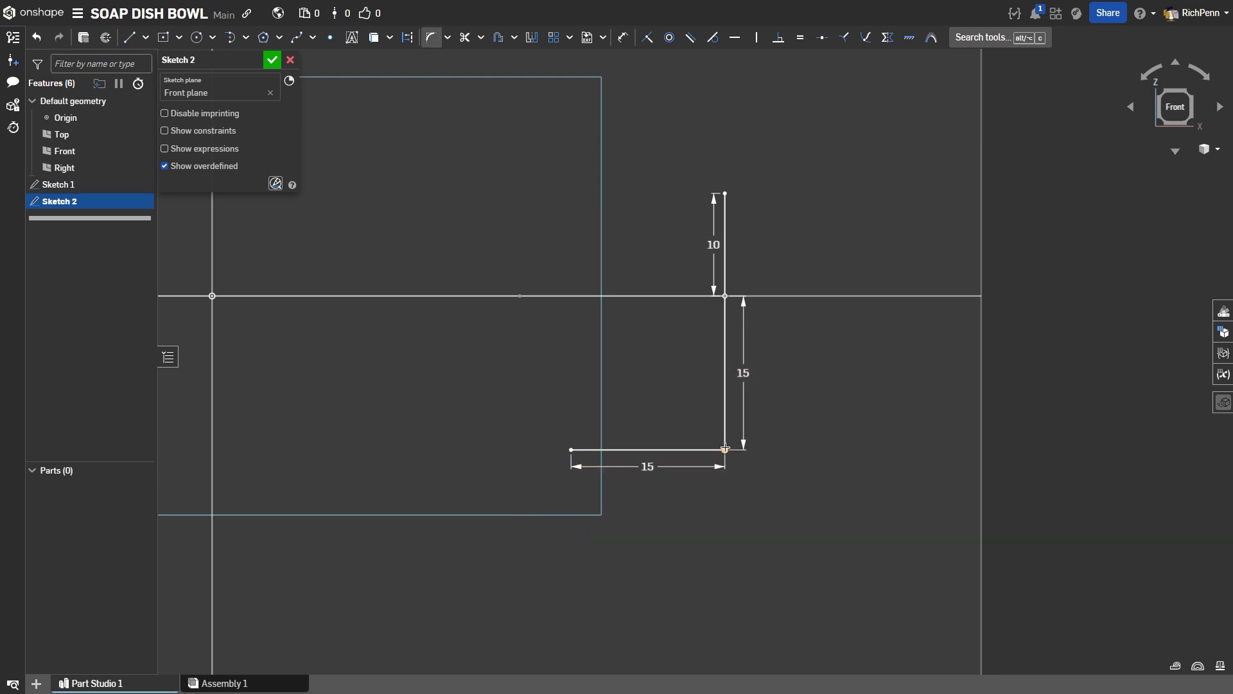
left_click(726, 450)
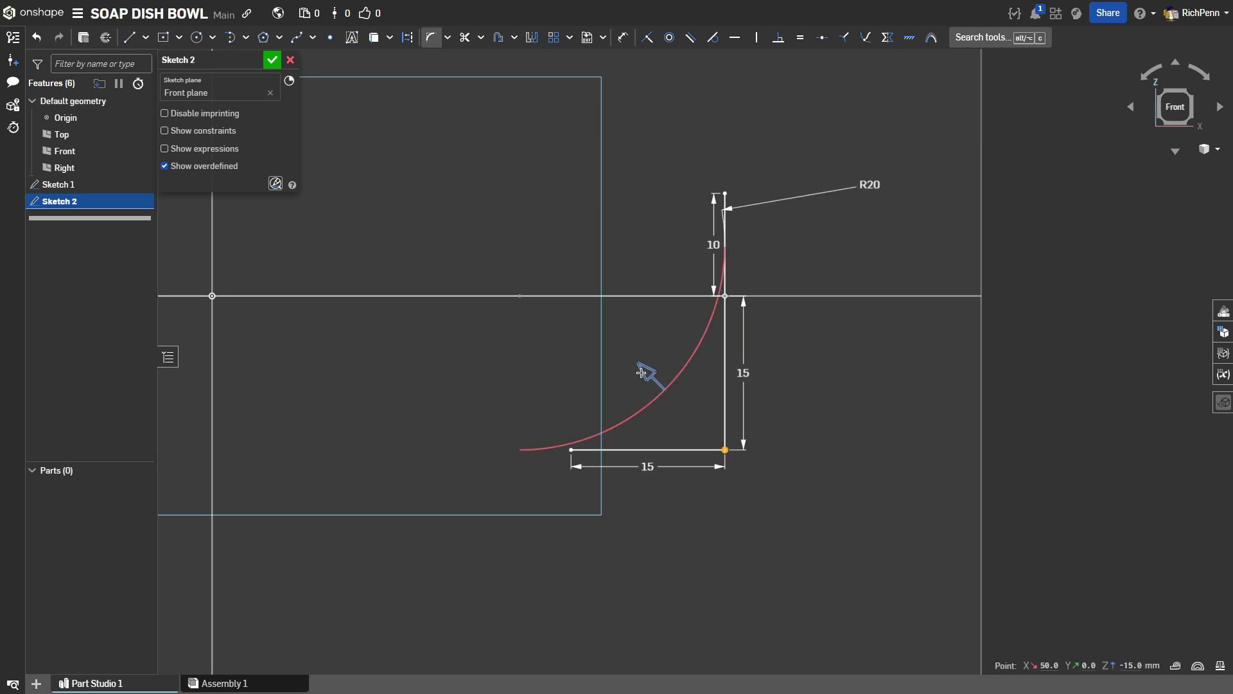
left_click_drag(647, 371, 678, 416)
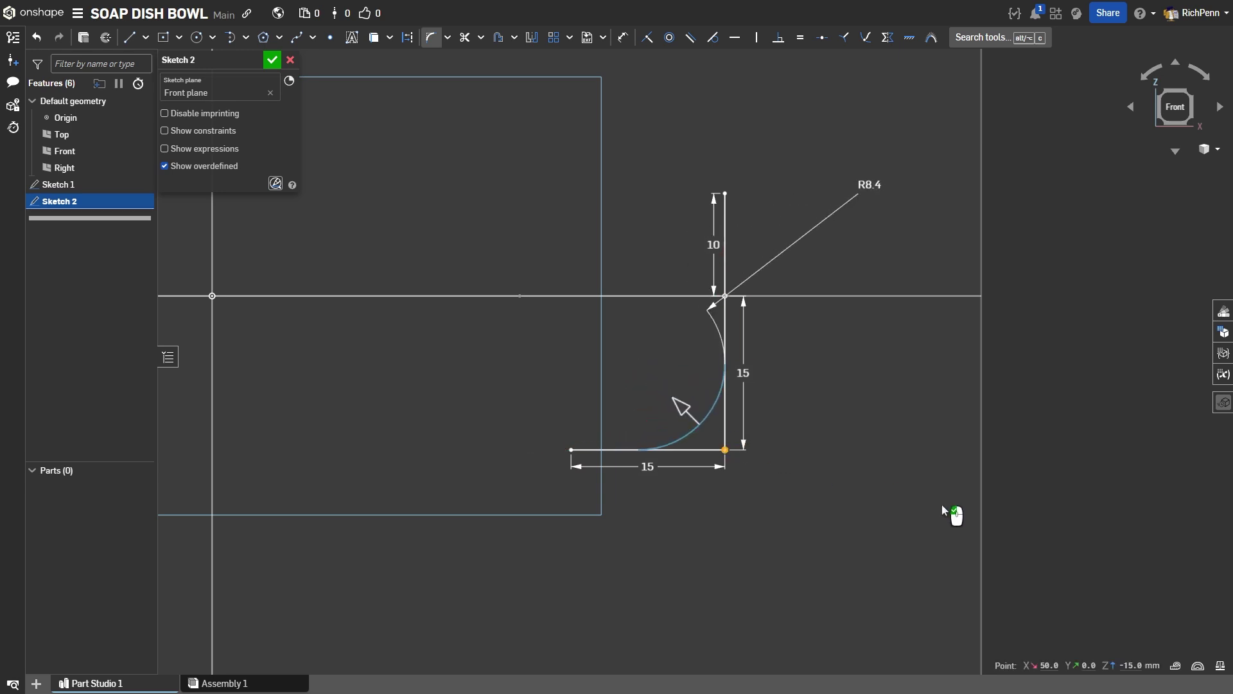
left_click(858, 495)
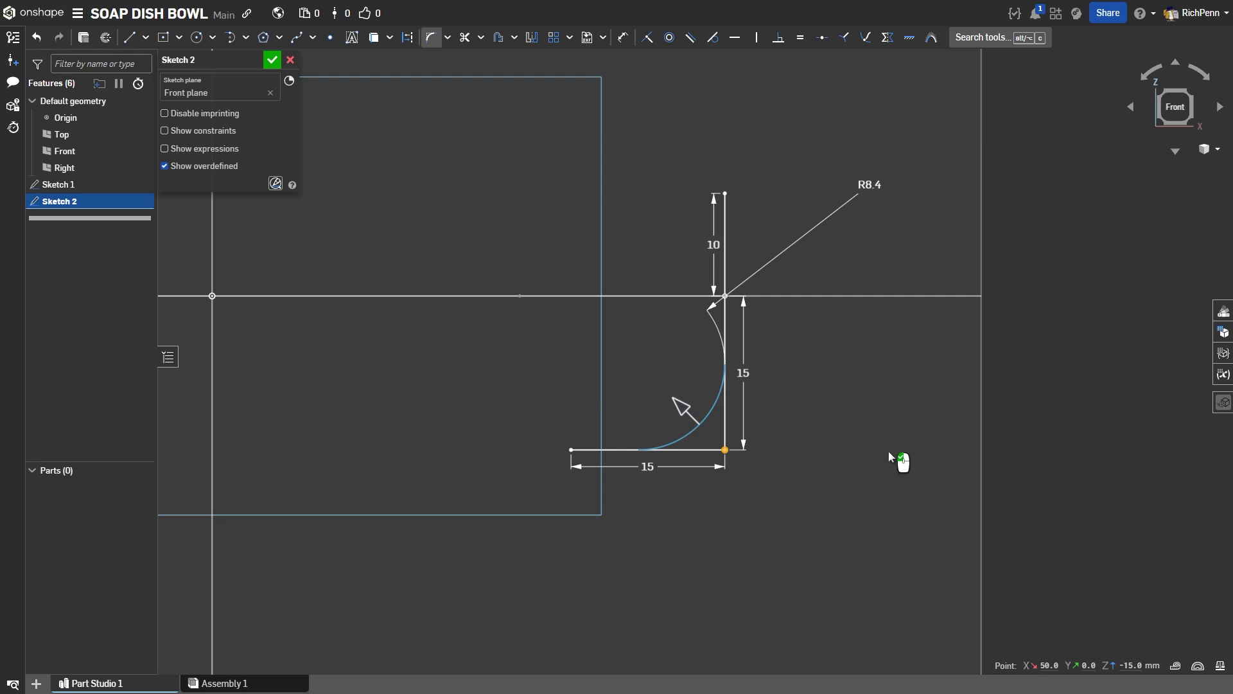
double_click(870, 185)
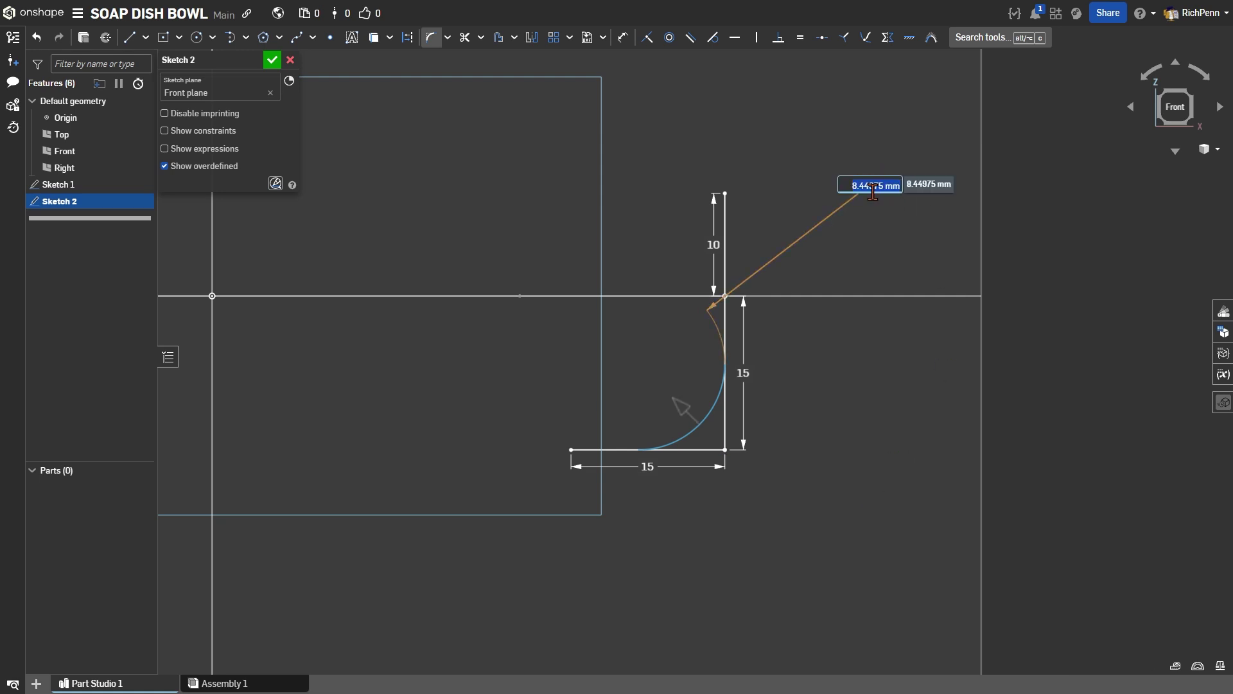
type("12")
key("Return")
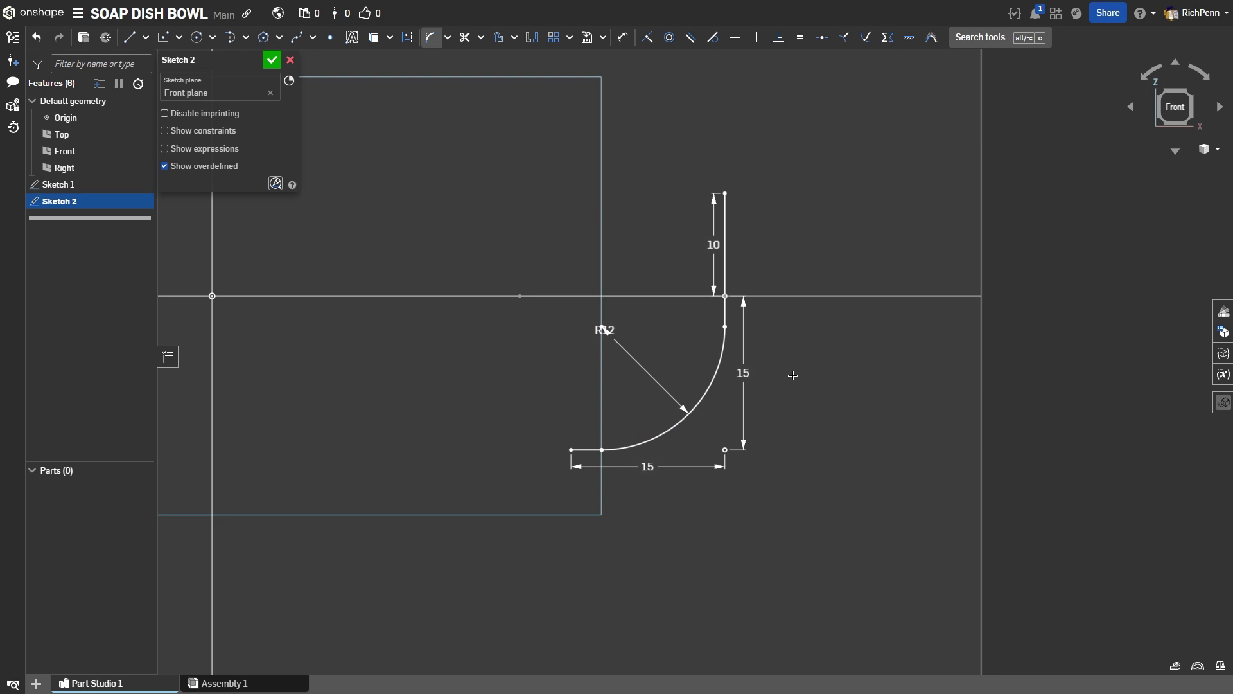
Offset the whole wall profile, from upper line through arc to bottom line, inward by 4 mm
key("s")
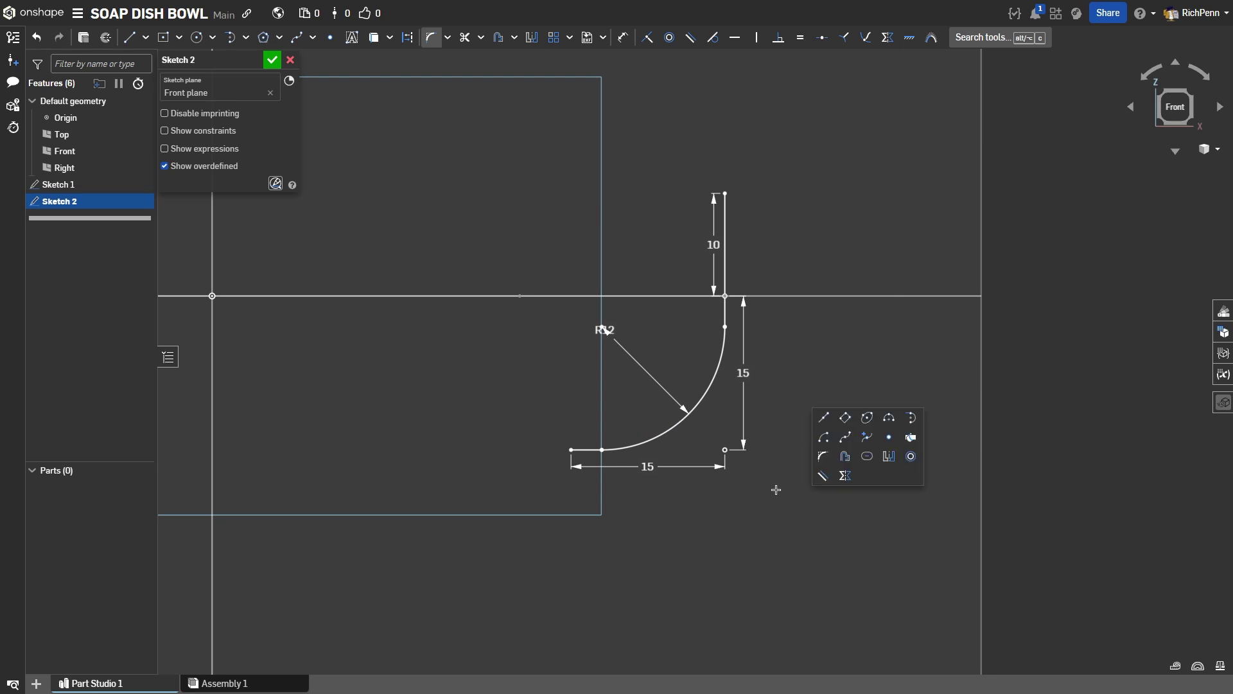
left_click(845, 460)
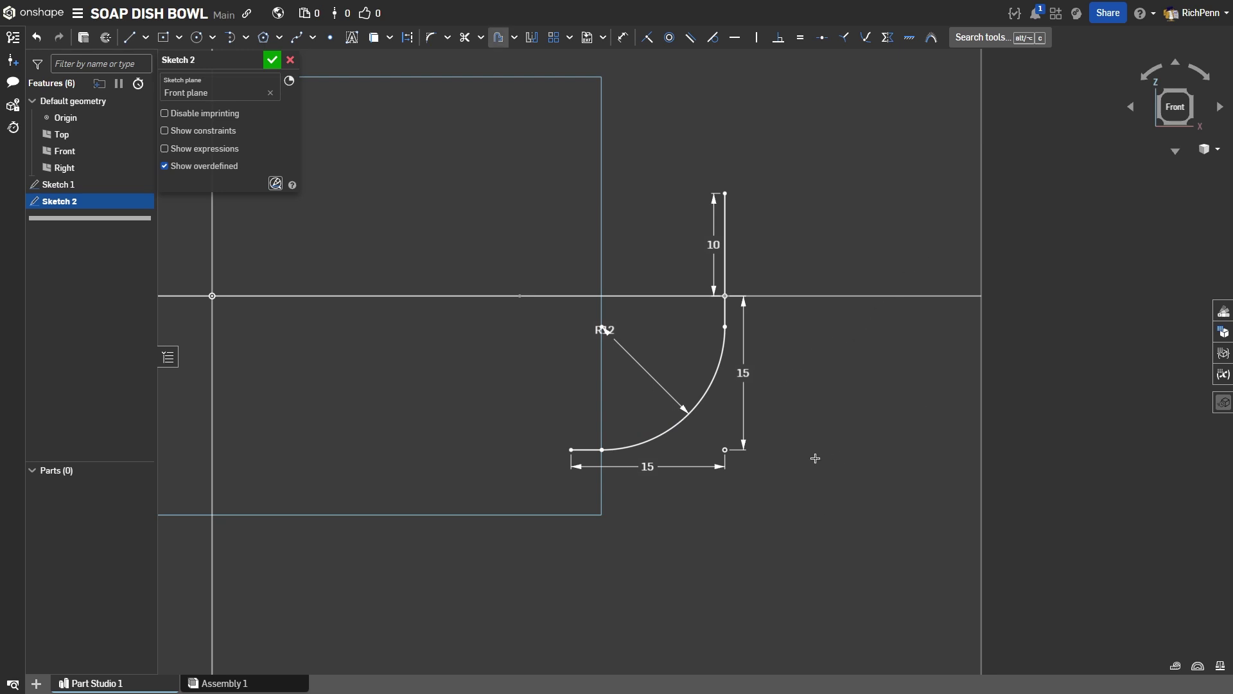
left_click(702, 399)
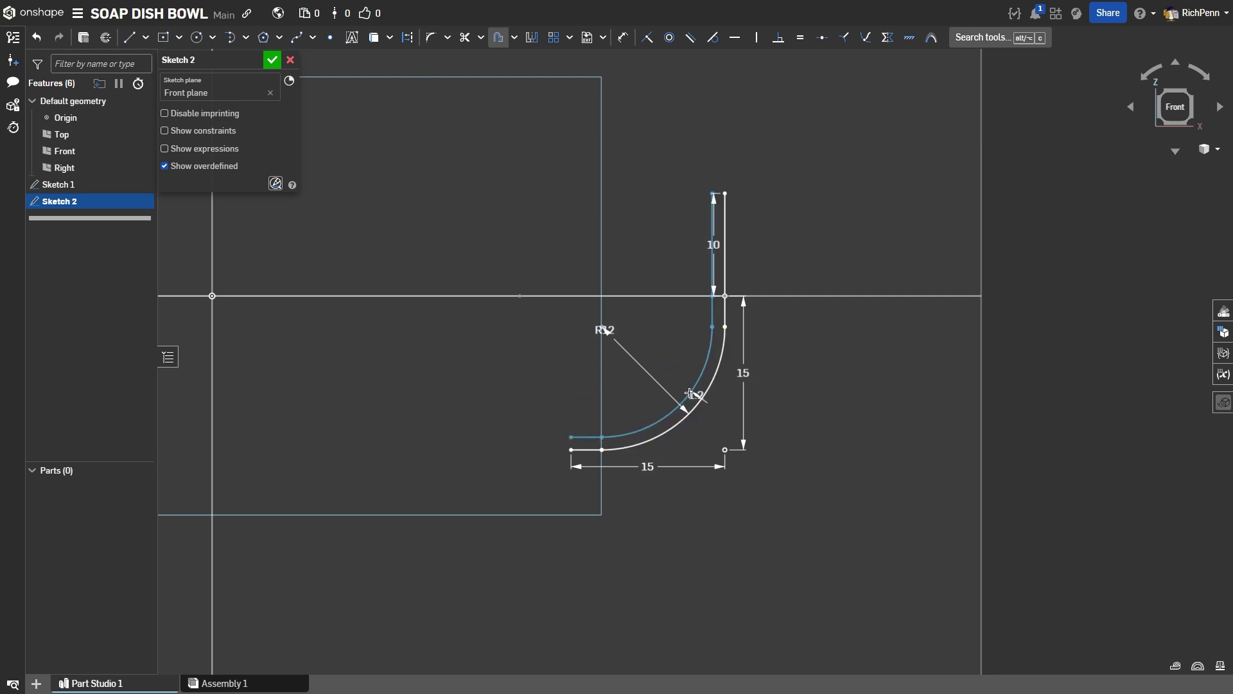
left_click(673, 389)
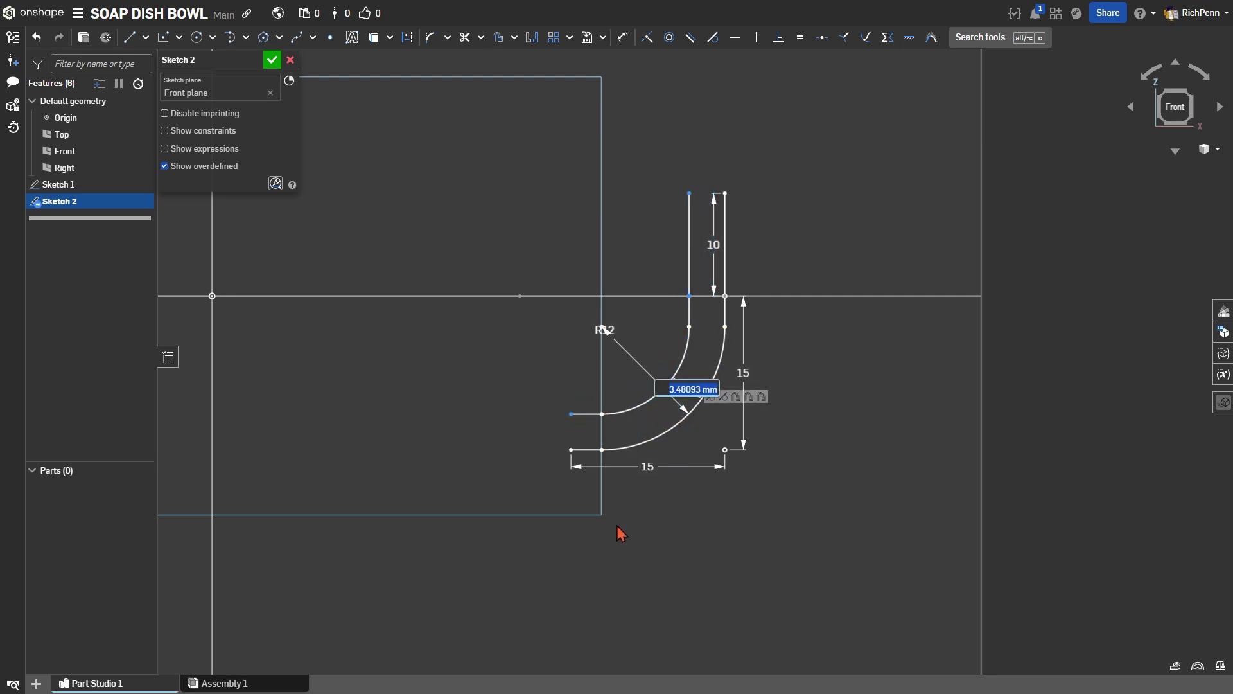
type("4")
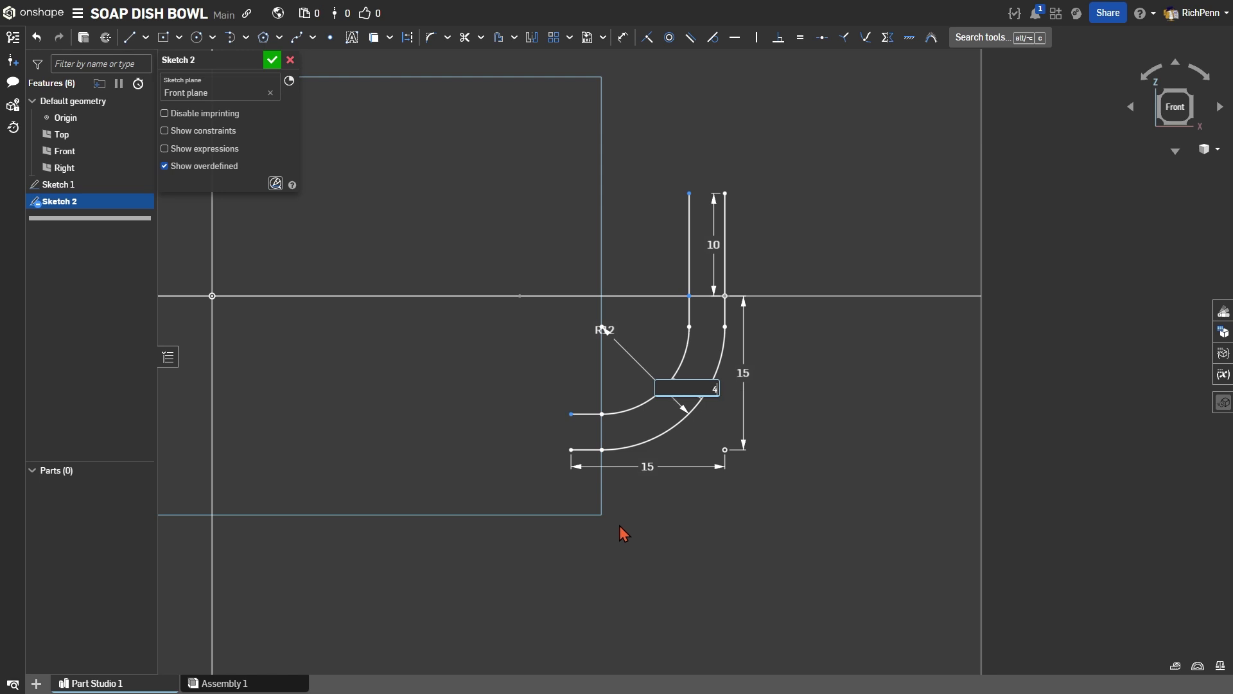
key("Return")
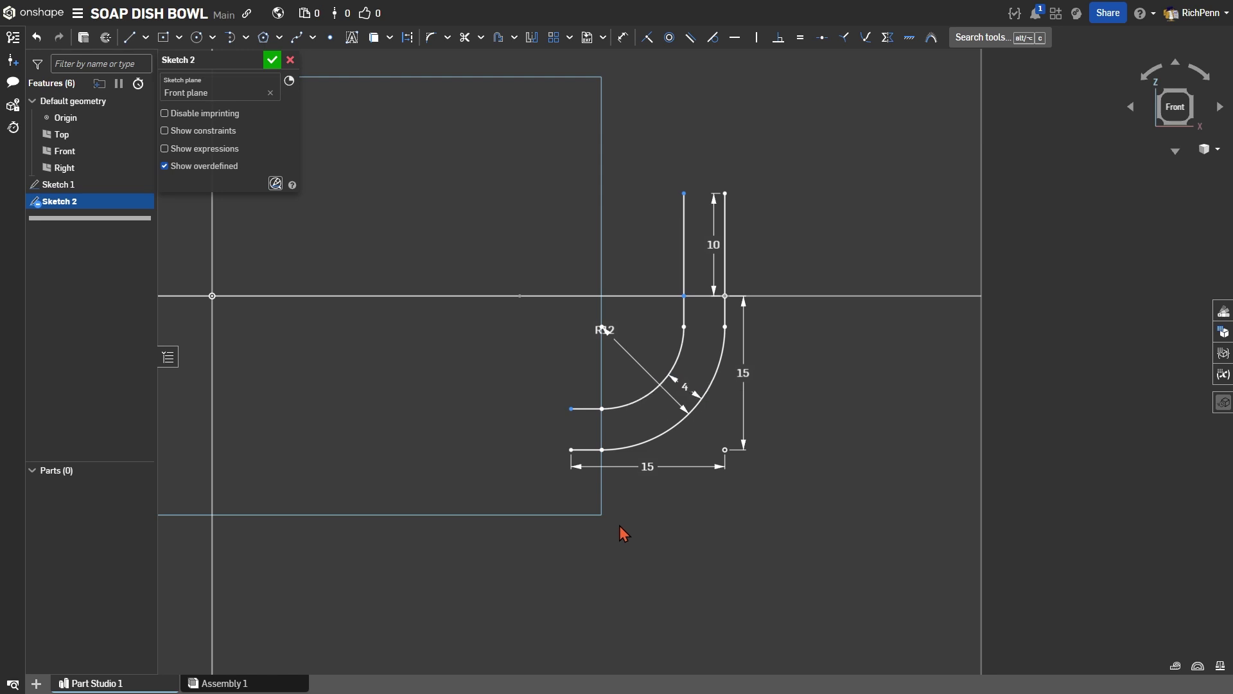
Close the profile's inner bottom end with a line between the two offset curves and constrain it vertical
scroll(576, 593, "up", 3)
key("l")
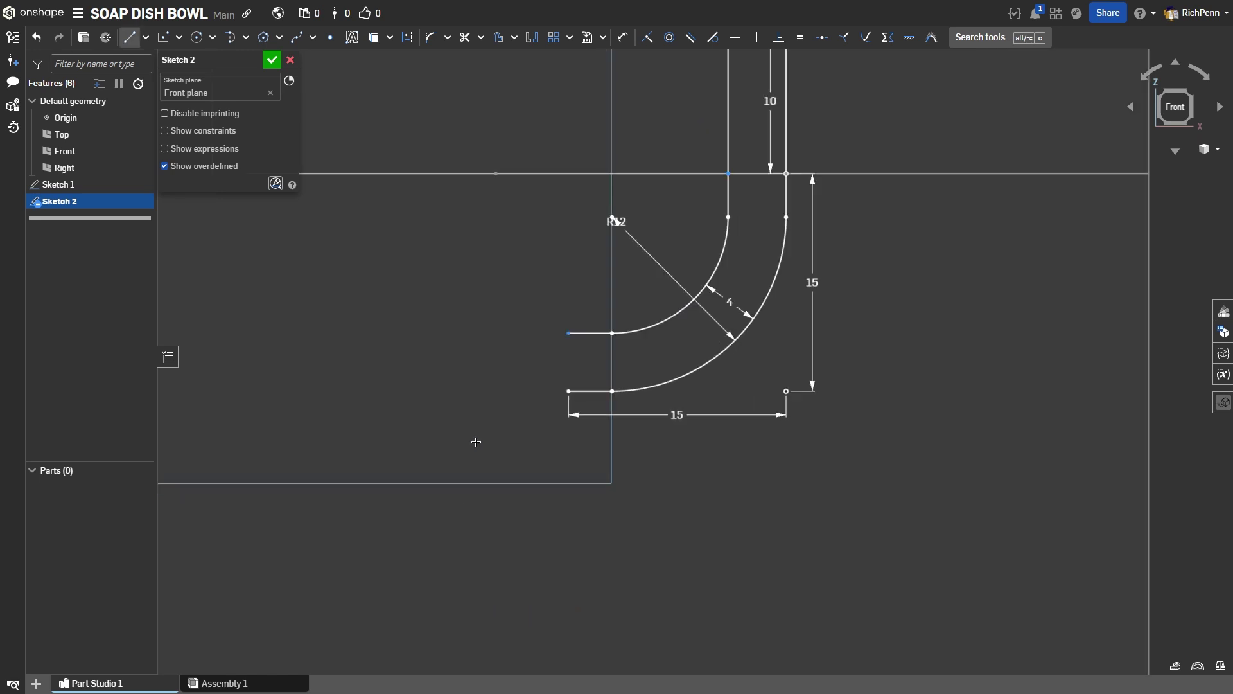
left_click(569, 333)
left_click(568, 391)
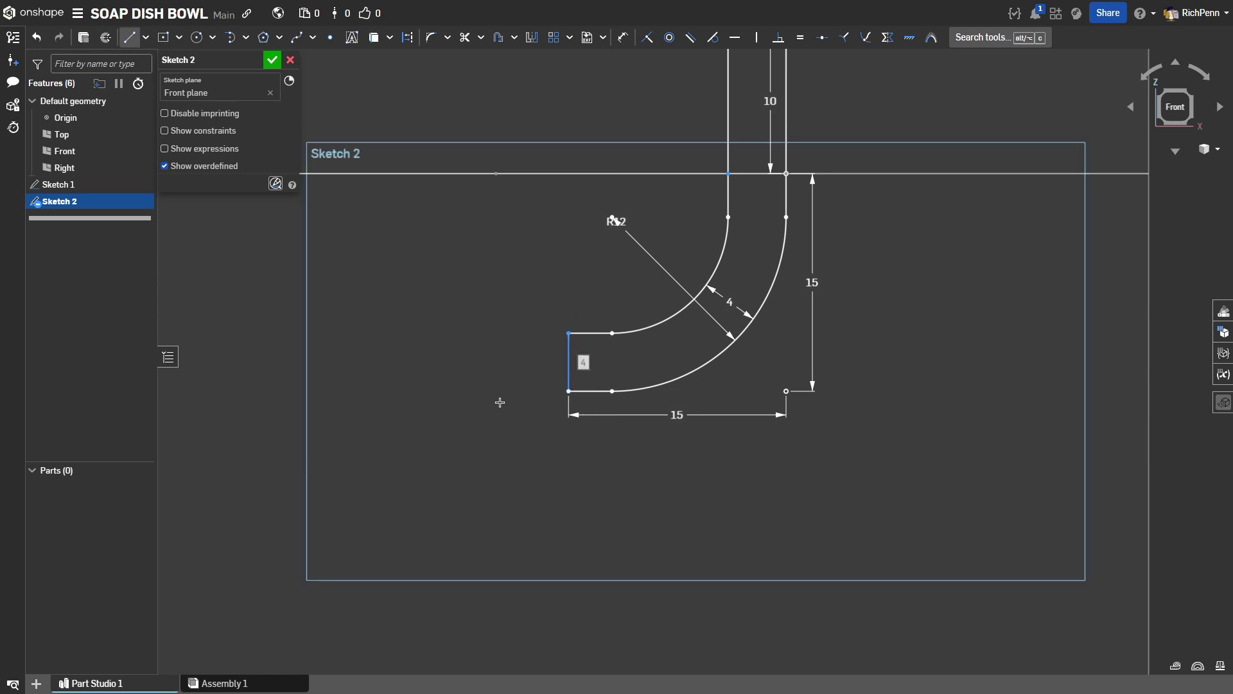
key("v")
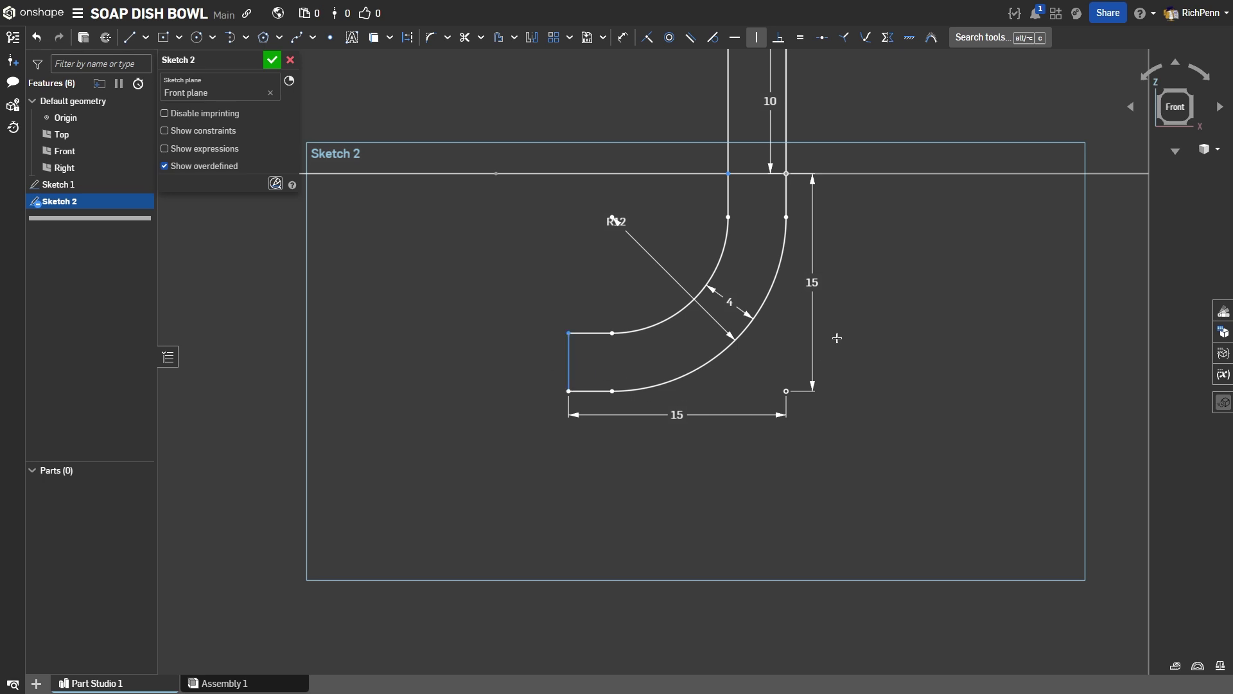
left_click(568, 364)
Draw a 2 mm horizontal line outward from the inner wall at the projected outline, continuing vertically up to the outer wall's top level
middle_click_drag(505, 318, 479, 614)
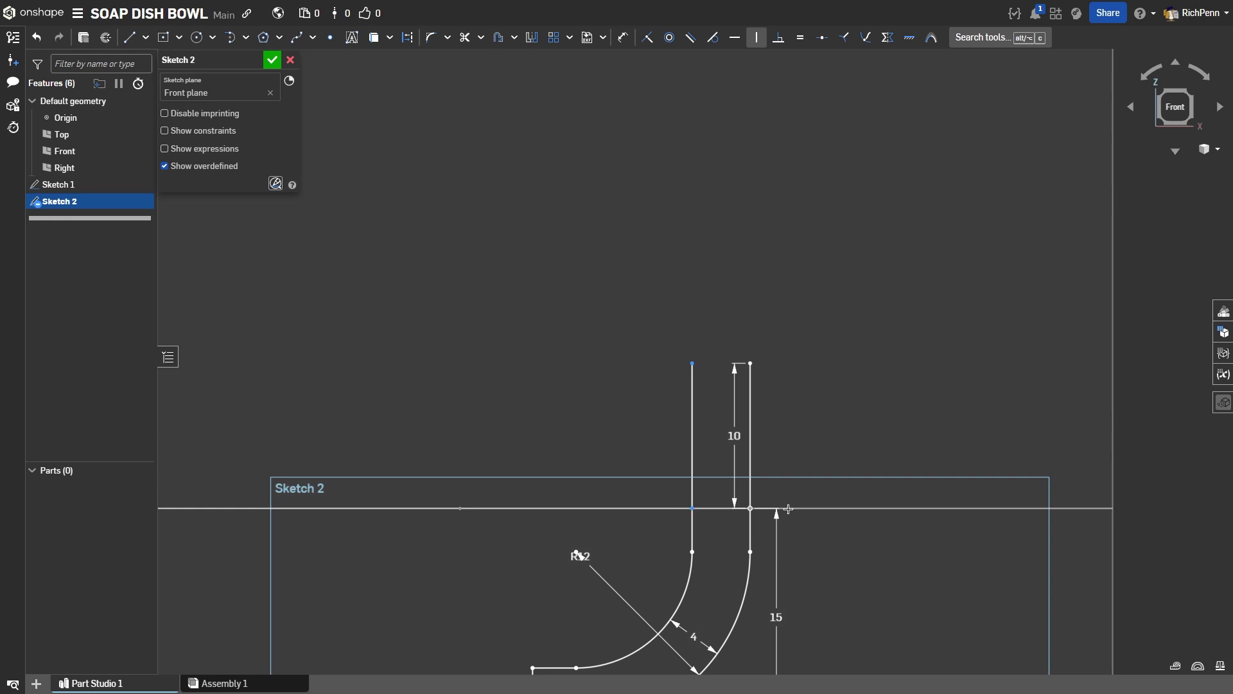
left_click(746, 508)
key("l")
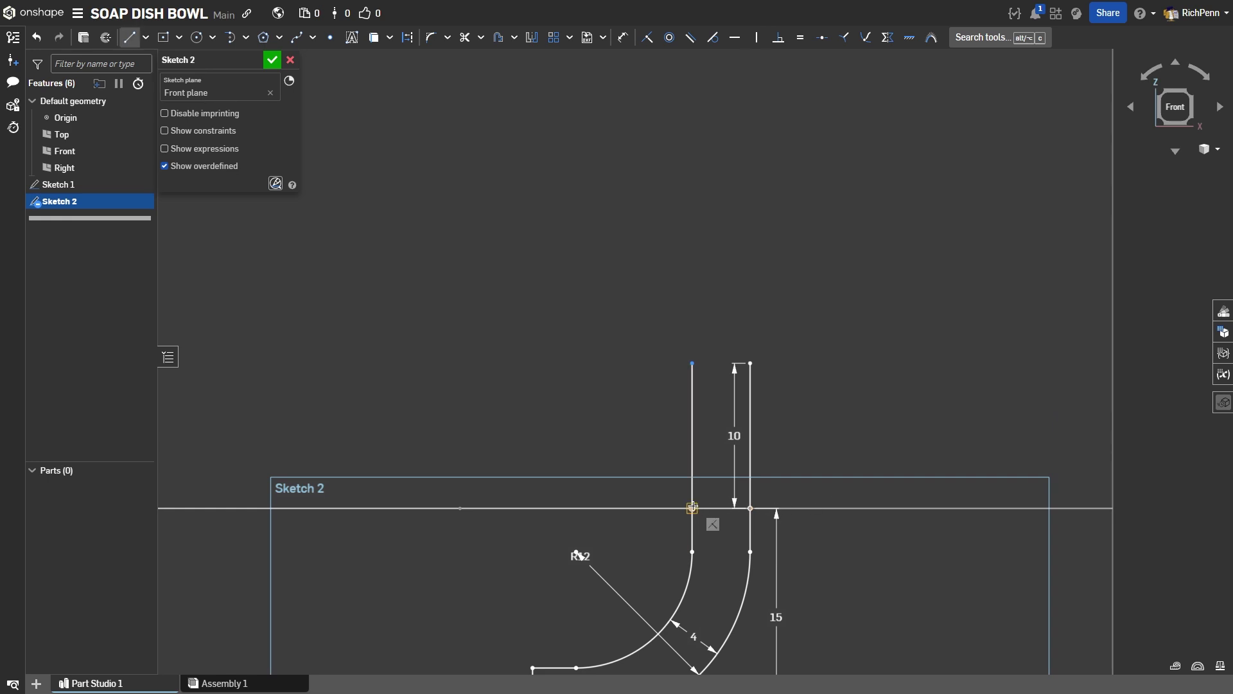
left_click(692, 509)
type("2")
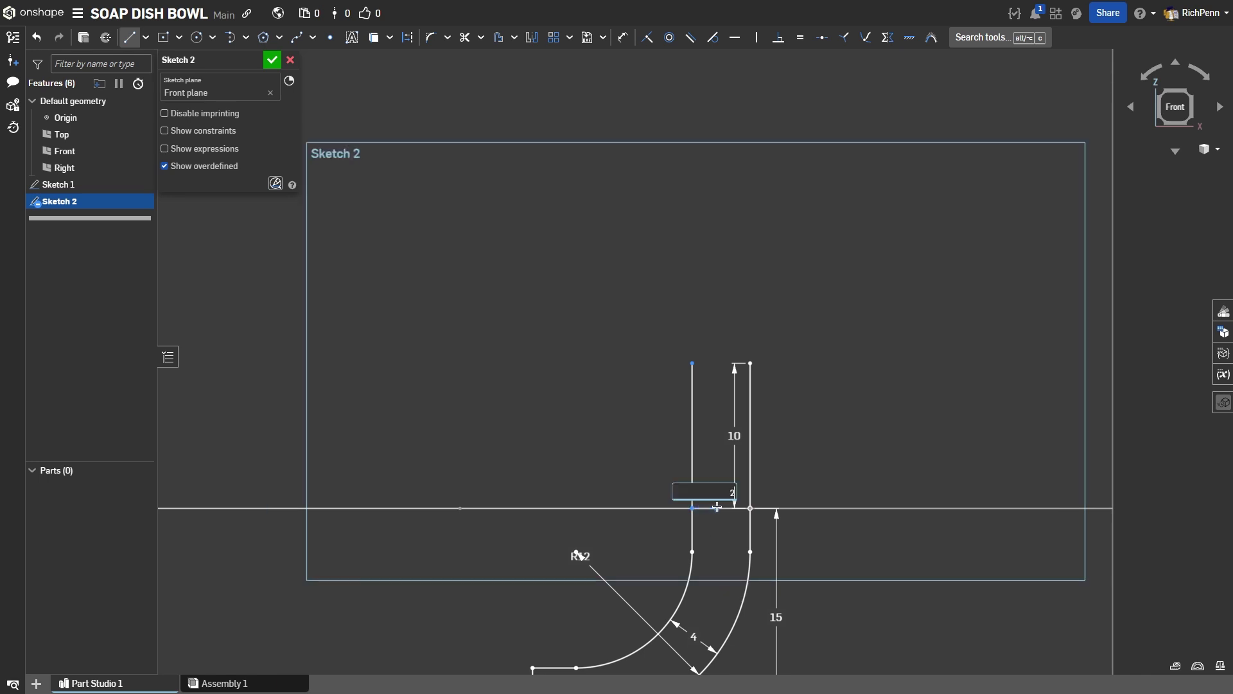
key("Return")
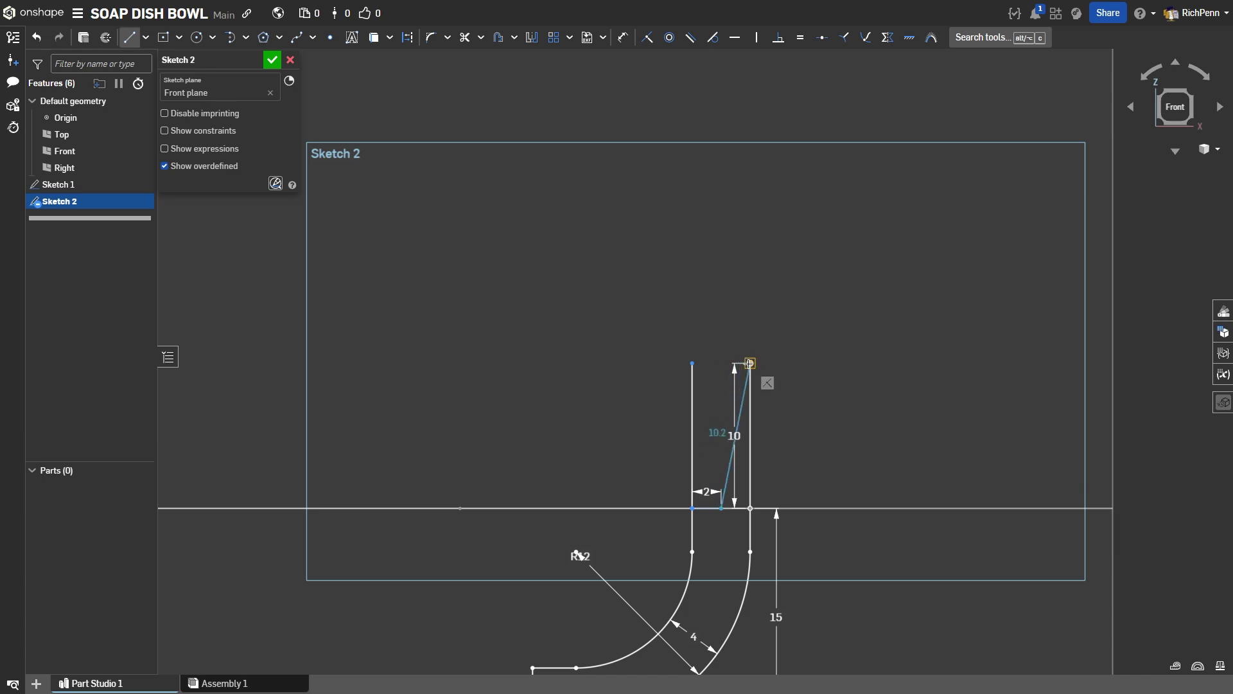
left_click(721, 364)
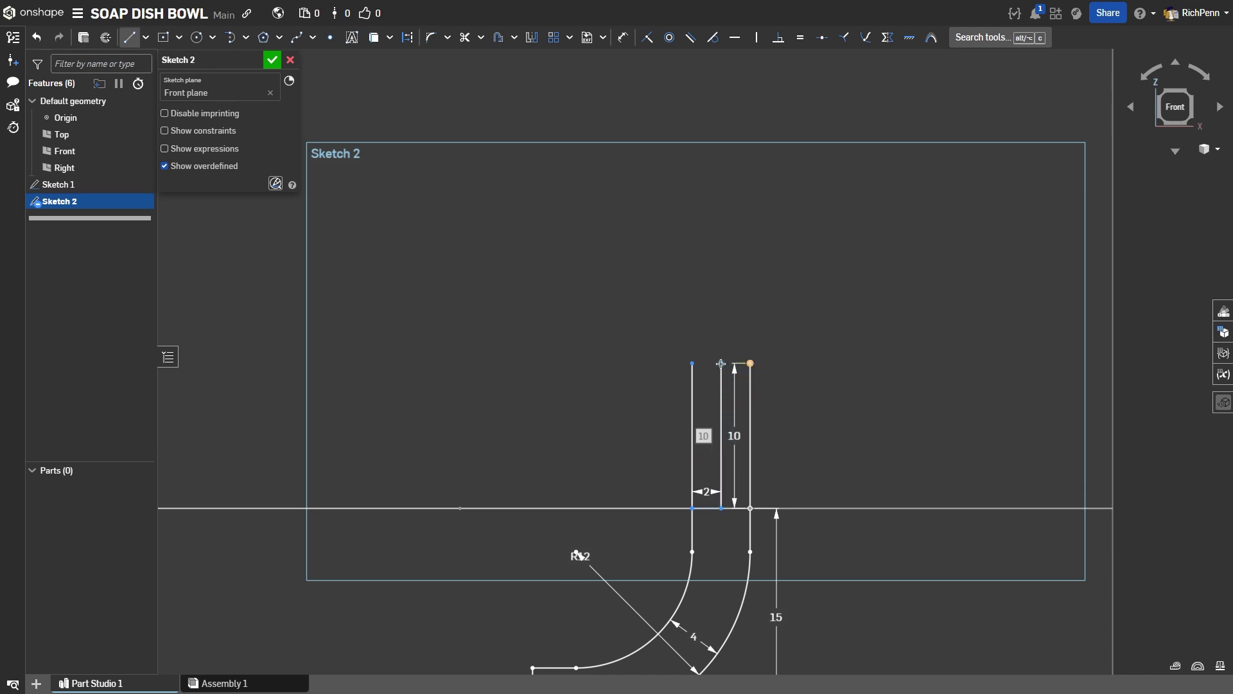
key("Escape")
Move the upper wall's 10 mm height dimension outside the profile
left_click_drag(731, 437, 821, 432)
scroll(777, 453, "up", 5)
middle_click_drag(769, 422, 751, 498)
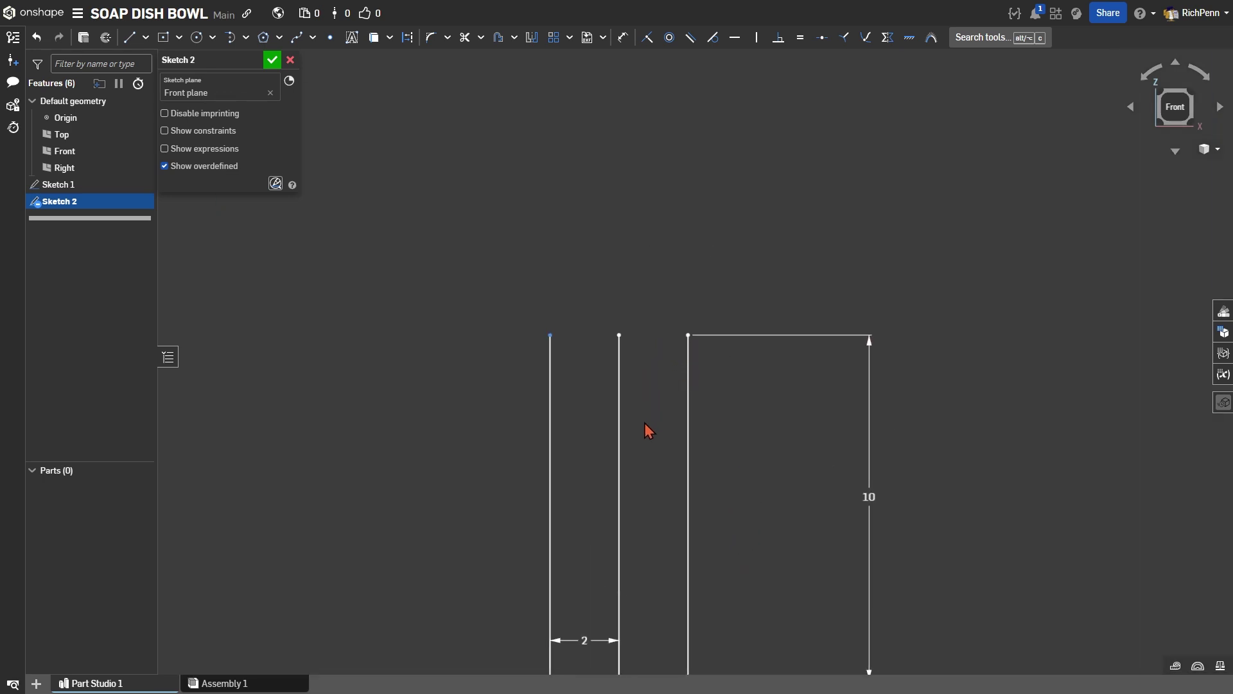
Draw a circle near the upper end of the upper wall section and make it tangent to the wall's side lines
key("c")
left_click(650, 378)
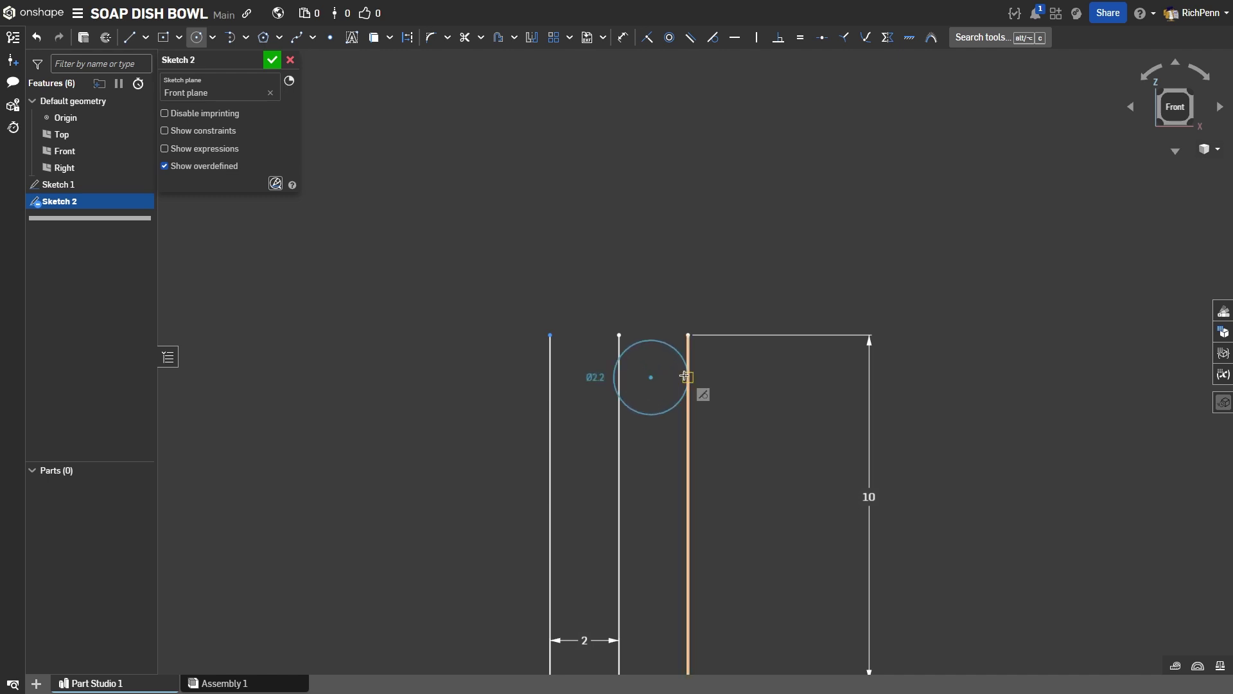
left_click(685, 376)
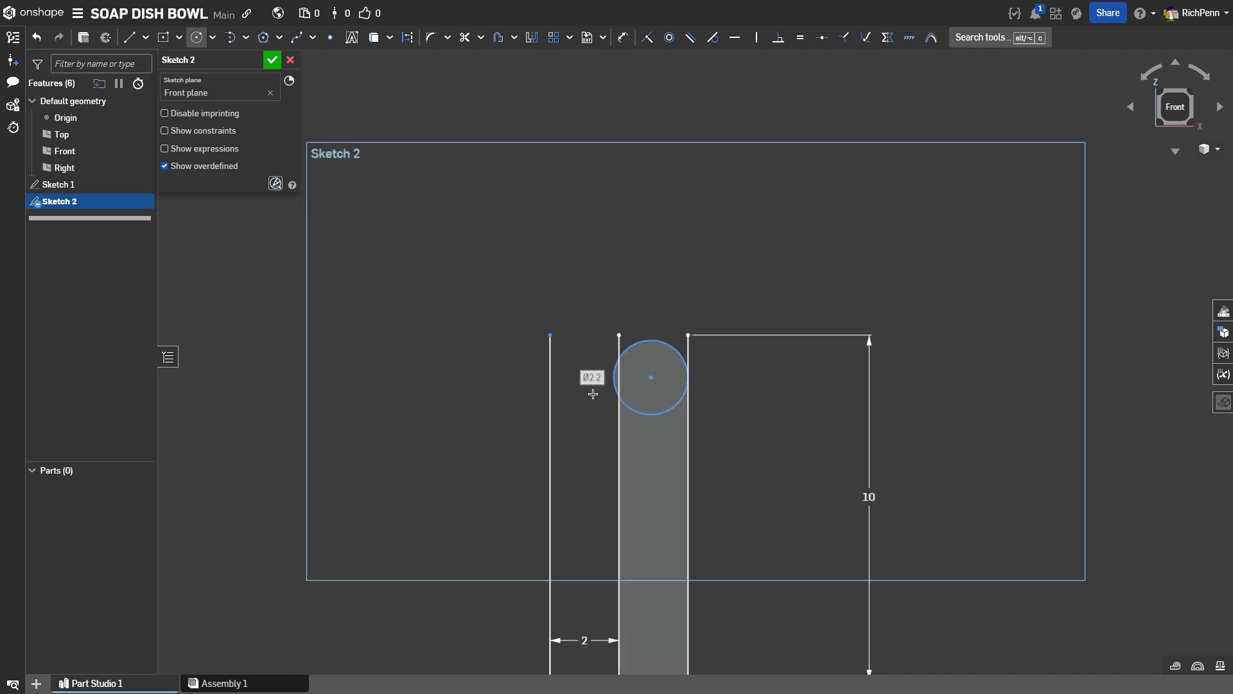
key("t")
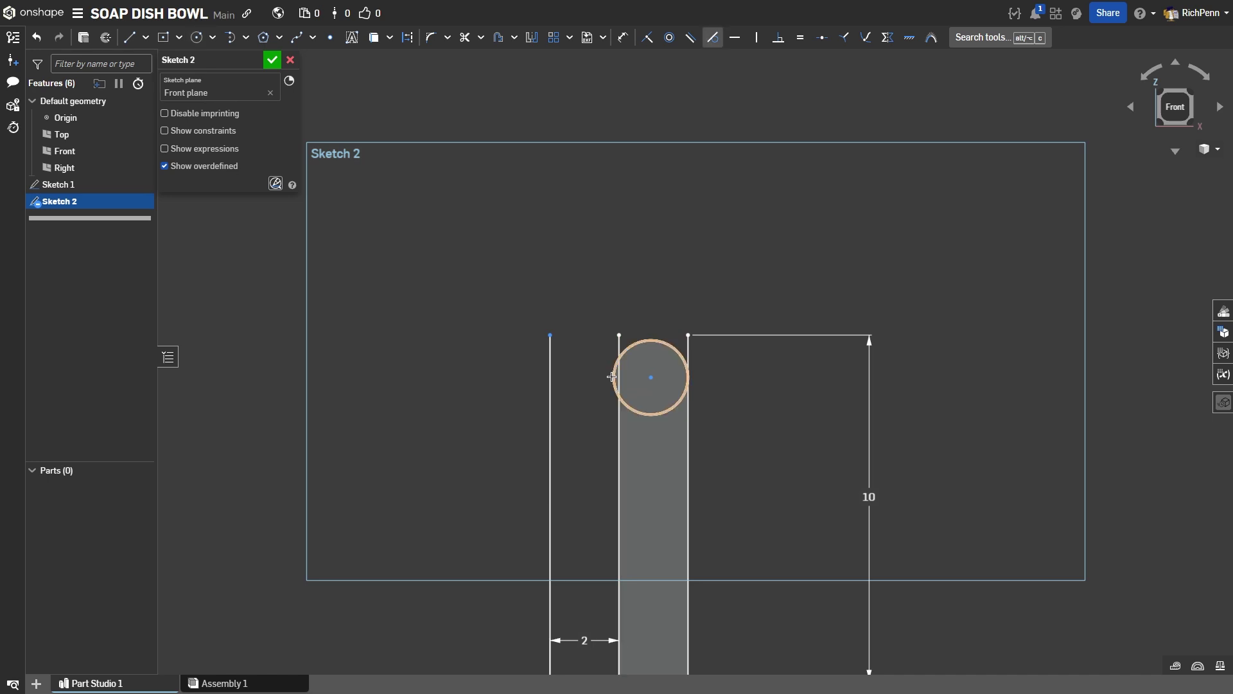
left_click(607, 385)
left_click(620, 418)
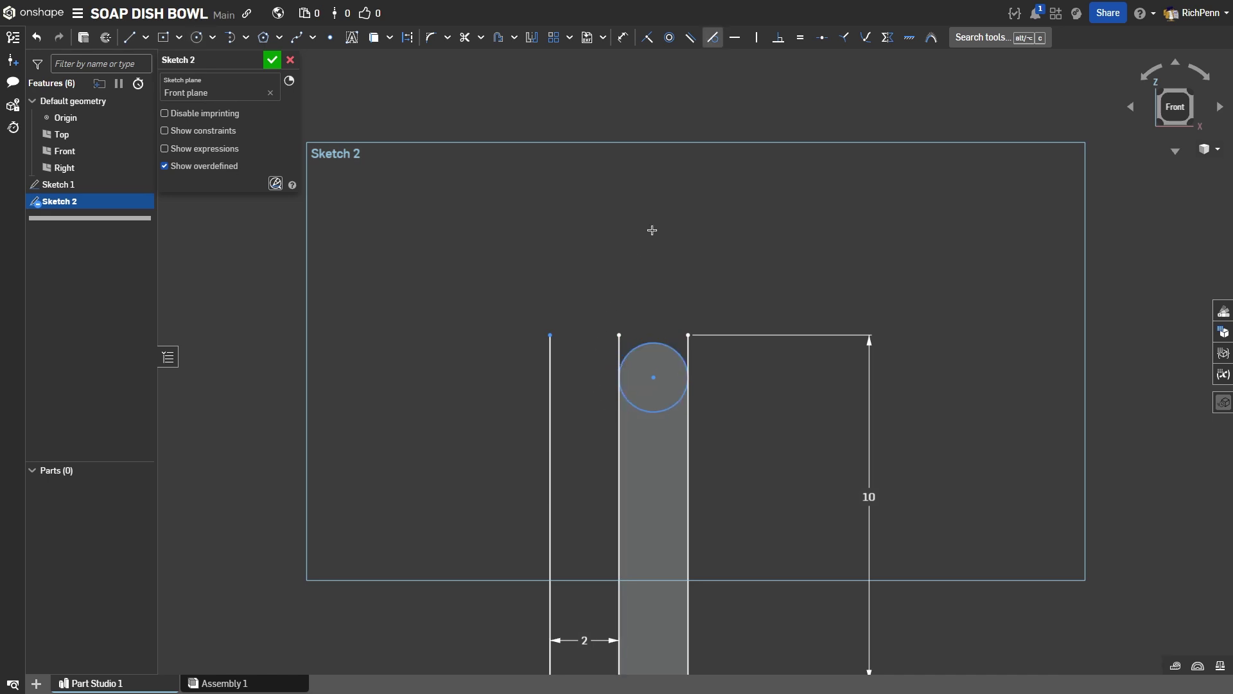
Draw a construction line across the upper wall's two end points and make the circle tangent to it
key("l")
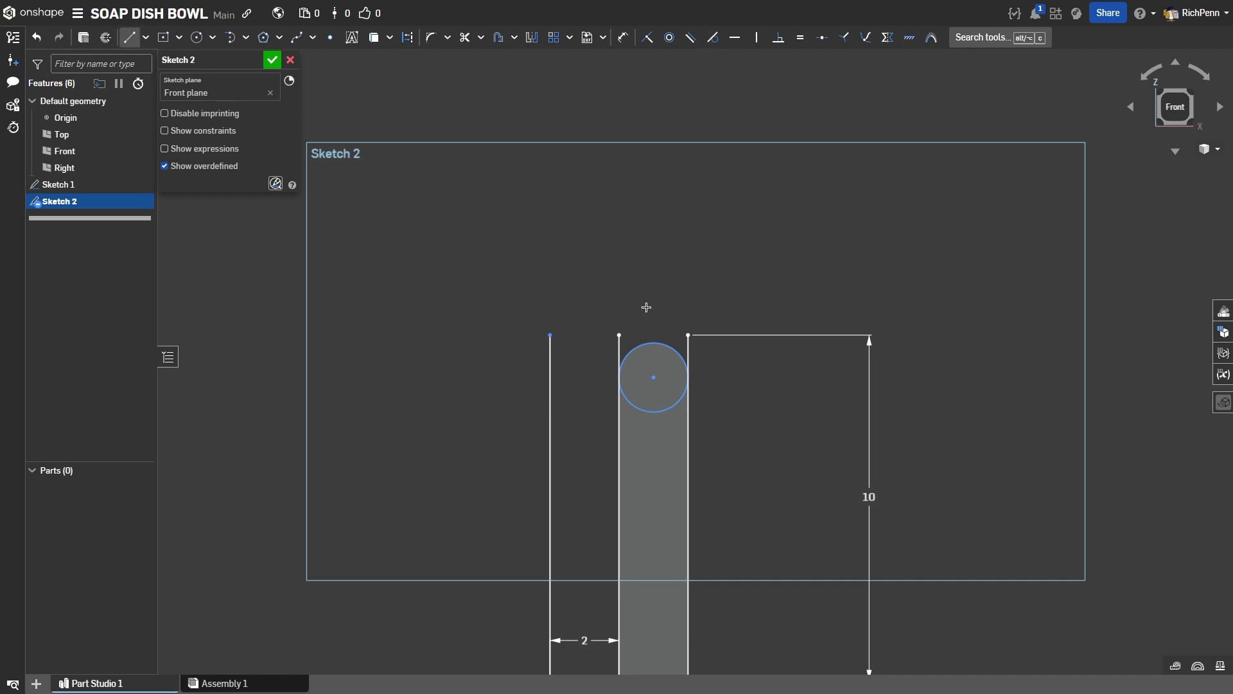
key("q")
left_click(619, 335)
left_click(688, 335)
key("Escape")
key("t")
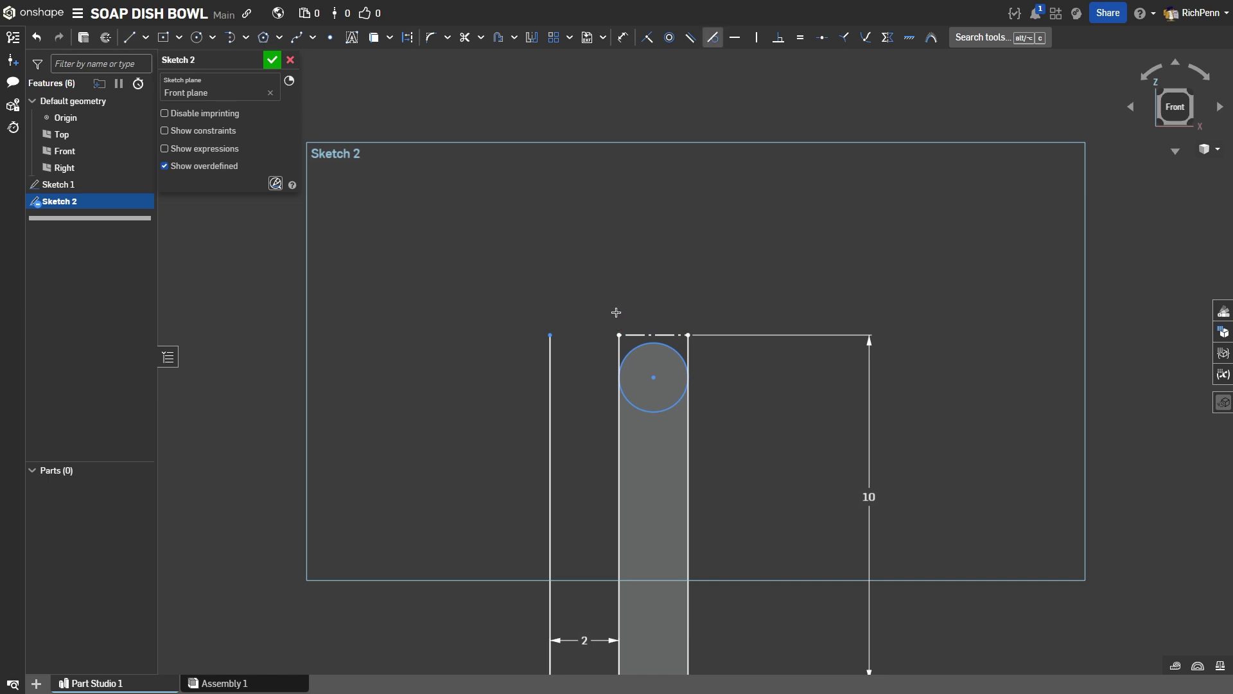
left_click(672, 349)
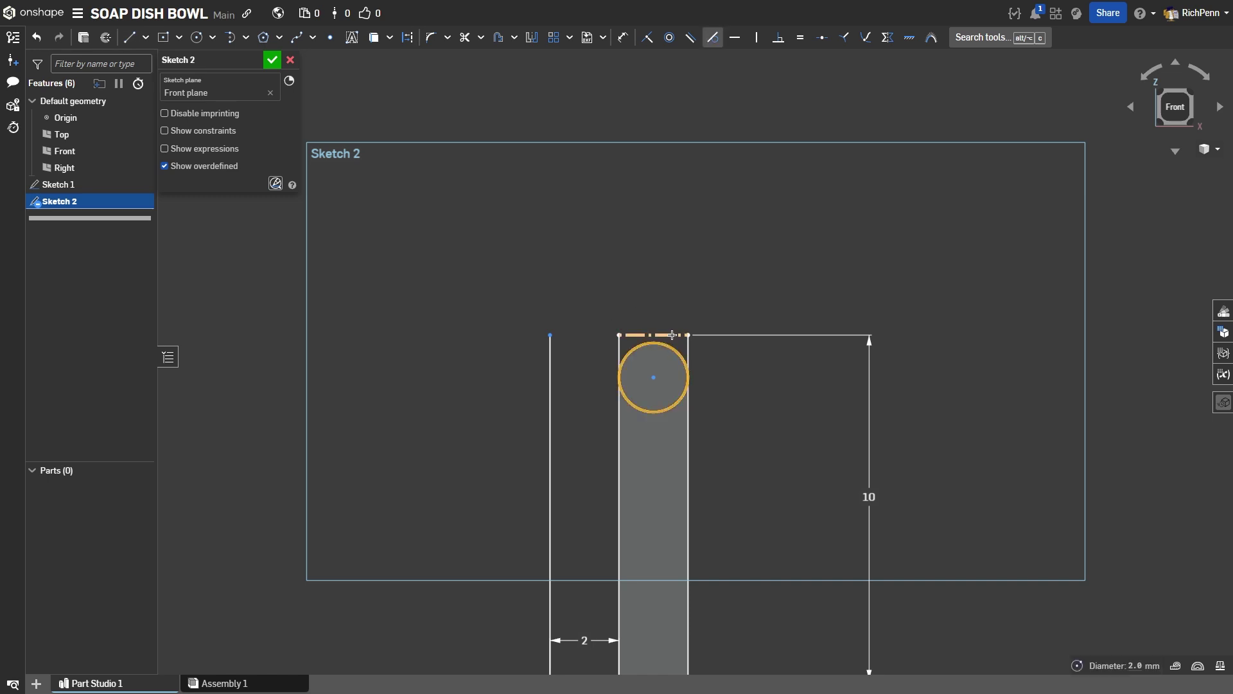
left_click(672, 335)
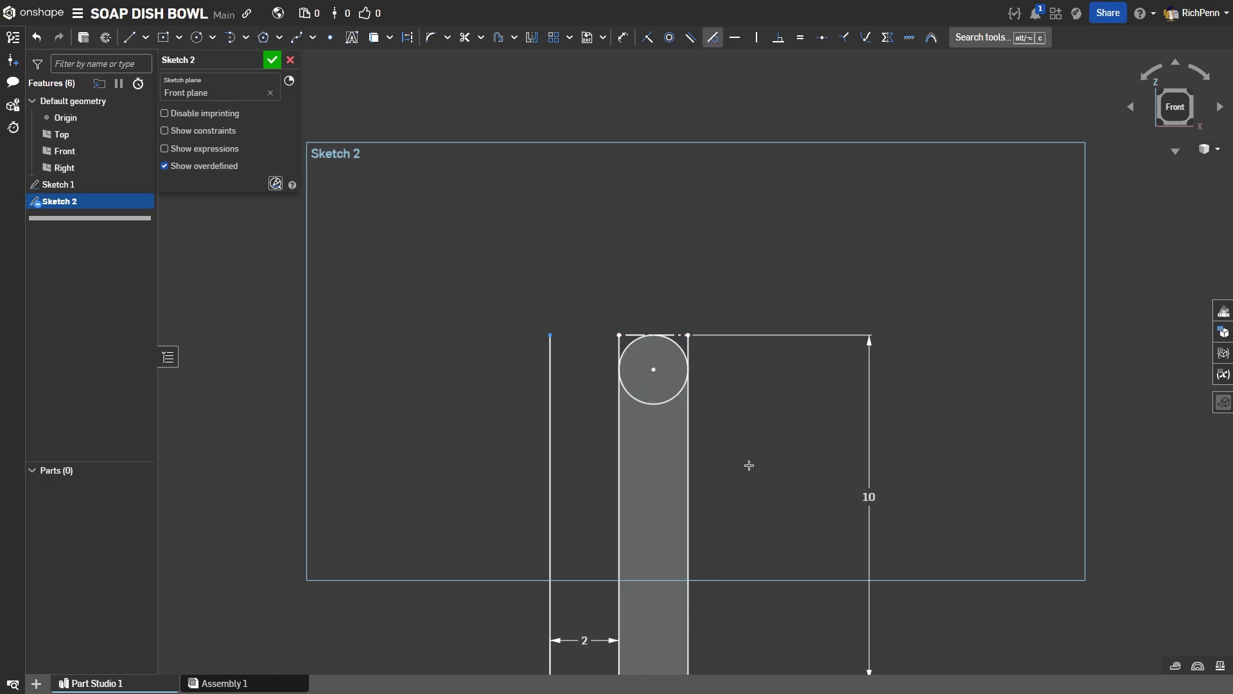
Trim away the circle's lower half to leave a rounded tip on the upper wall, and finish the sketch
key("m")
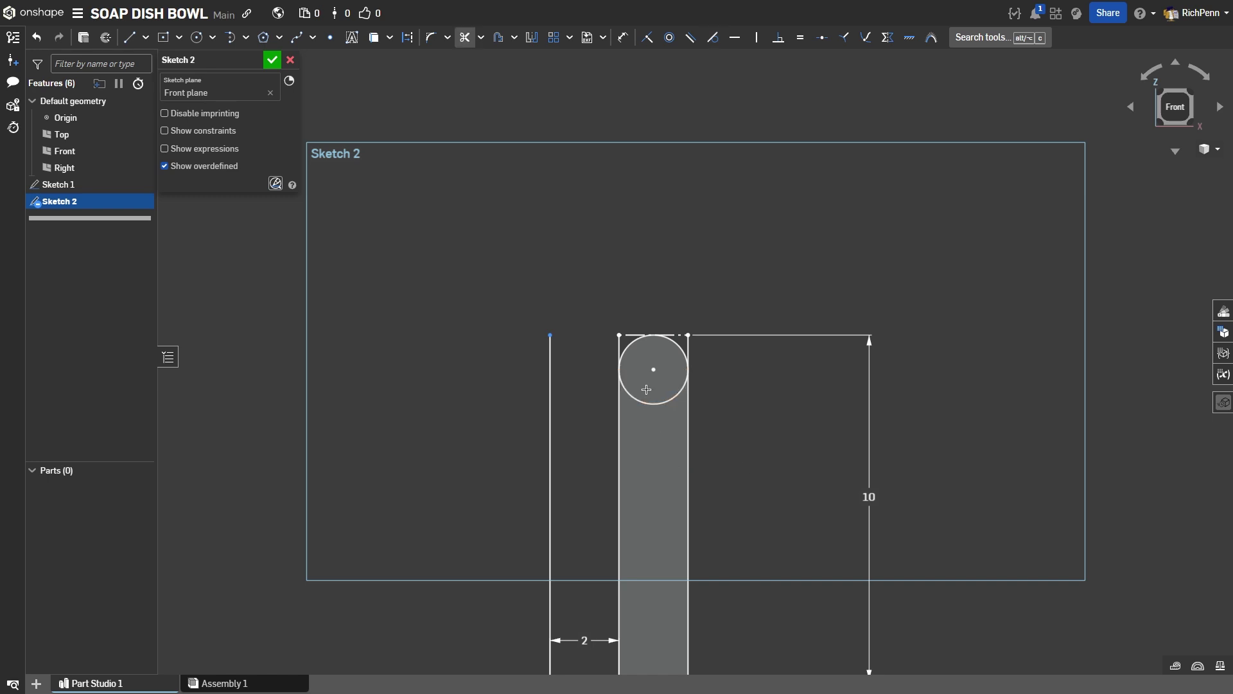
left_click_drag(646, 390, 653, 452)
scroll(742, 411, "down", 3)
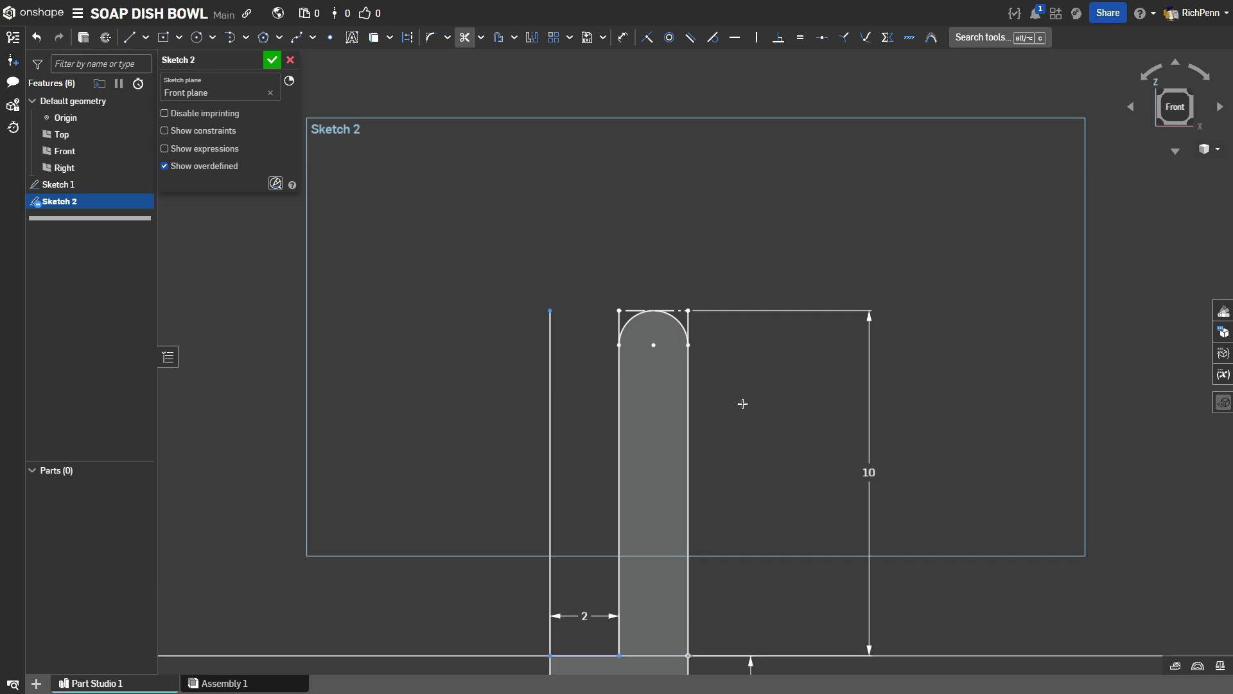
scroll(744, 395, "down", 5)
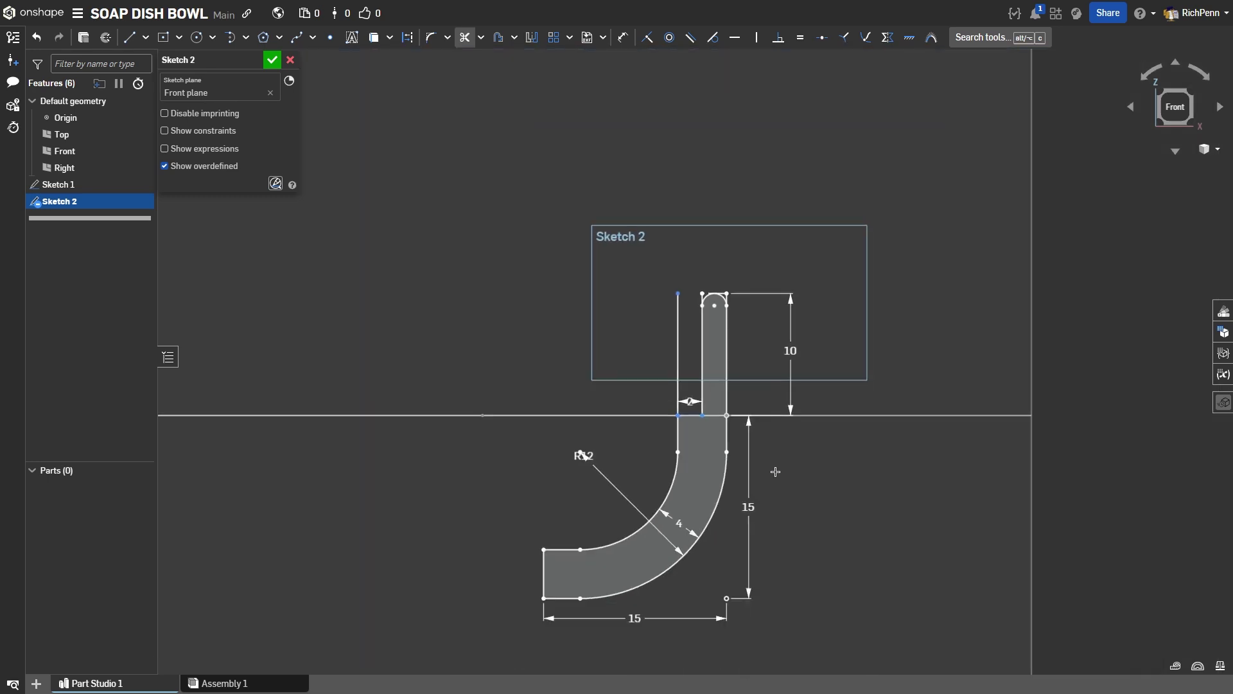
middle_click_drag(780, 474, 807, 468)
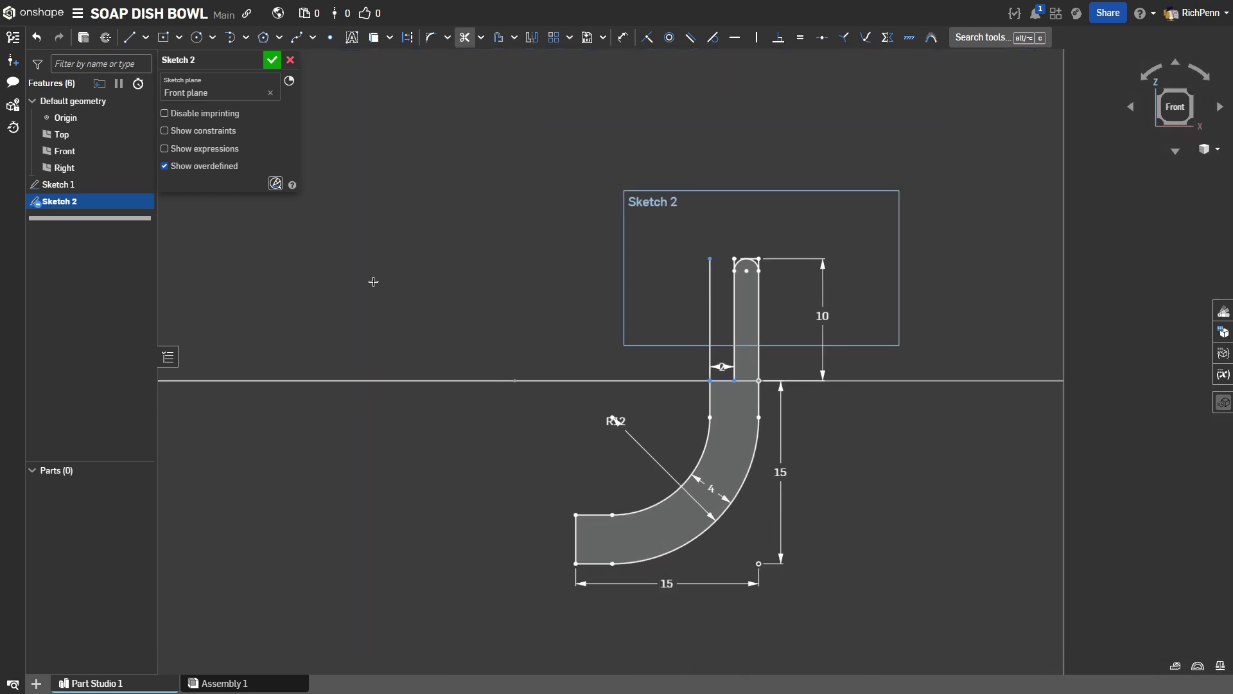
left_click(272, 60)
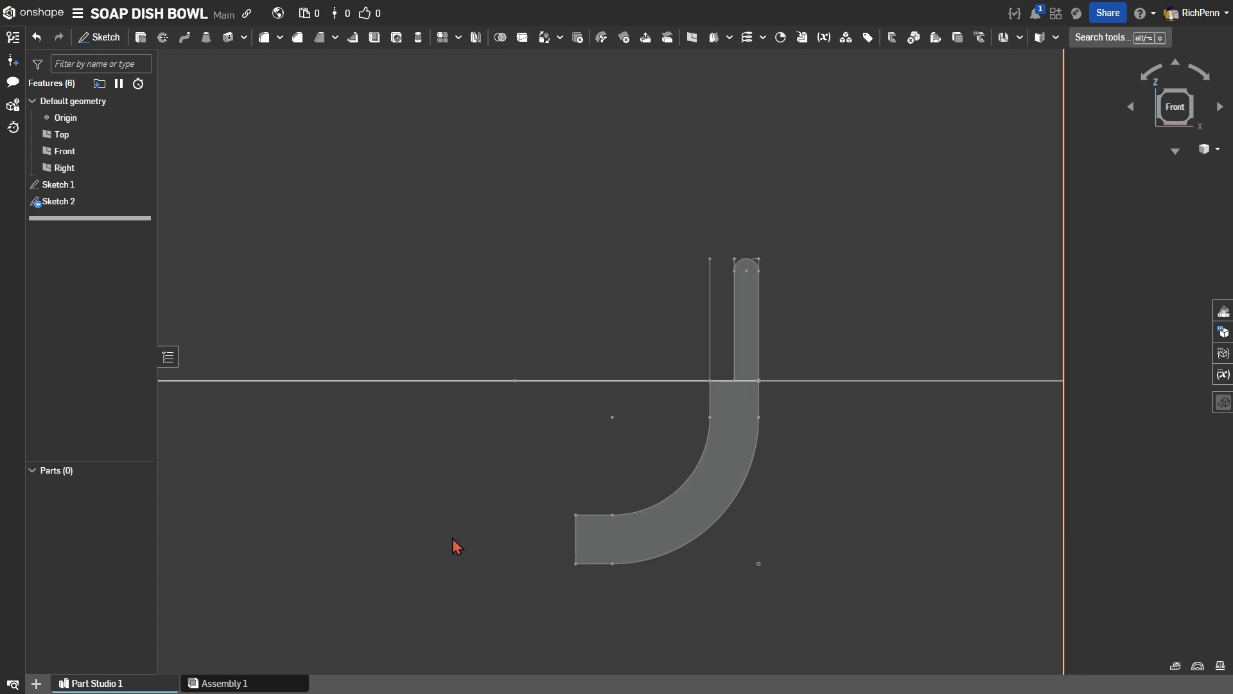
Edit Sketch 2, set the profile's overall bottom width to 20 mm, and finish the sketch
middle_click_drag(457, 550, 565, 523)
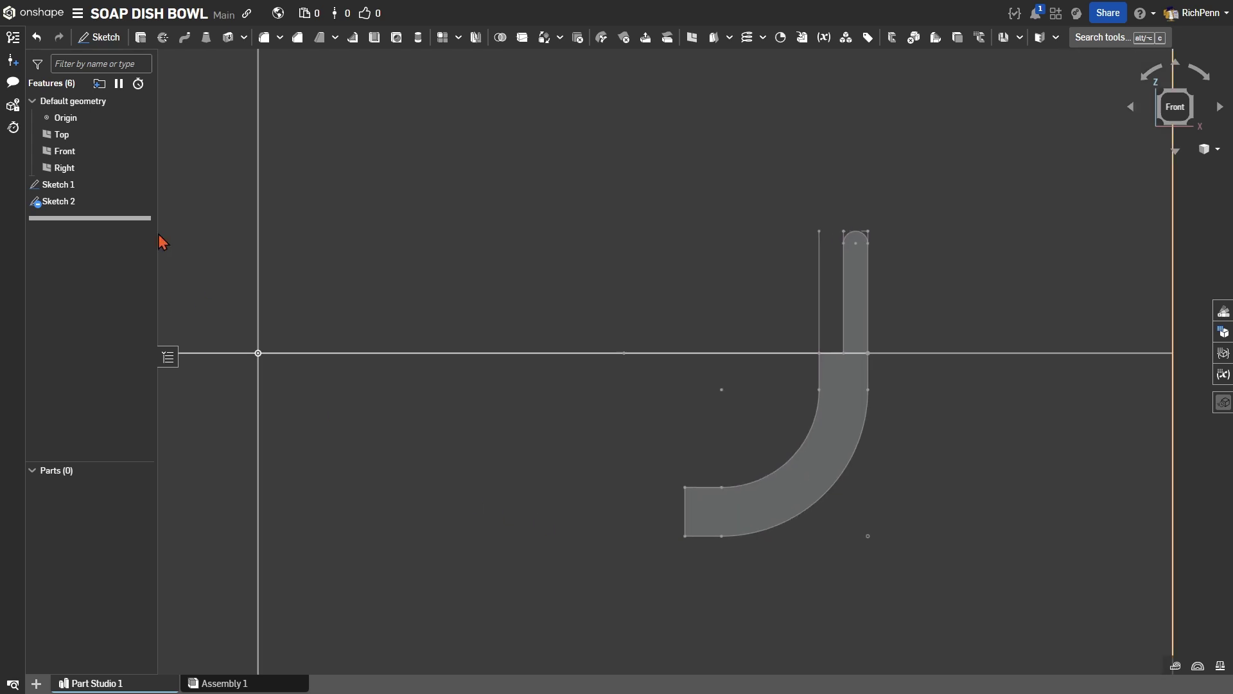
double_click(84, 202)
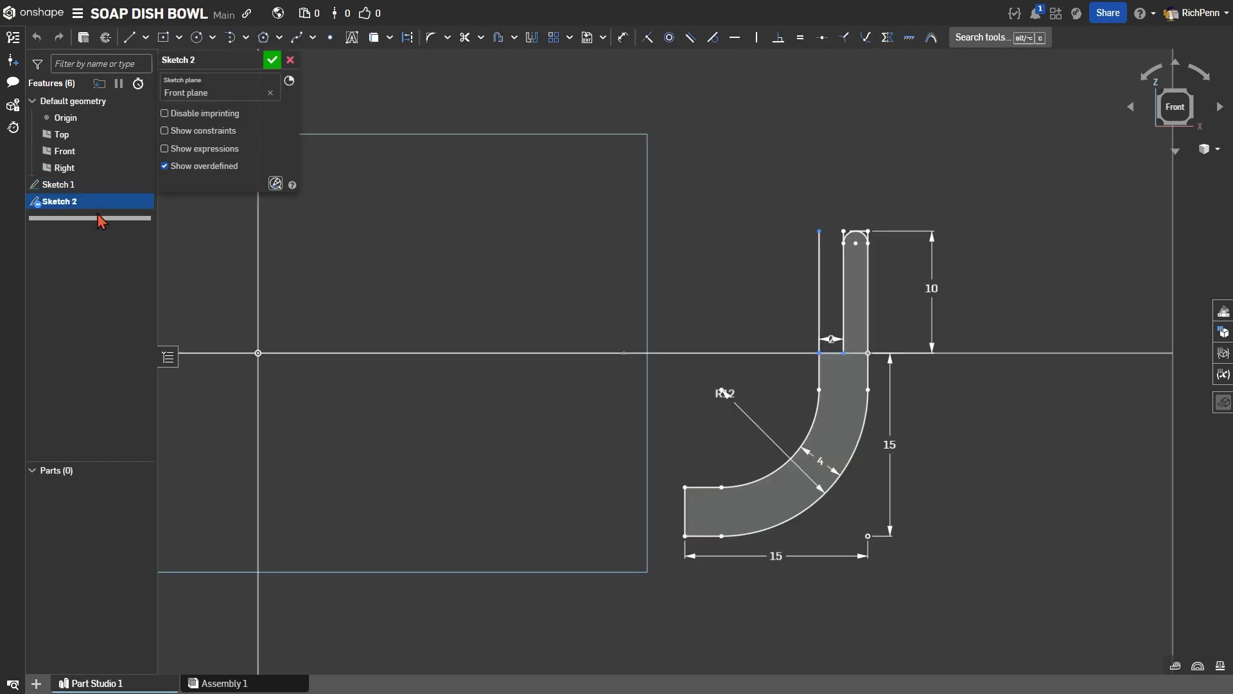
double_click(774, 555)
type("20")
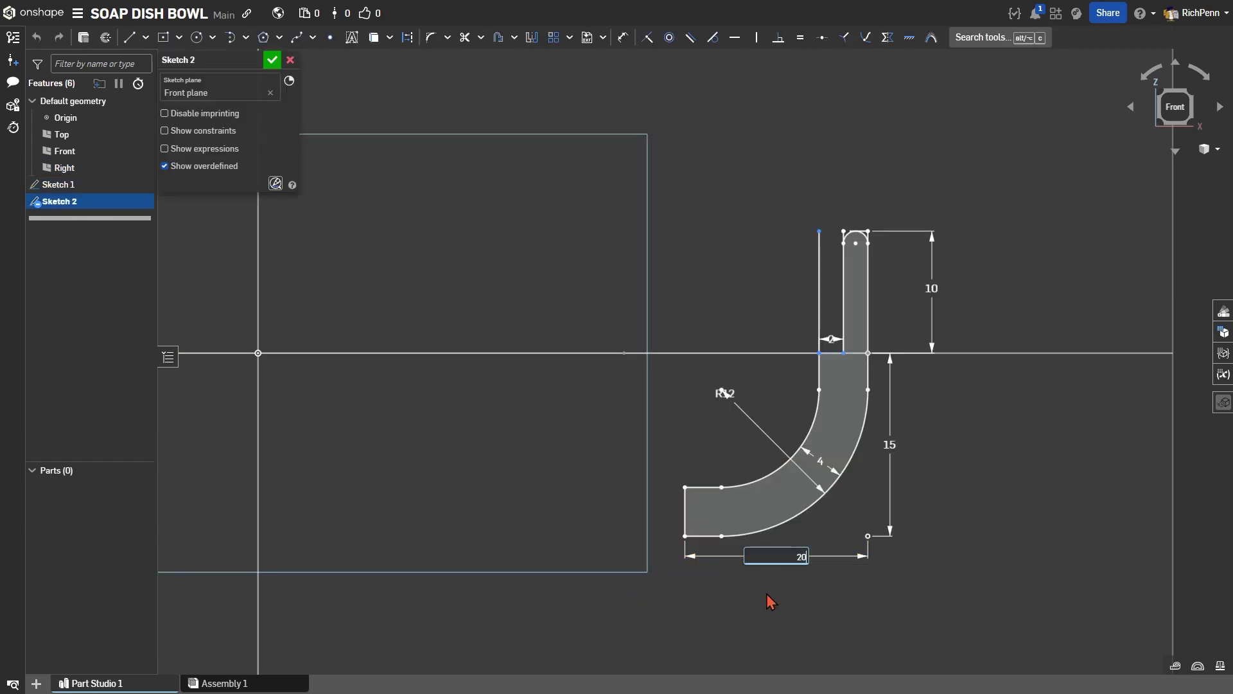
key("Return")
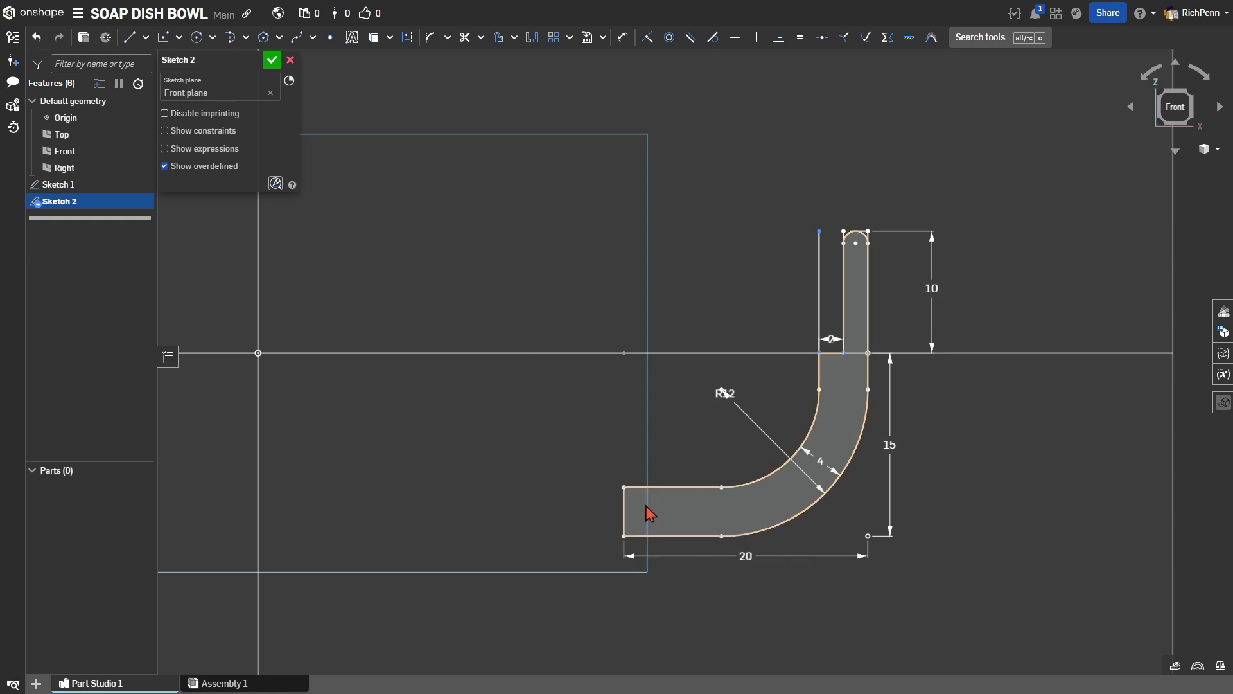
left_click(271, 60)
scroll(429, 310, "down", 5)
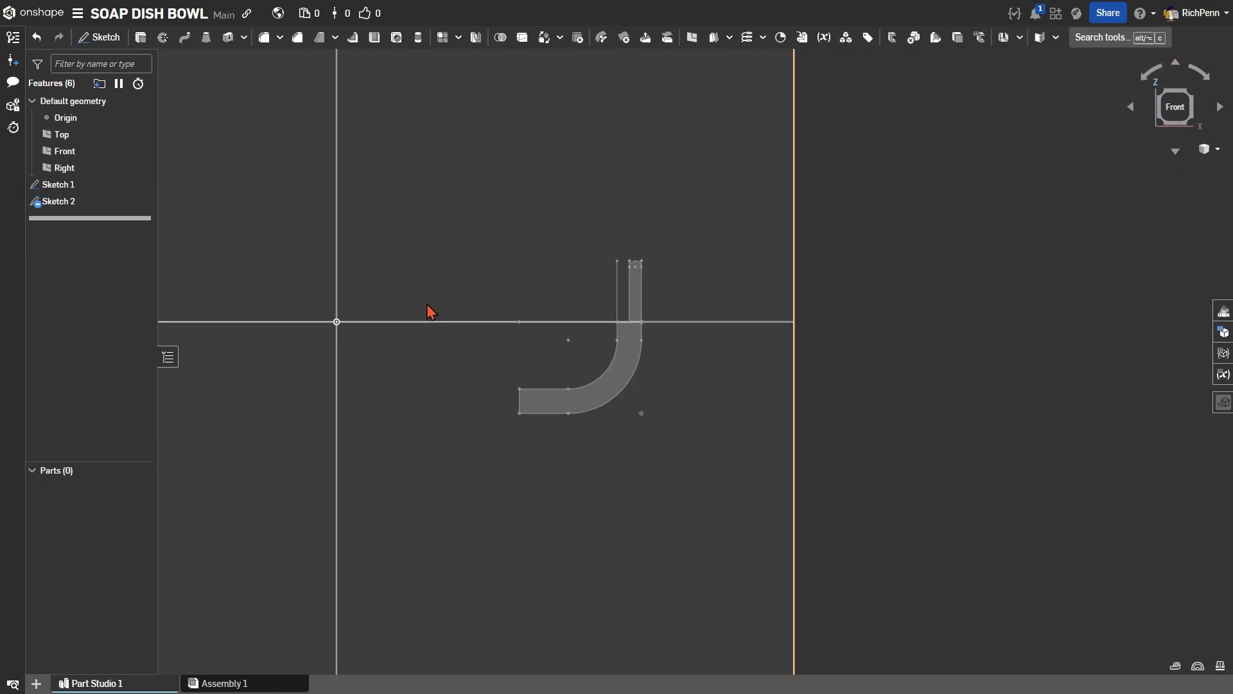
scroll(592, 512, "down", 5)
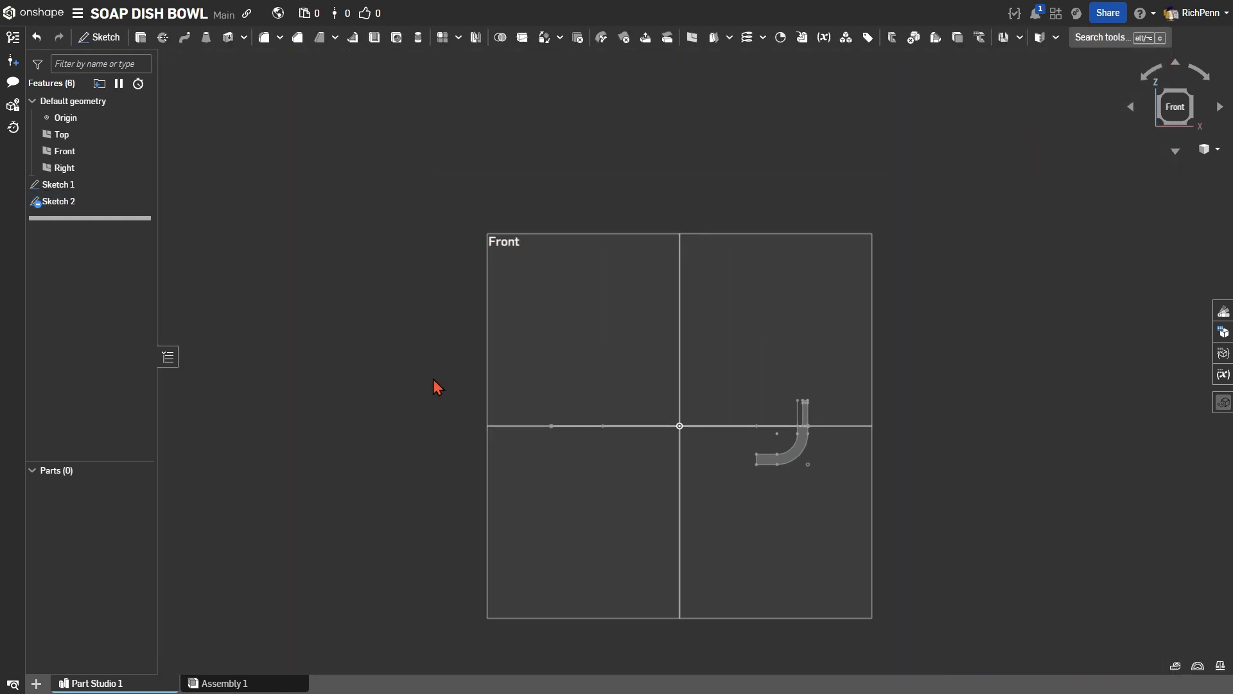
right_click_drag(435, 385, 558, 375)
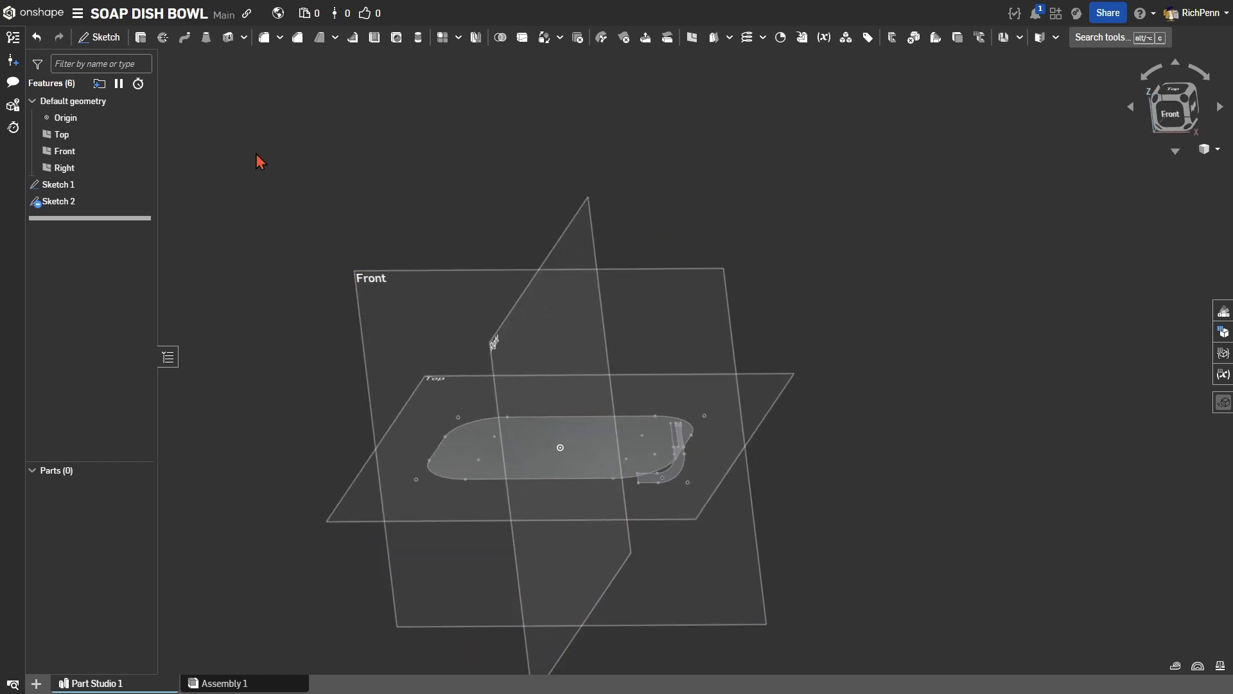
left_click(185, 37)
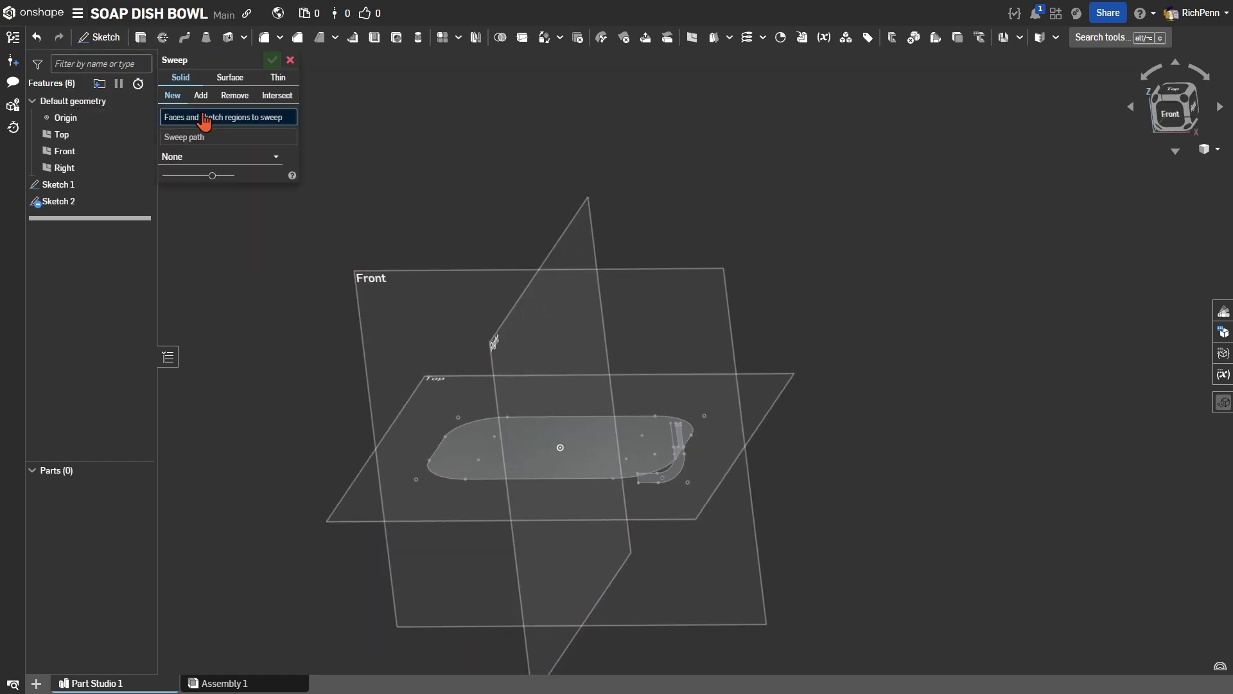
left_click(675, 476)
scroll(689, 518, "up", 5)
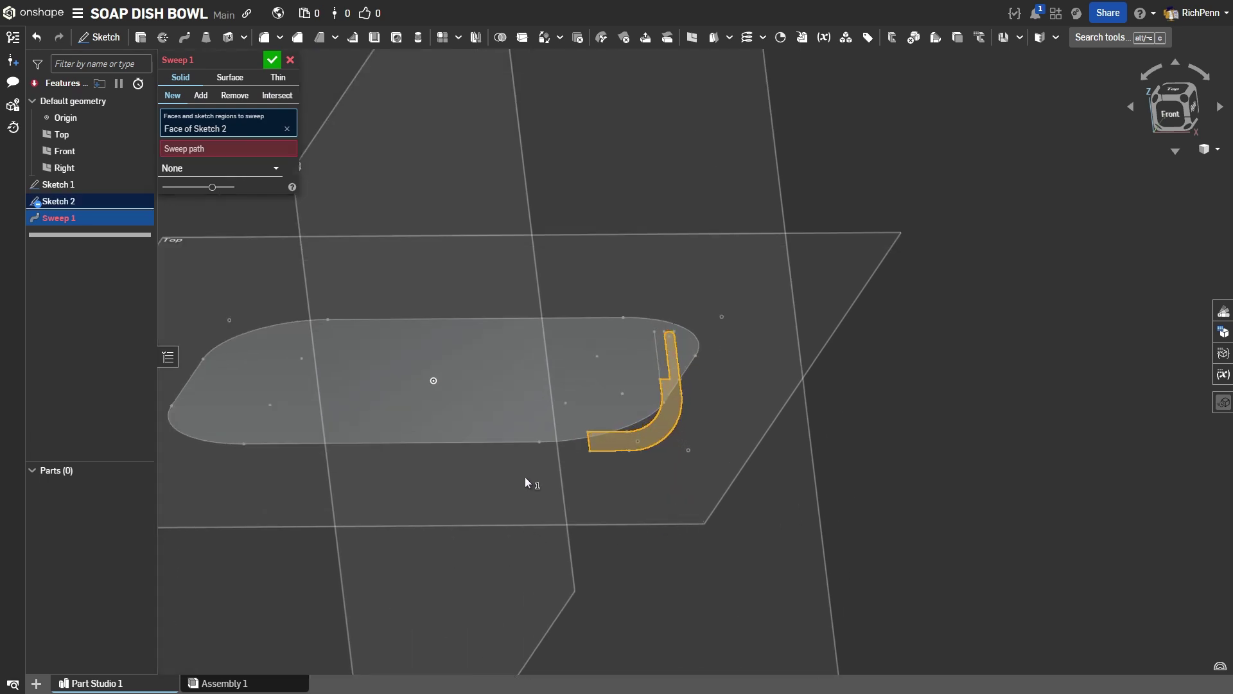
left_click(239, 150)
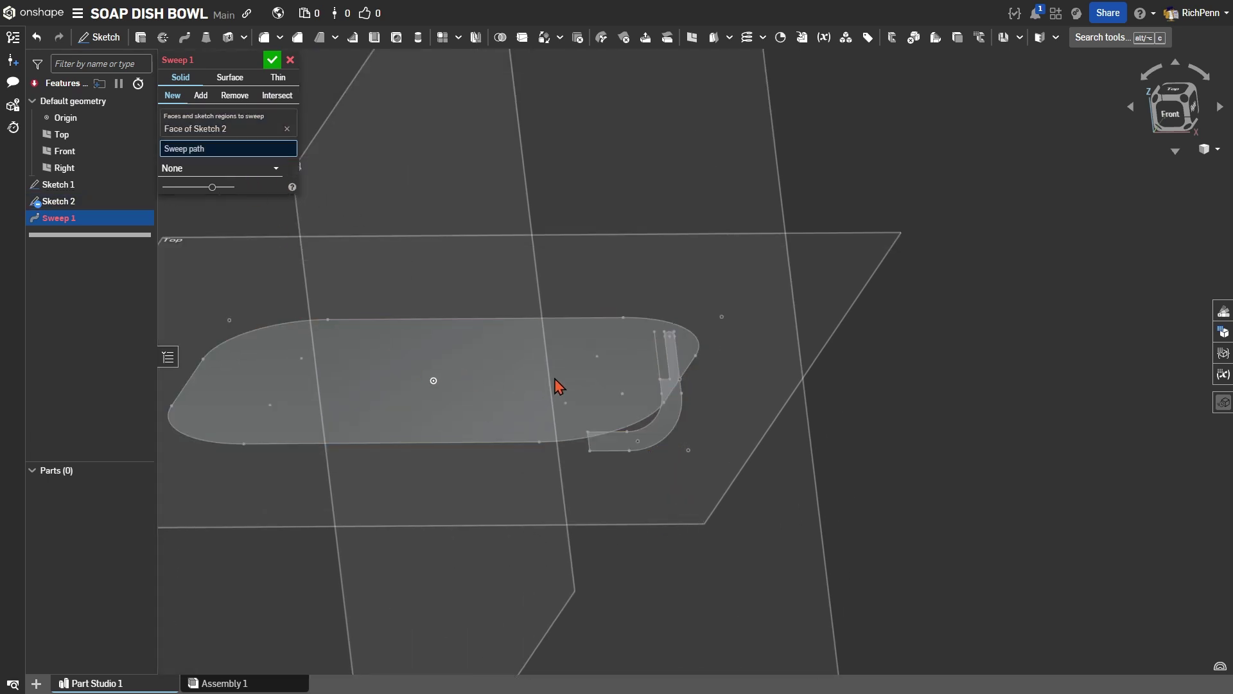
left_click(643, 415)
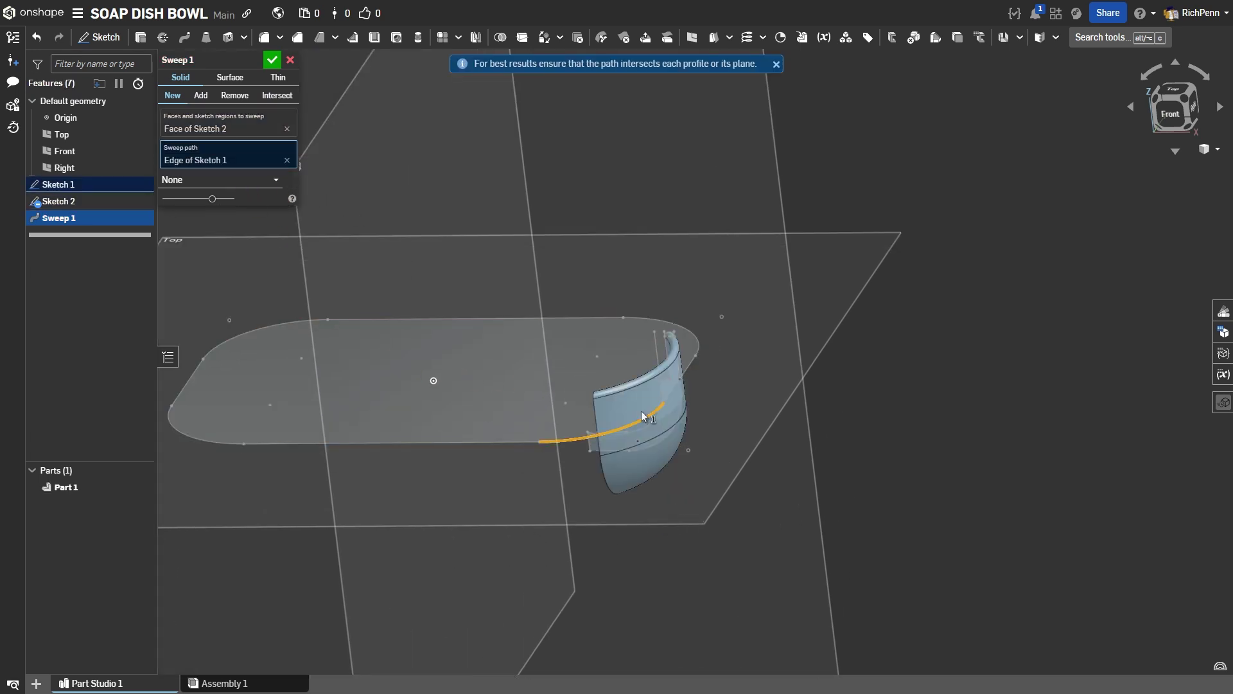
left_click(511, 441)
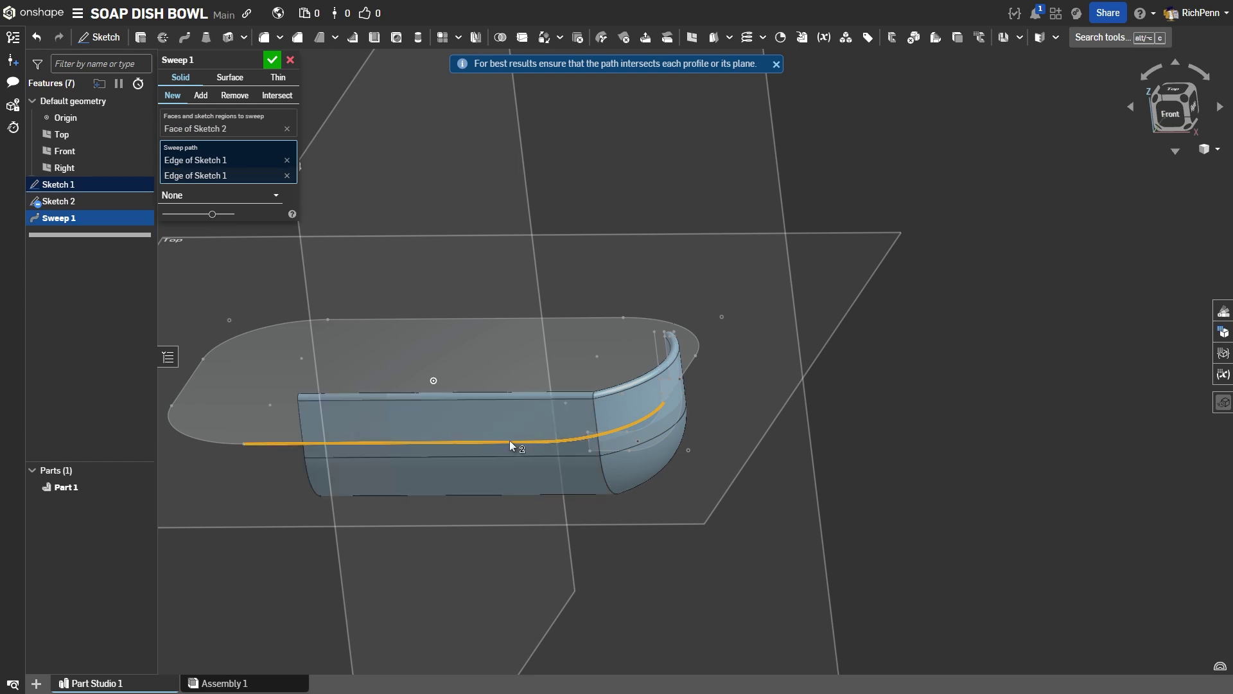
left_click(691, 361)
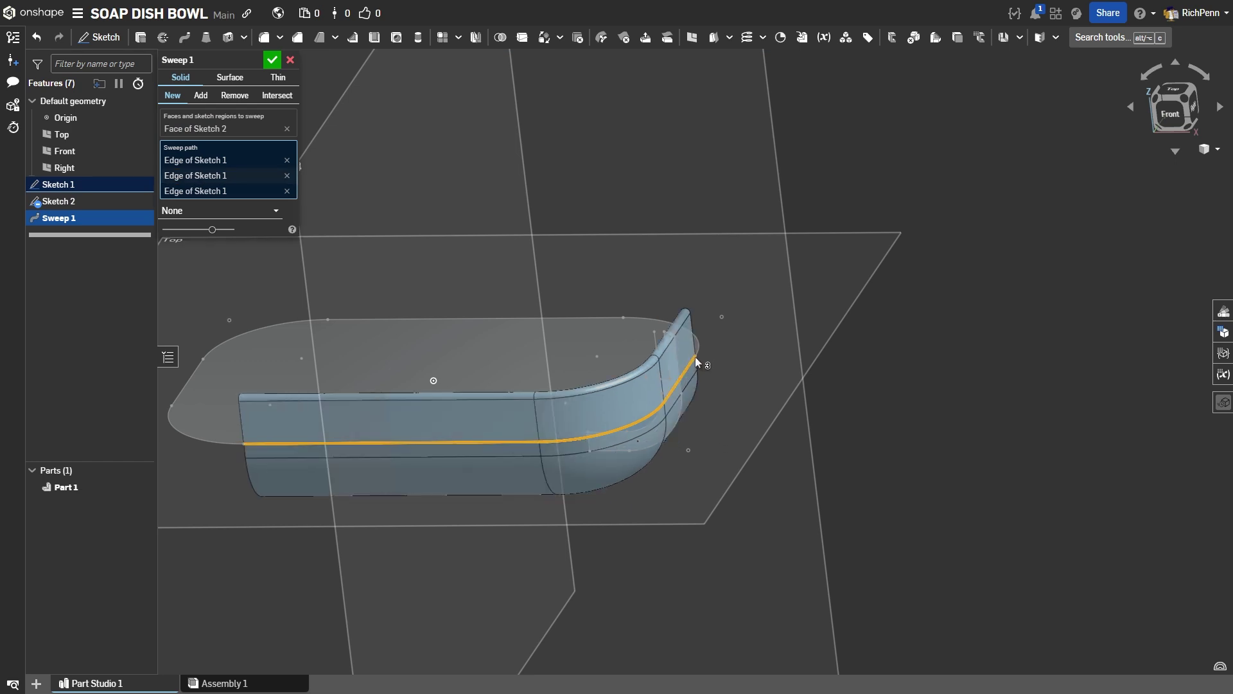
left_click(608, 315)
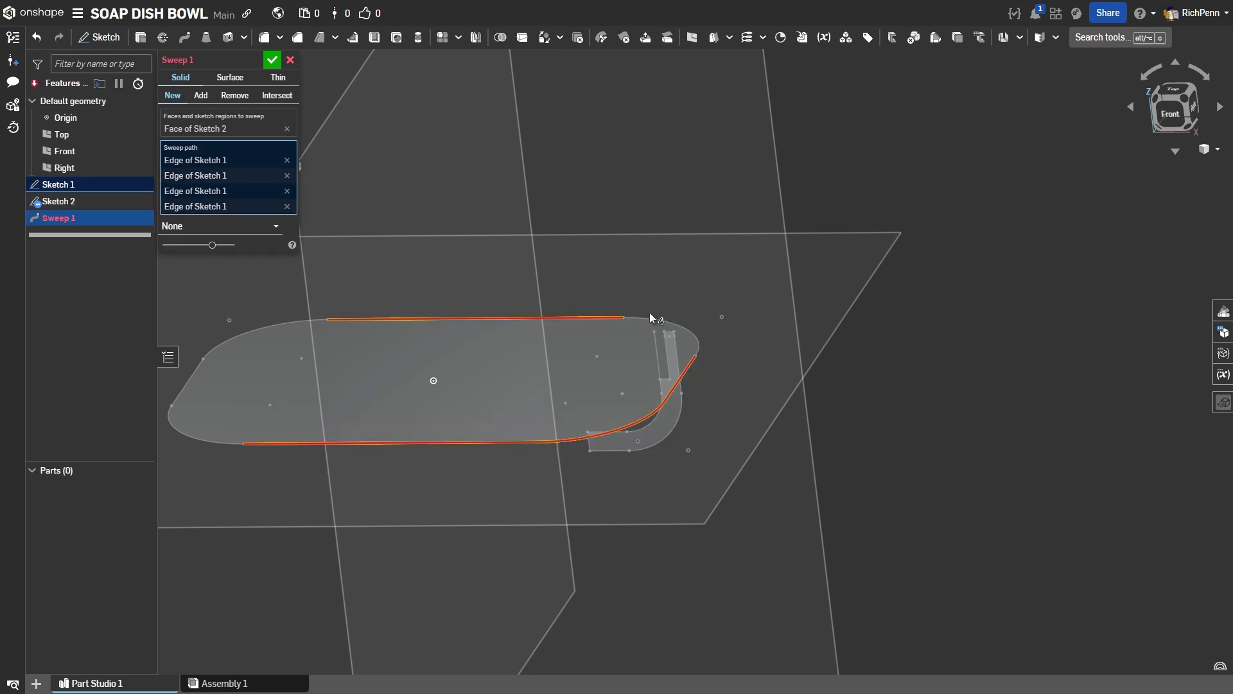
left_click(651, 317)
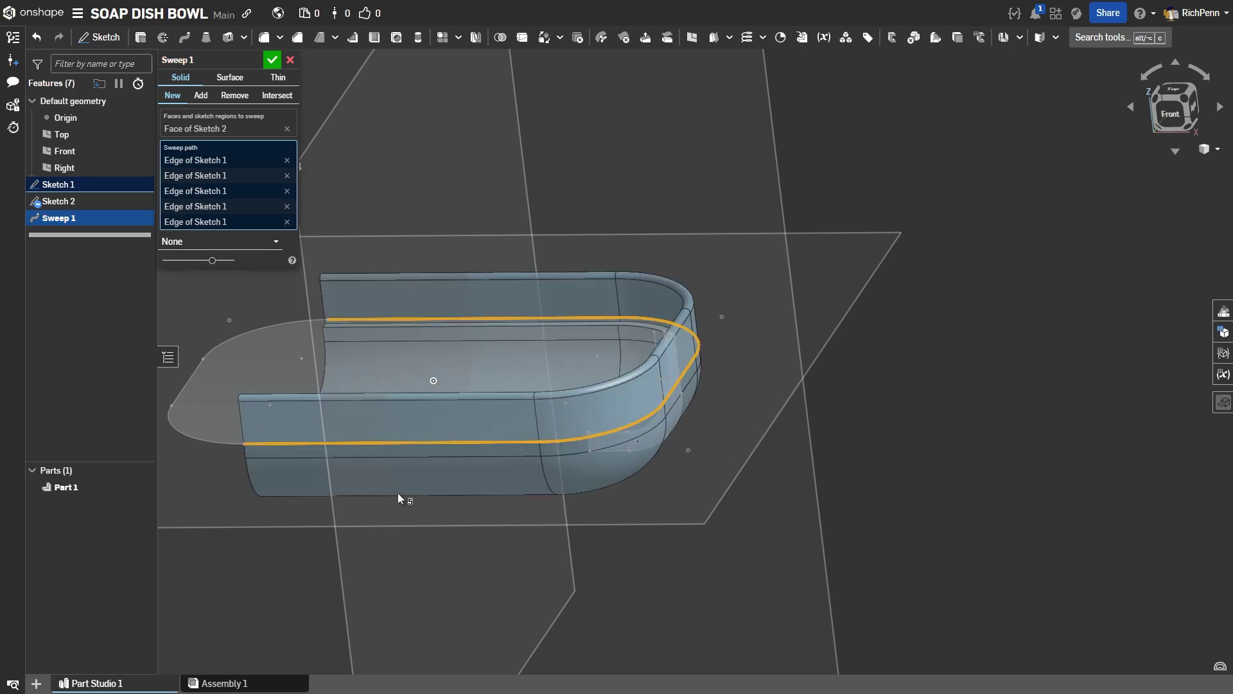
left_click(272, 326)
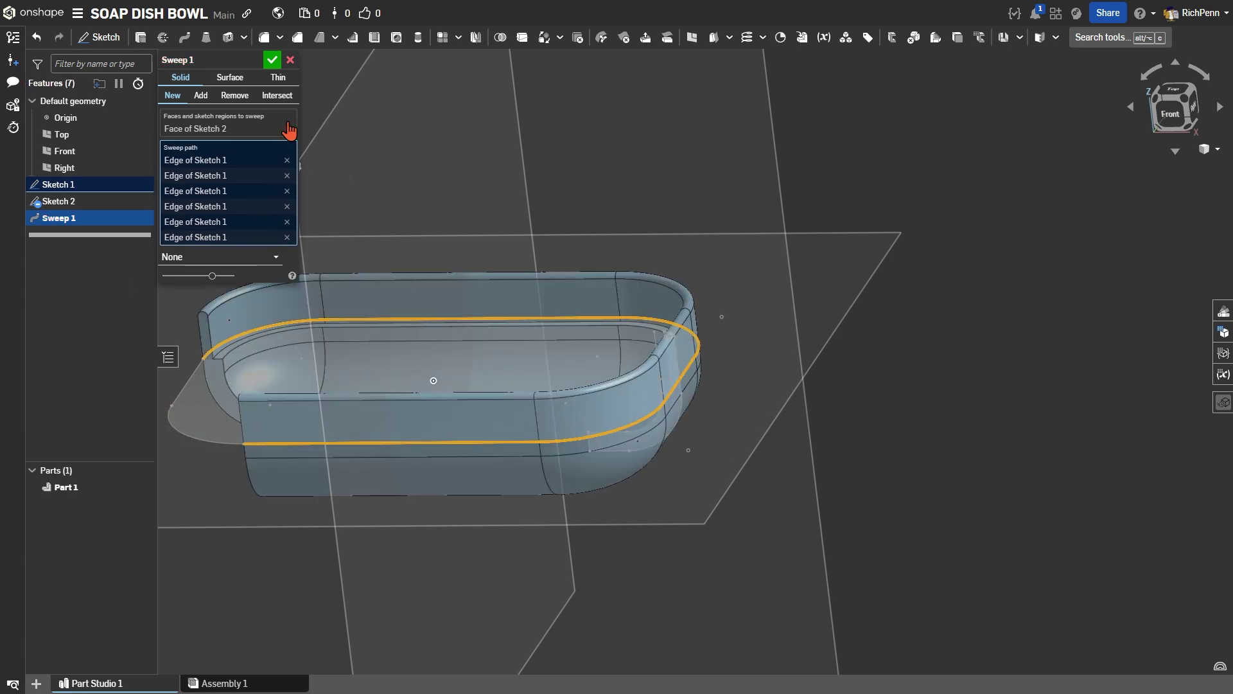
left_click(291, 61)
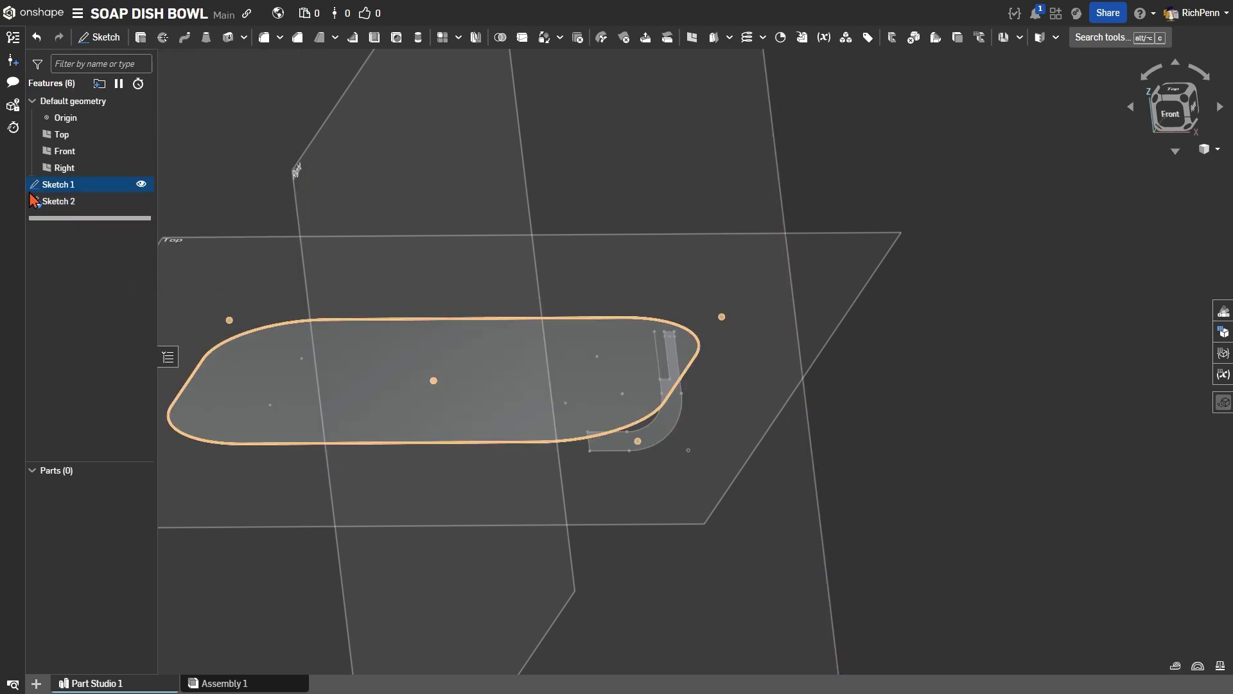
Edit Sketch 2, set the profile's overall bottom width to 30 mm, and finish the sketch
double_click(57, 202)
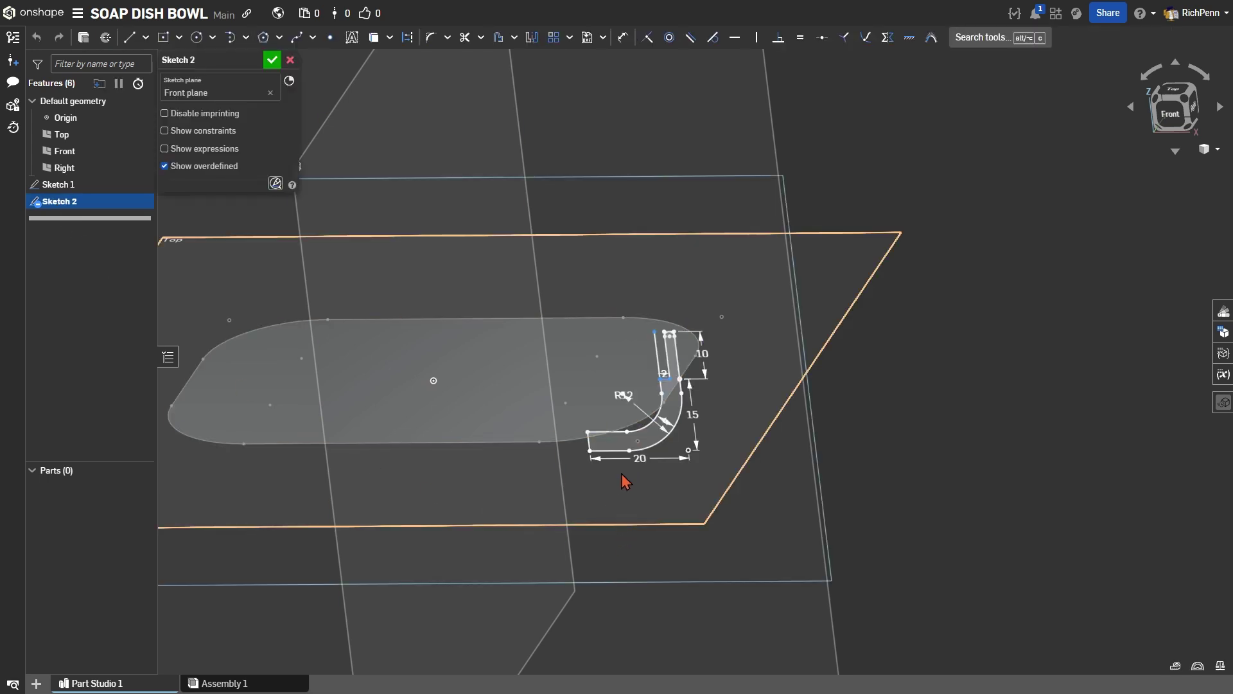
double_click(639, 458)
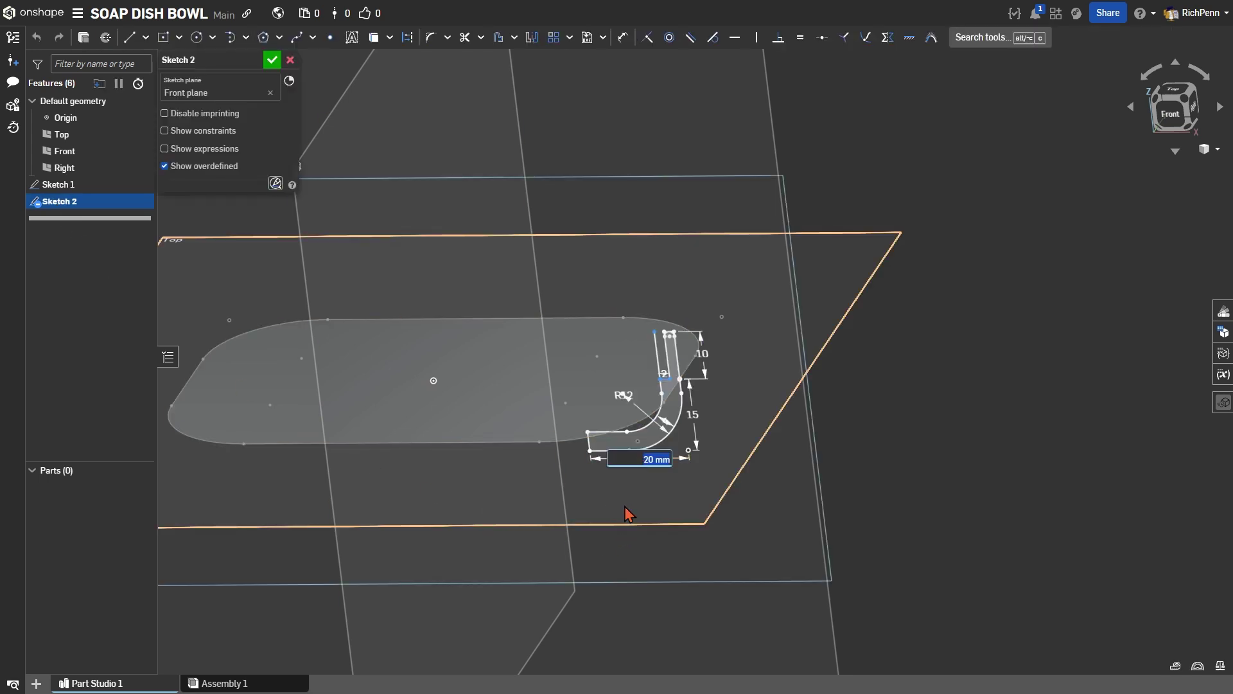
type("30")
key("Return")
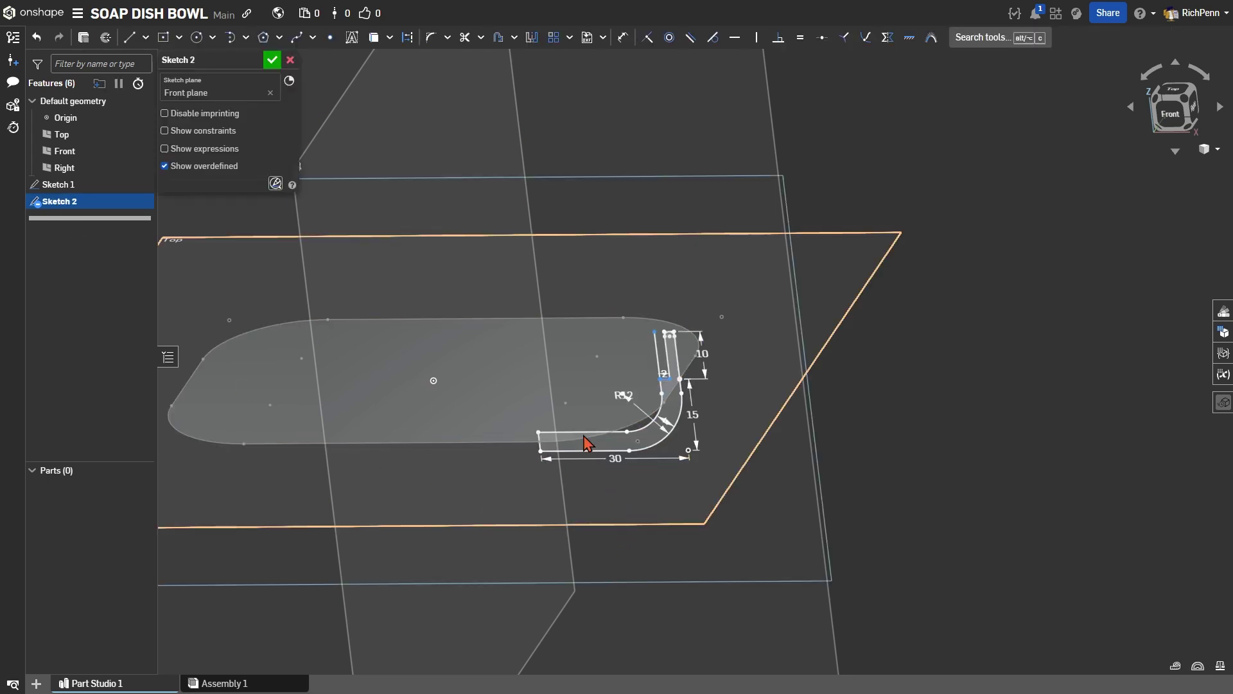
left_click(272, 60)
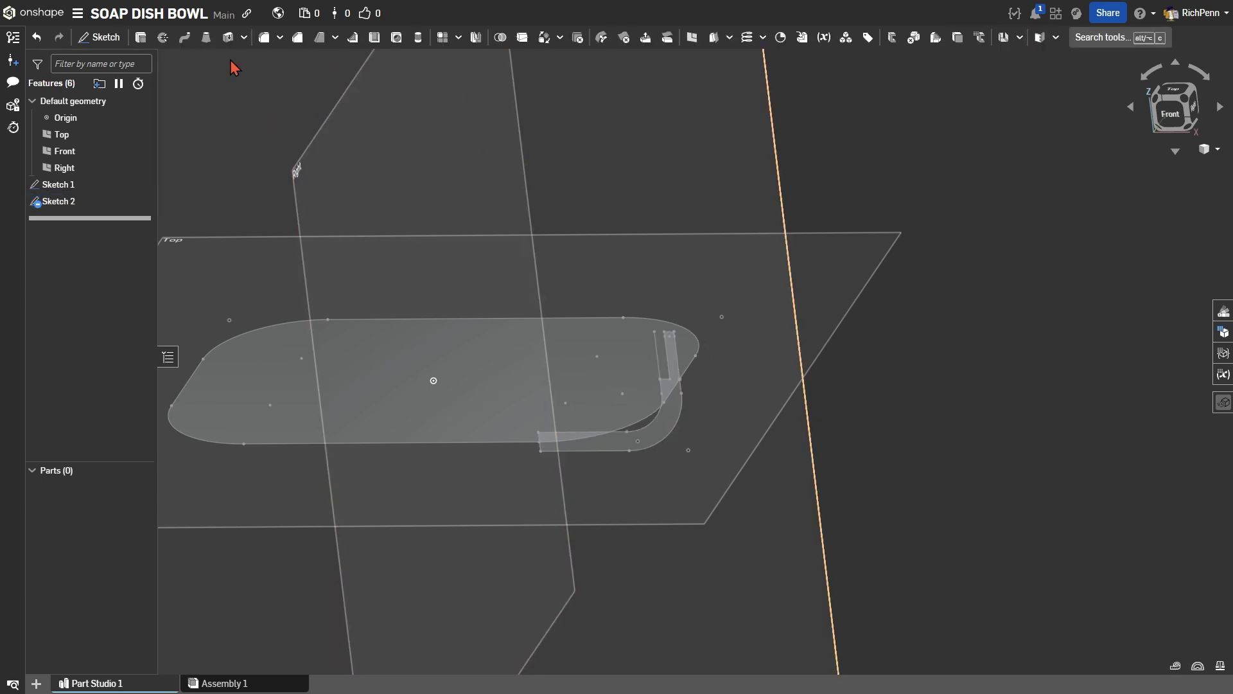
left_click(185, 38)
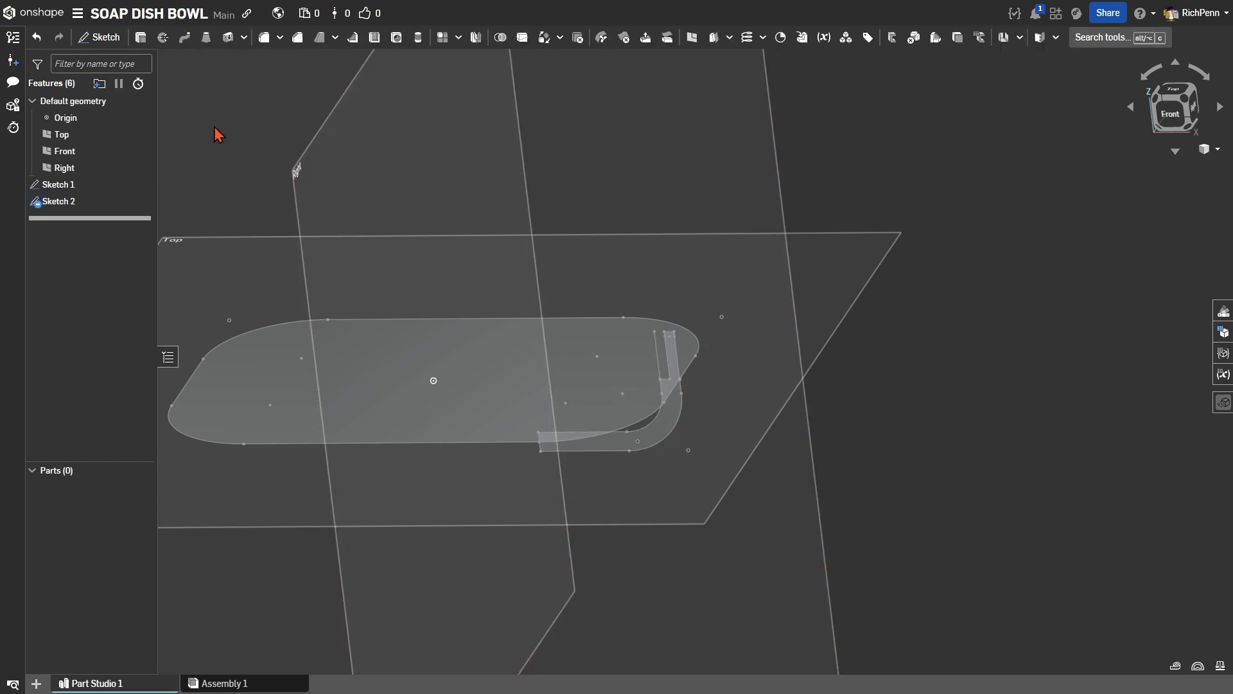
left_click(652, 424)
left_click(642, 422)
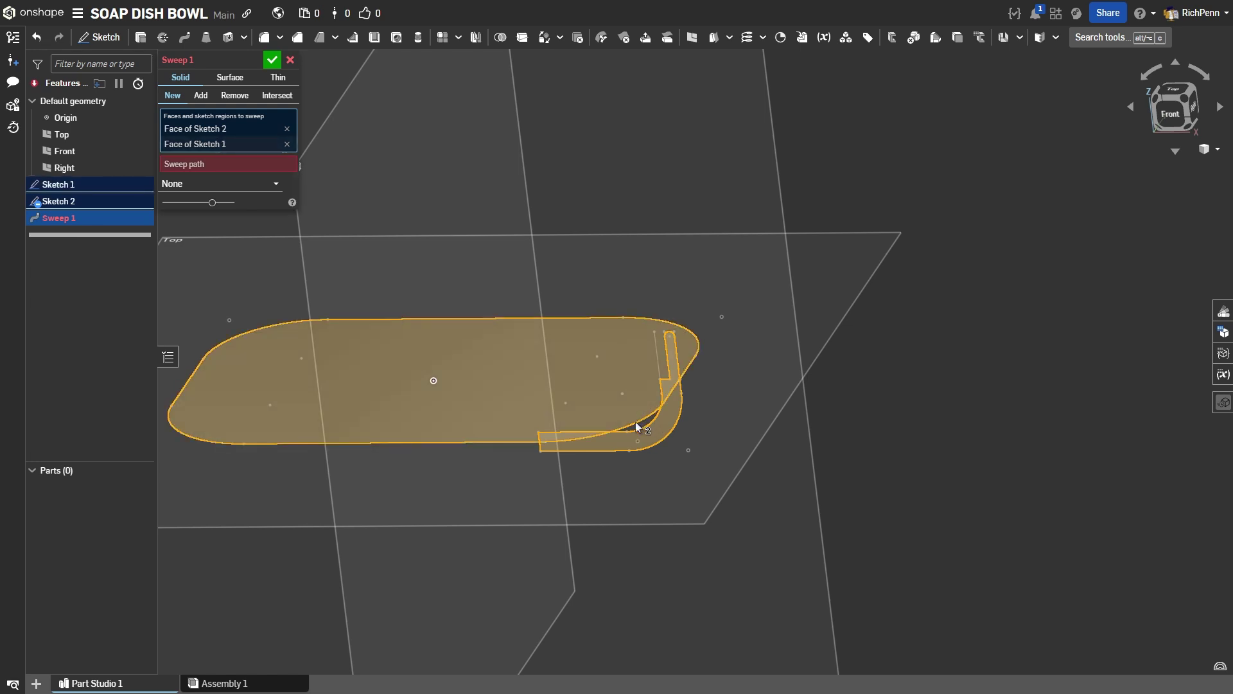
left_click(621, 499)
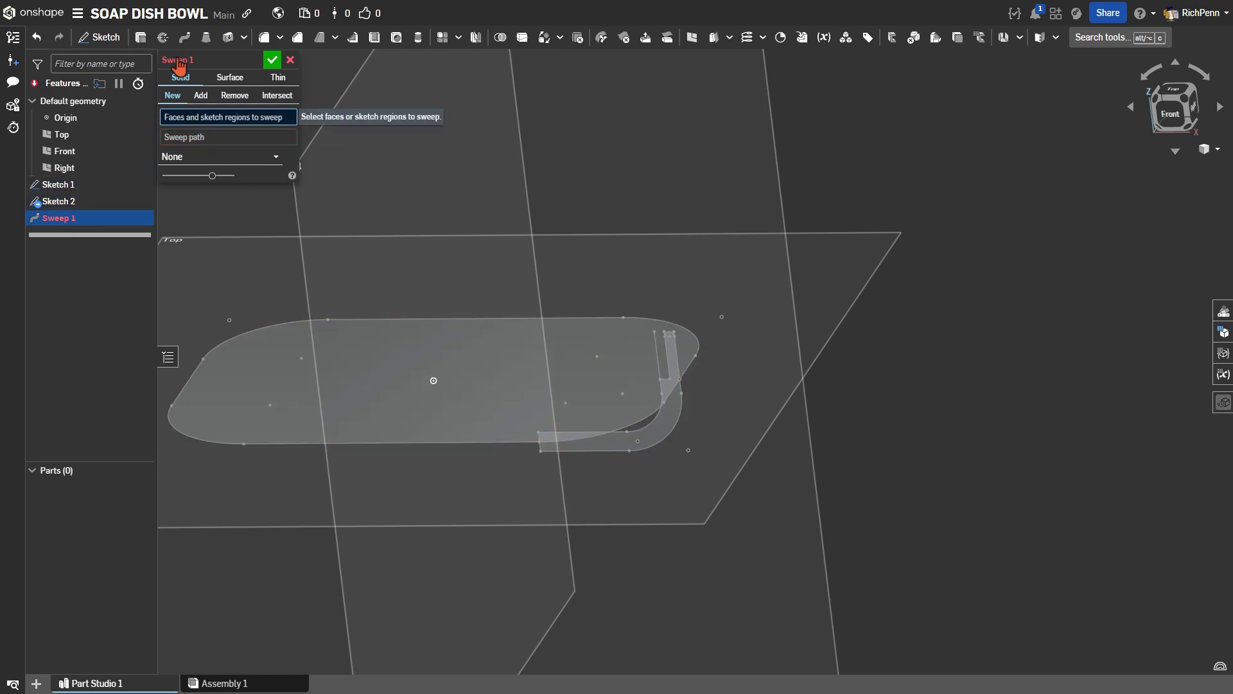
left_click(675, 426)
left_click(249, 154)
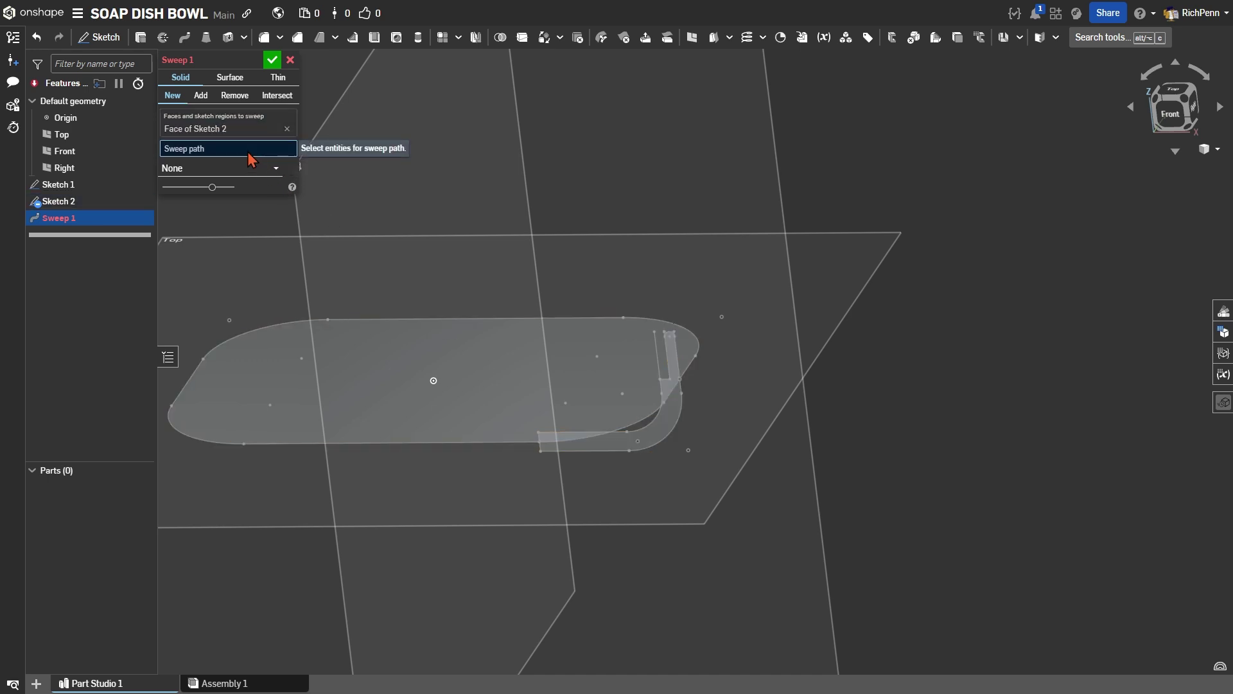
left_click(640, 424)
right_click_drag(576, 487, 595, 539)
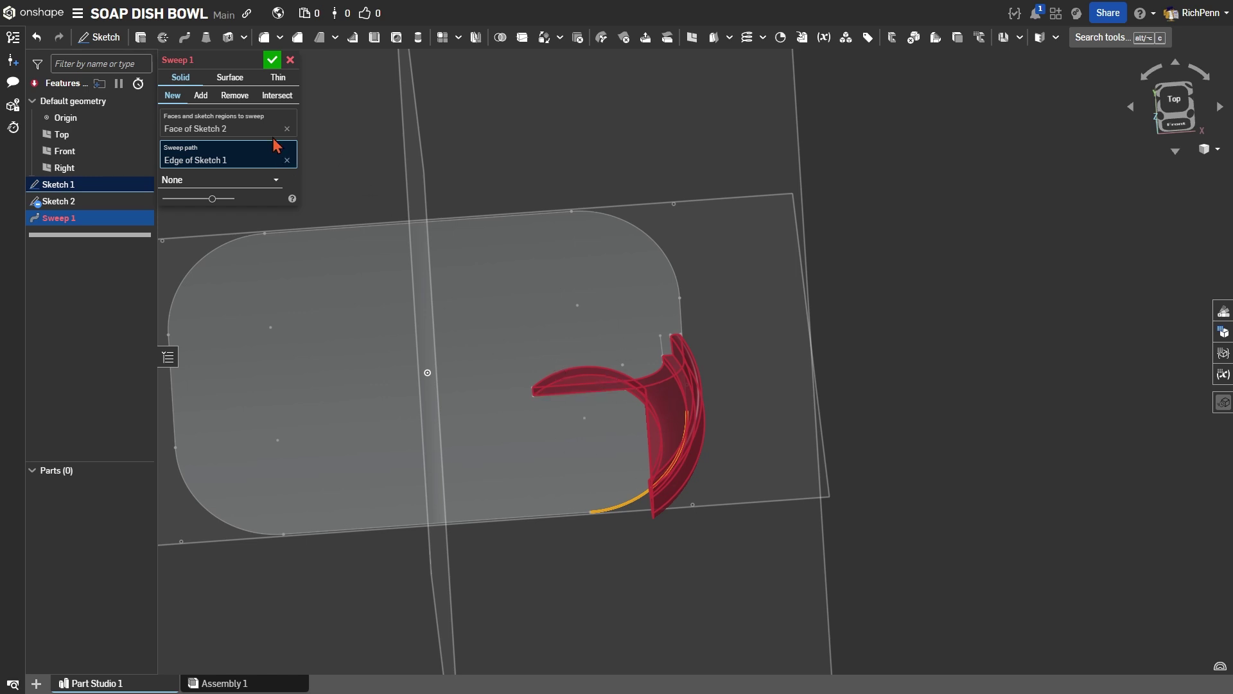
left_click(291, 60)
Edit Sketch 2, set the profile's overall bottom width to 15 mm, and finish the sketch
mouse_move(529, 595)
right_mouse_down()
mouse_move(486, 551)
mouse_move(482, 512)
right_mouse_up()
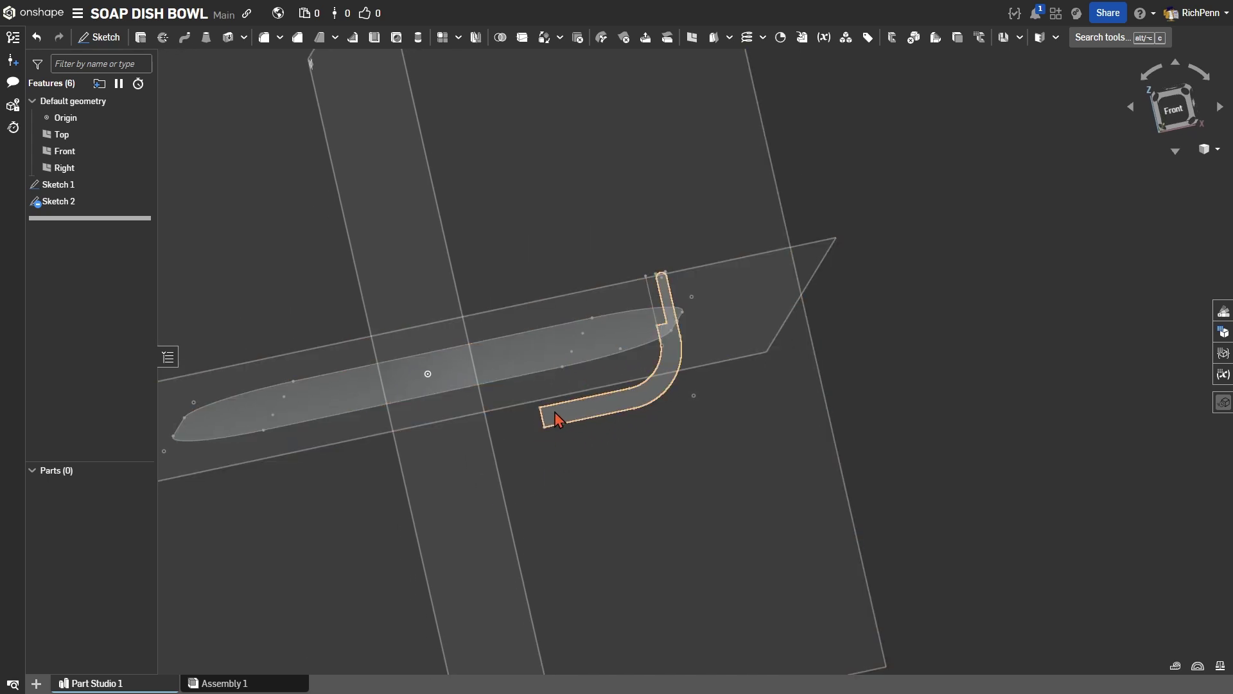
right_click(731, 480)
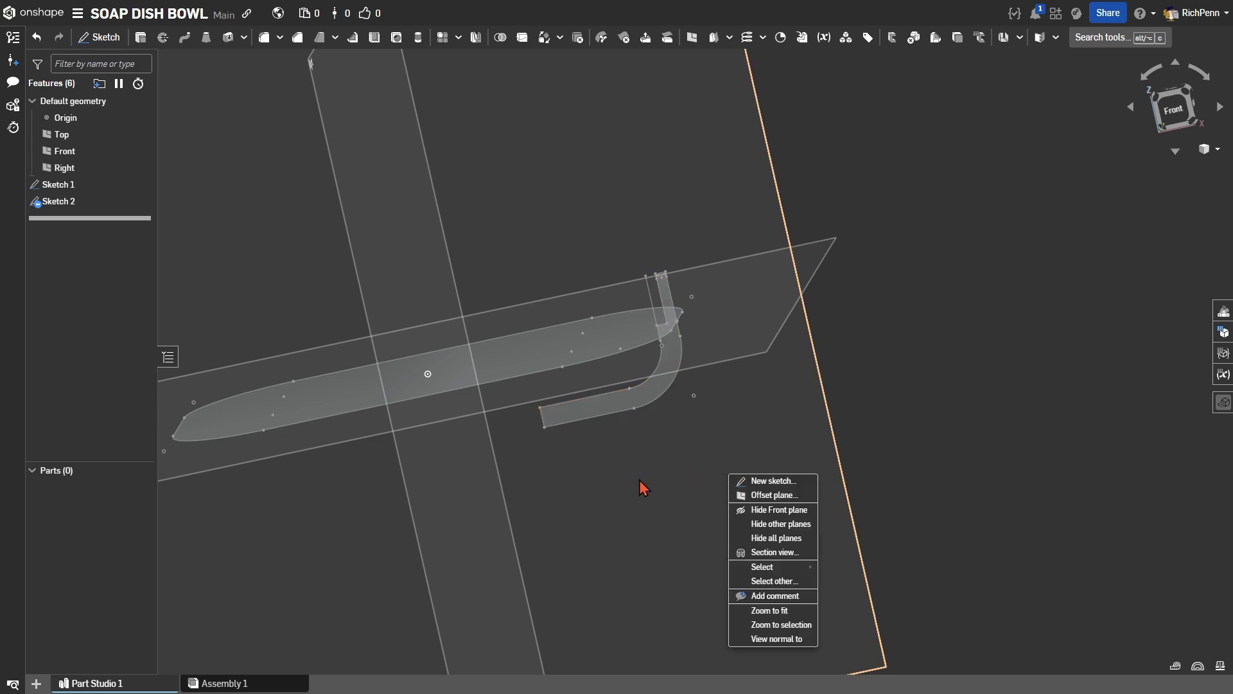
left_click(80, 187)
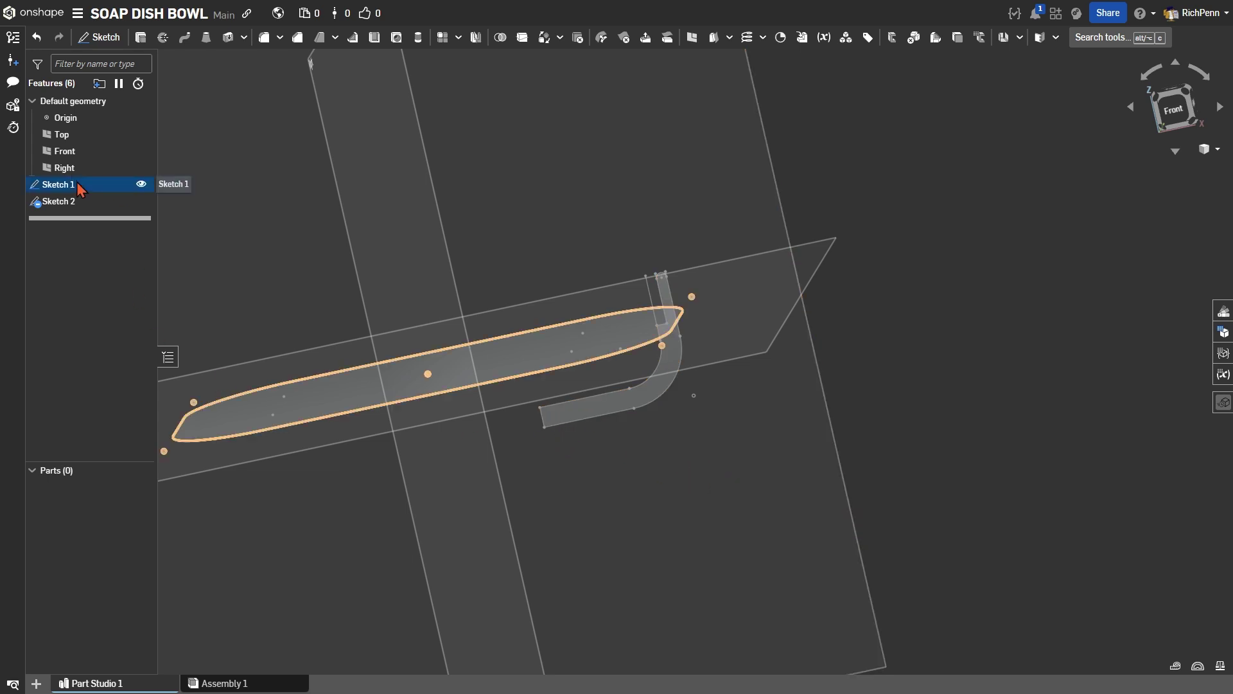
left_click(607, 403)
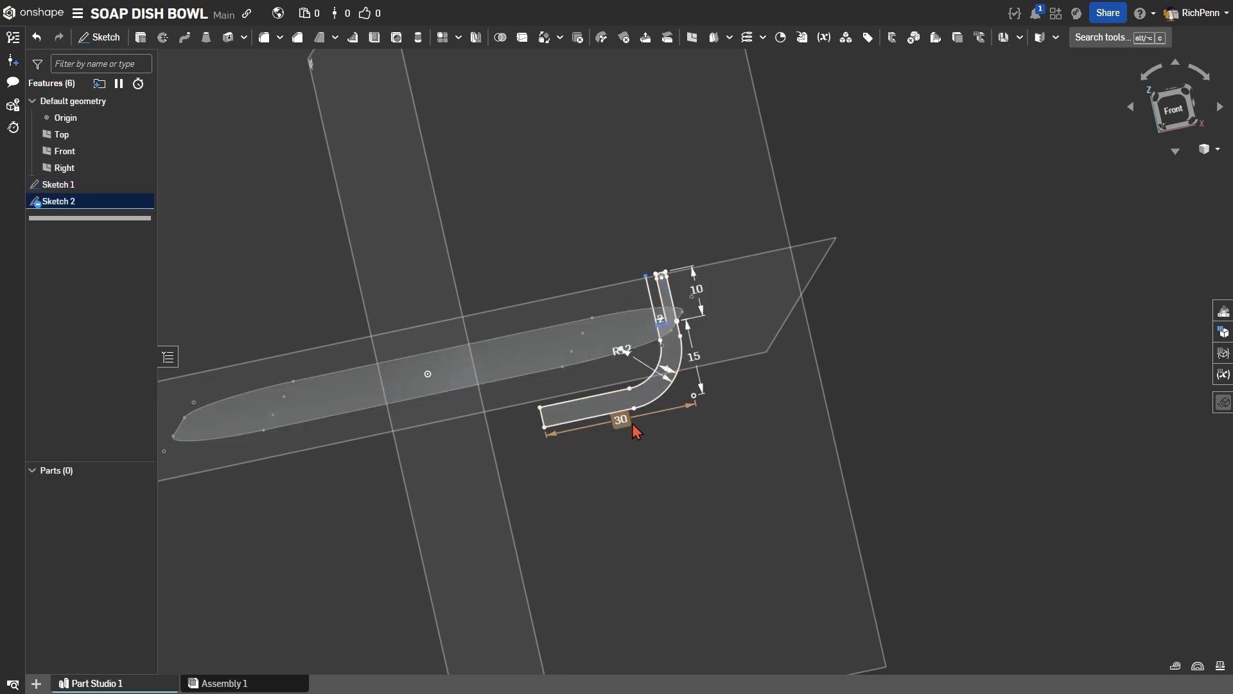
double_click(619, 424)
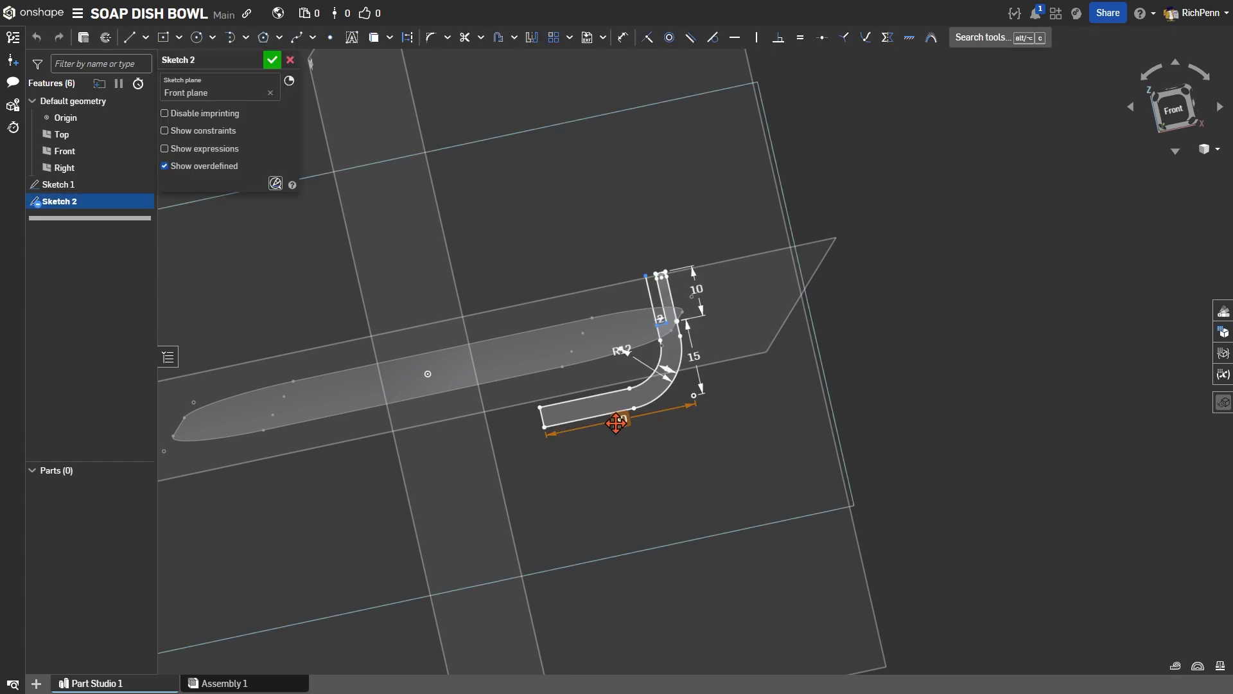
double_click(620, 422)
type("15")
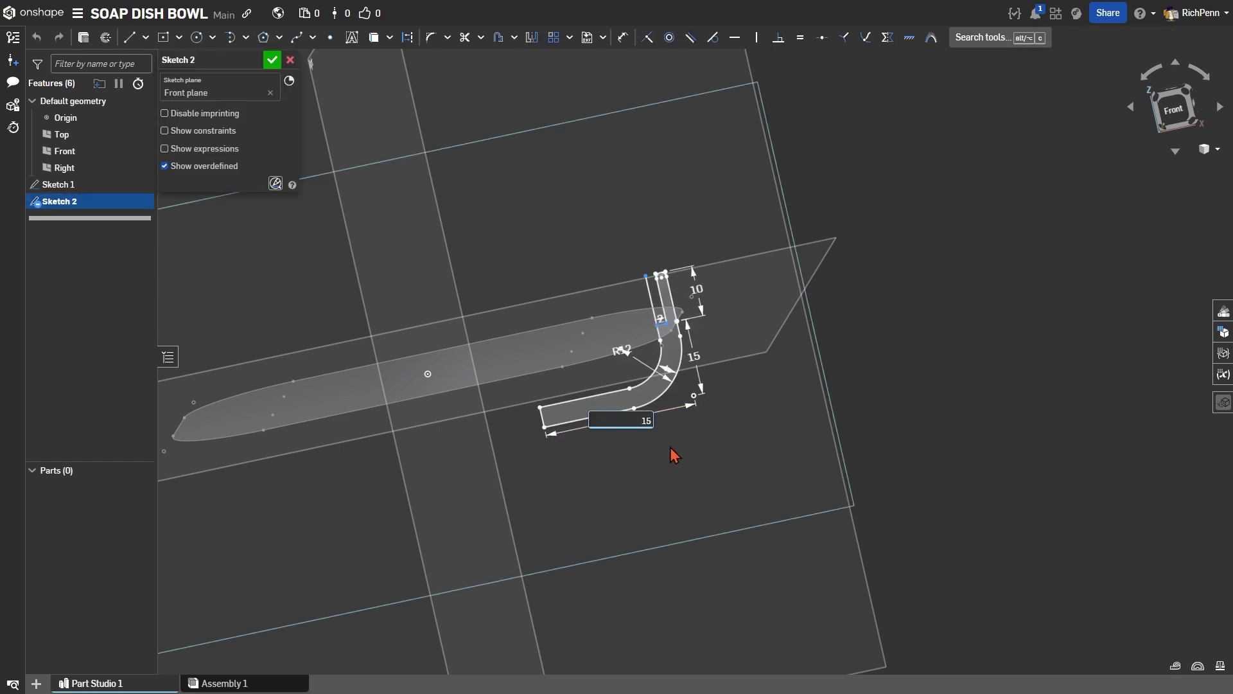
key("Return")
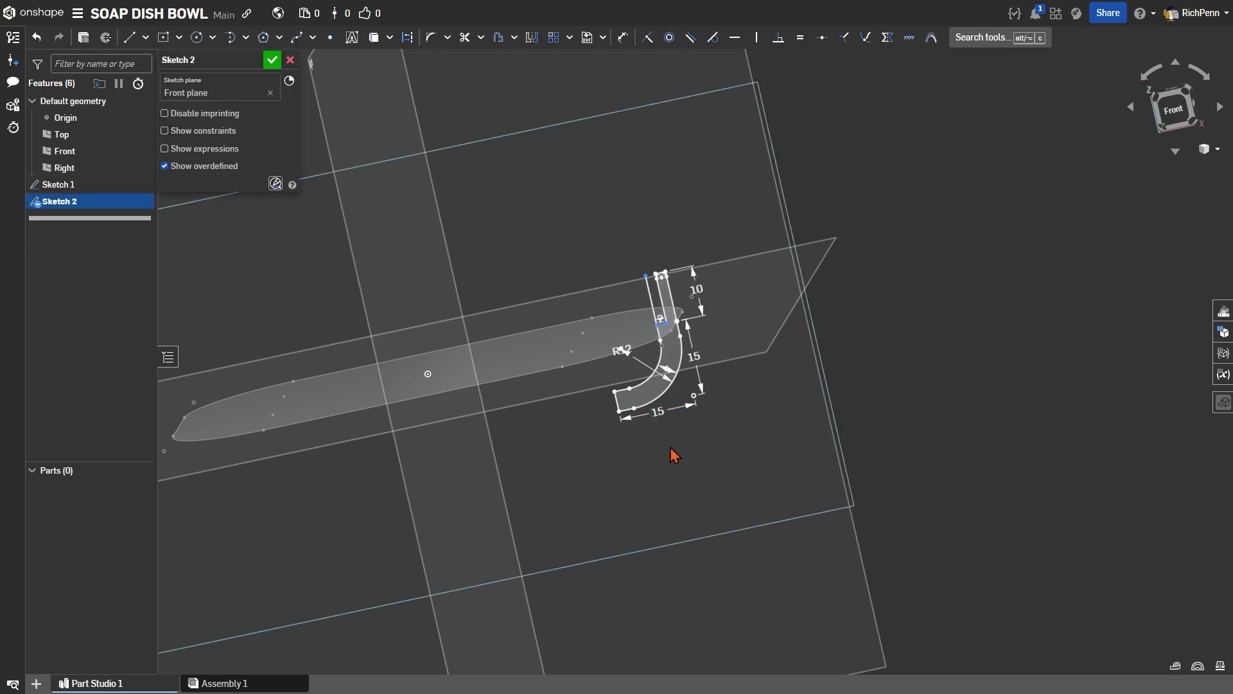
left_click(273, 60)
Sweep the Sketch 2 wall profile as a new solid along all tangent-connected edges of the rounded Sketch 1 outline
mouse_move(678, 403)
right_mouse_down()
mouse_move(730, 402)
mouse_move(743, 421)
right_mouse_up()
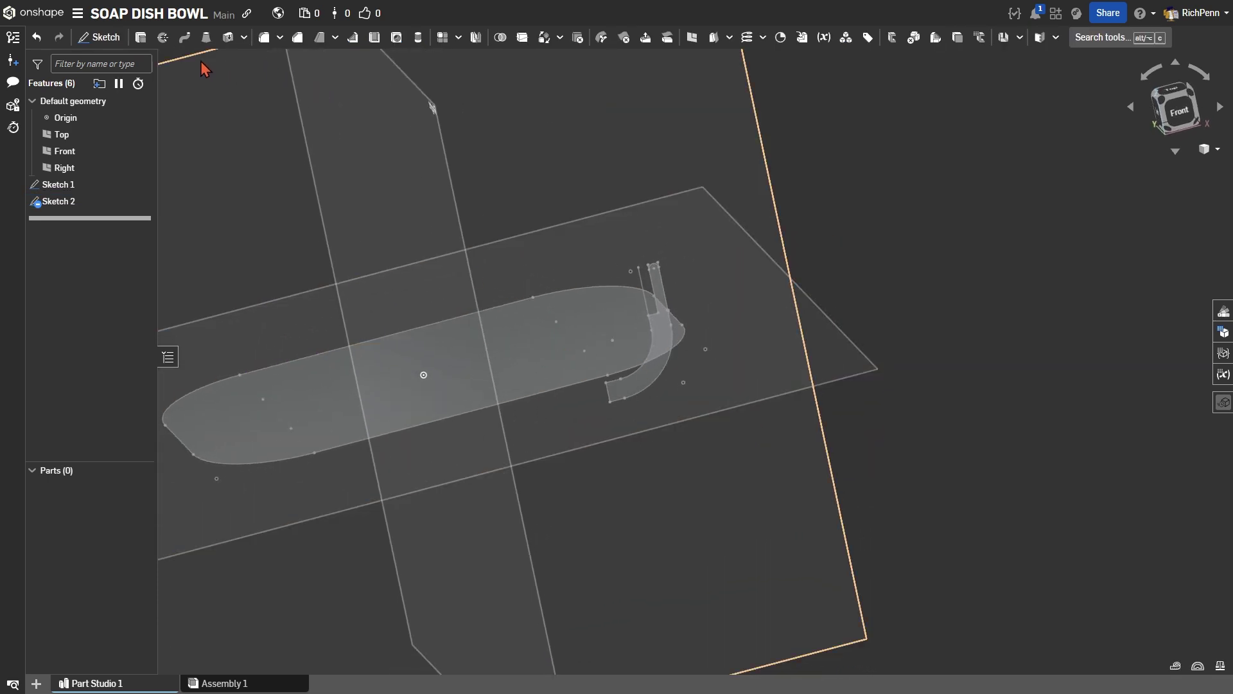
left_click(184, 36)
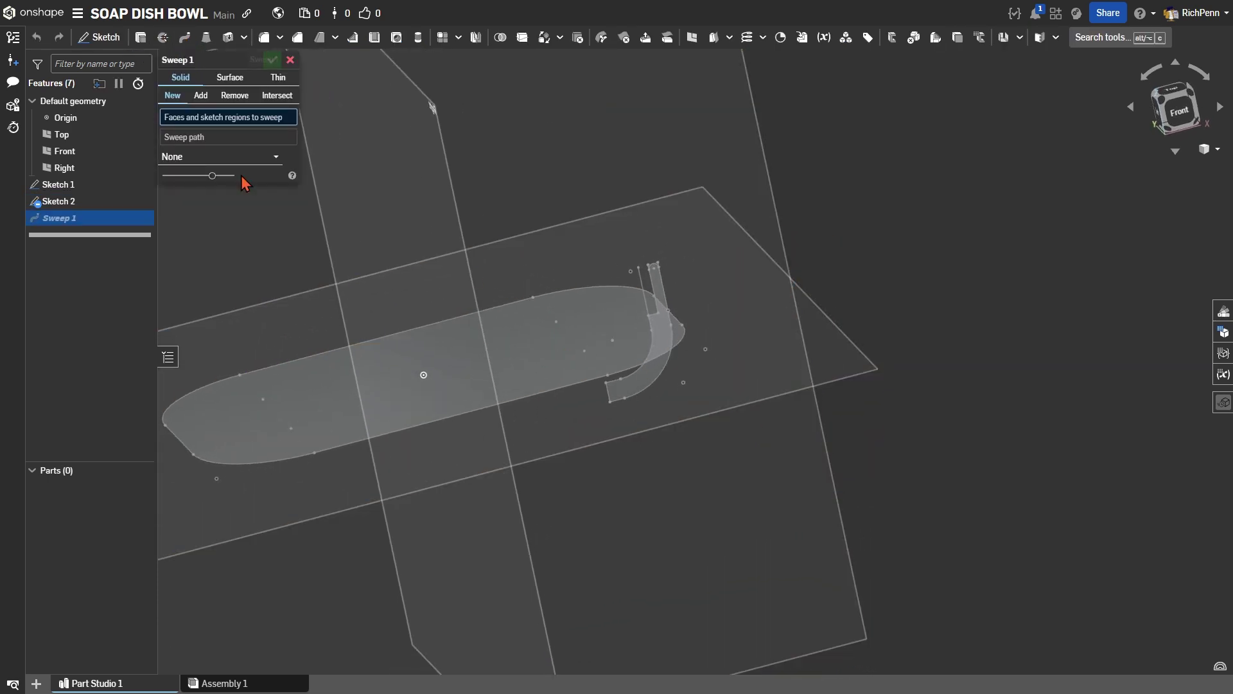
left_click(638, 386)
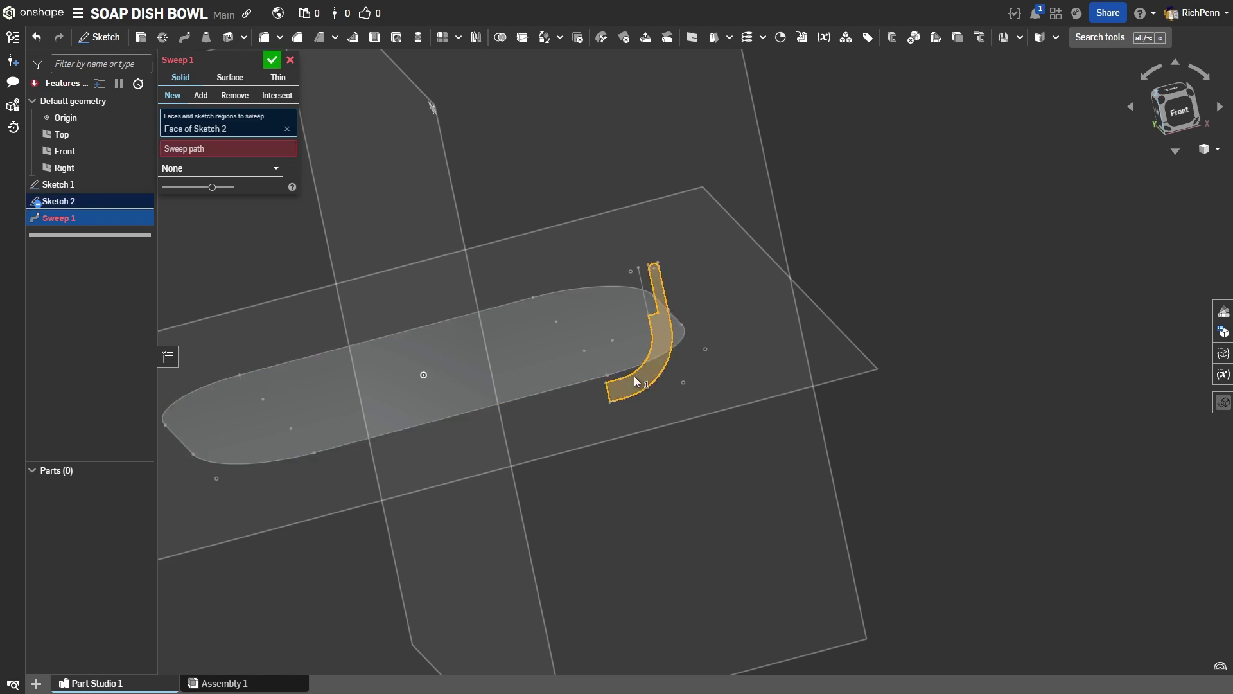
left_click(200, 150)
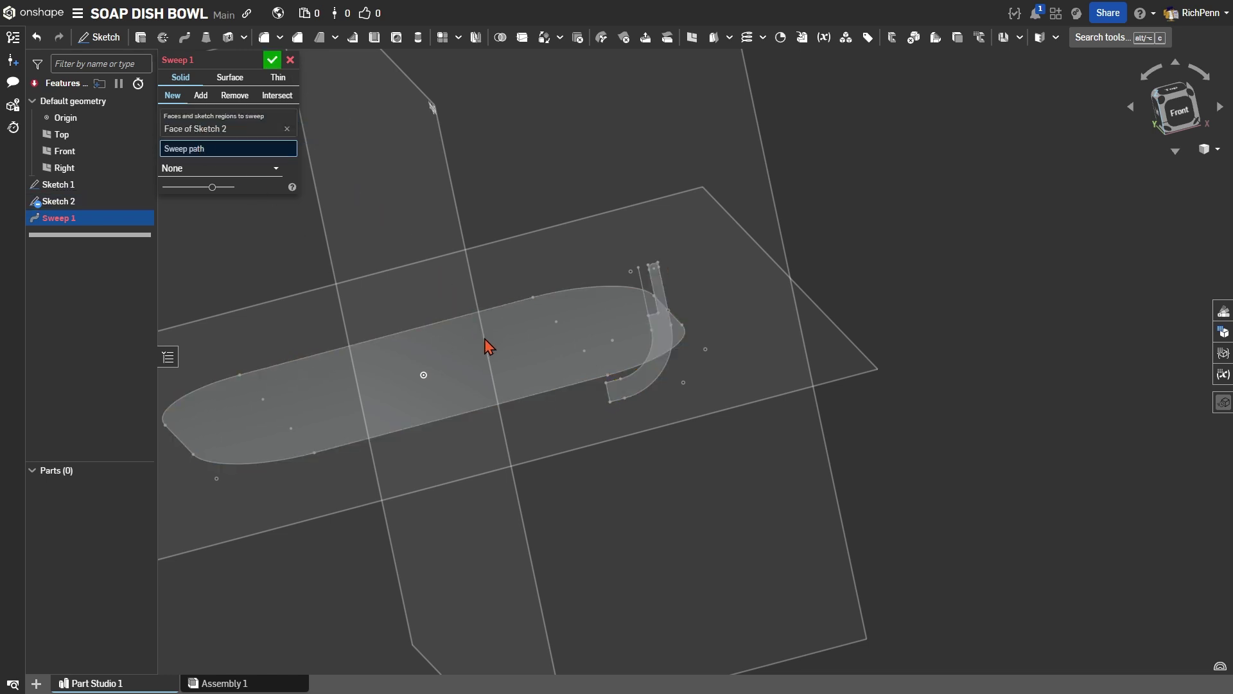
right_click(528, 396)
mouse_move(551, 507)
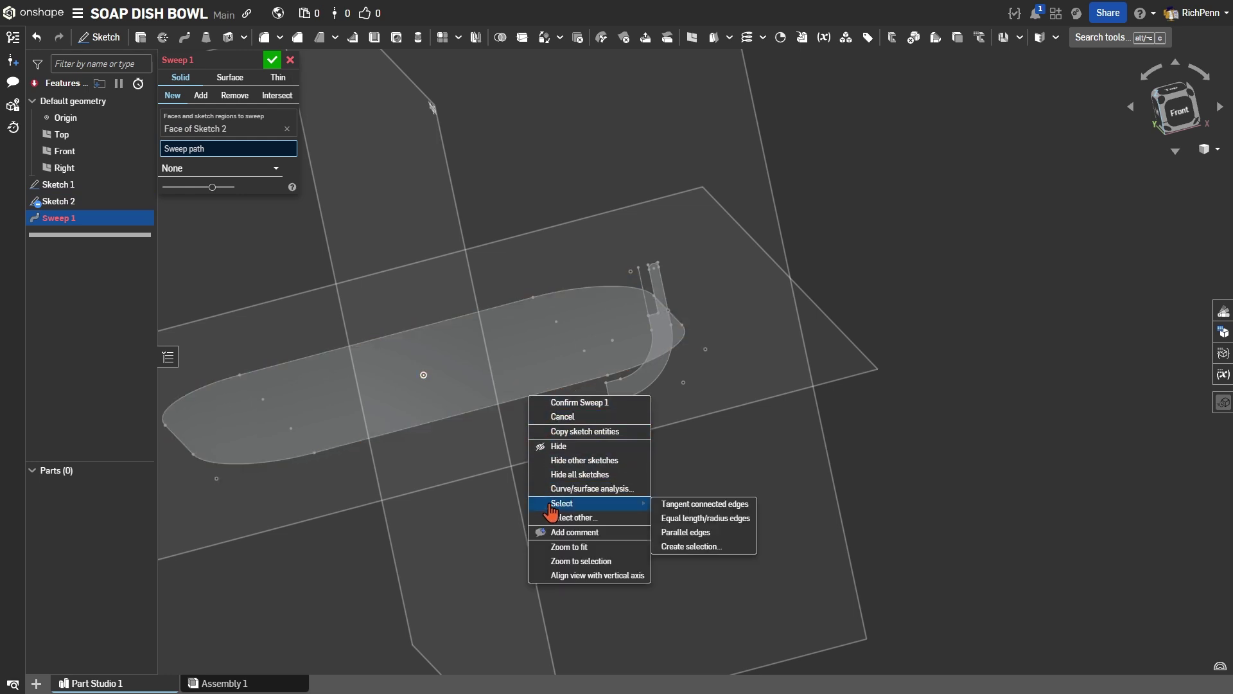
left_click(684, 509)
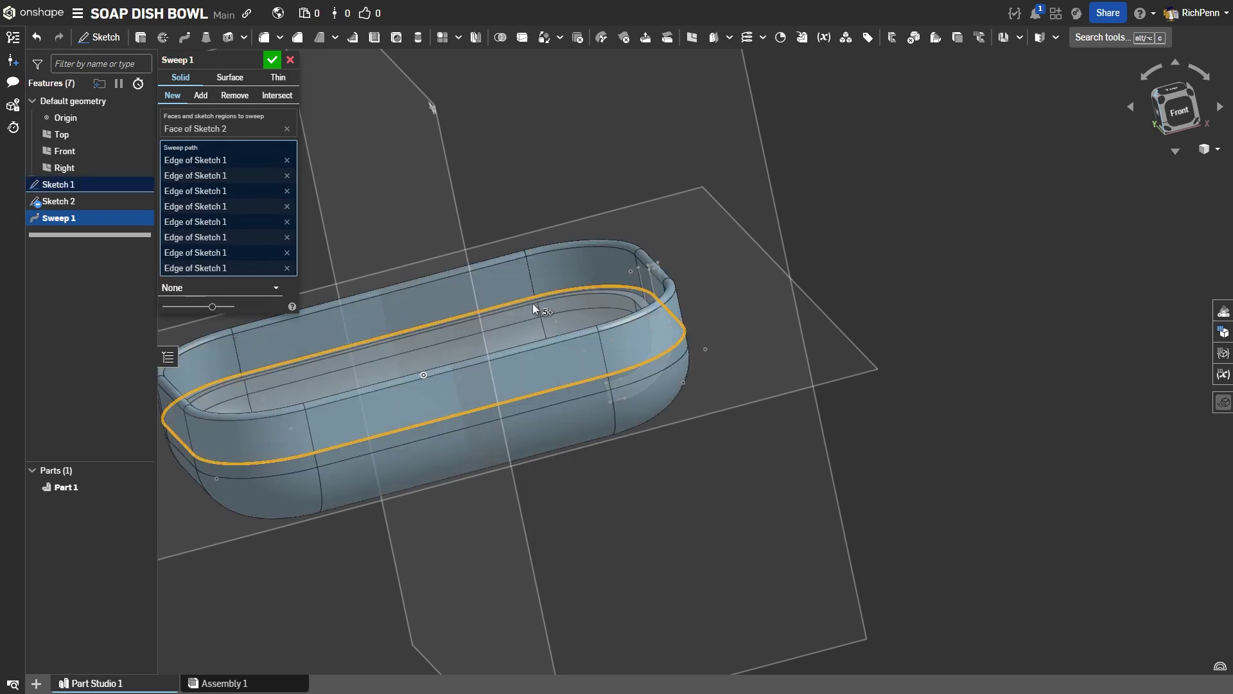
left_click(273, 61)
Create a Fill surface across the dish's bottom opening, bounded by the tangent-connected edges of the opening's lower rim
right_click_drag(774, 427, 614, 376)
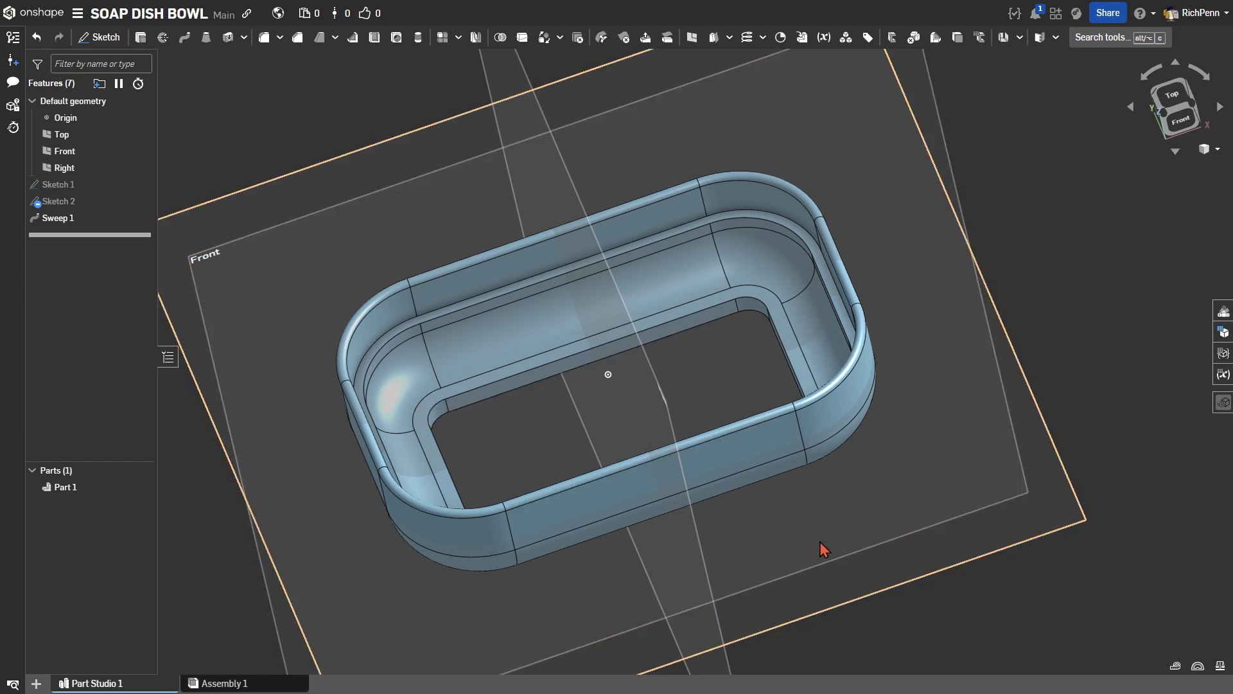
right_click_drag(821, 543, 806, 474)
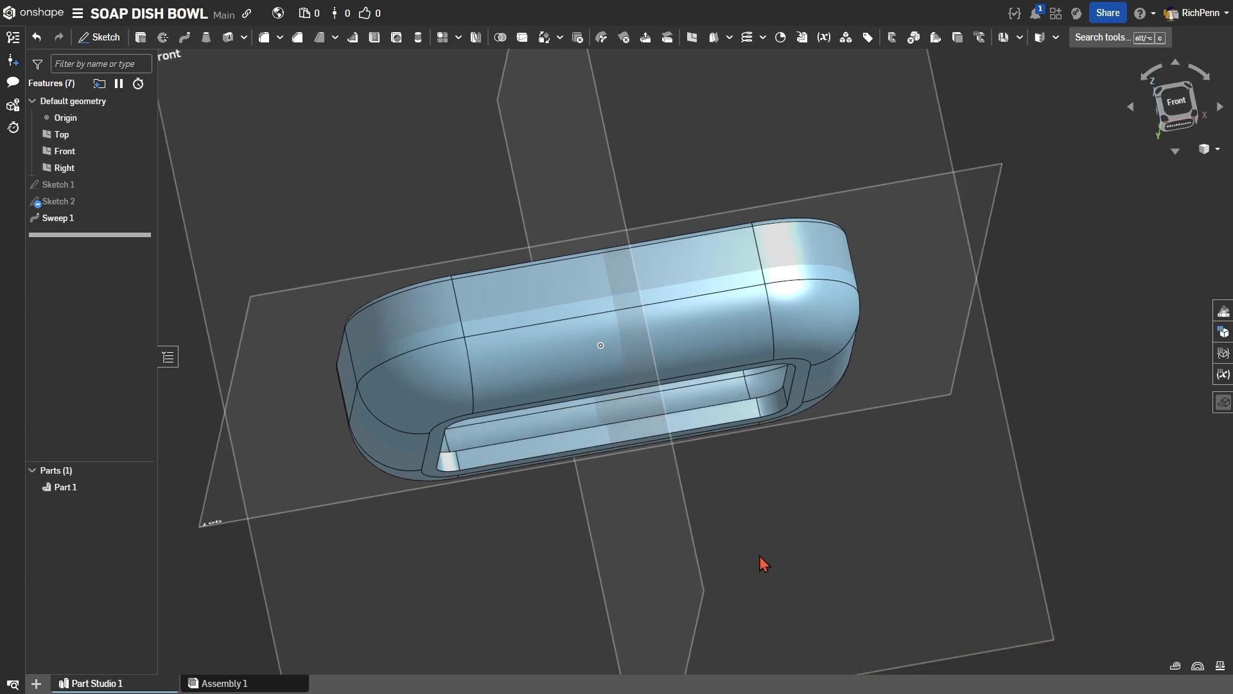
right_click_drag(759, 557, 749, 523)
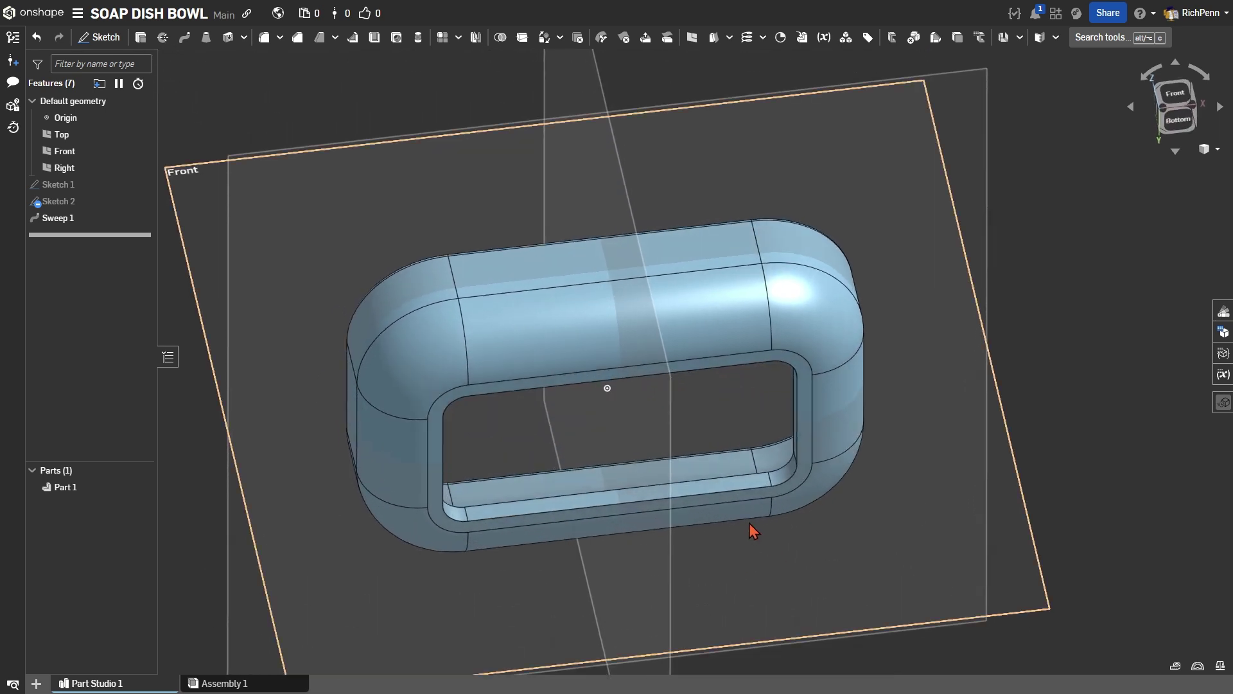
right_click(722, 492)
mouse_move(770, 356)
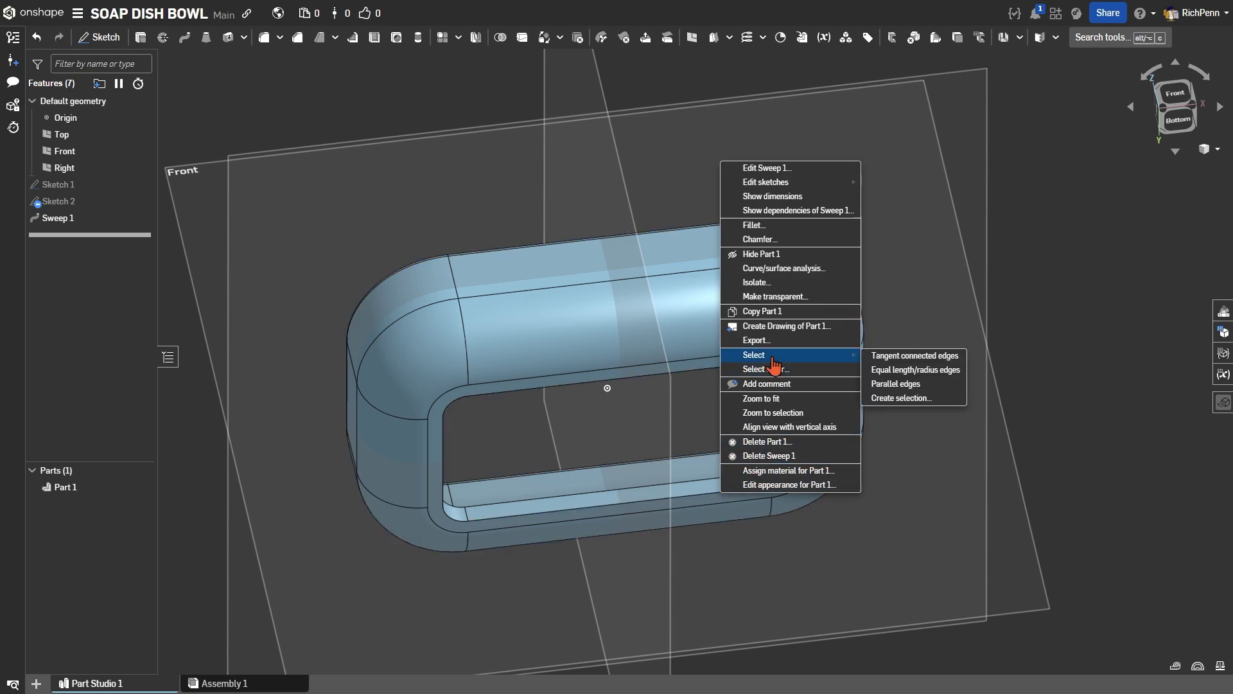
left_click(922, 356)
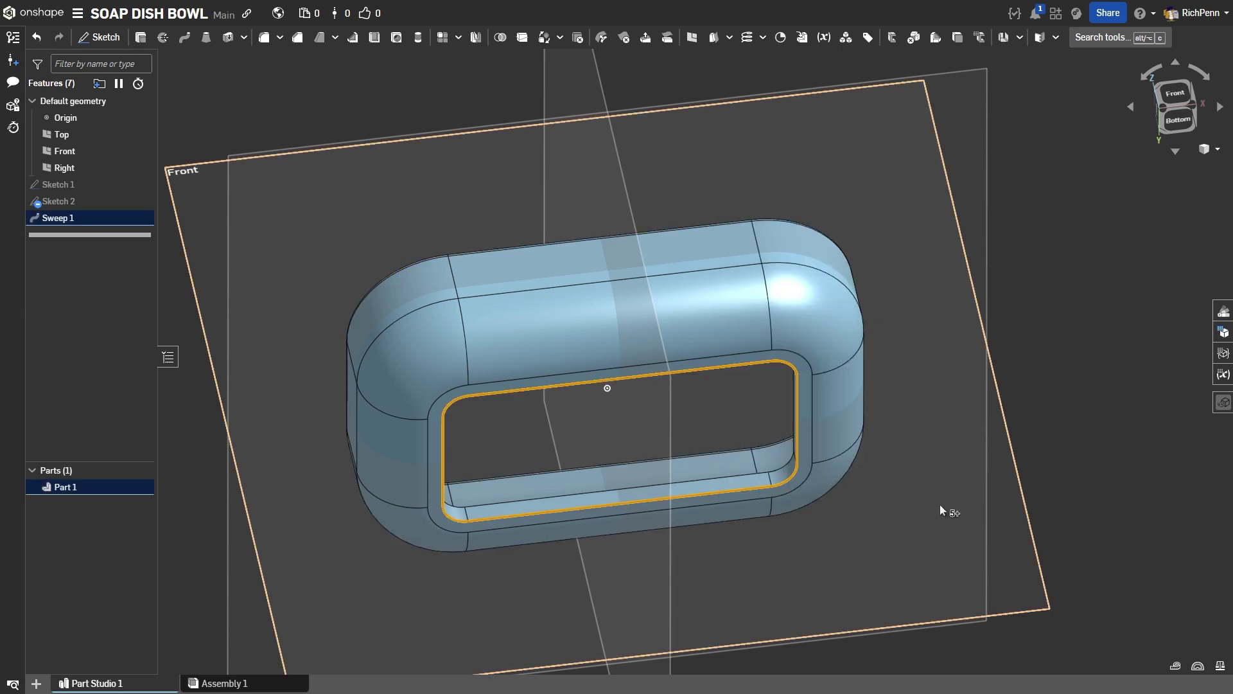
mouse_move(858, 551)
right_mouse_down()
mouse_move(869, 478)
mouse_move(863, 555)
right_mouse_up()
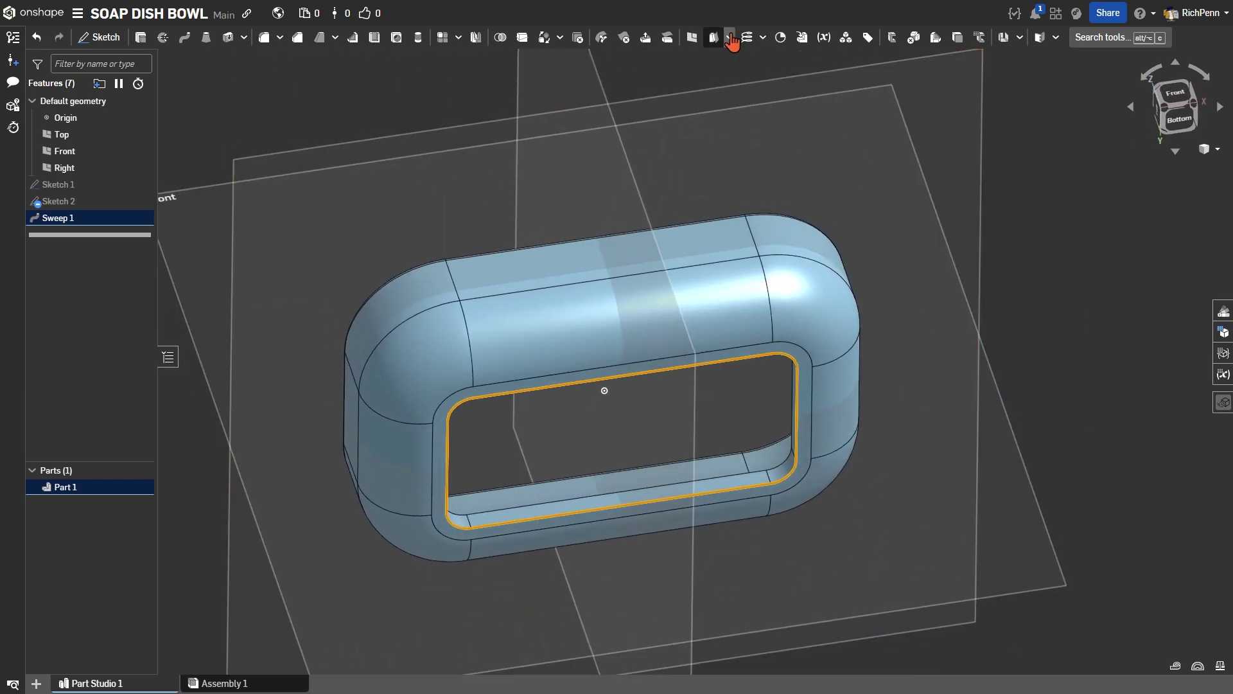
left_click(730, 38)
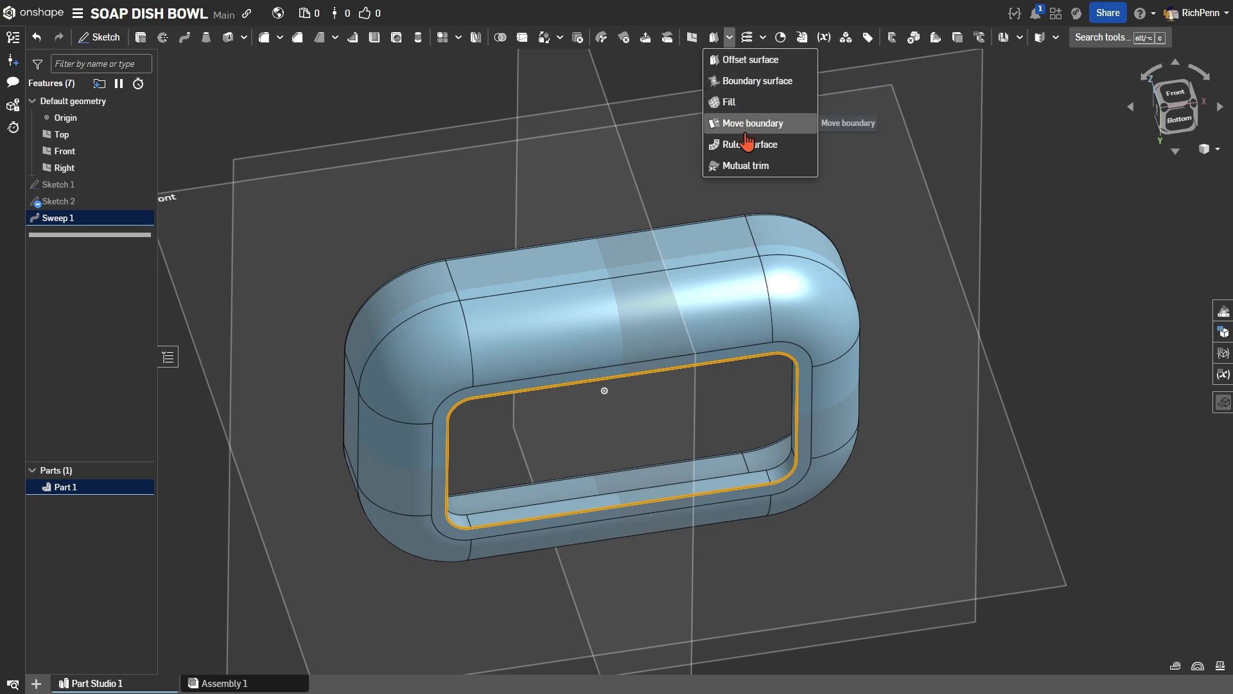
left_click(729, 103)
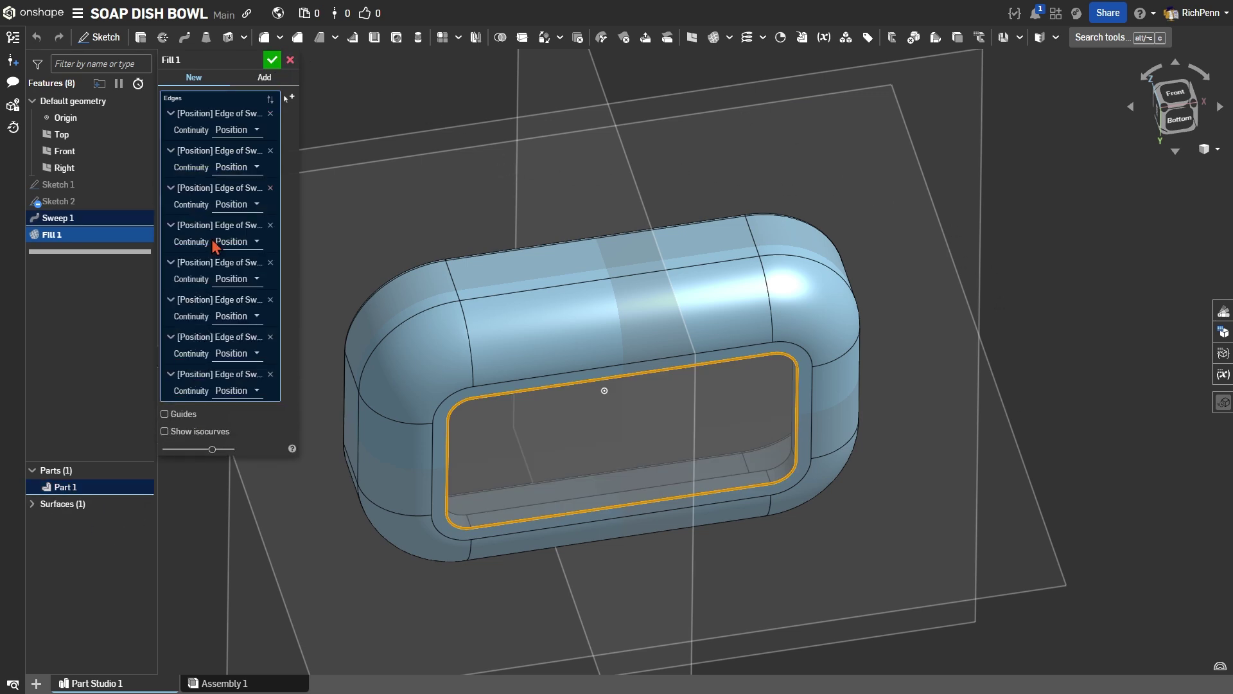
left_click(273, 59)
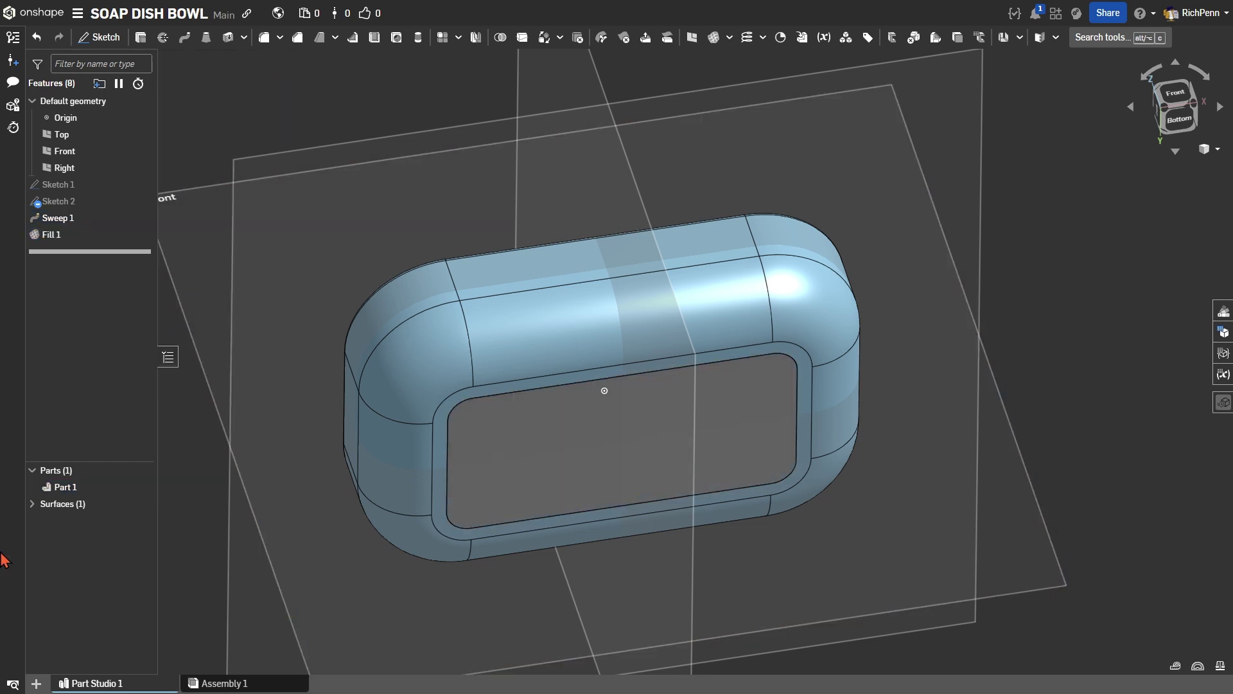
left_click(32, 504)
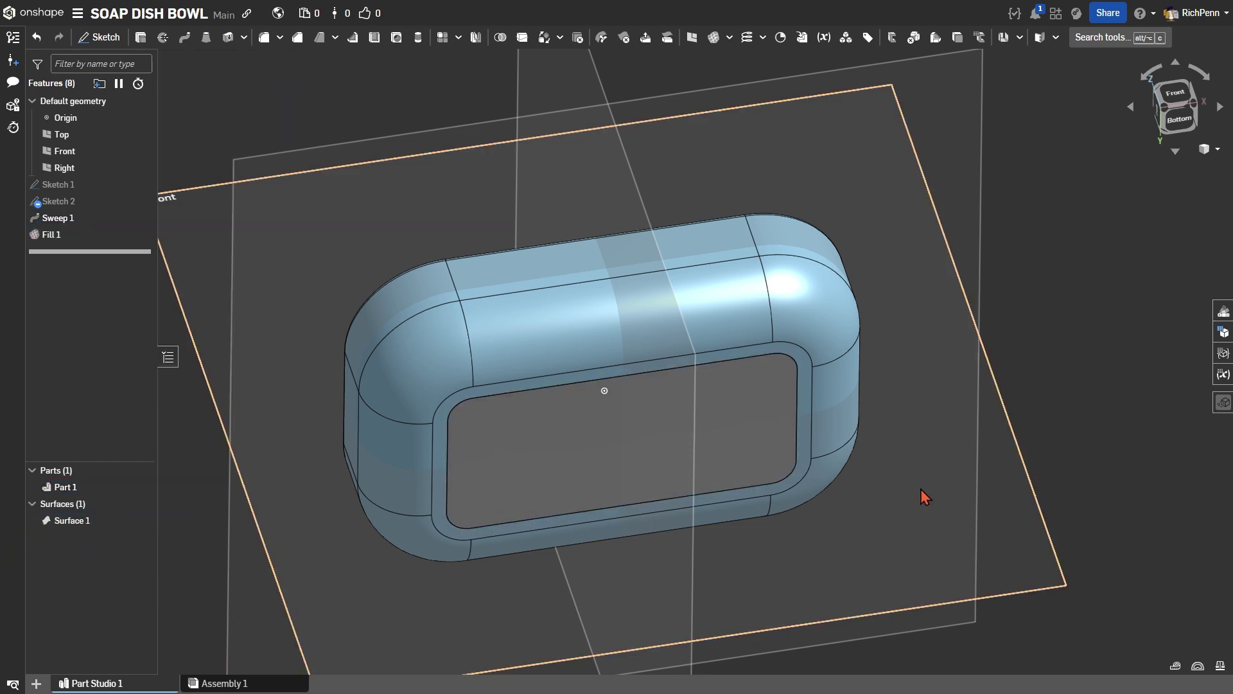
Extrude the fill surface across the bottom opening 4 mm toward the dish interior, adding it to Part 1 as a solid floor
right_click_drag(925, 496, 950, 542)
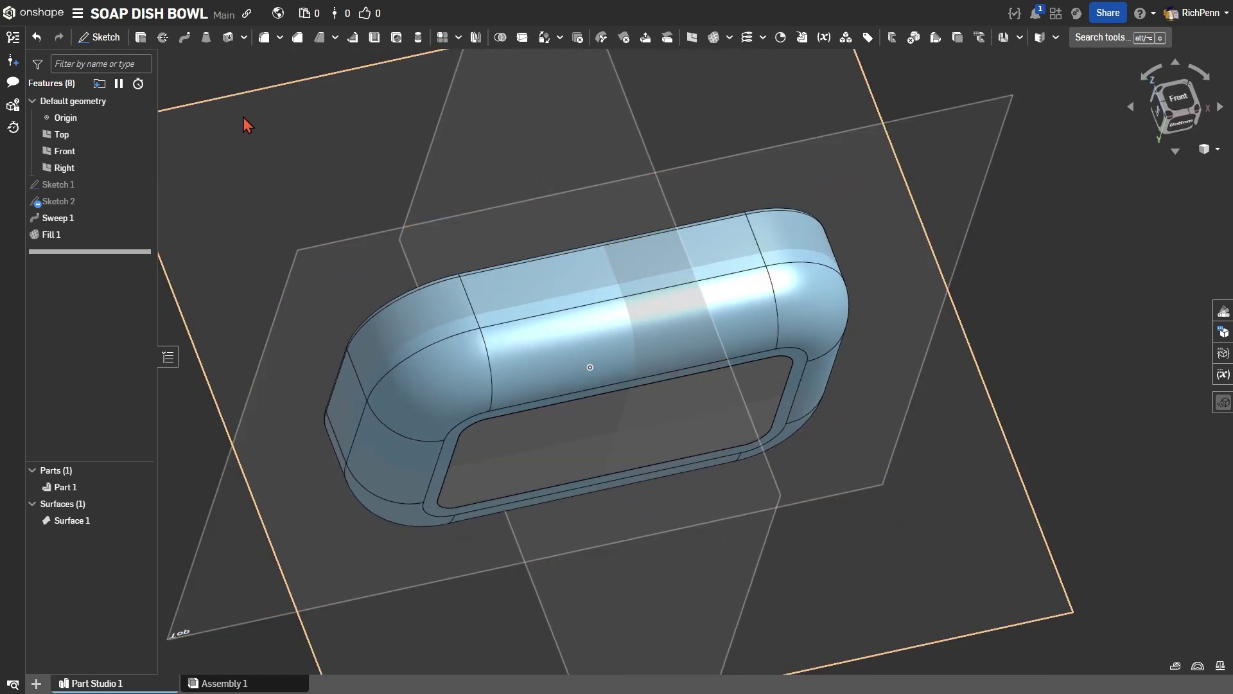
left_click(141, 39)
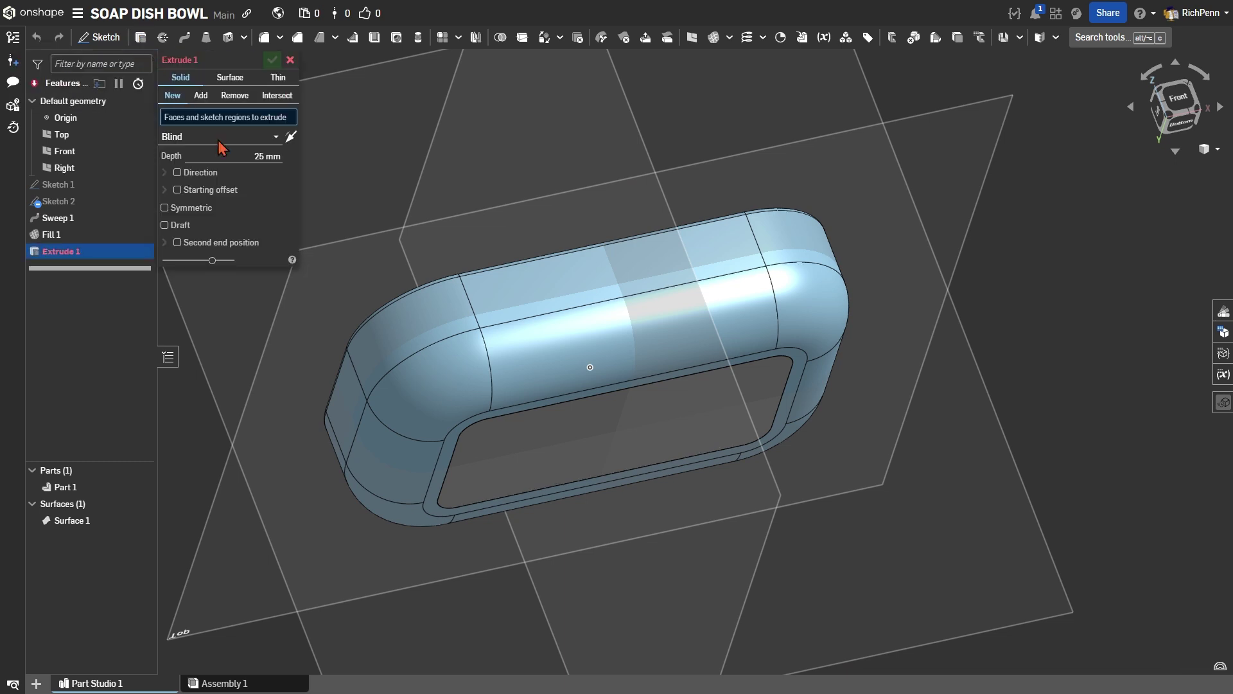
left_click(599, 417)
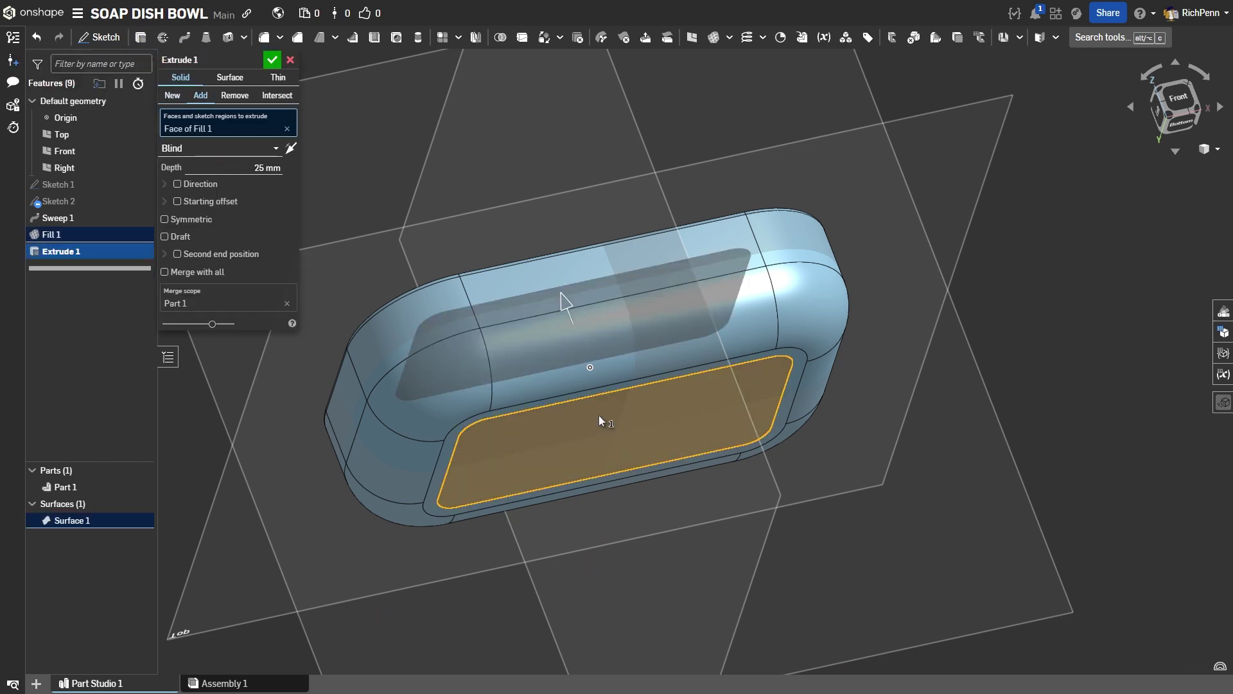
right_click_drag(846, 501, 862, 542)
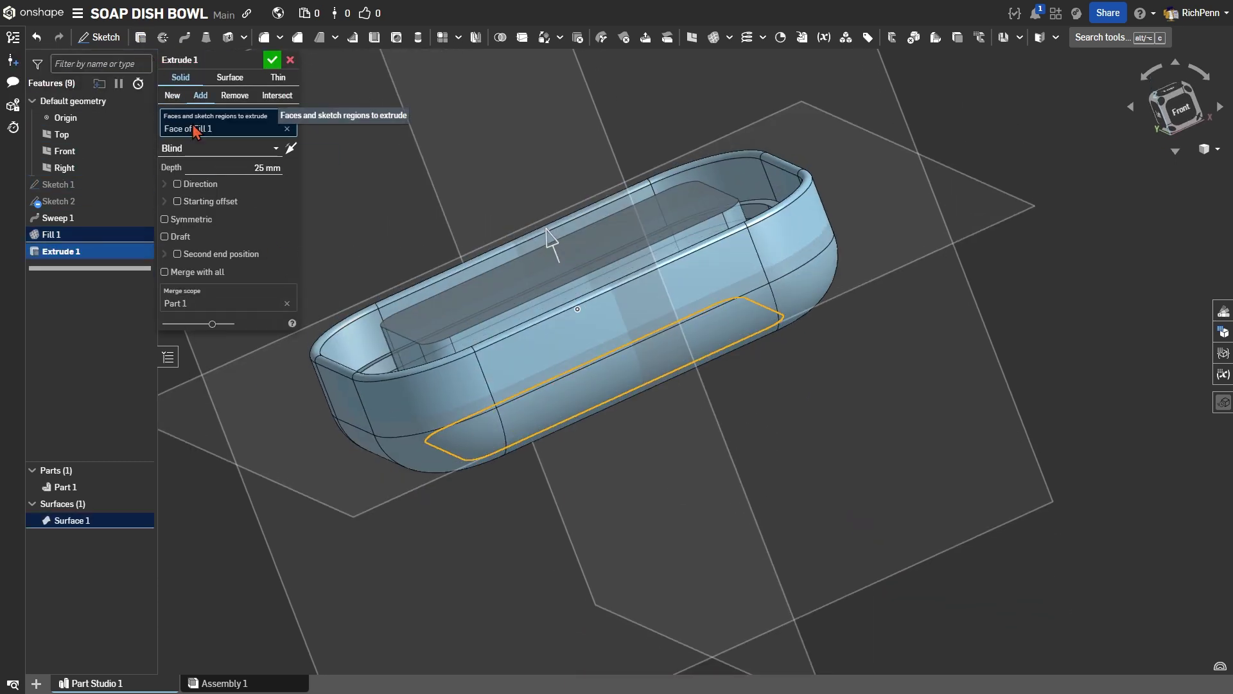
right_click_drag(437, 187, 414, 213)
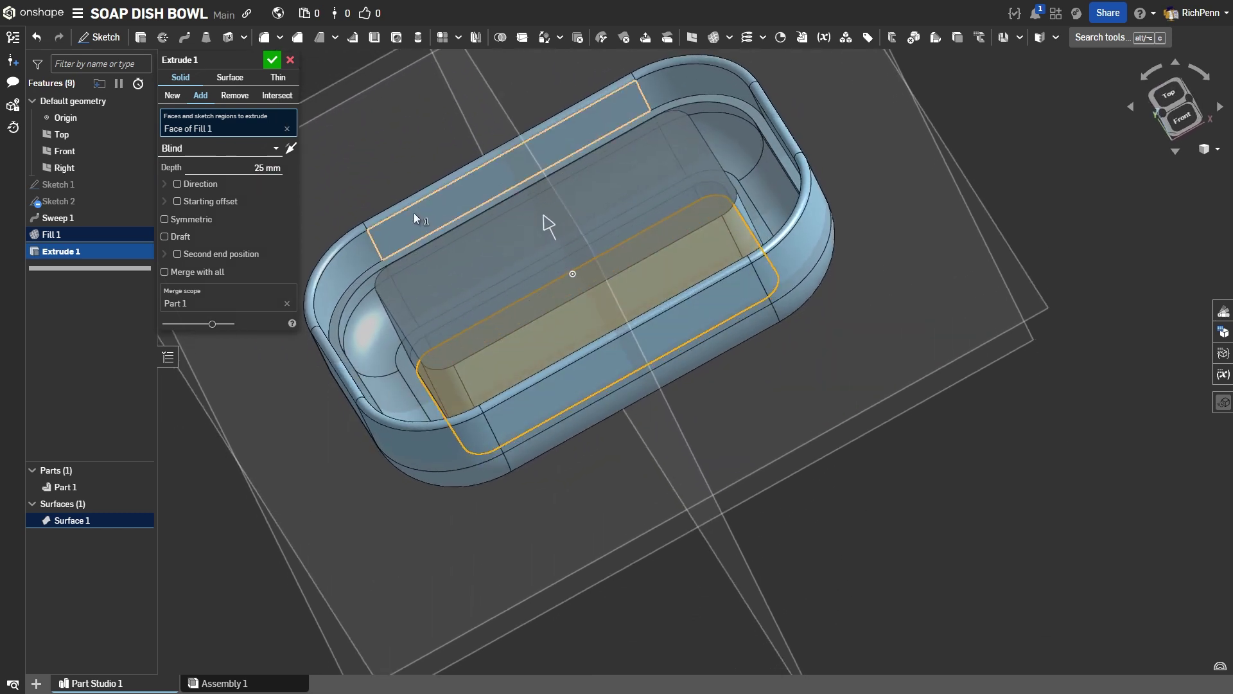
left_click(241, 163)
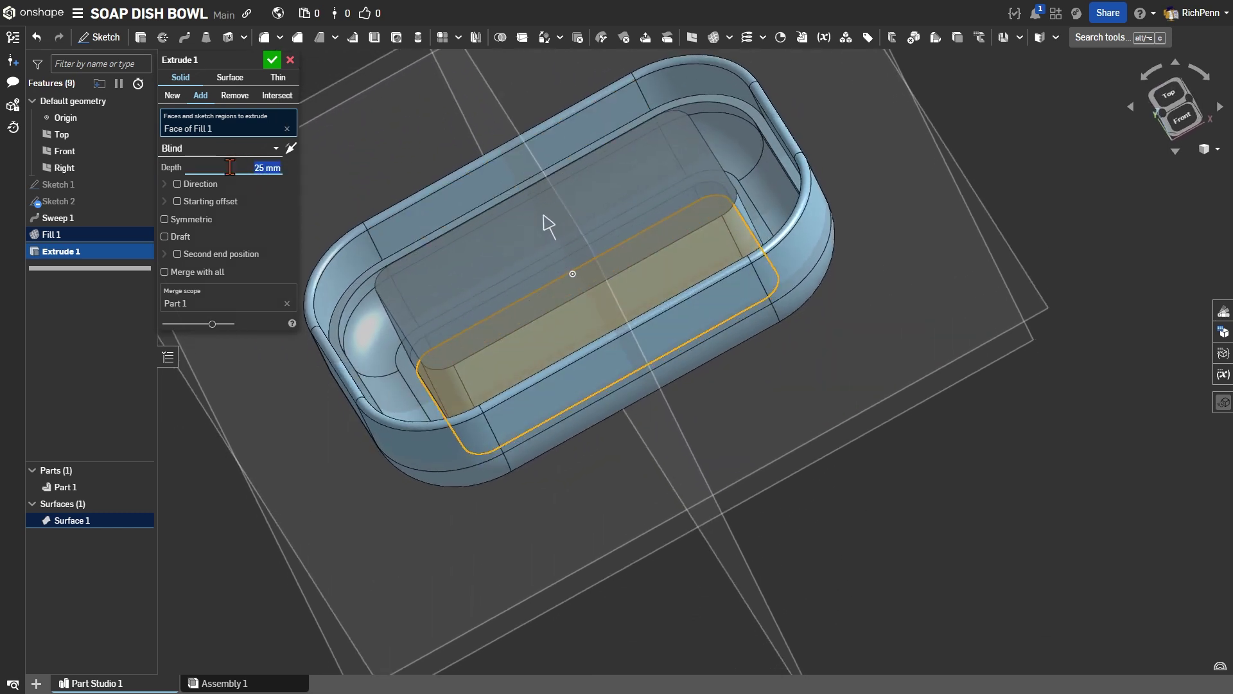
type("4")
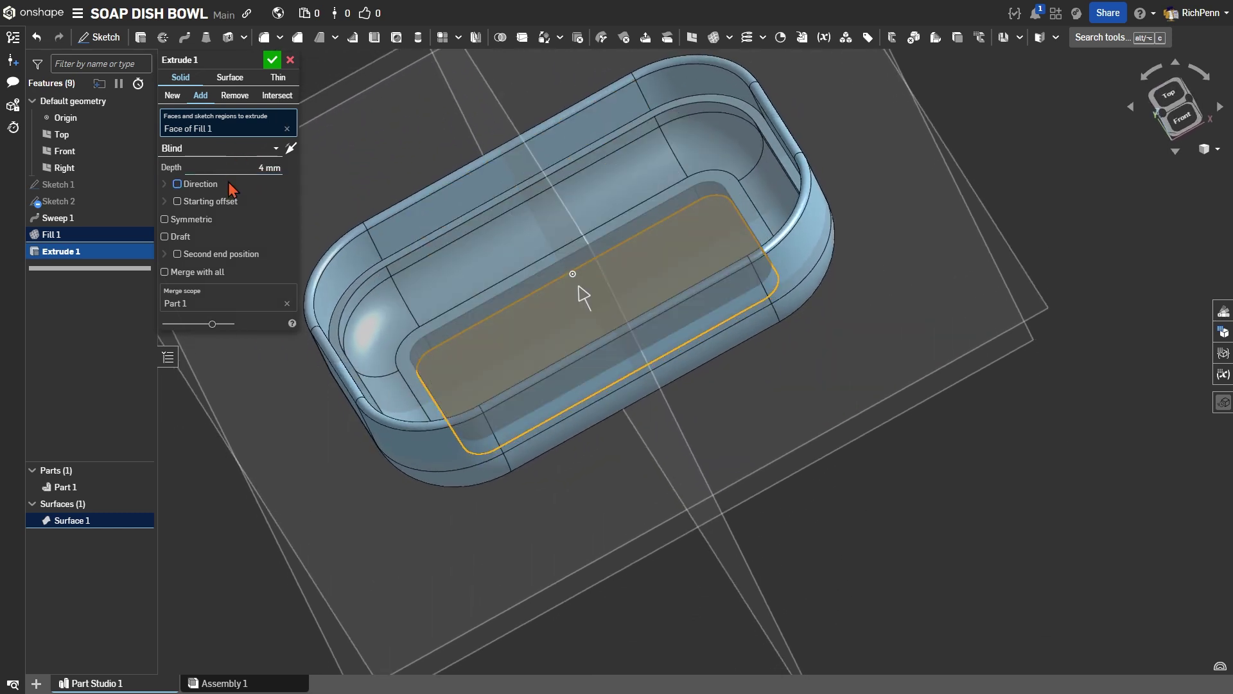
left_click(273, 61)
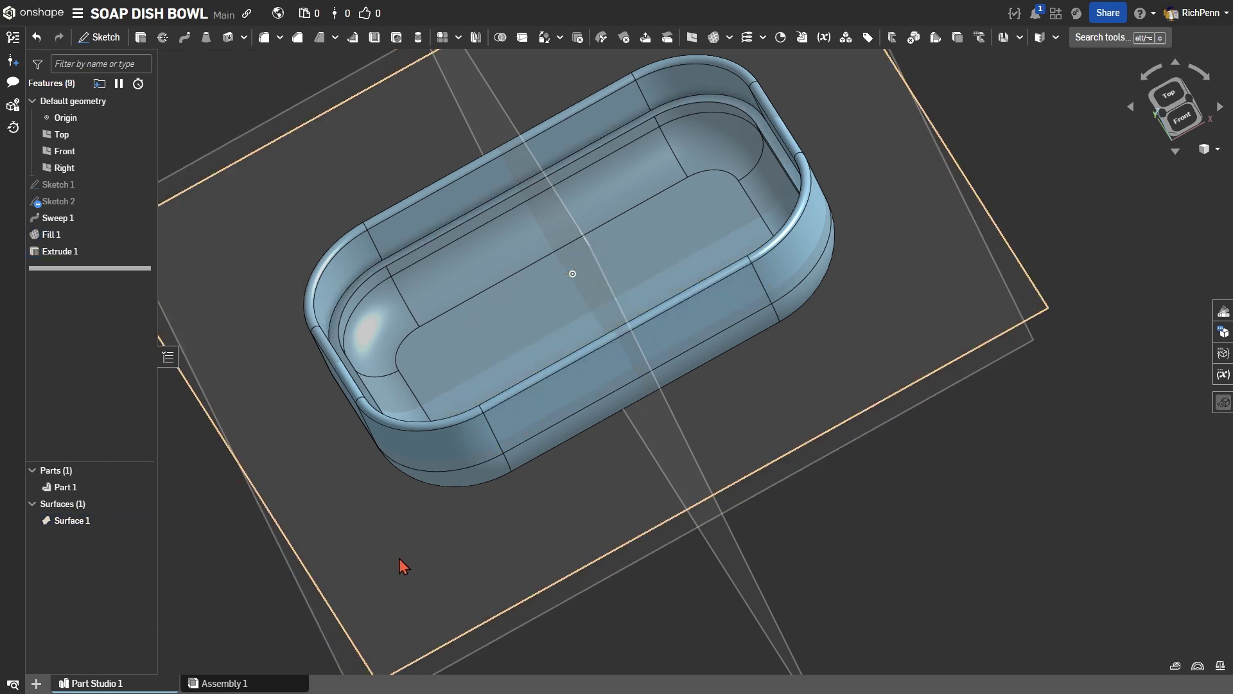
Hide the leftover fill surface, Surface 1, and collapse the list of surfaces
right_click_drag(399, 558, 341, 454)
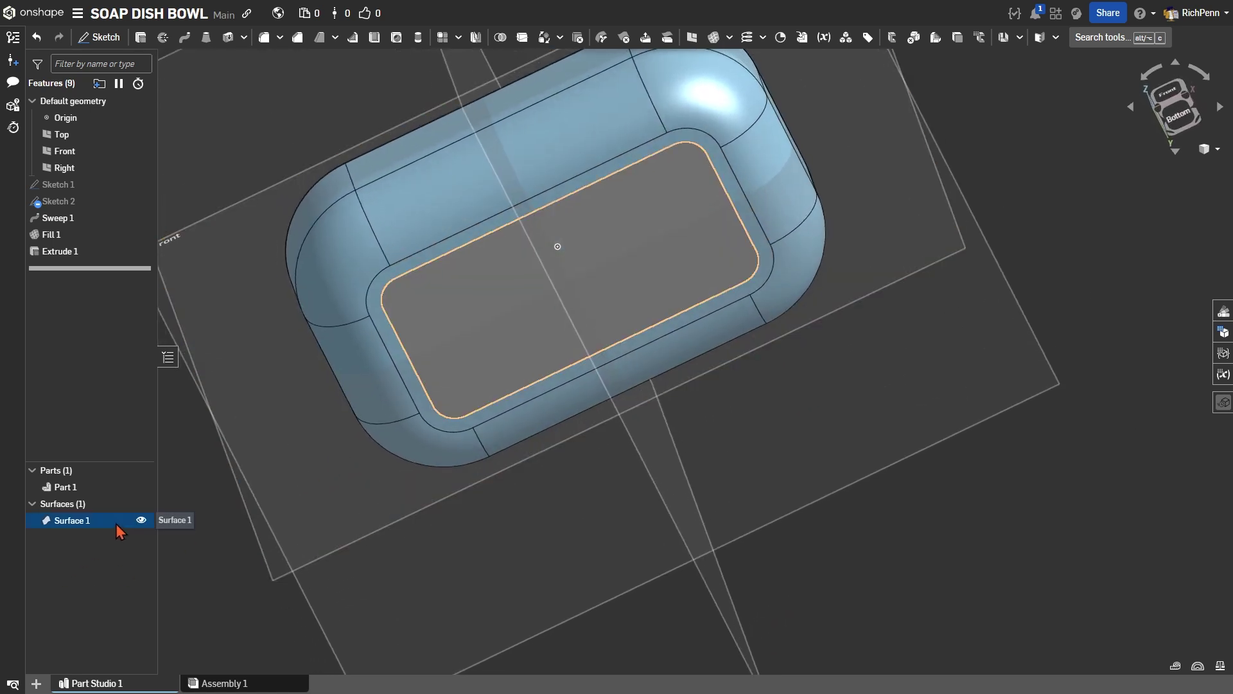
left_click(141, 519)
right_click_drag(141, 521, 188, 578)
left_click(32, 504)
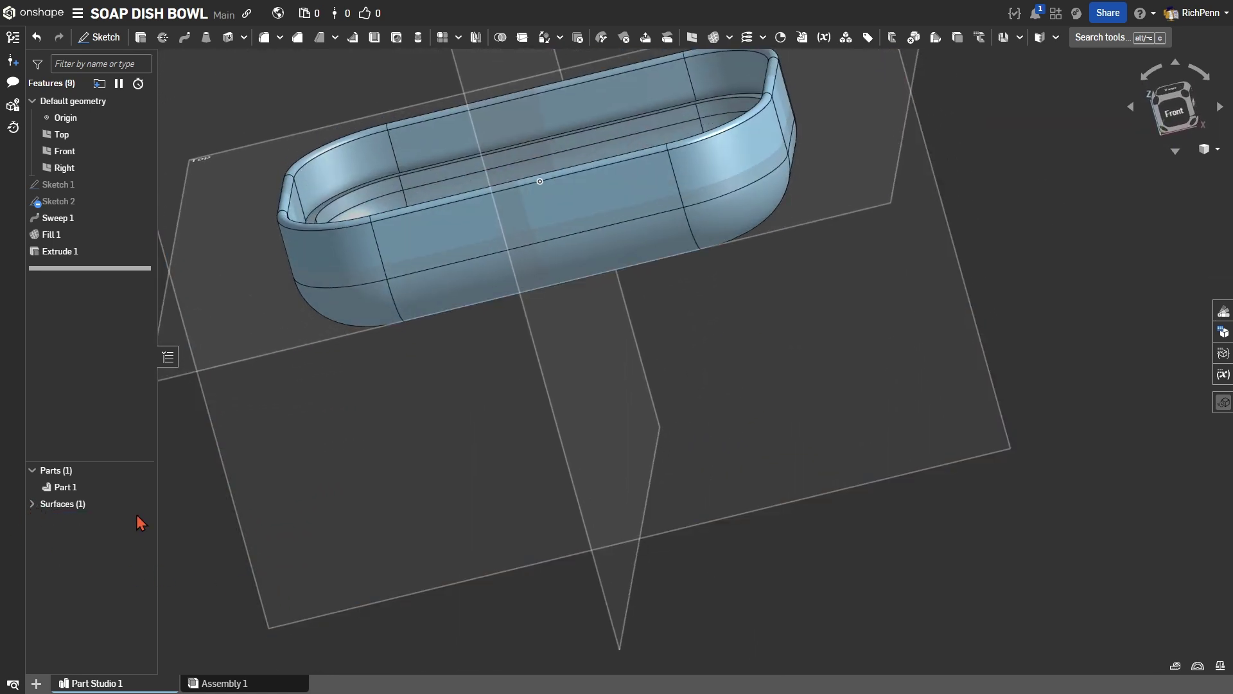
Examine the closed dish from several sides and in an isometric close-up with the reference planes hidden
middle_click_drag(361, 502, 389, 585)
mouse_move(389, 585)
right_mouse_down()
mouse_move(439, 565)
mouse_move(402, 573)
right_mouse_up()
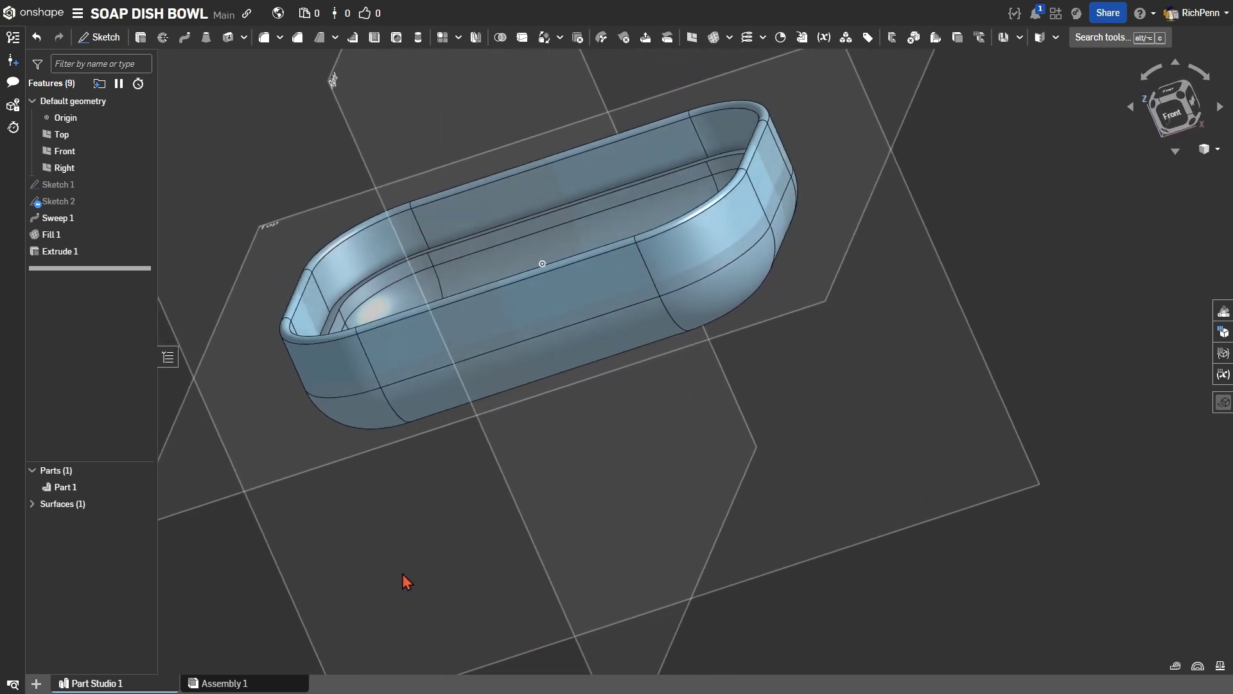
right_click_drag(531, 537, 423, 527)
middle_click_drag(424, 526, 510, 562)
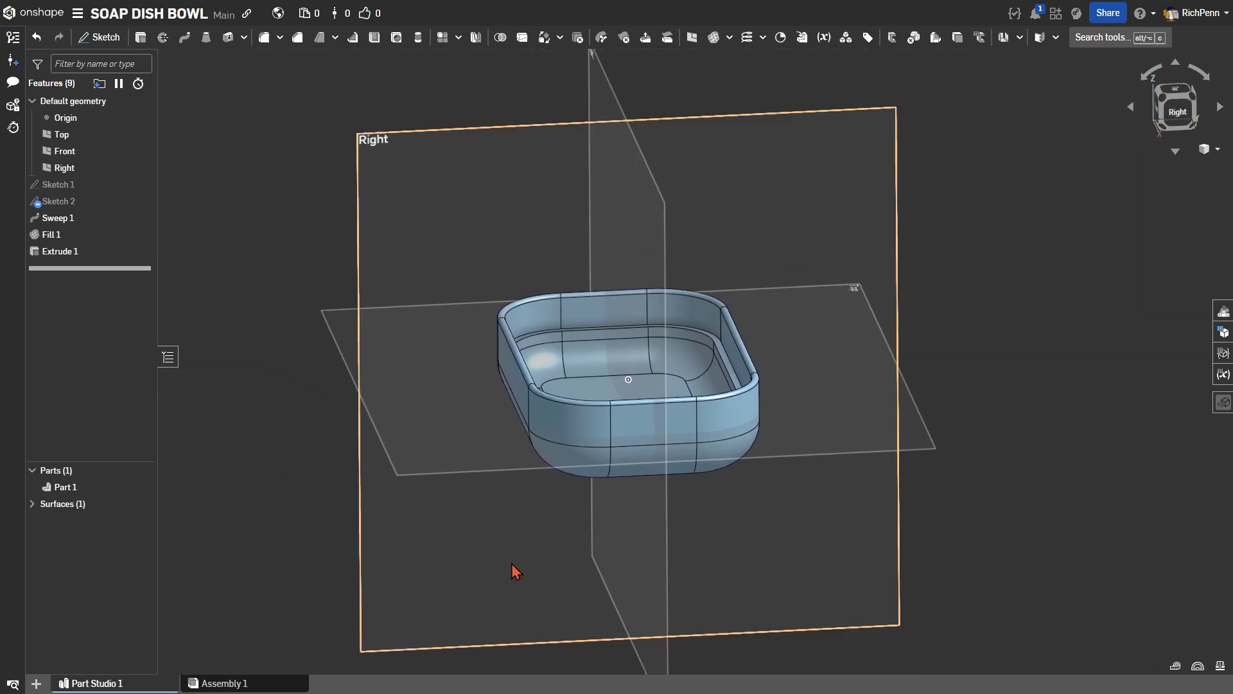
key("shift+7")
key("p")
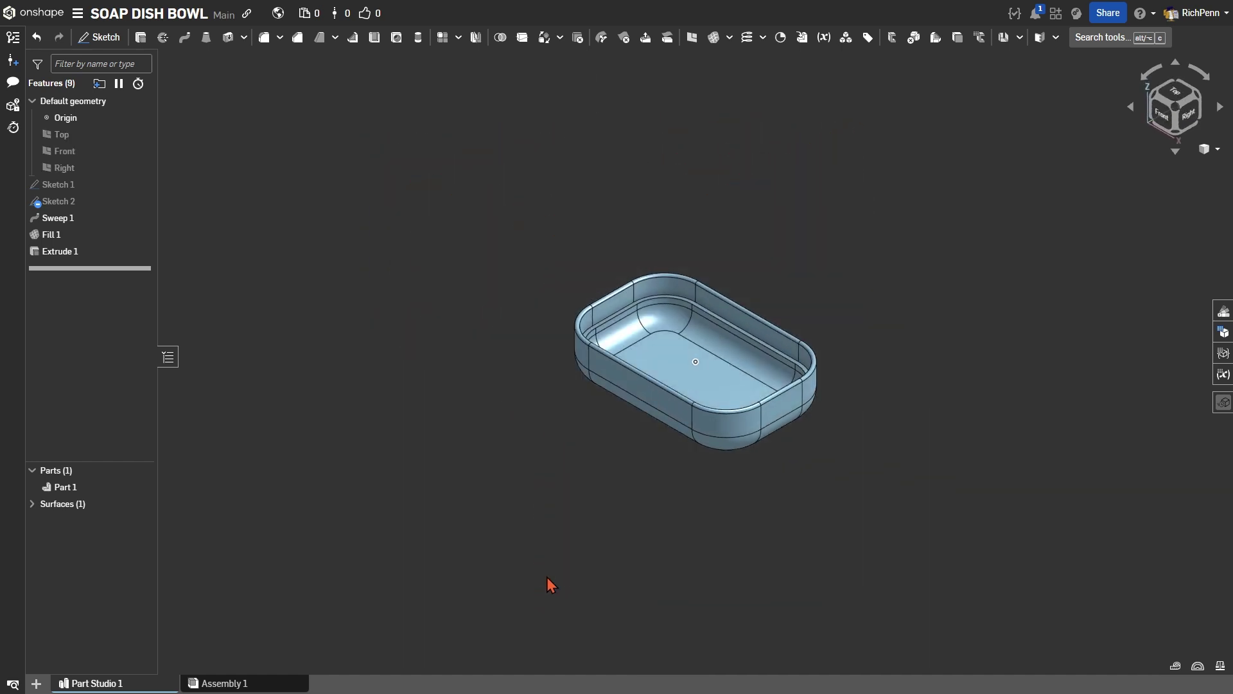
scroll(549, 581, "up", 3)
middle_click_drag(672, 386, 420, 646)
scroll(420, 646, "up", 1)
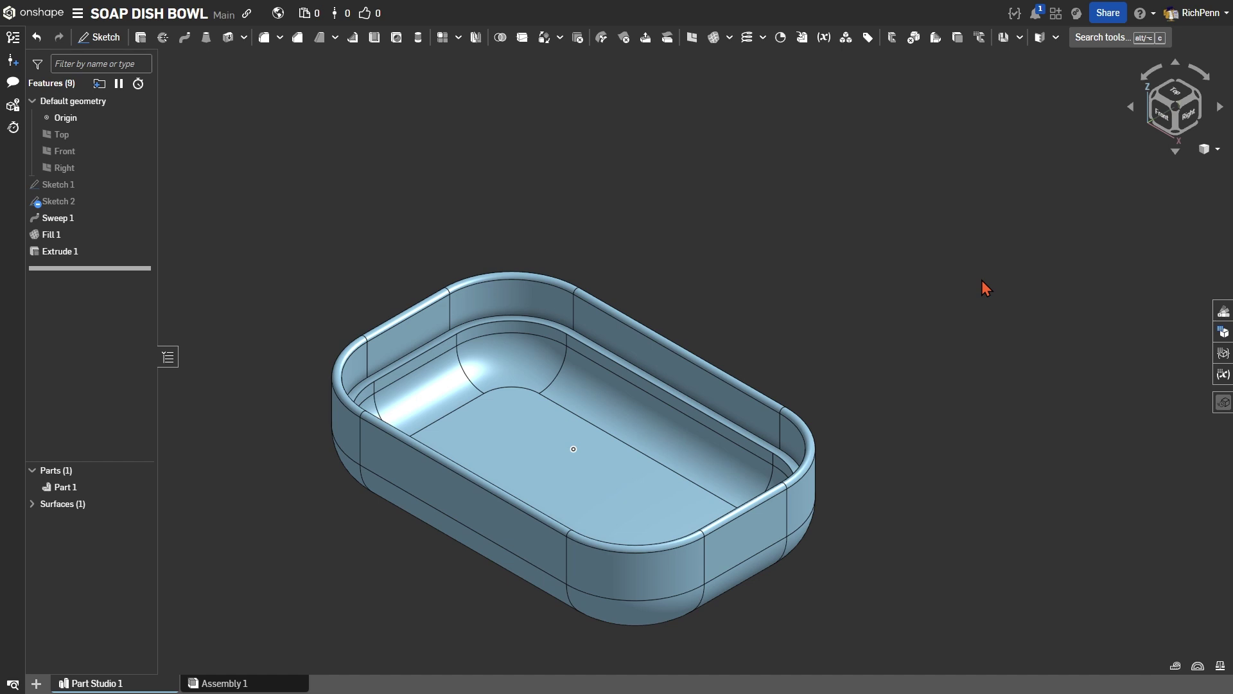
Show the reference planes again and start a new sketch on the Right plane
right_click_drag(933, 440, 872, 450)
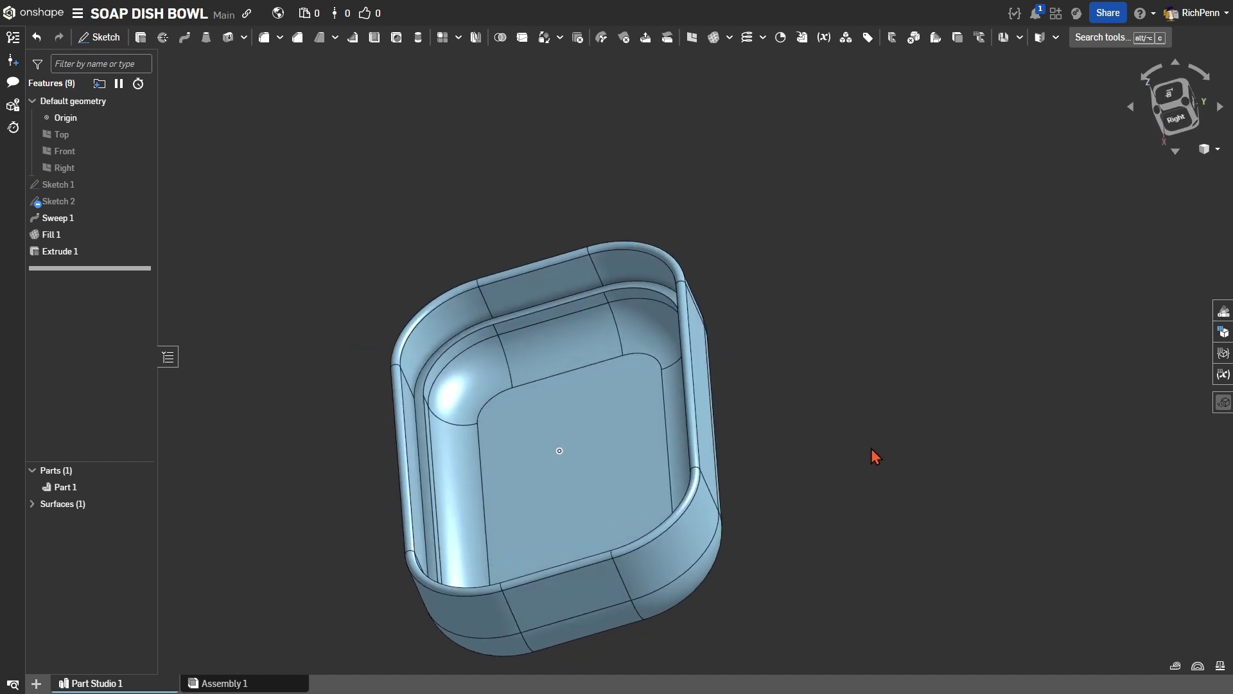
key("p")
right_click_drag(866, 419, 909, 445)
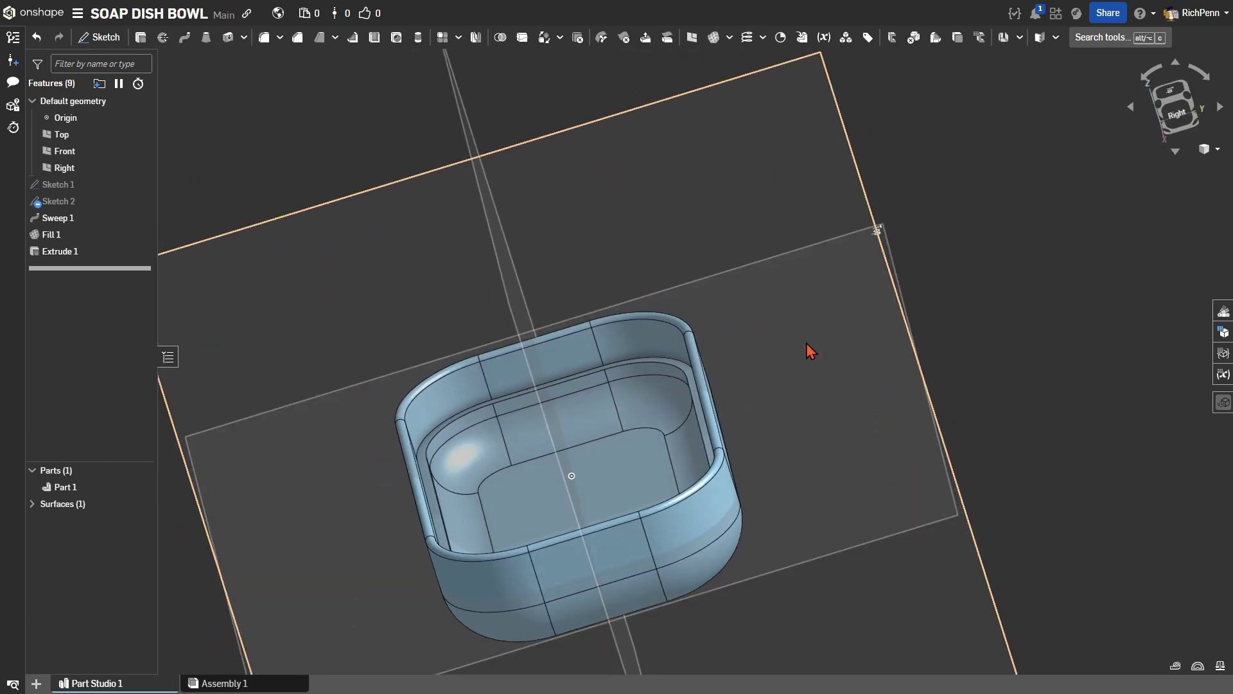
middle_click_drag(645, 156, 783, 140)
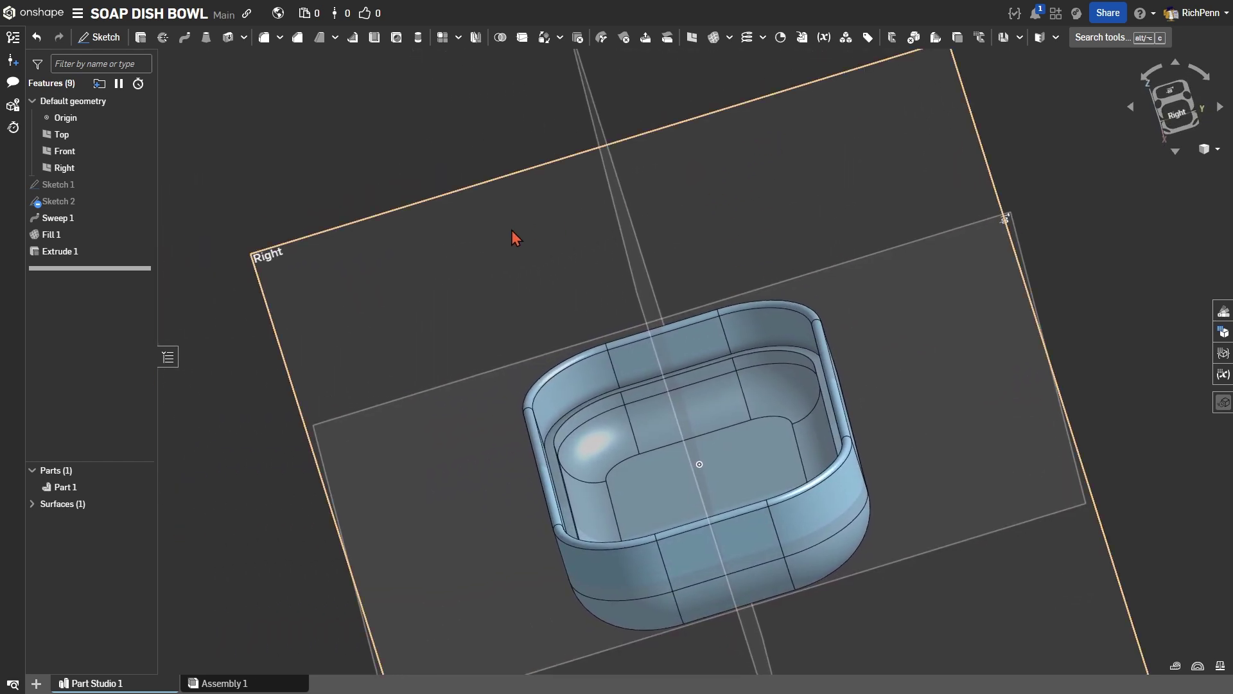
left_click(315, 279)
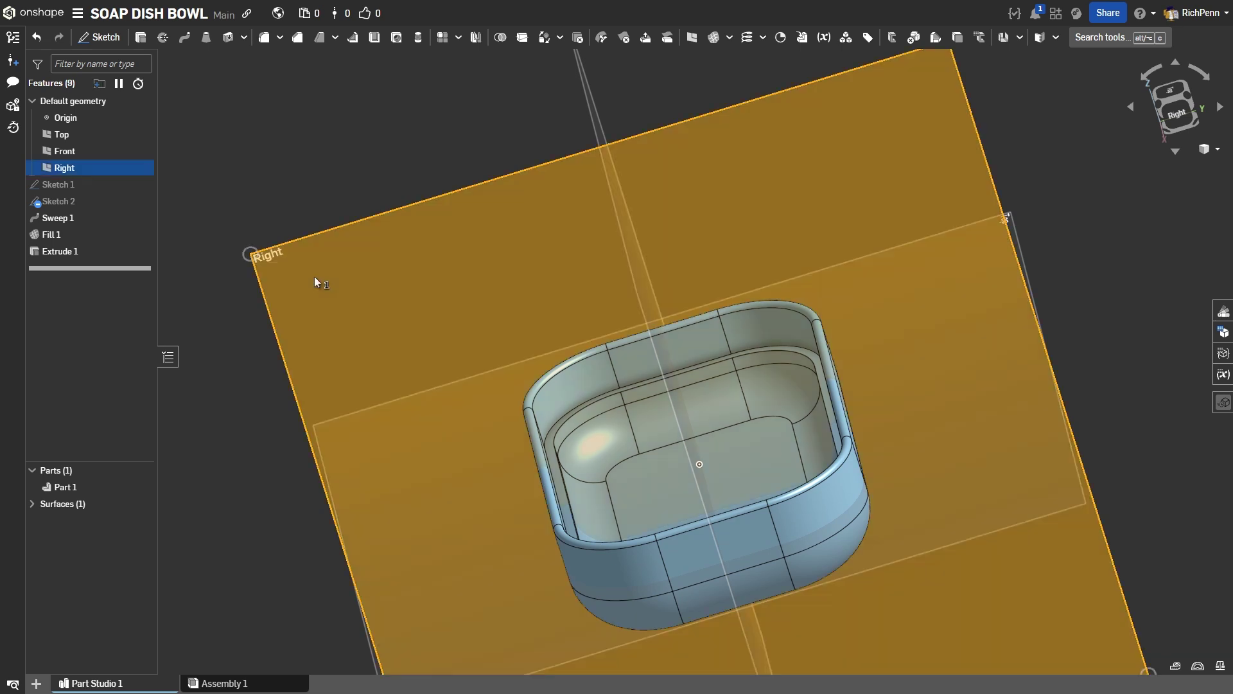
left_click(101, 40)
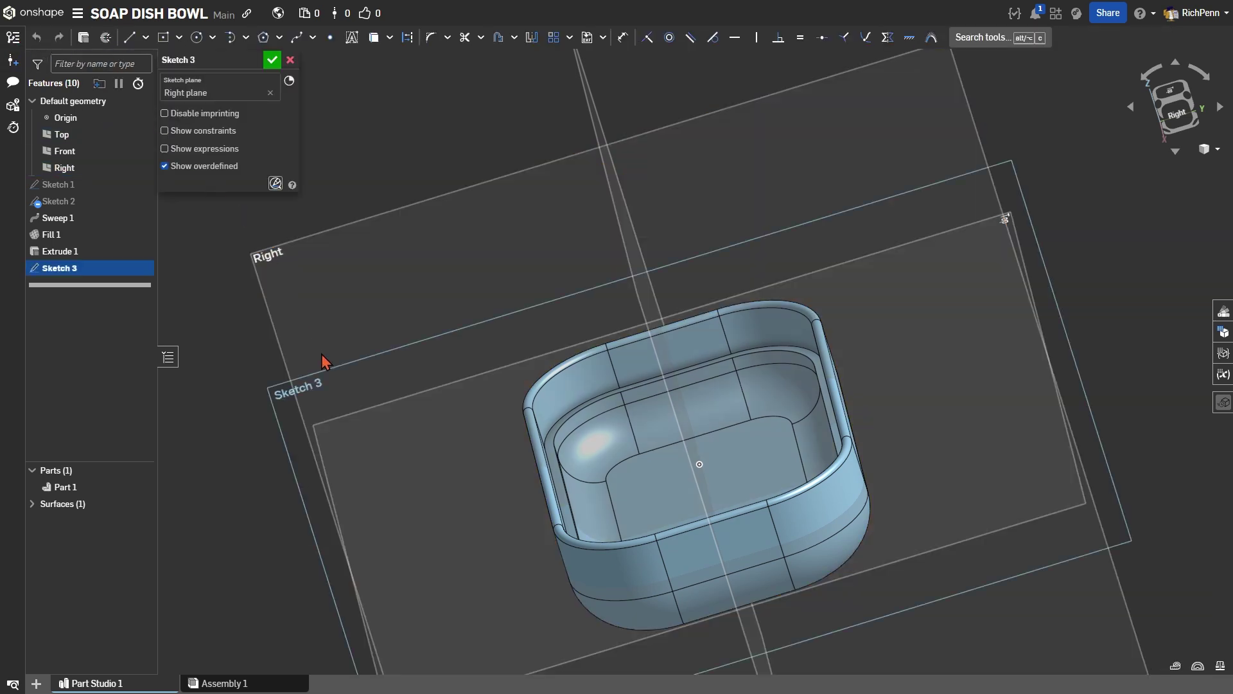
right_click_drag(398, 454, 396, 465)
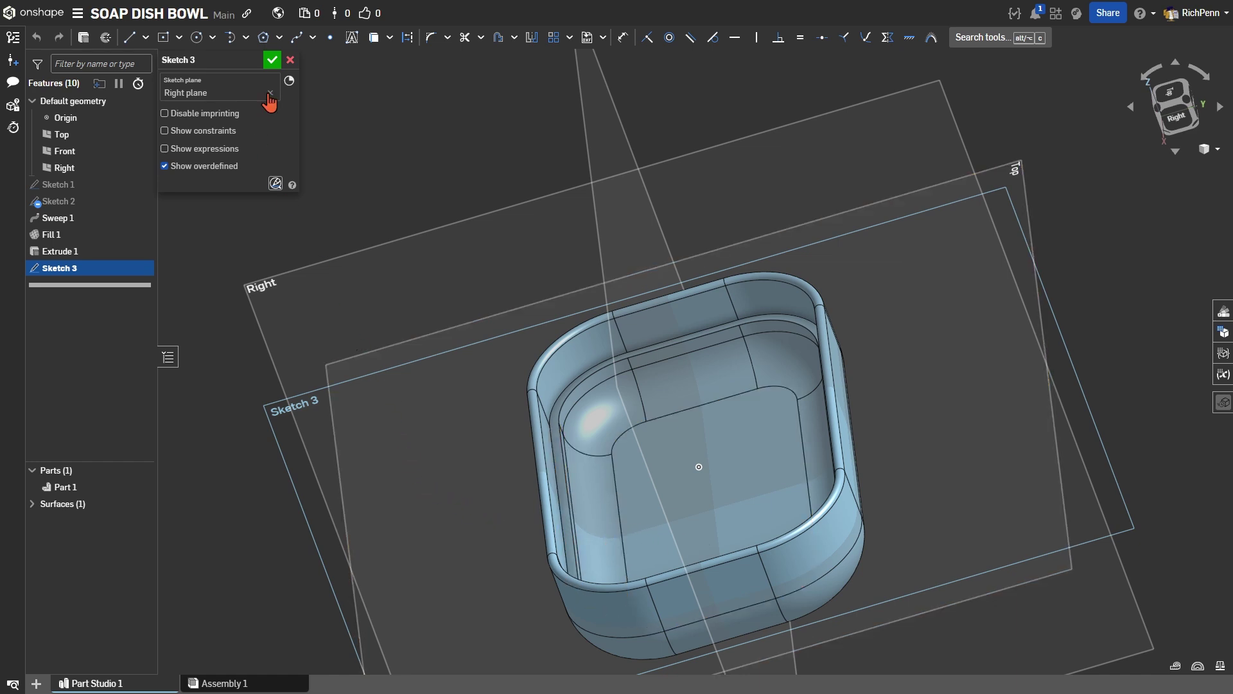
Create intersection curves in Sketch 3 from the dish's inner floor, both curved side faces and the short vertical faces above them, with the planes hidden
left_click(390, 37)
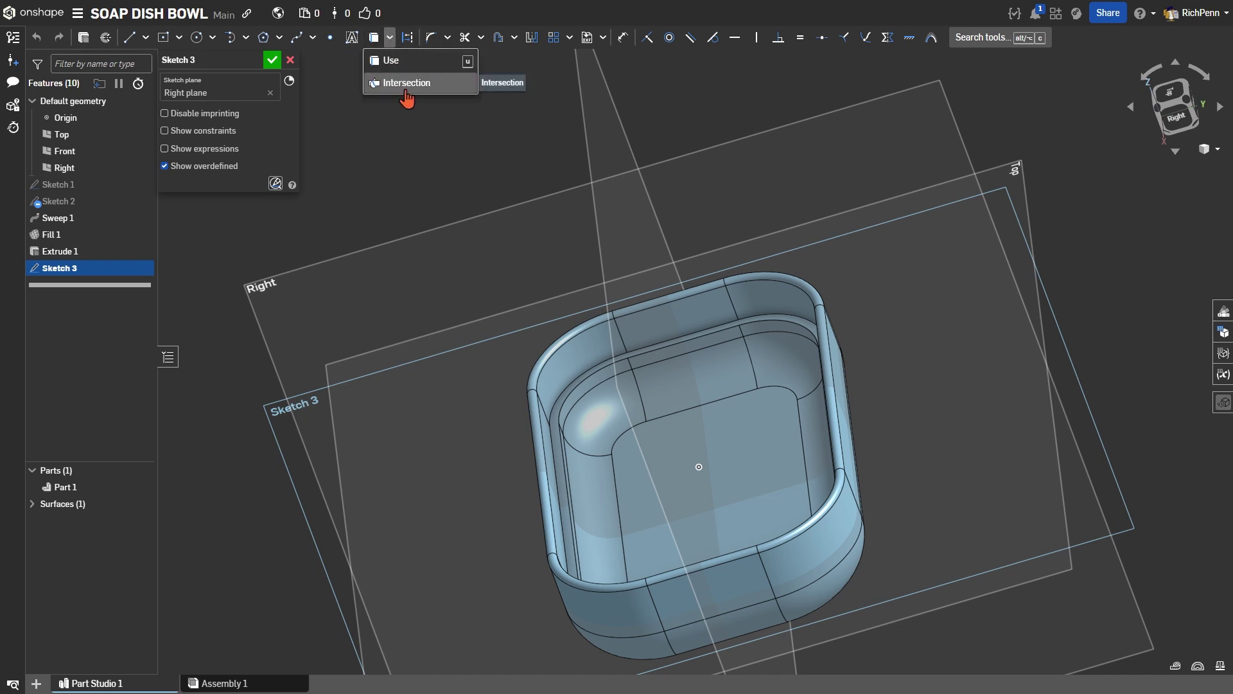
left_click(407, 83)
right_click_drag(449, 321, 489, 349)
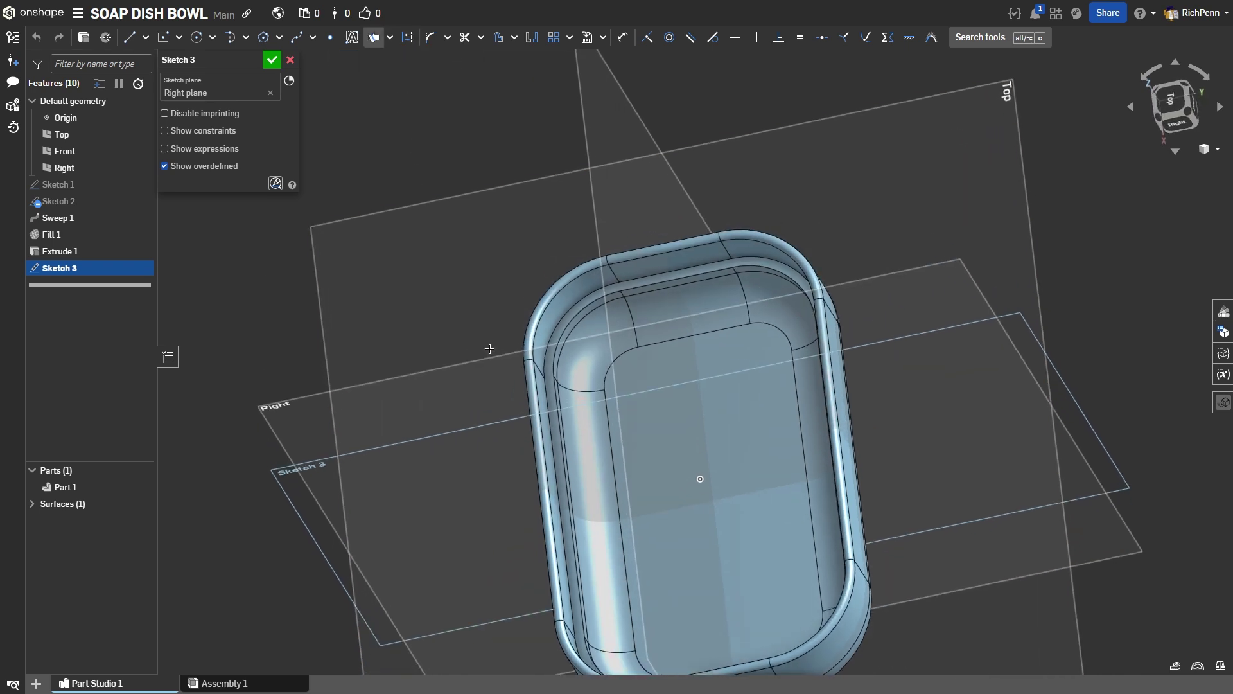
left_click(593, 557)
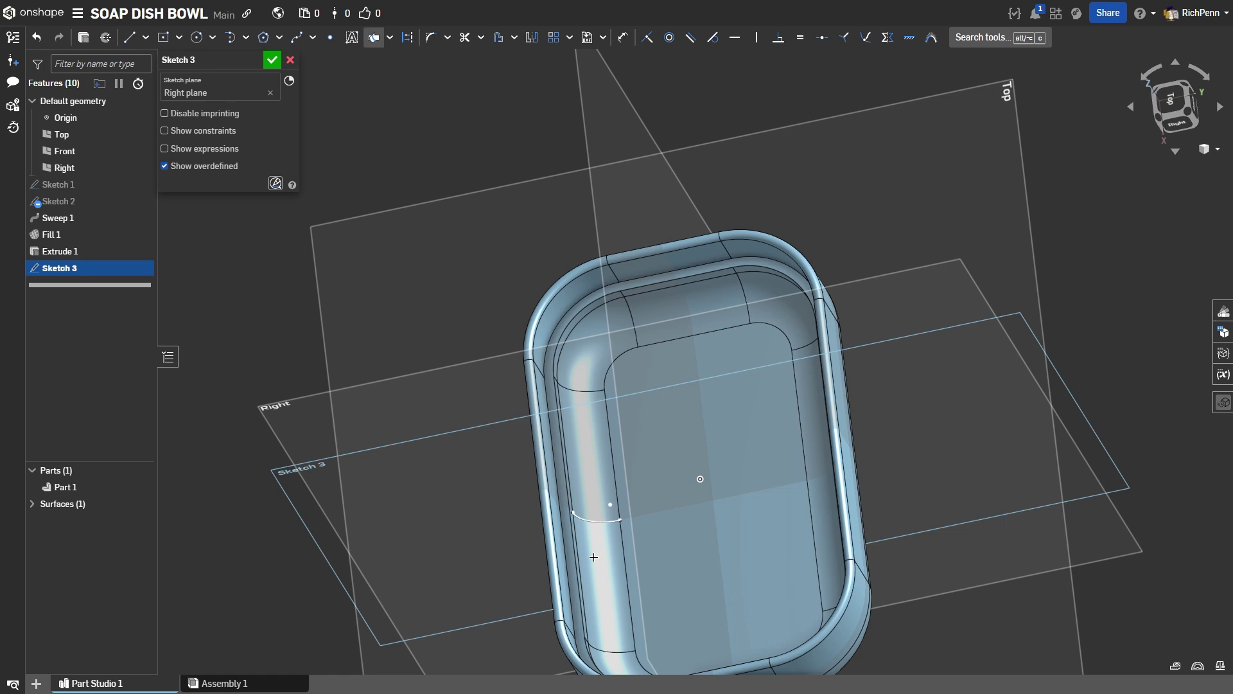
key("p")
left_click(659, 549)
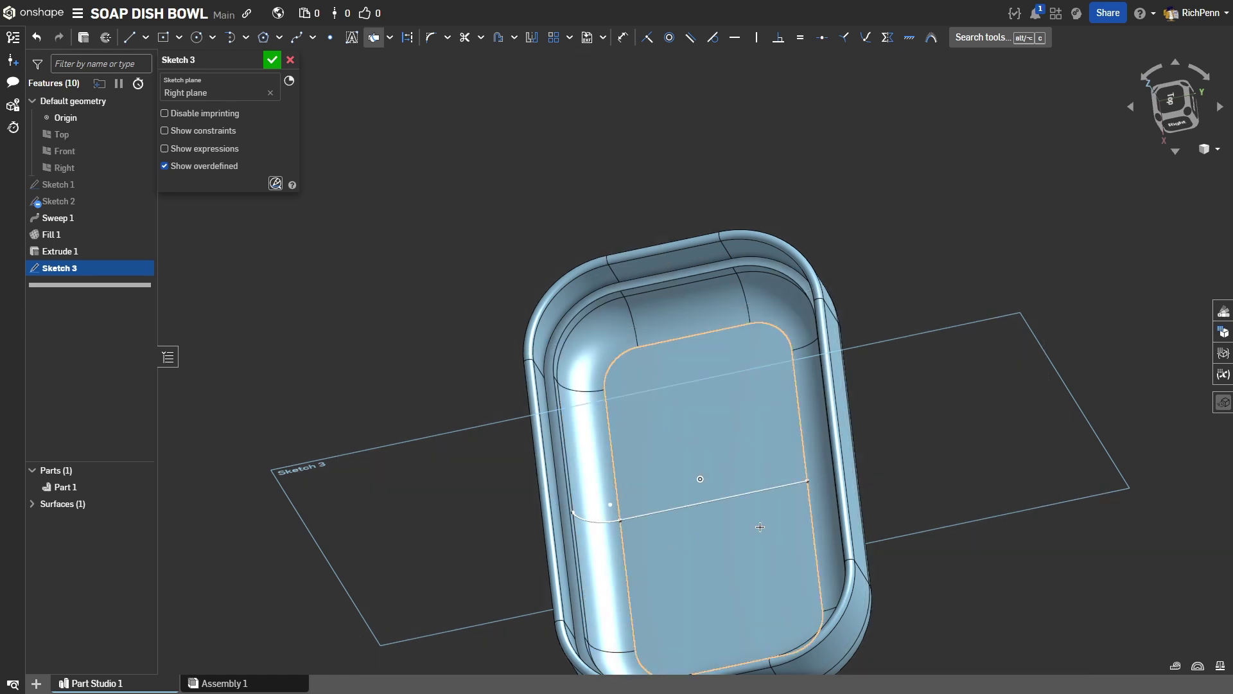
right_click_drag(829, 510, 677, 567)
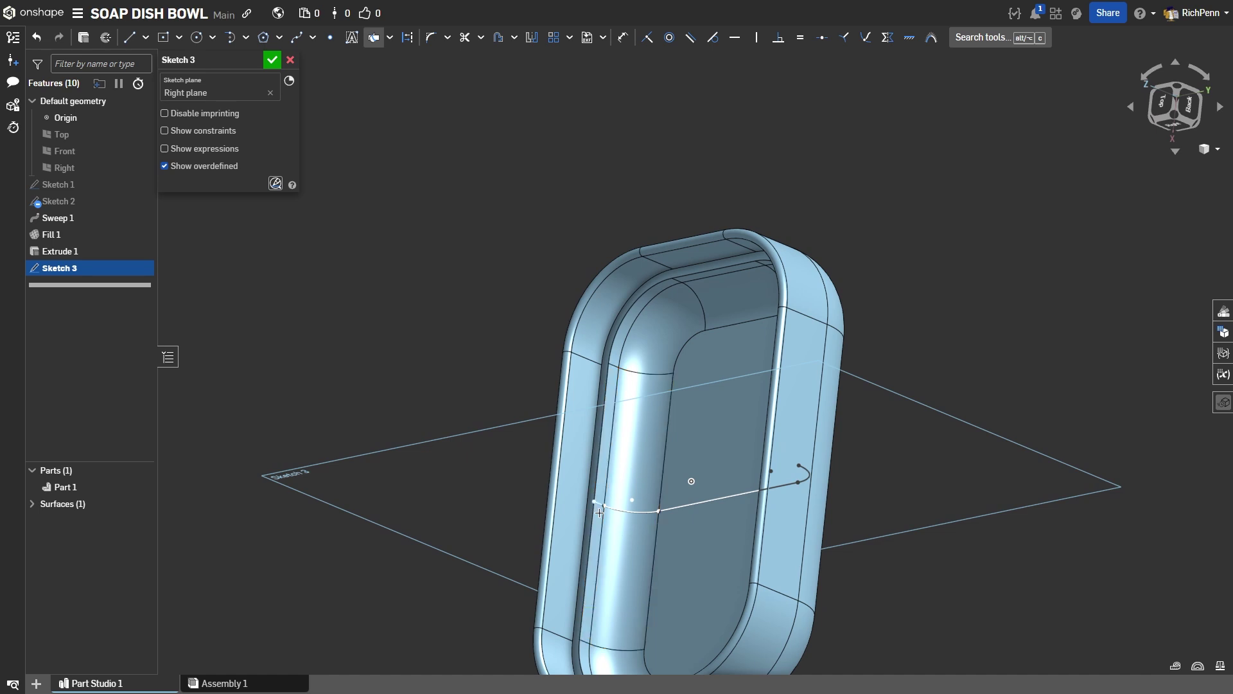
right_click_drag(599, 513, 857, 451)
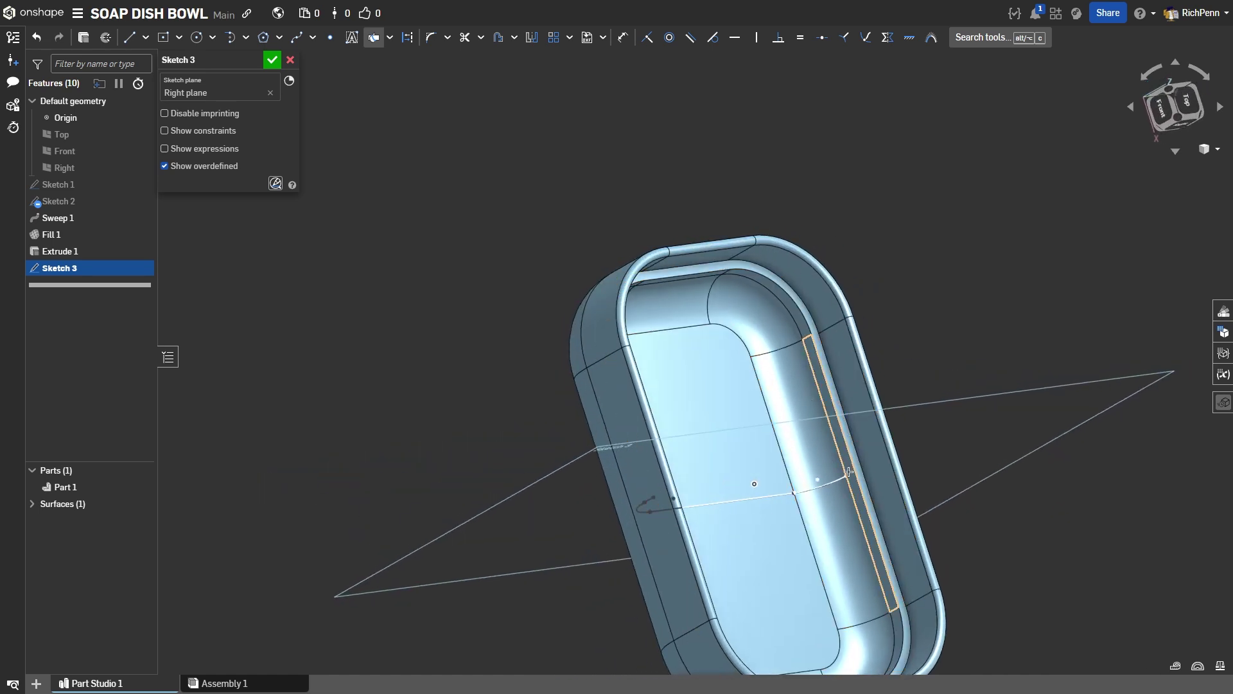
right_click_drag(852, 486, 662, 503)
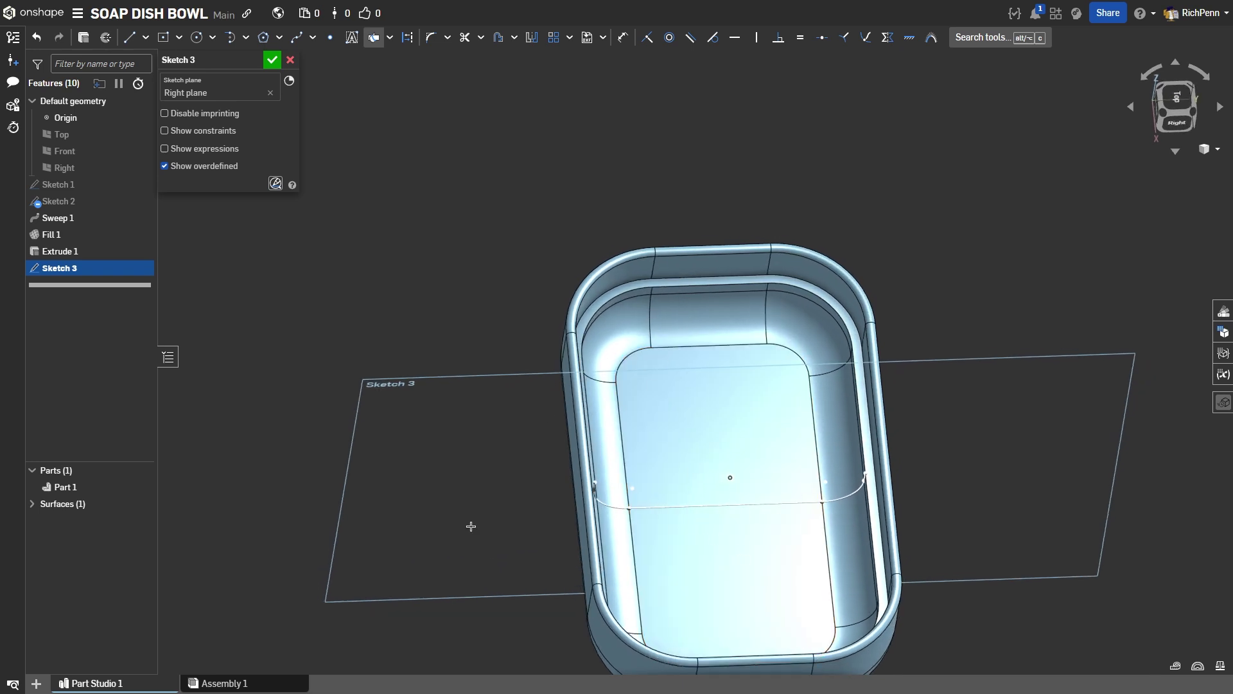
Hide Part 1 and close the intersection profile with a straight line joining its two upper endpoints
key("n")
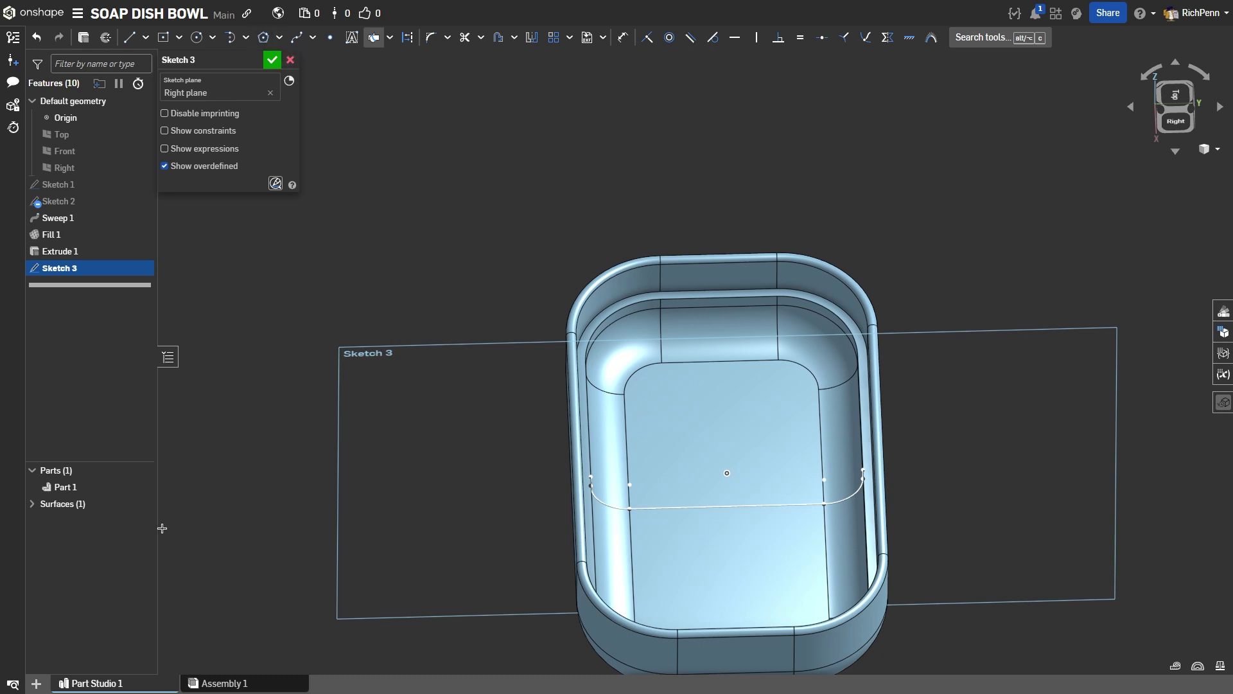
left_click(141, 487)
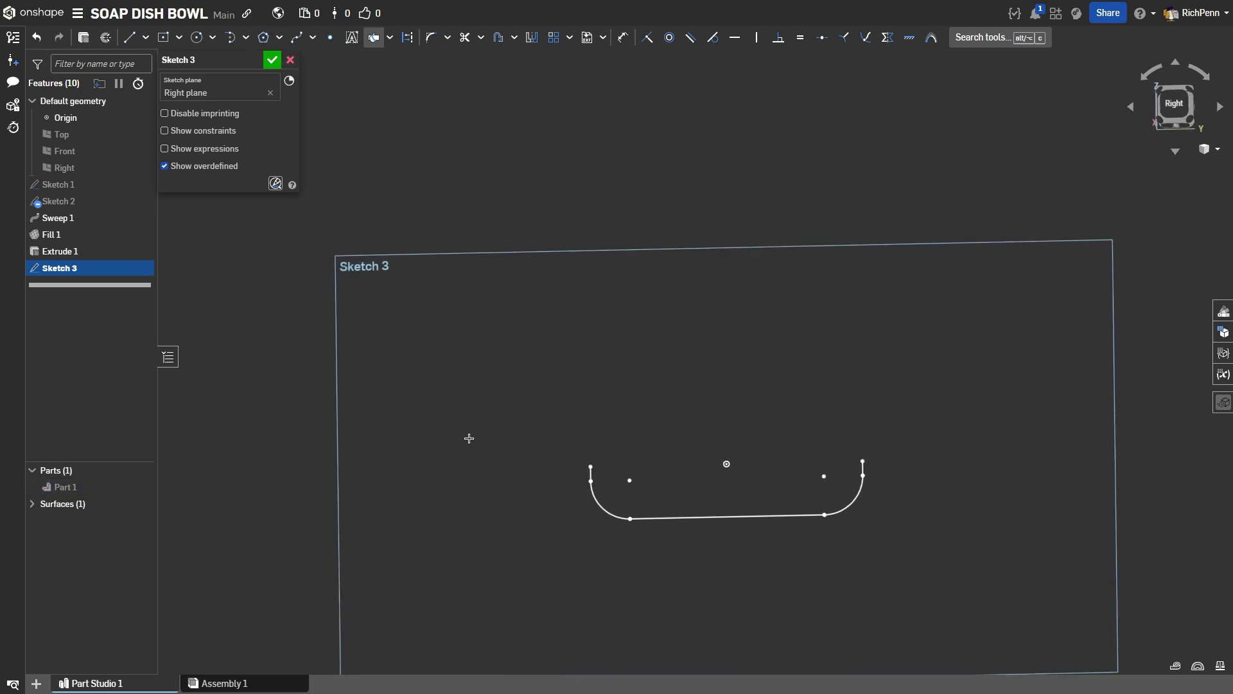
key("l")
left_click(590, 466)
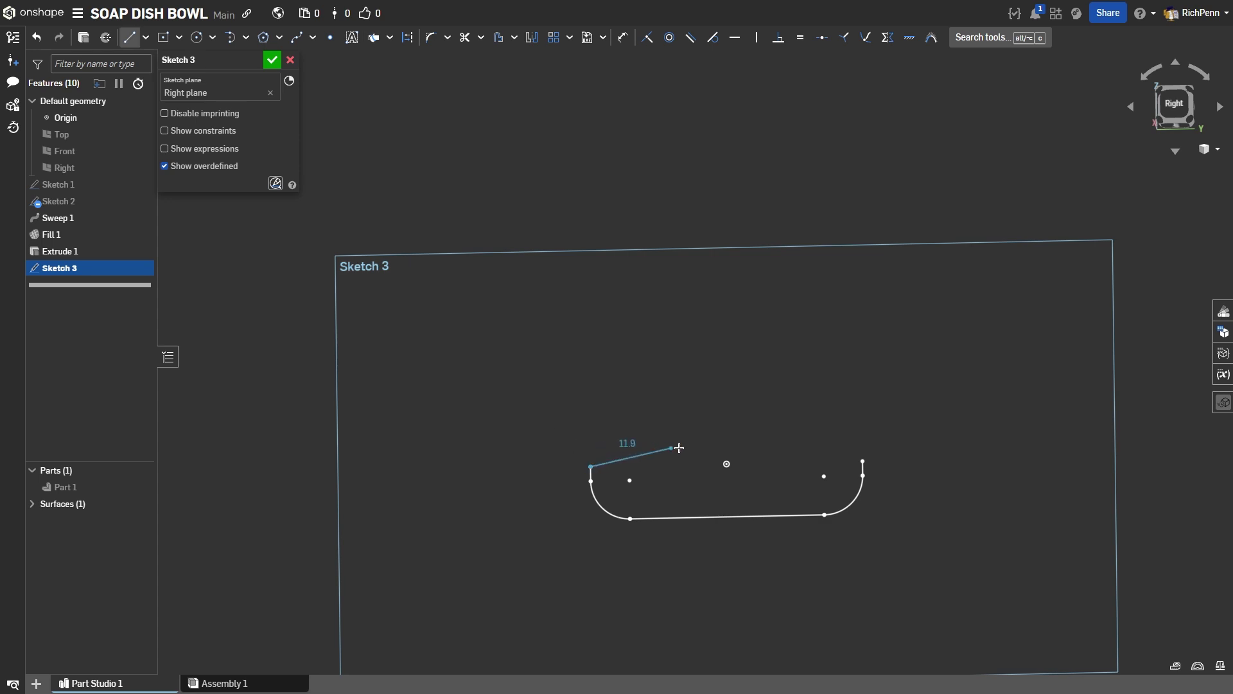
left_click(863, 460)
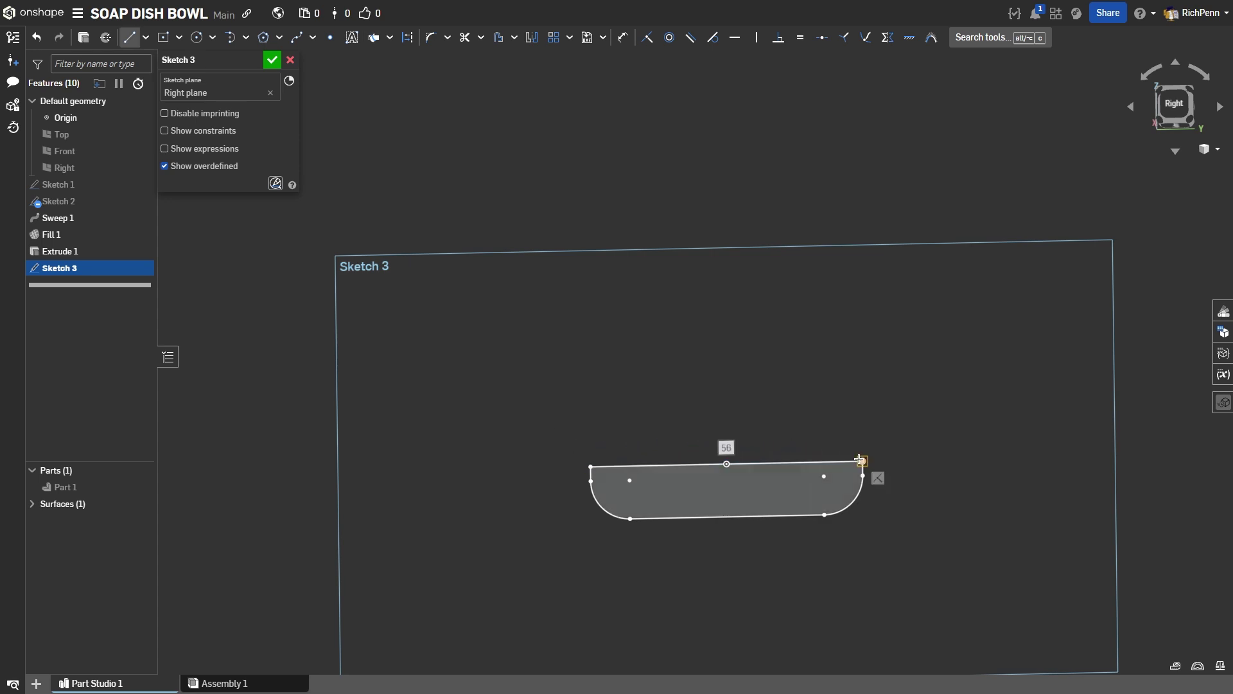
key("n")
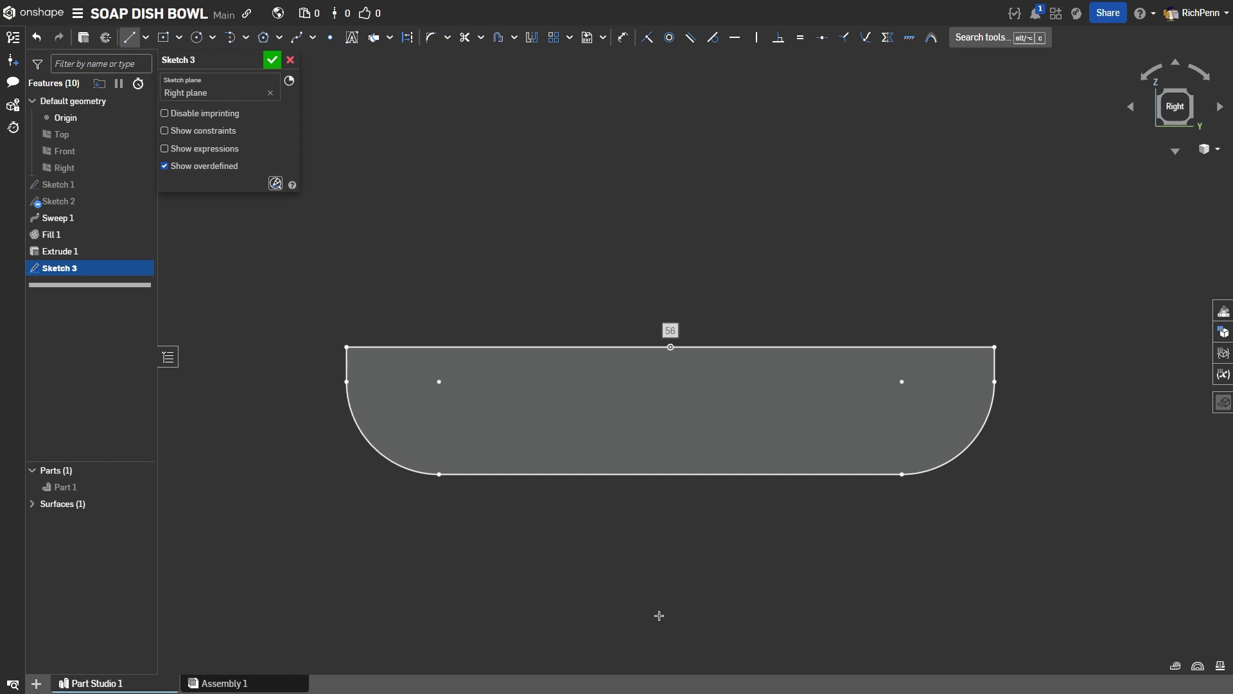
Sketch a semicircular arc of 5 mm radius centred on the midpoint of the profile's floor line, bulging upward
key("s")
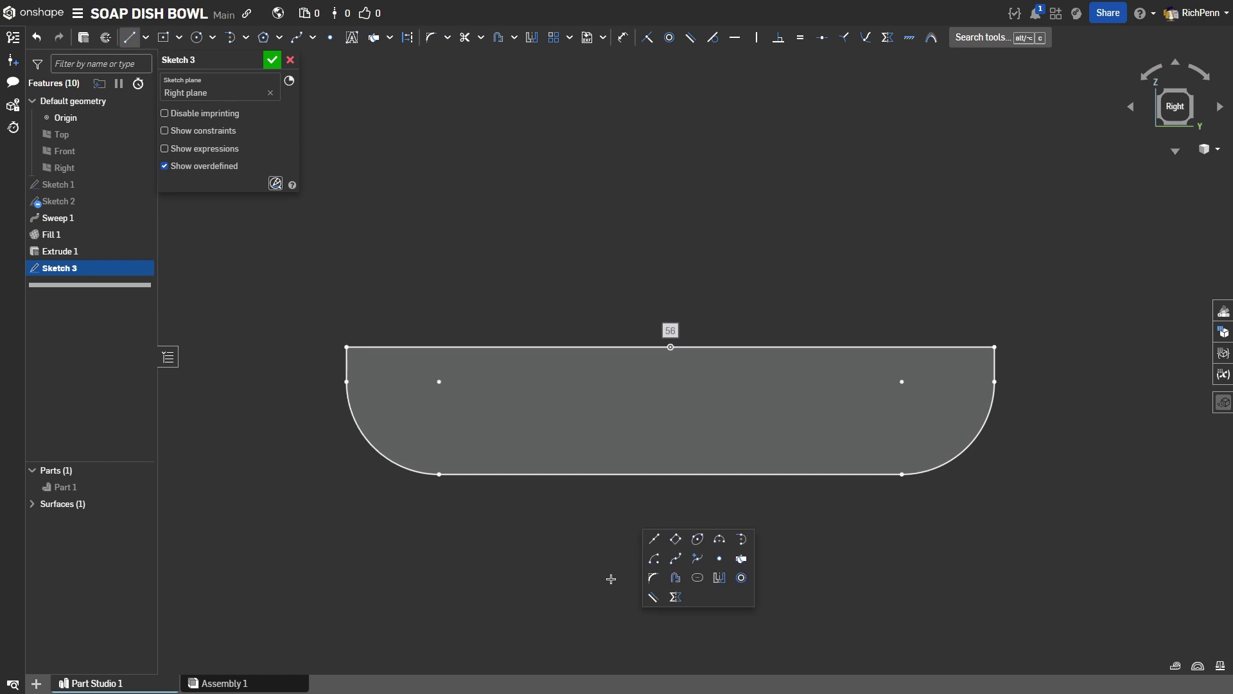
left_click(654, 557)
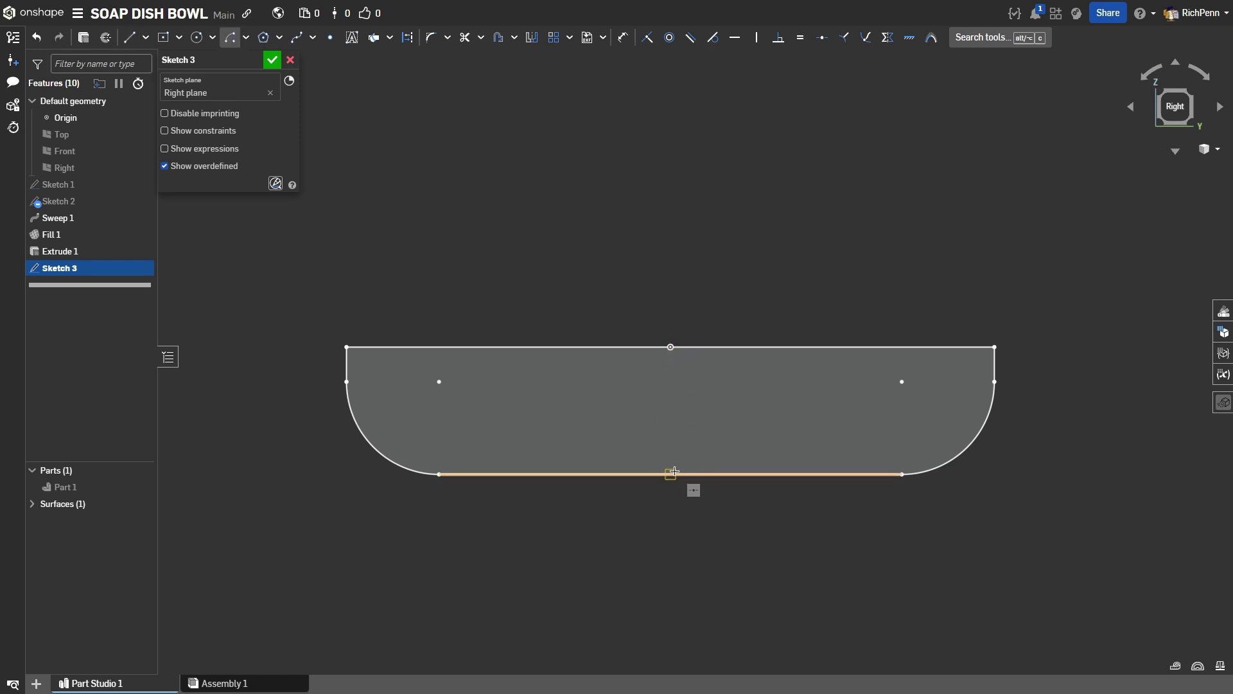
left_click(671, 474)
left_click(635, 473)
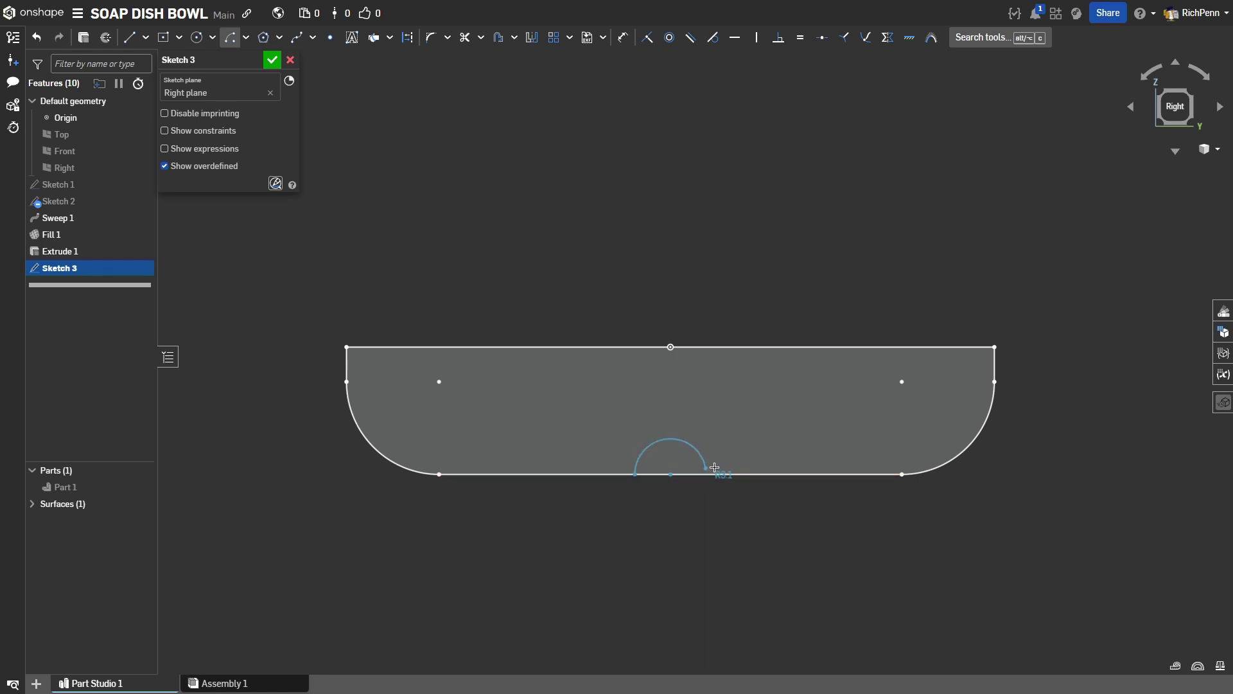
type("5")
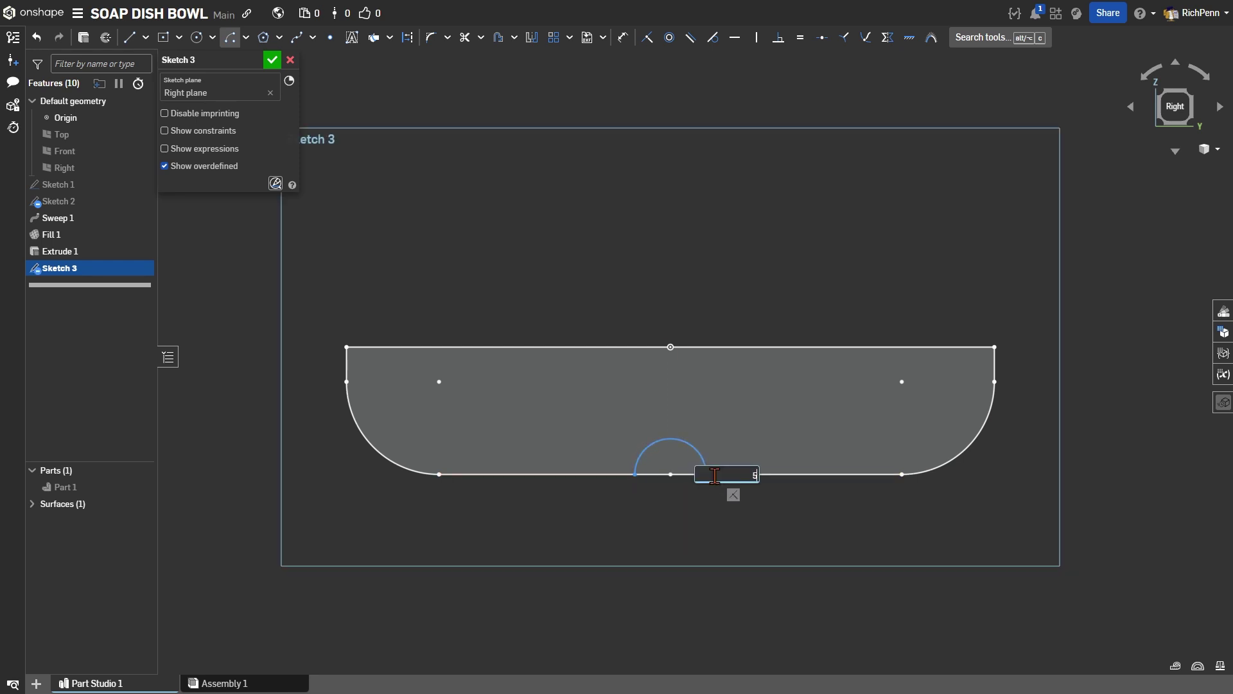
key("Return")
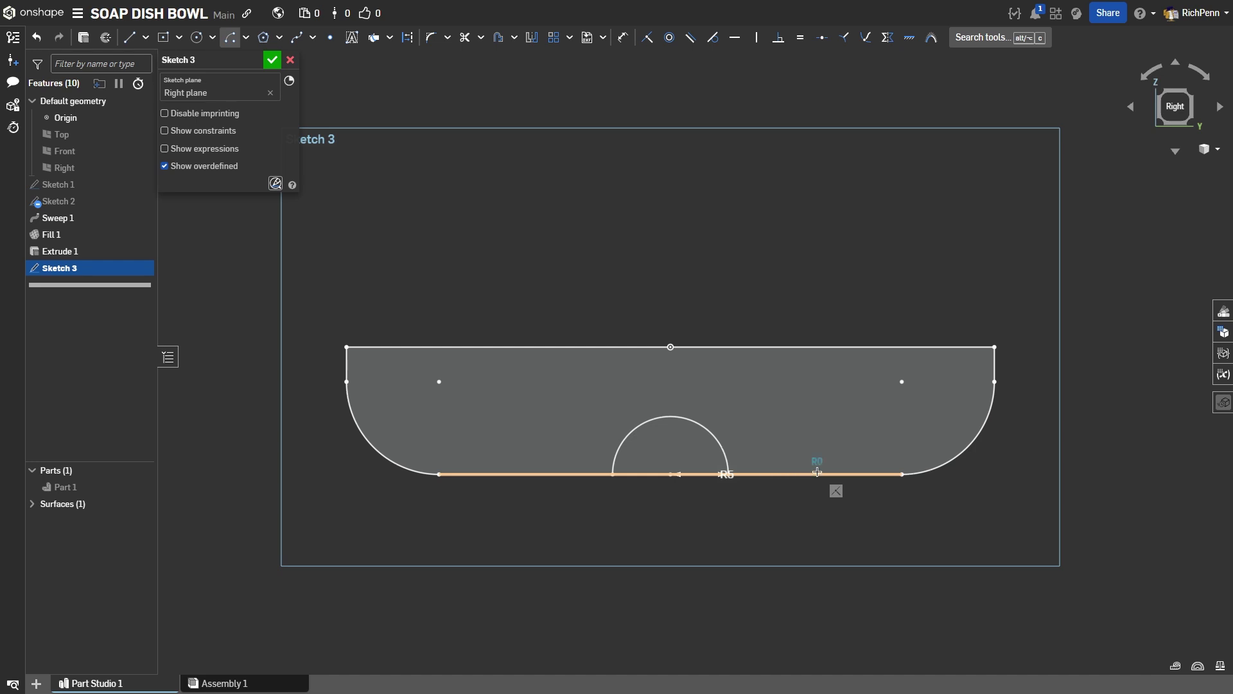
Sketch a second upward semicircular arc of 5 mm radius on the floor line, to the right of the central one
left_click(771, 474)
left_click(867, 474)
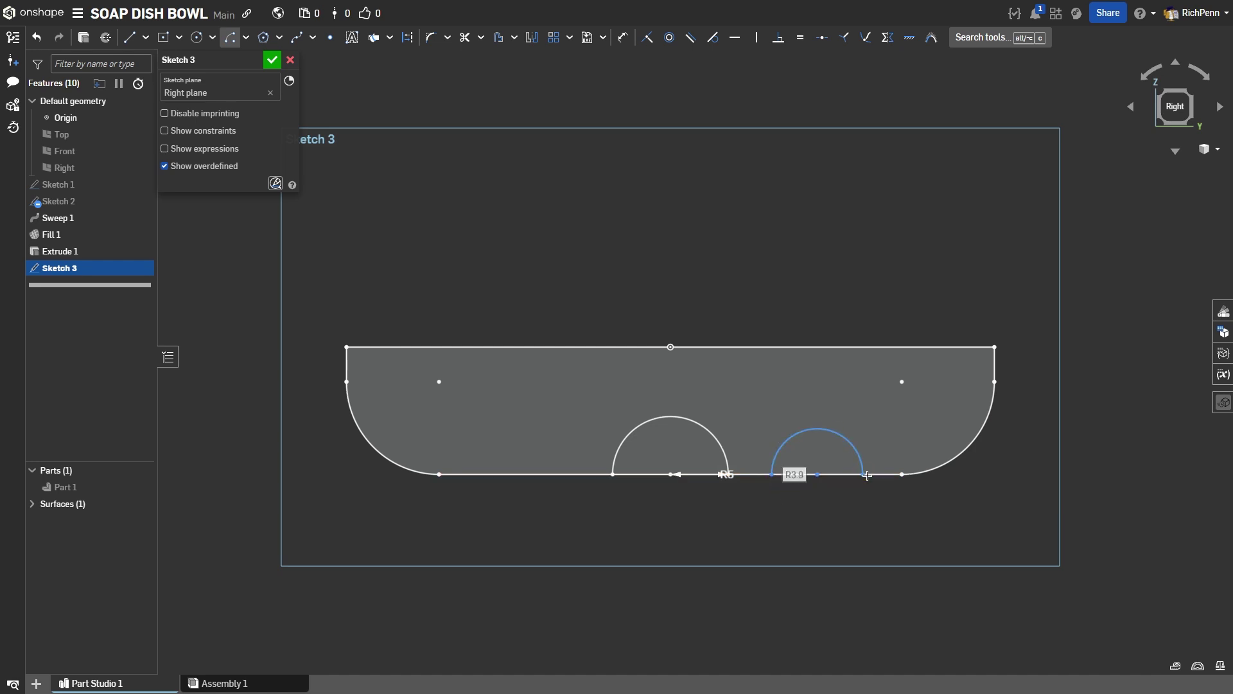
type("5")
key("Return")
key("Escape")
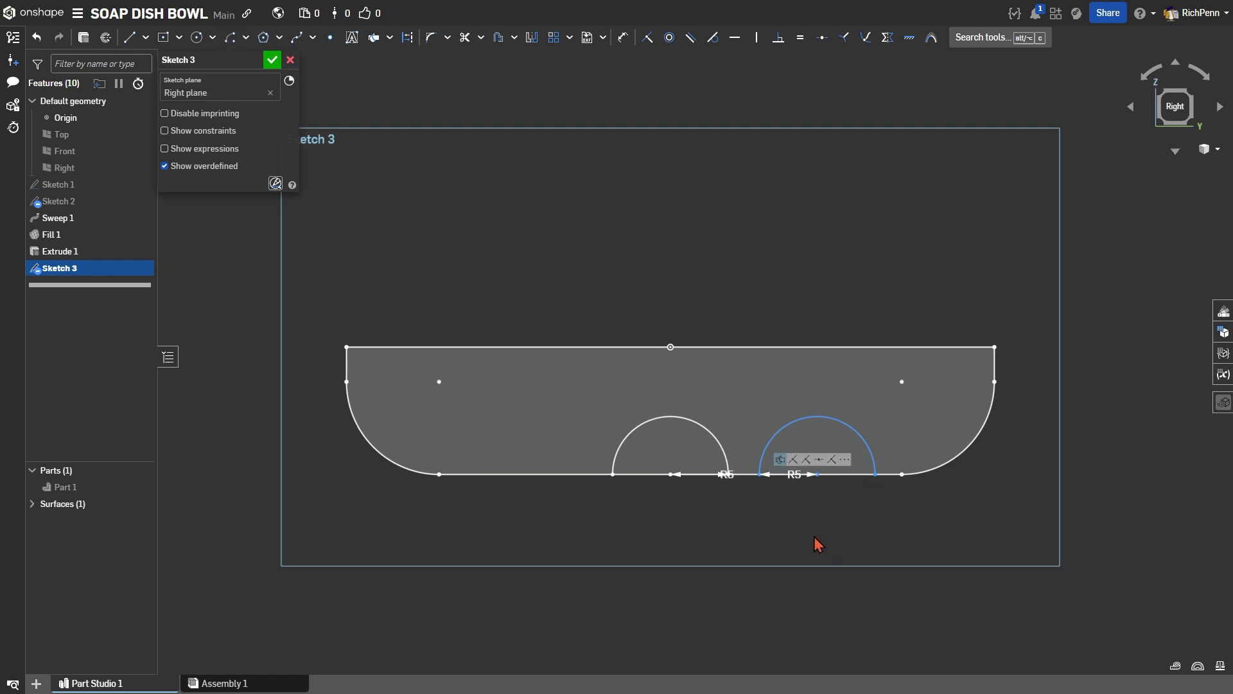
Dimension the distance between the centres of the two semicircular arcs as 14 mm
key("d")
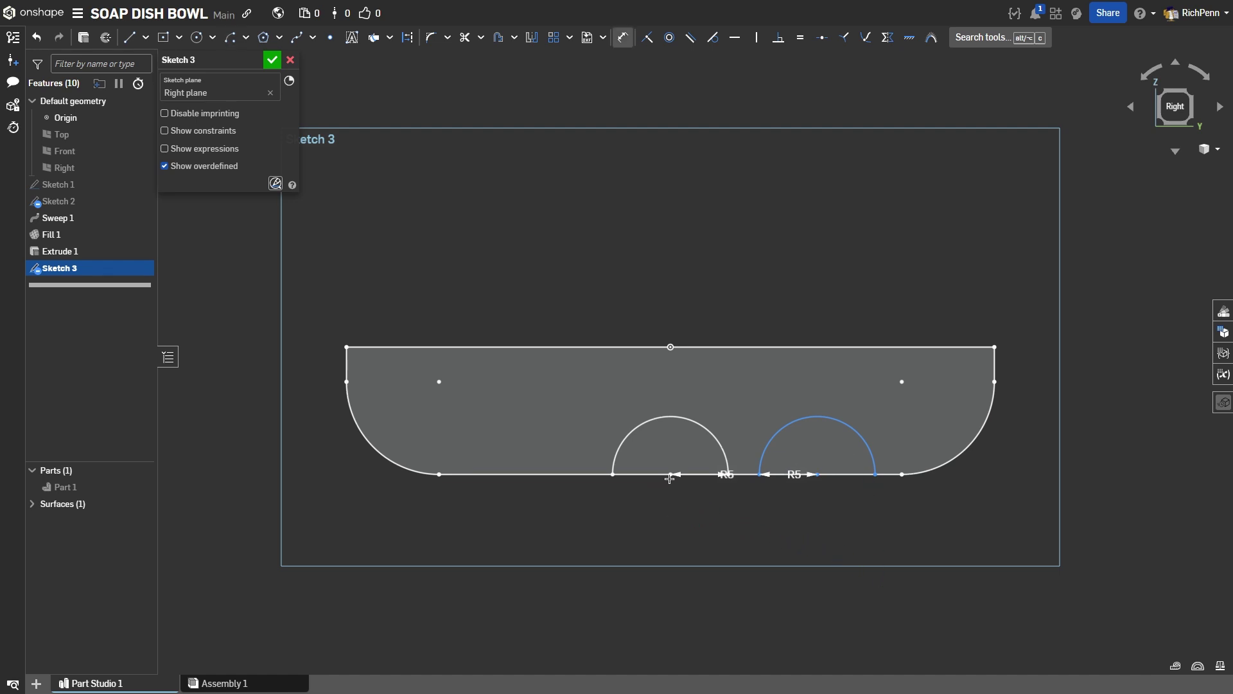
left_click(670, 476)
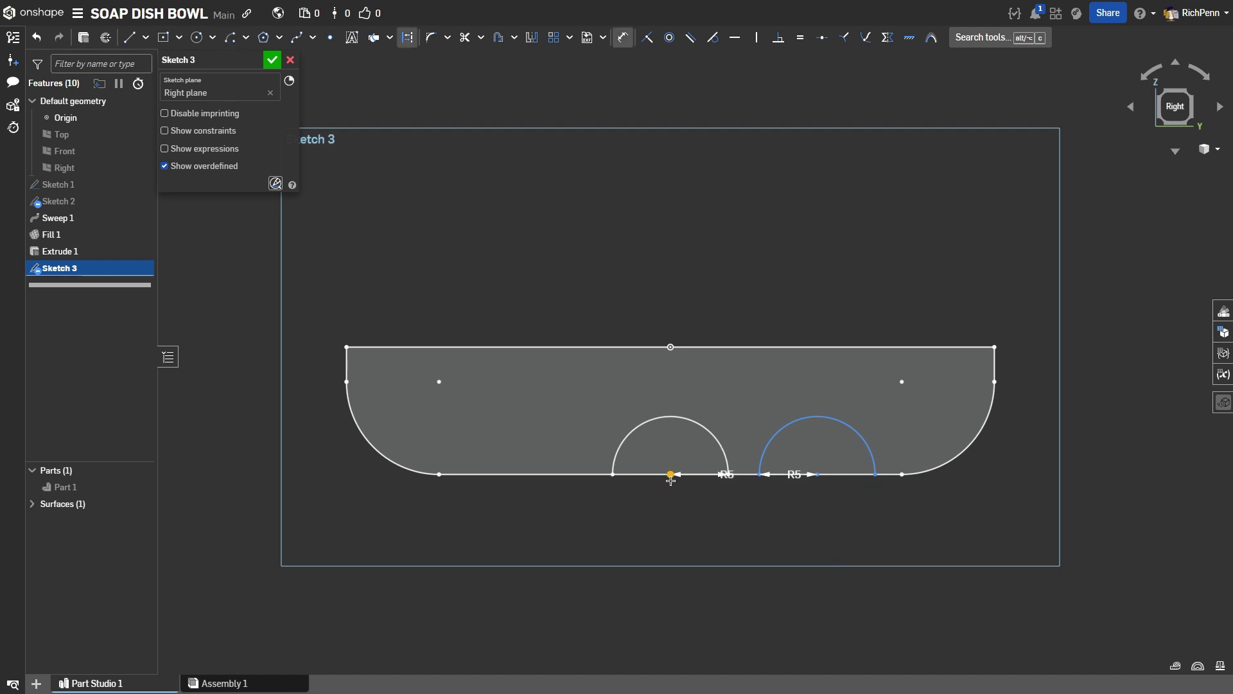
left_click(817, 473)
left_click(760, 525)
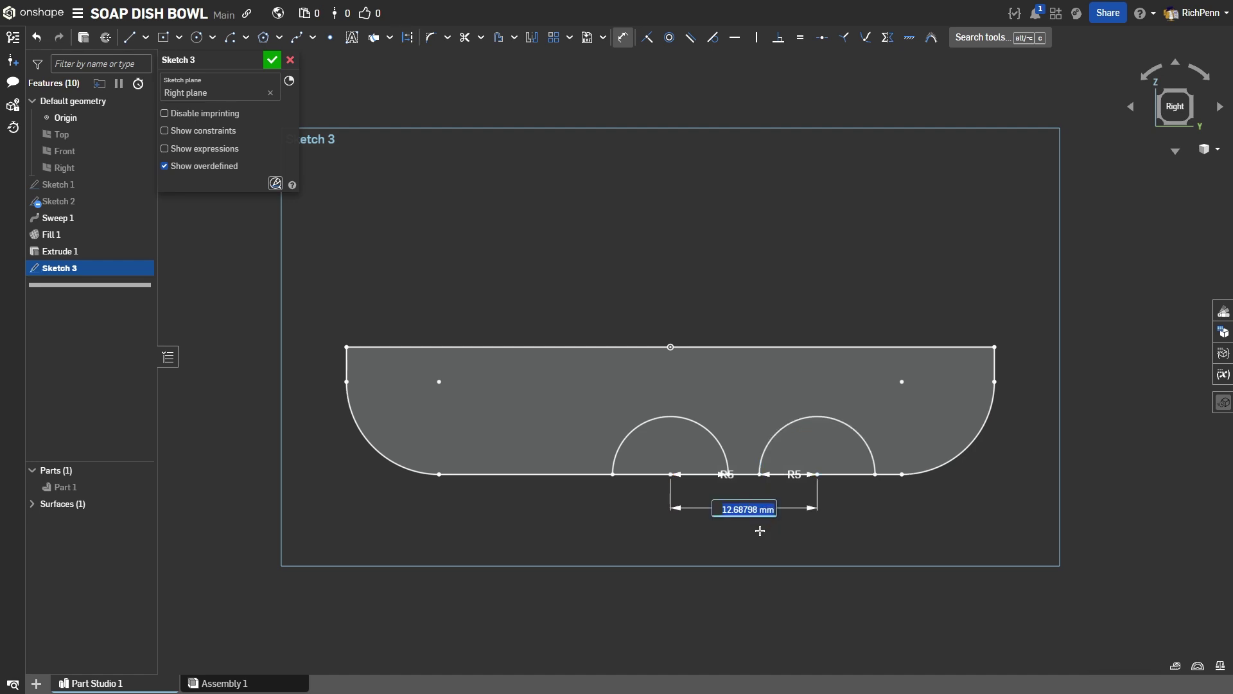
type("14")
key("Return")
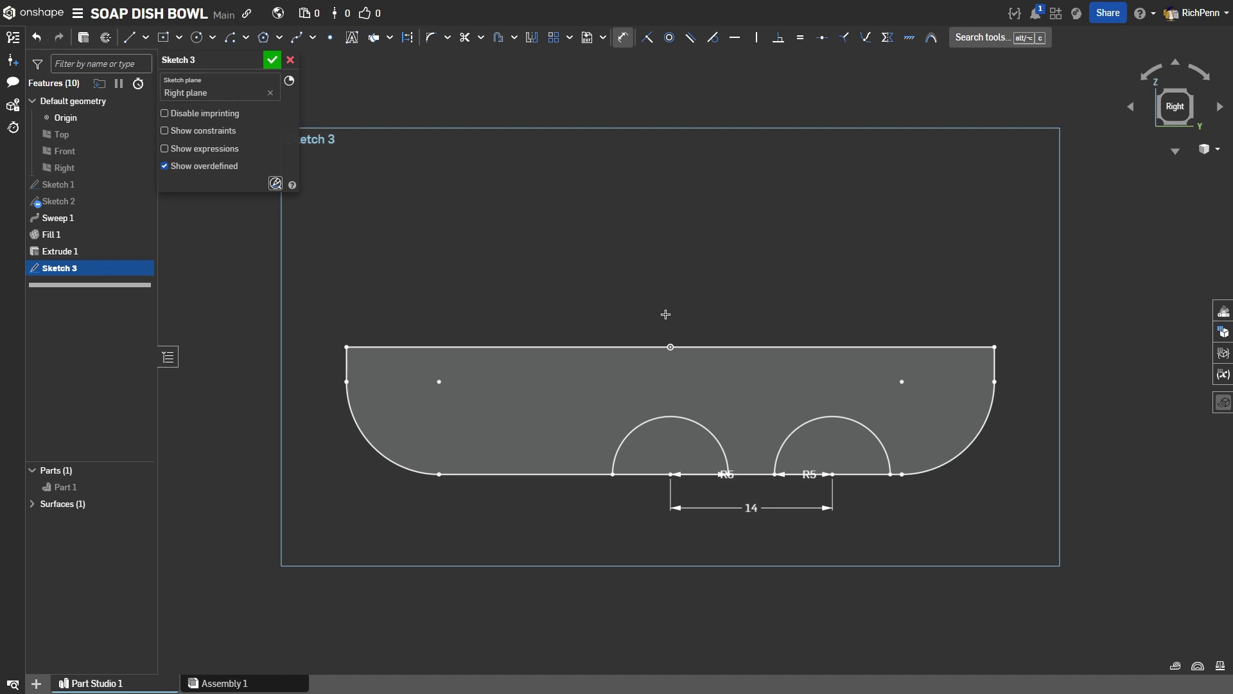
Draw a short vertical construction line upward from the origin
key("l")
key("q")
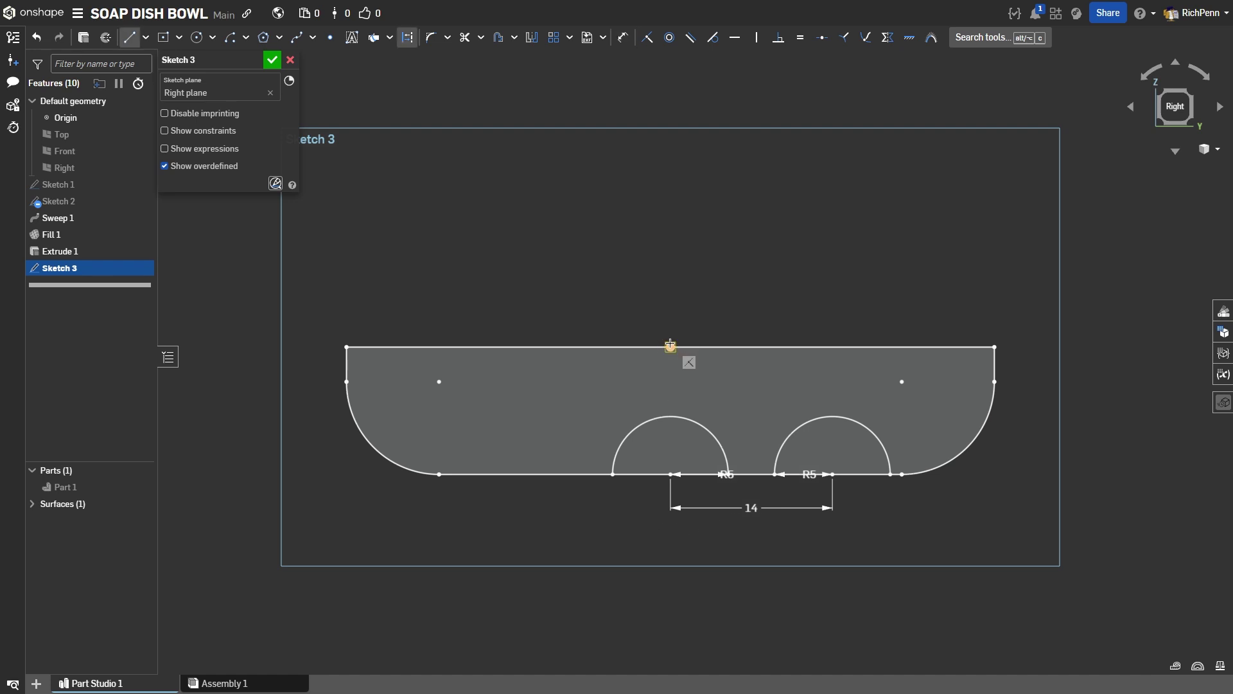
left_click(670, 347)
left_click(670, 305)
key("Escape")
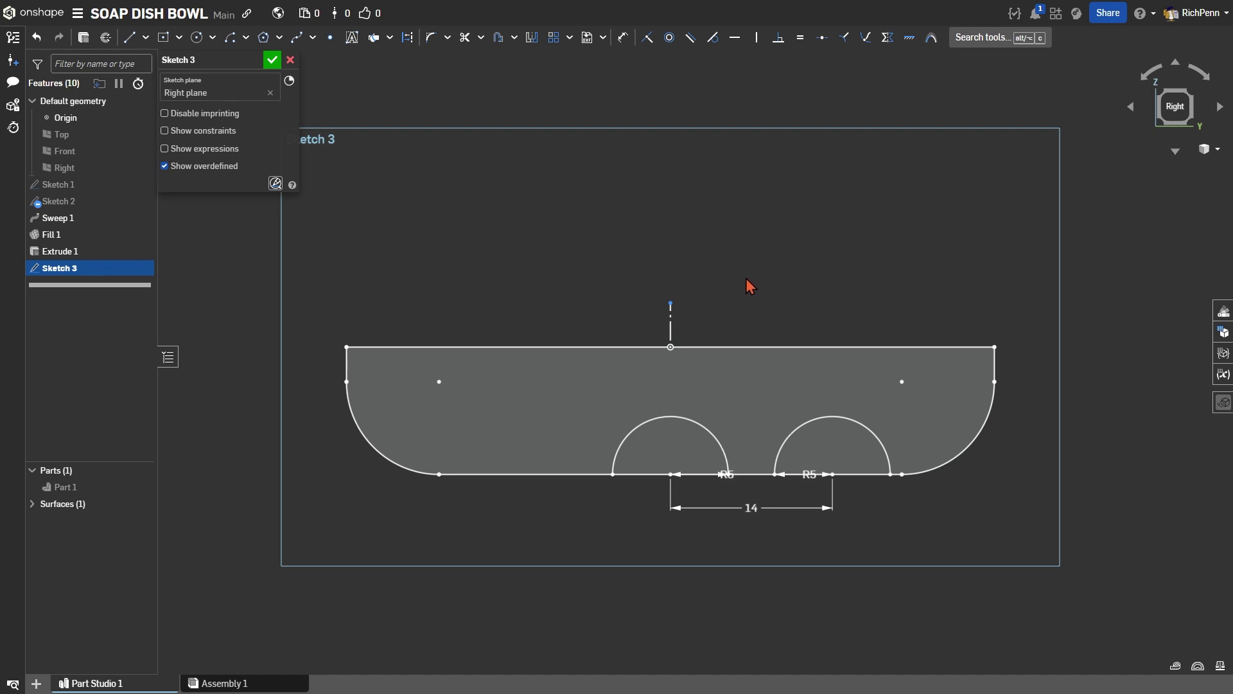
Show the reference planes, mirror the off-centre arc across the Front plane, and finish Sketch 3
key("p")
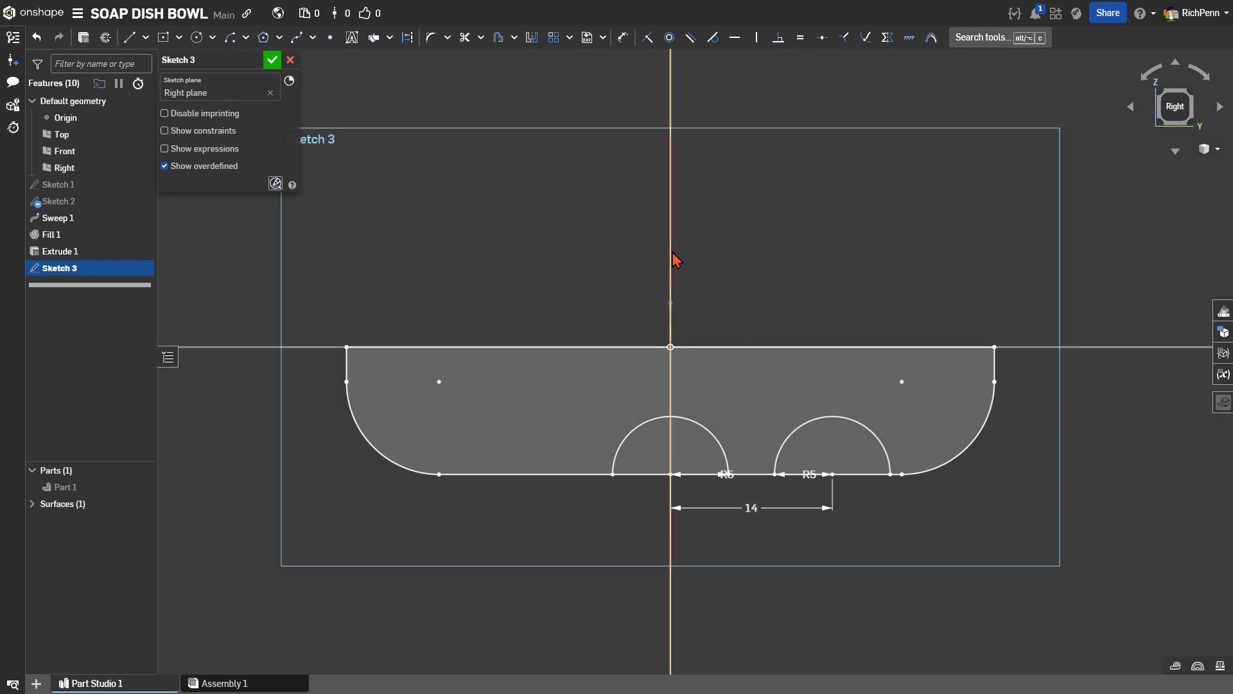
left_click(532, 40)
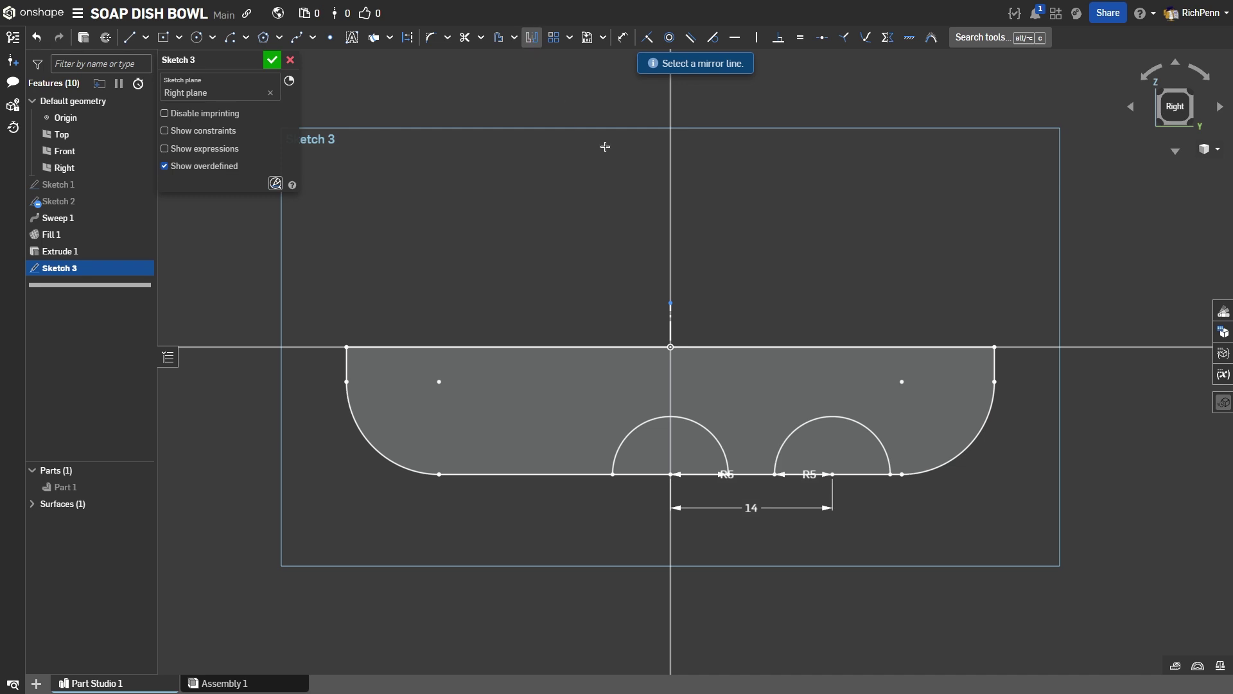
left_click(670, 204)
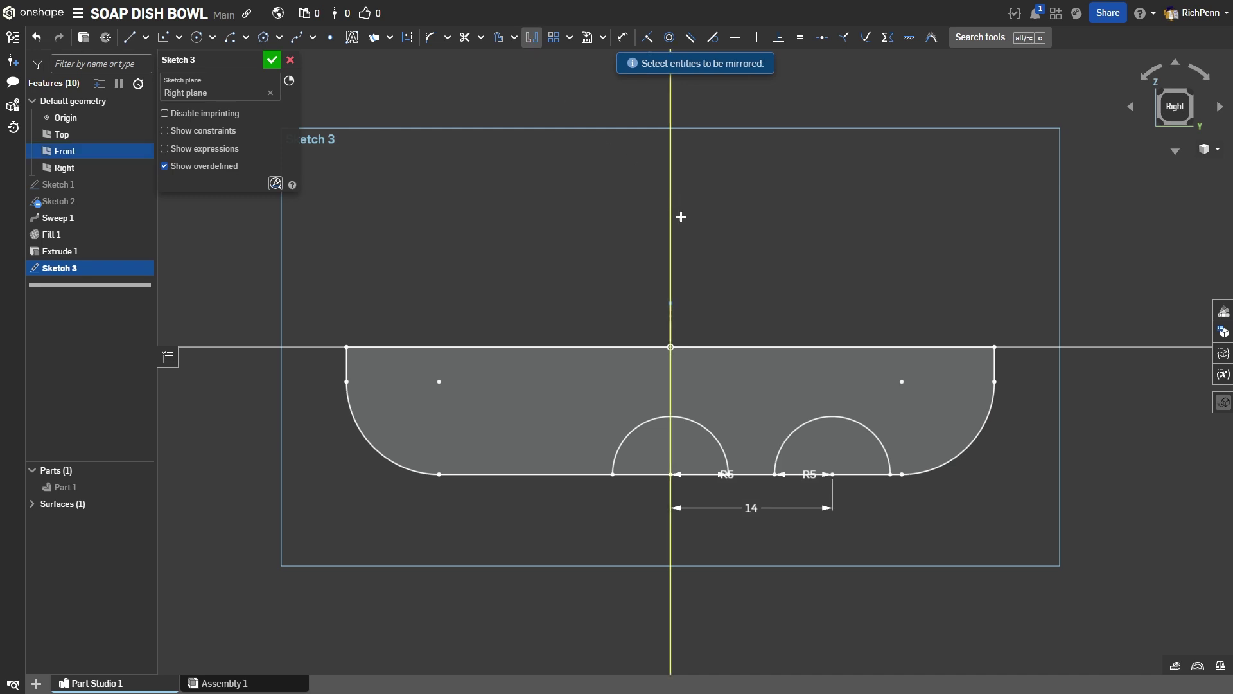
left_click(844, 419)
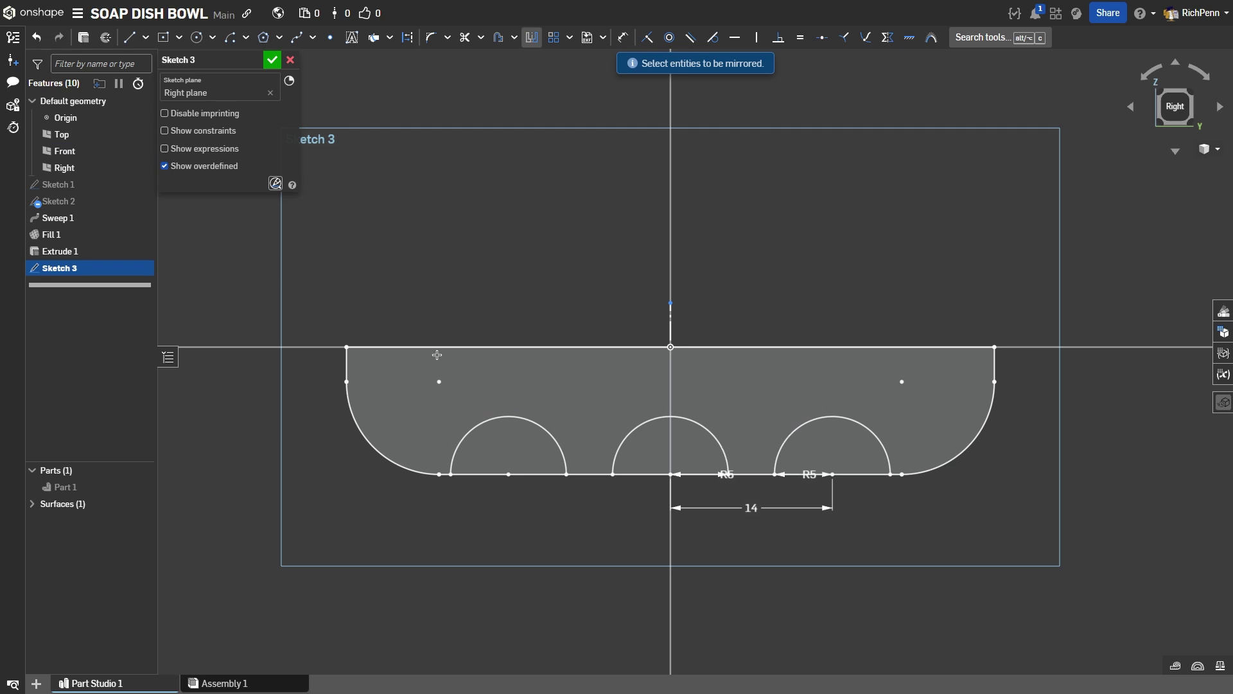
left_click(272, 60)
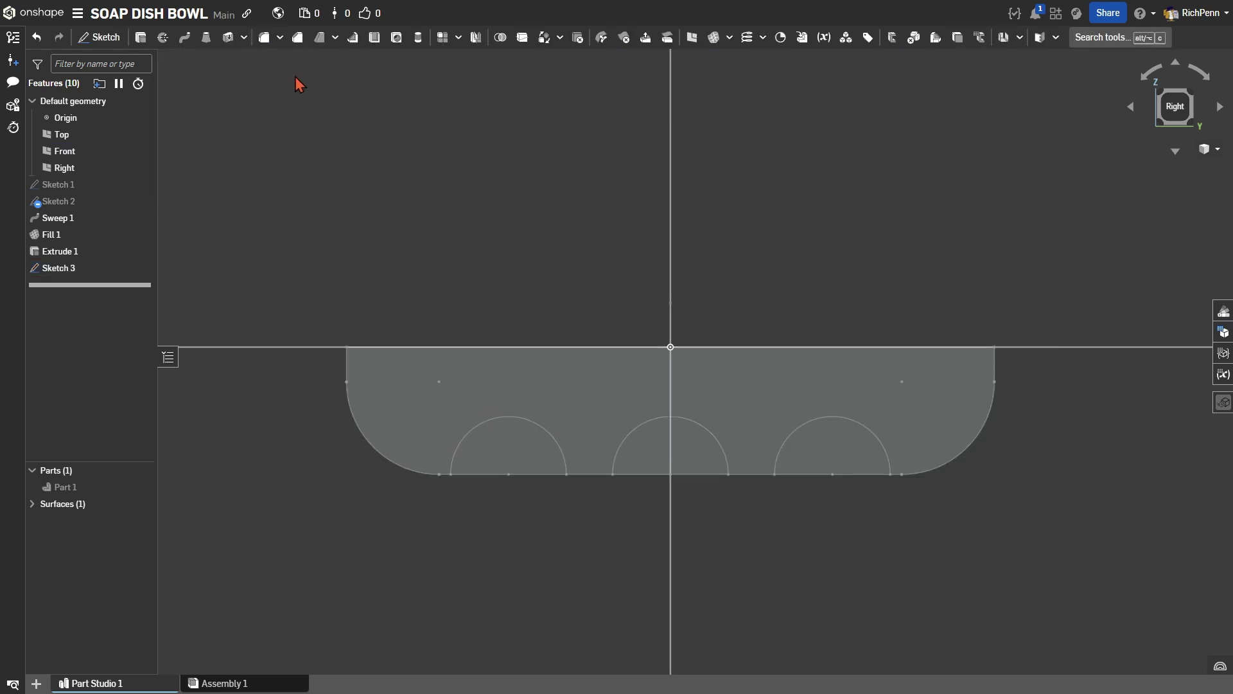
Show Part 1 and extrude the Sketch 3 region above the three semicircles 2 mm symmetrically, adding it to Part 1 as a divider
left_click(141, 487)
right_click_drag(218, 499, 271, 534)
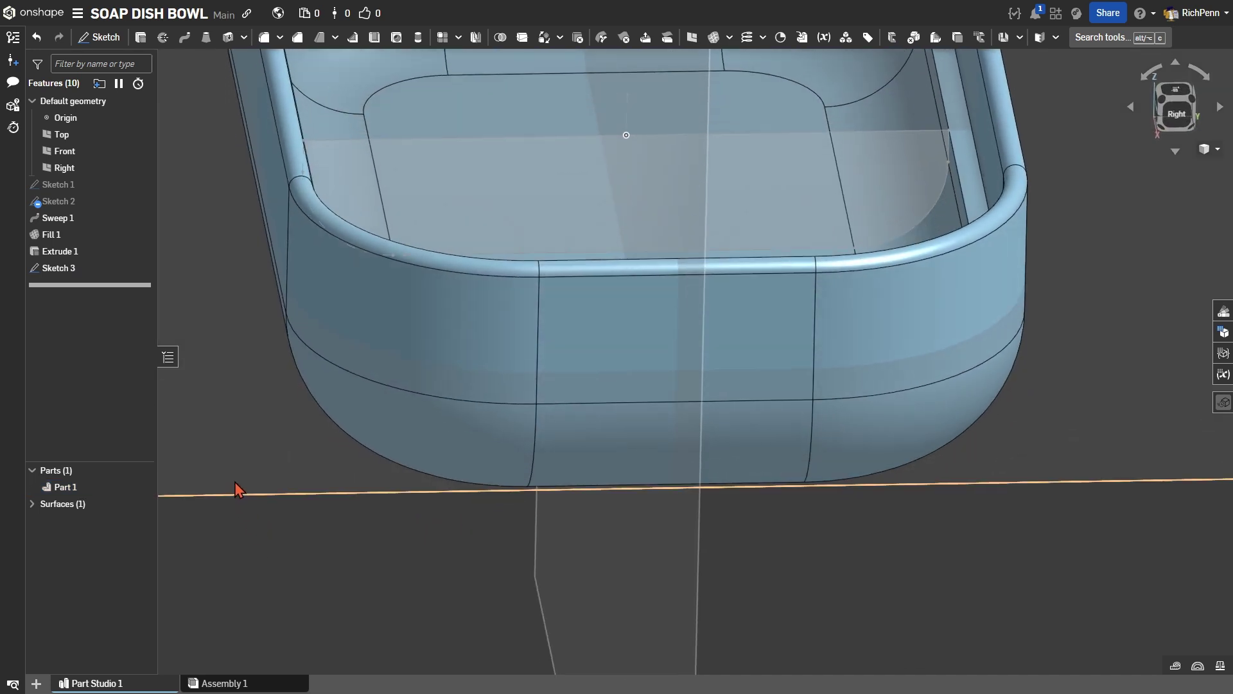
right_click_drag(237, 495, 358, 509)
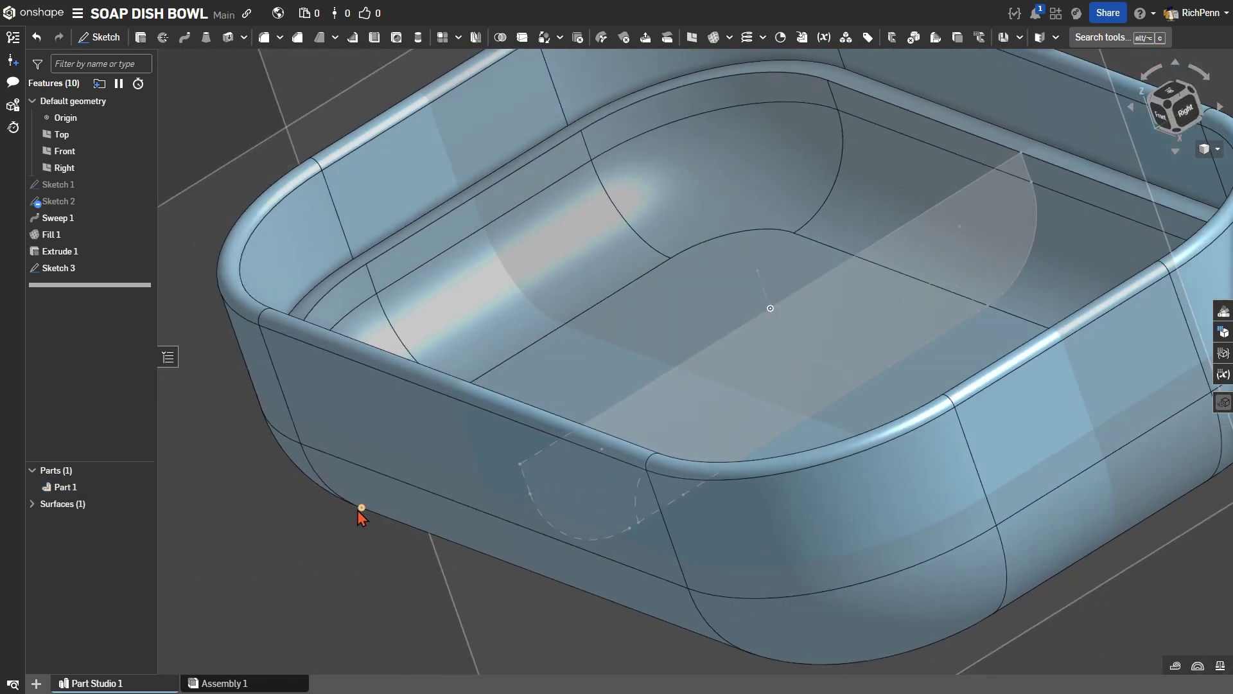
left_click(753, 364)
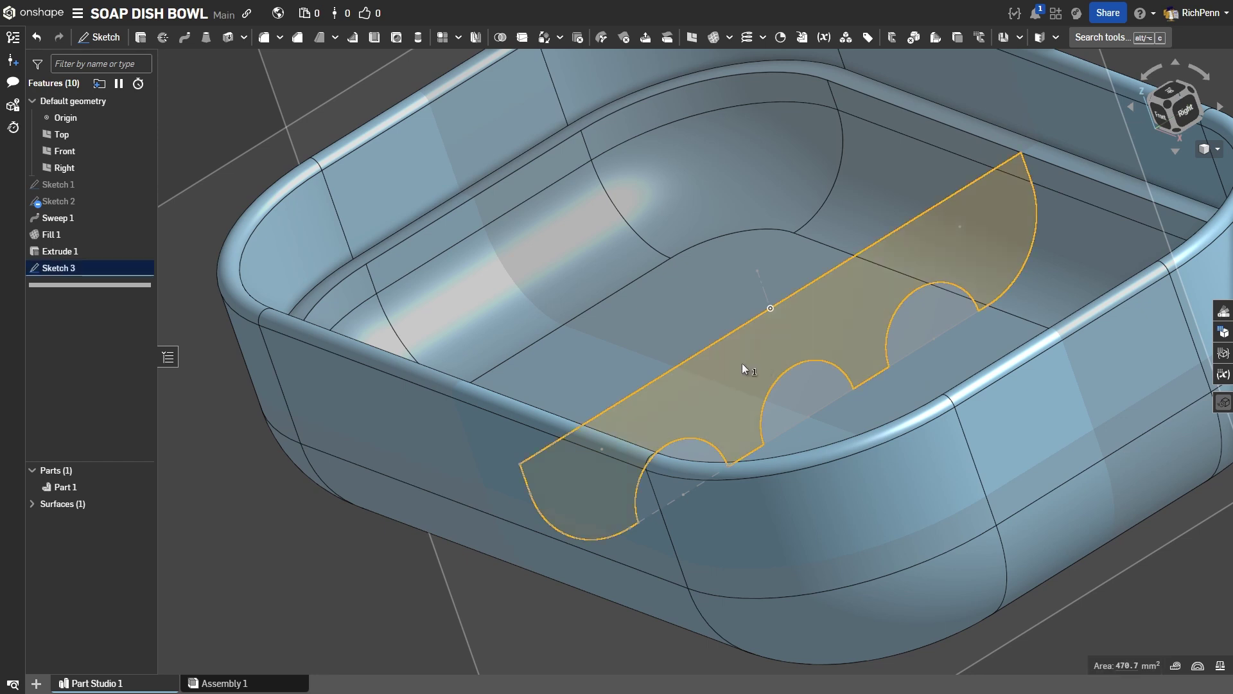
left_click(141, 38)
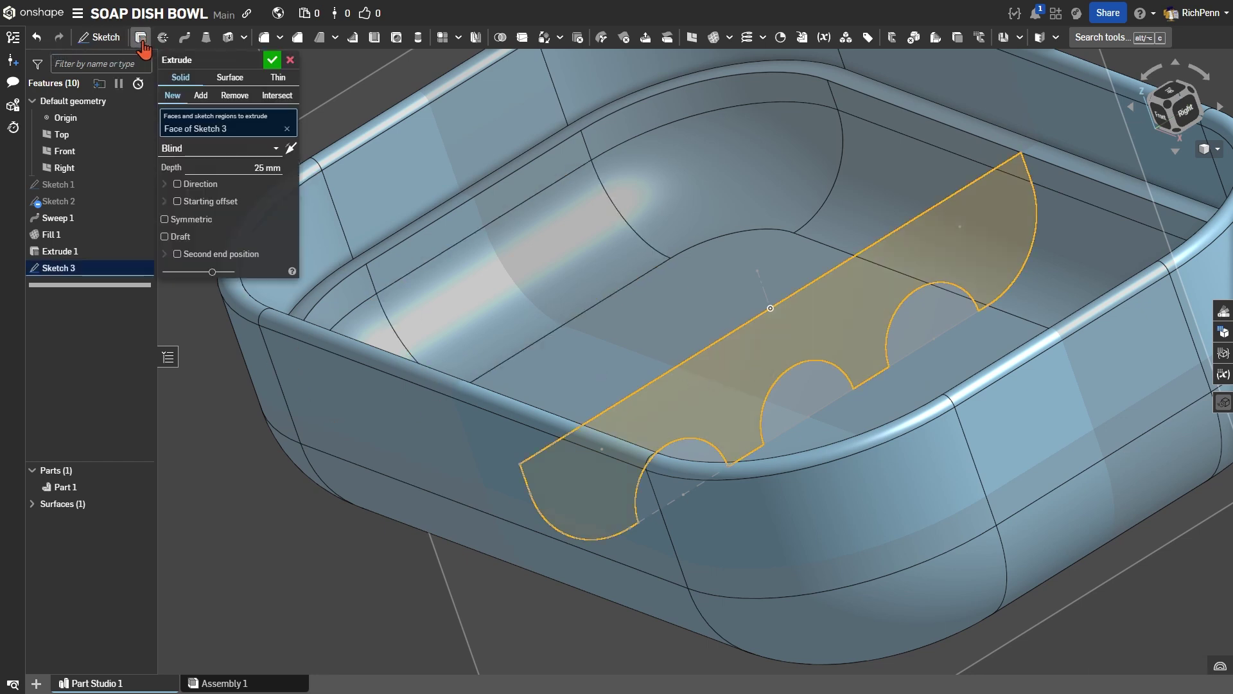
left_click(248, 164)
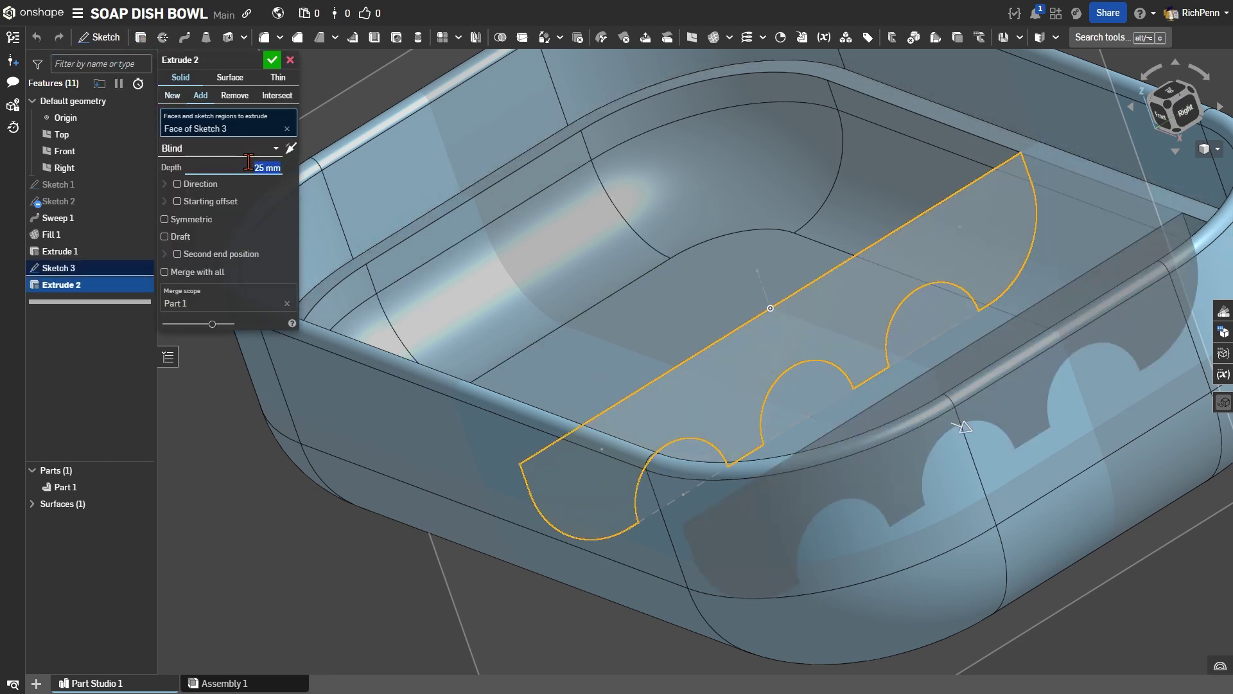
type("2")
key("Return")
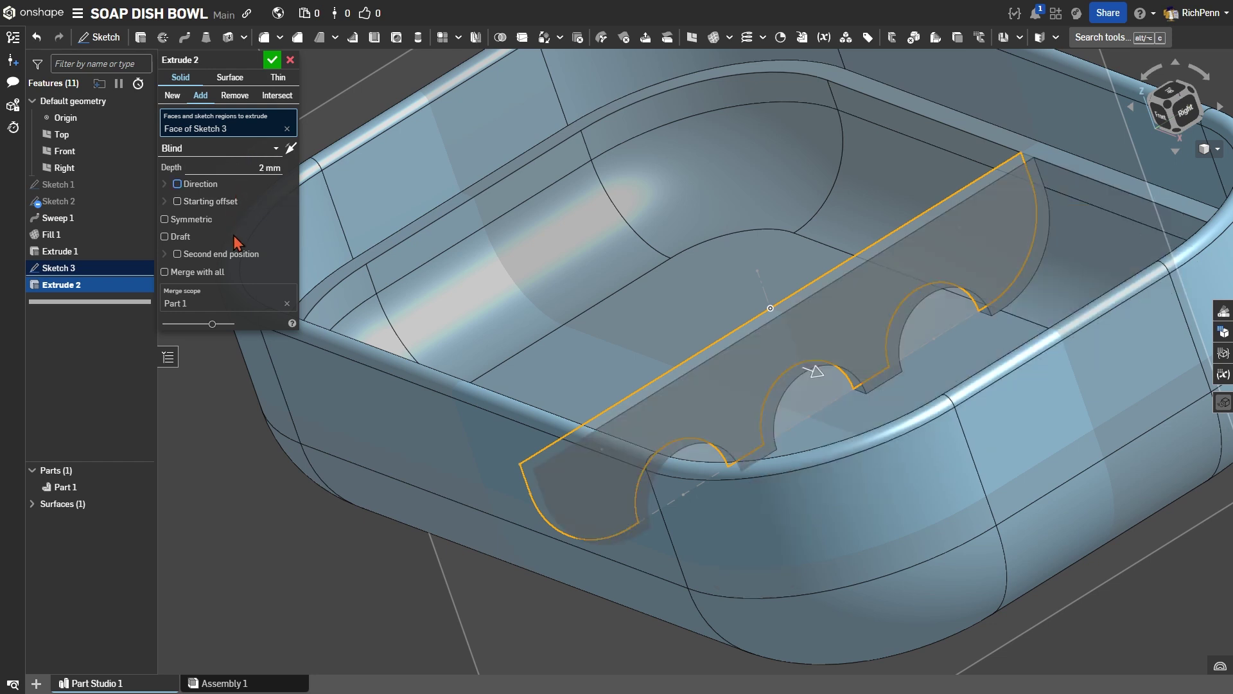
left_click(194, 219)
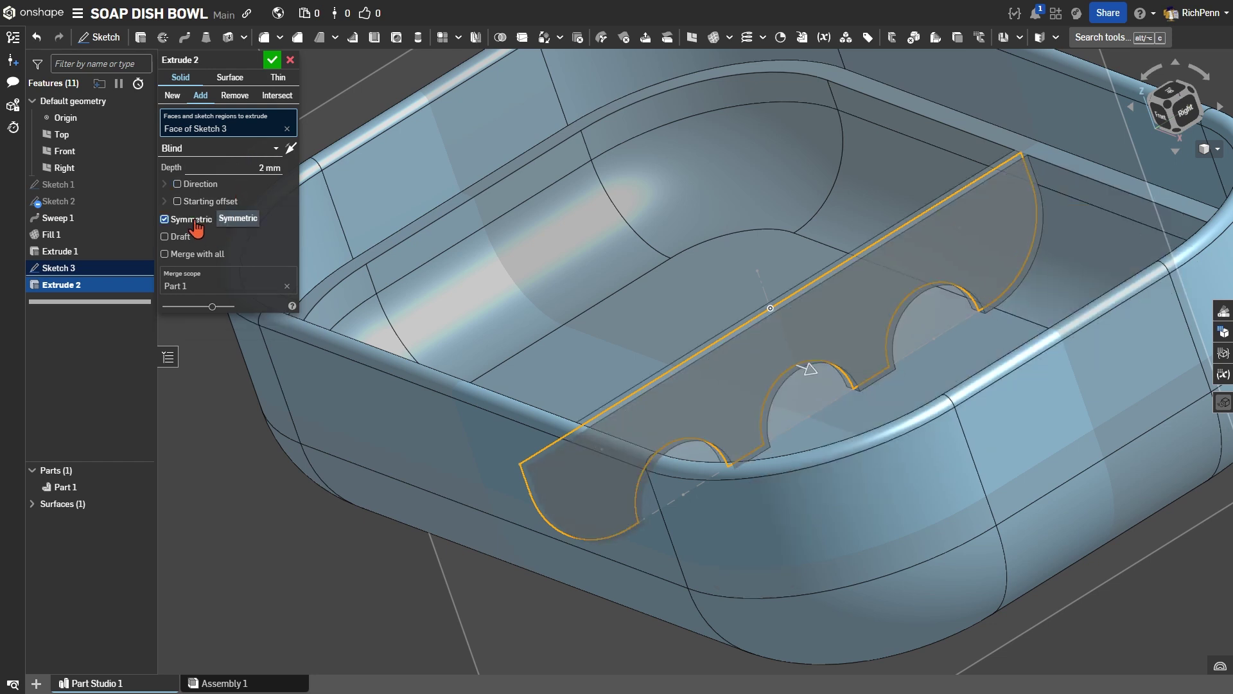
left_click(273, 62)
Set up a 2 mm radius fillet on one side of the divider, along its two middle feet and both curved wall edges
right_click_drag(509, 225, 572, 261)
scroll(573, 260, "up", 5)
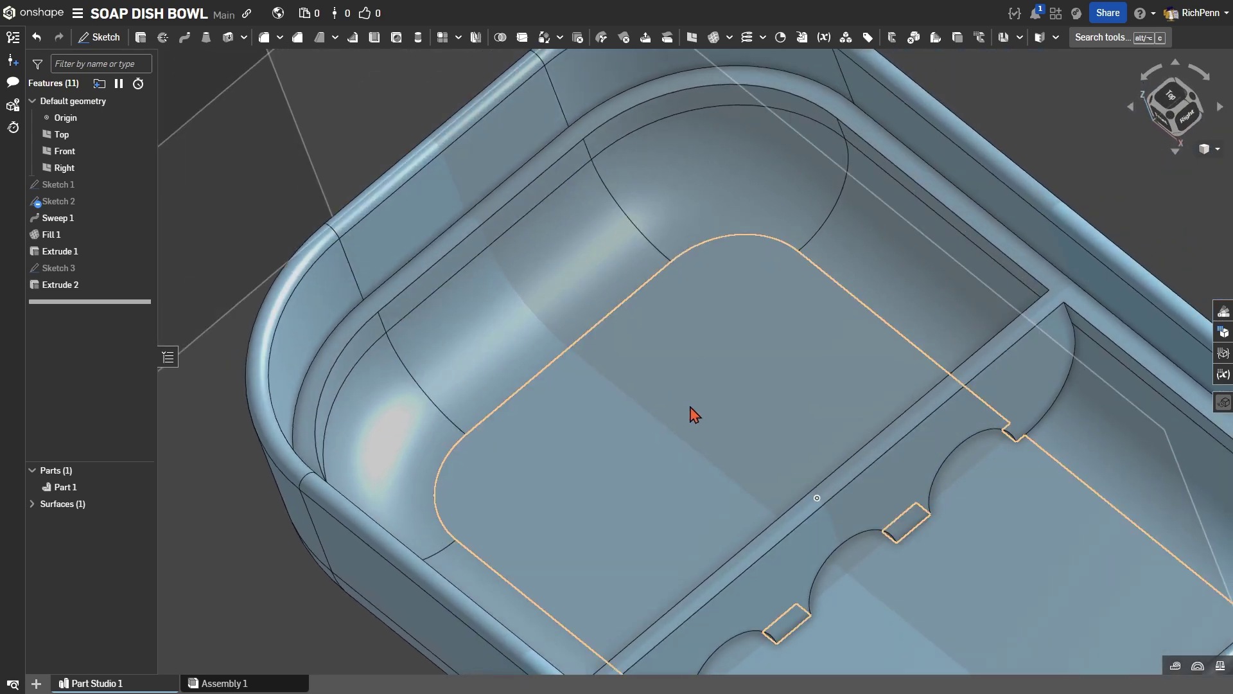
middle_click_drag(695, 415, 551, 275)
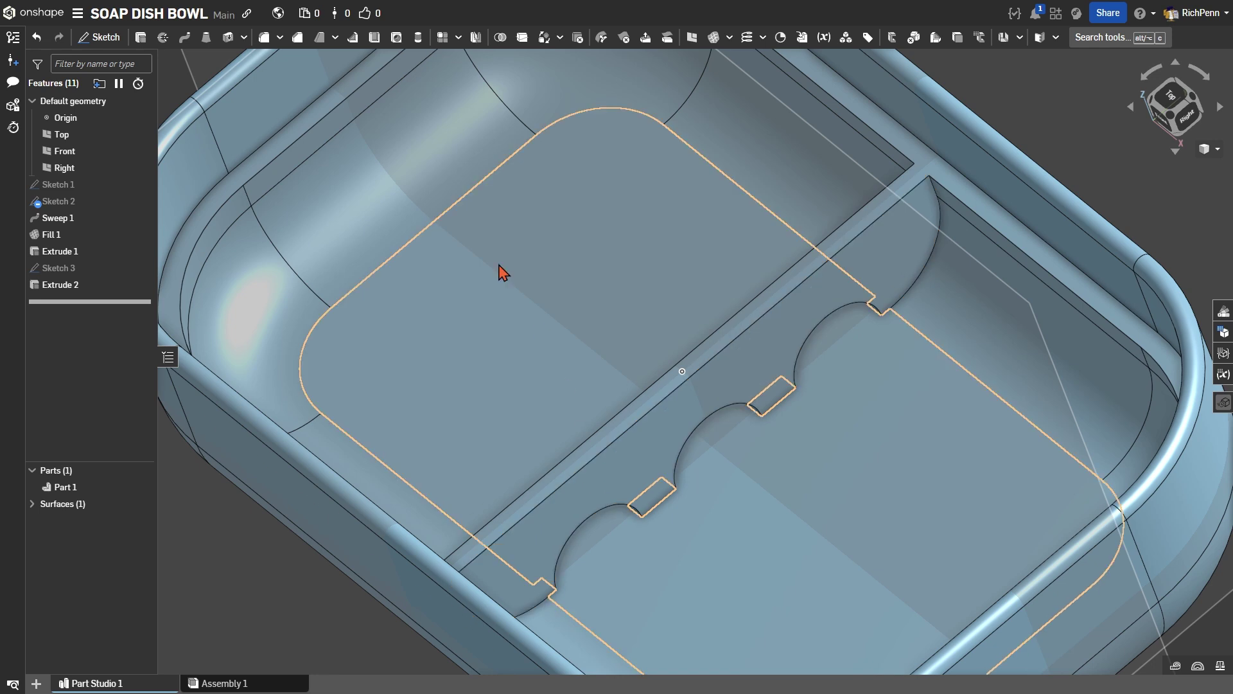
left_click(264, 37)
left_click(270, 173)
type("2")
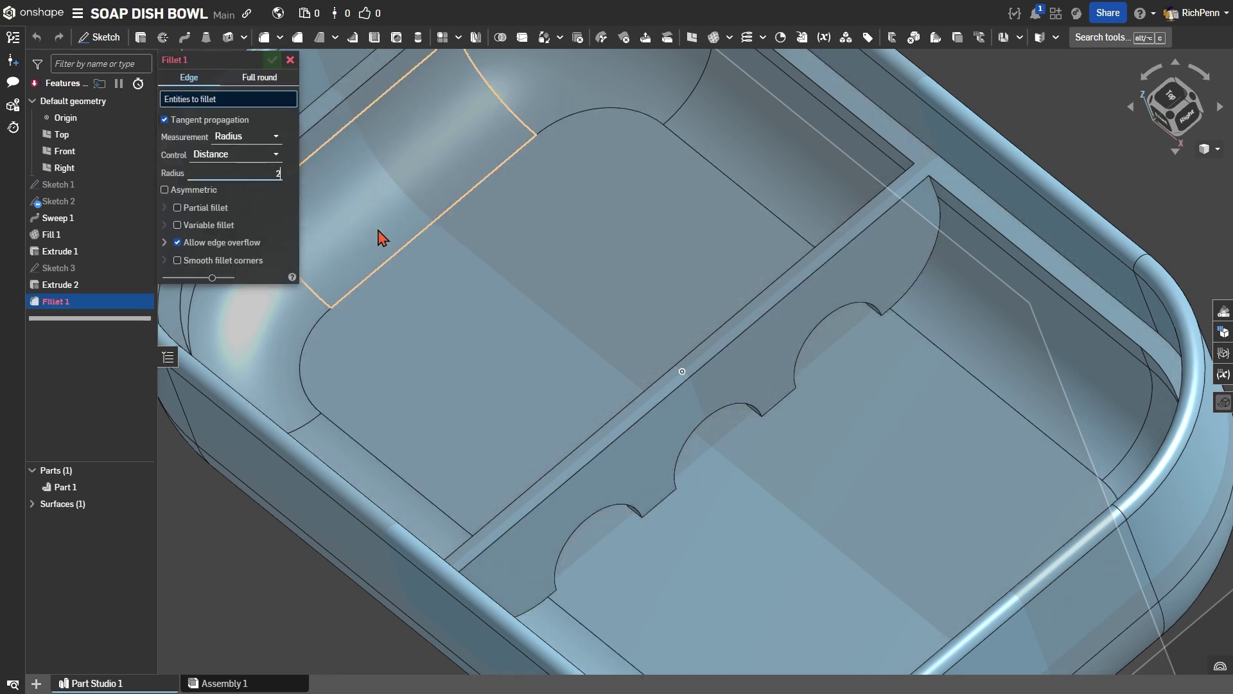
key("Tab")
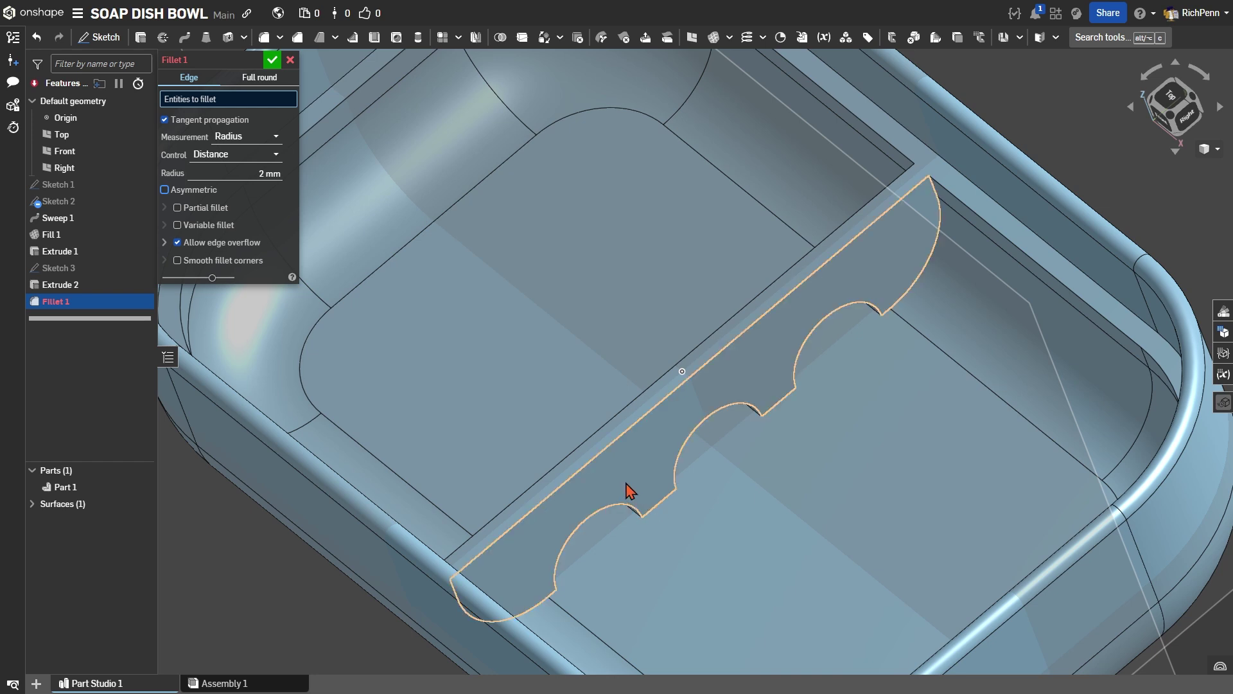
left_click(656, 508)
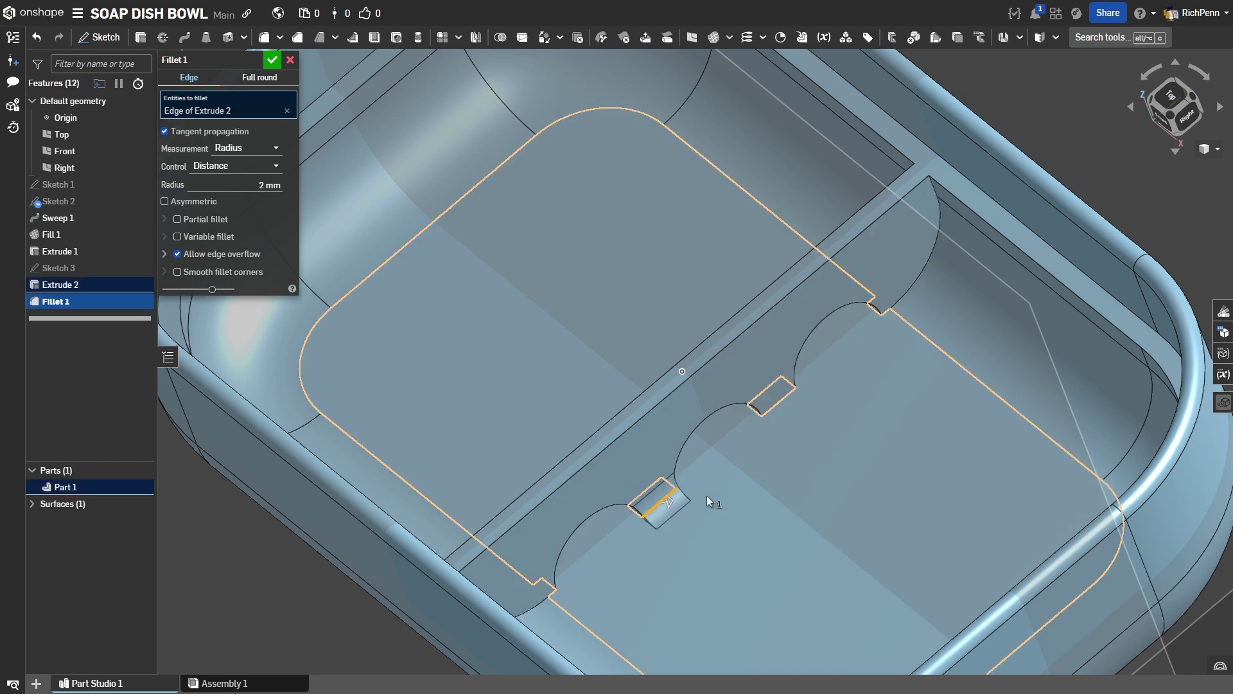
left_click(769, 409)
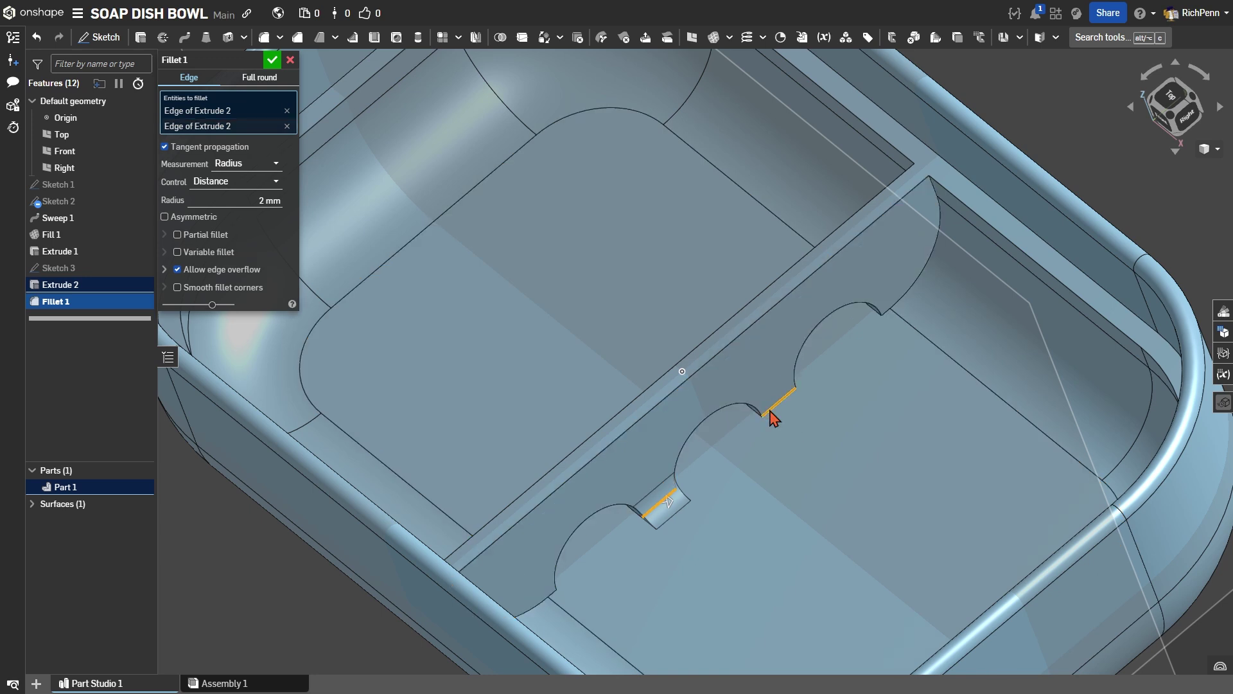
left_click(920, 268)
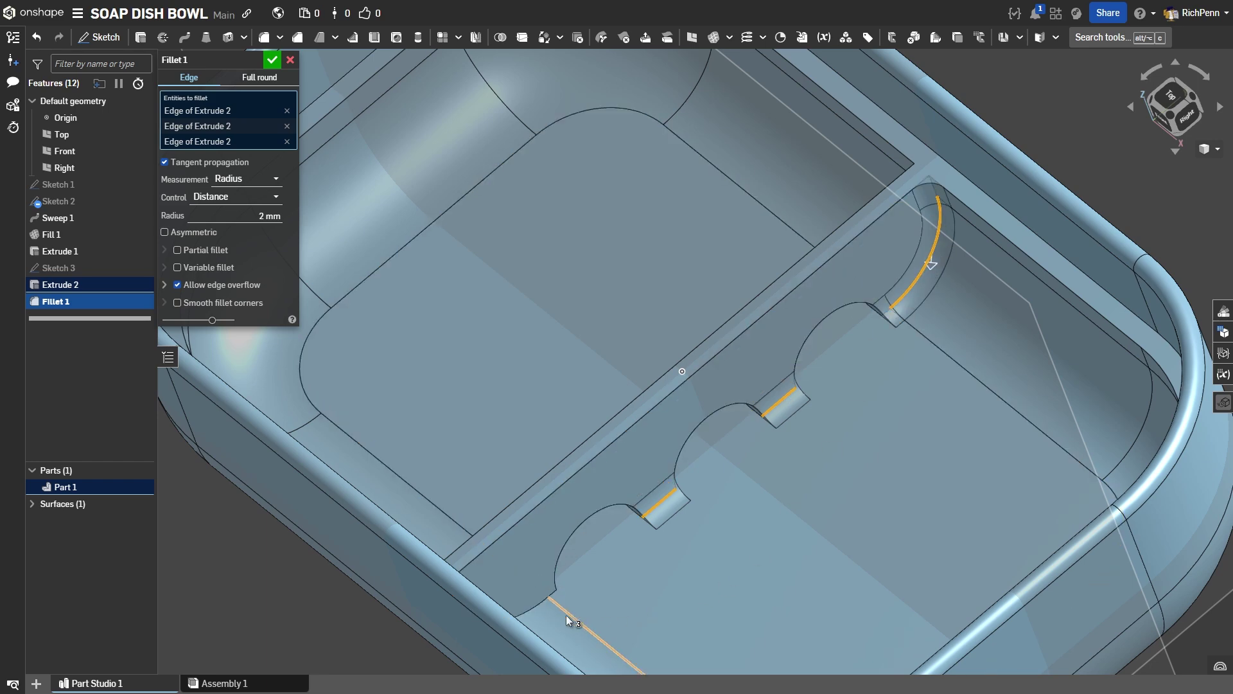
left_click(524, 610)
Add the two middle-foot edges and both curved wall edges on the divider's opposite side to the fillet and finish it
scroll(661, 600, "down", 3)
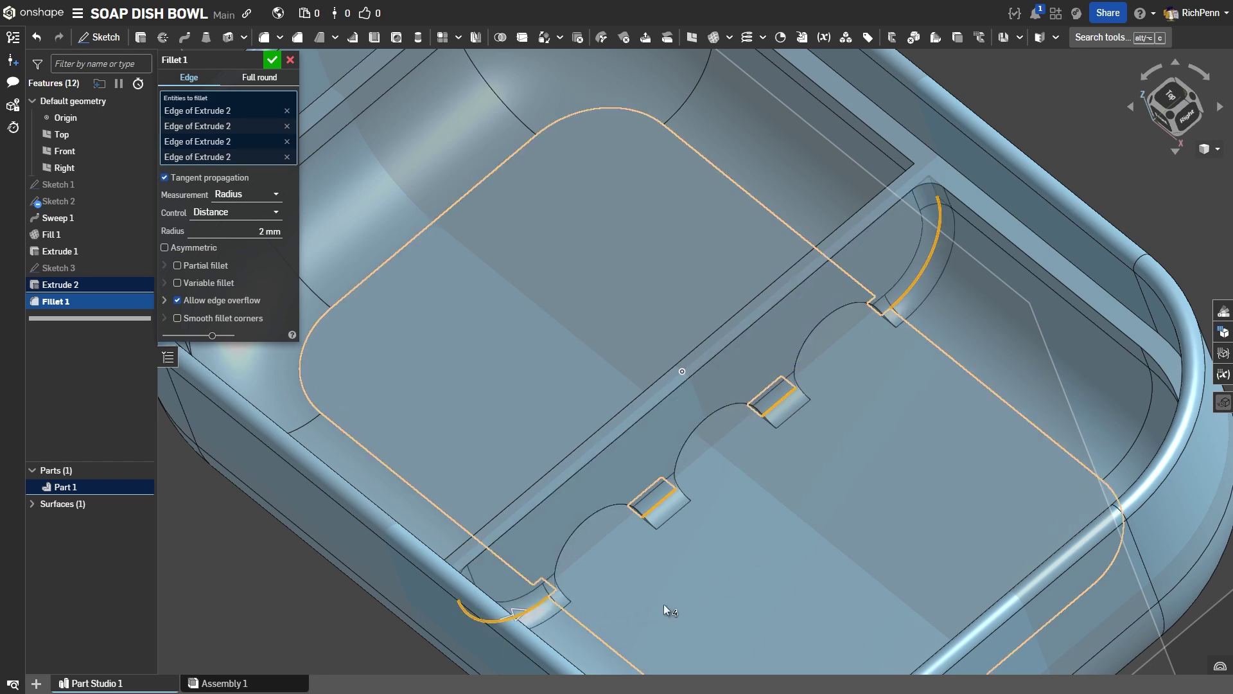
right_click_drag(719, 619, 857, 588)
scroll(856, 510, "up", 3)
scroll(673, 464, "up", 3)
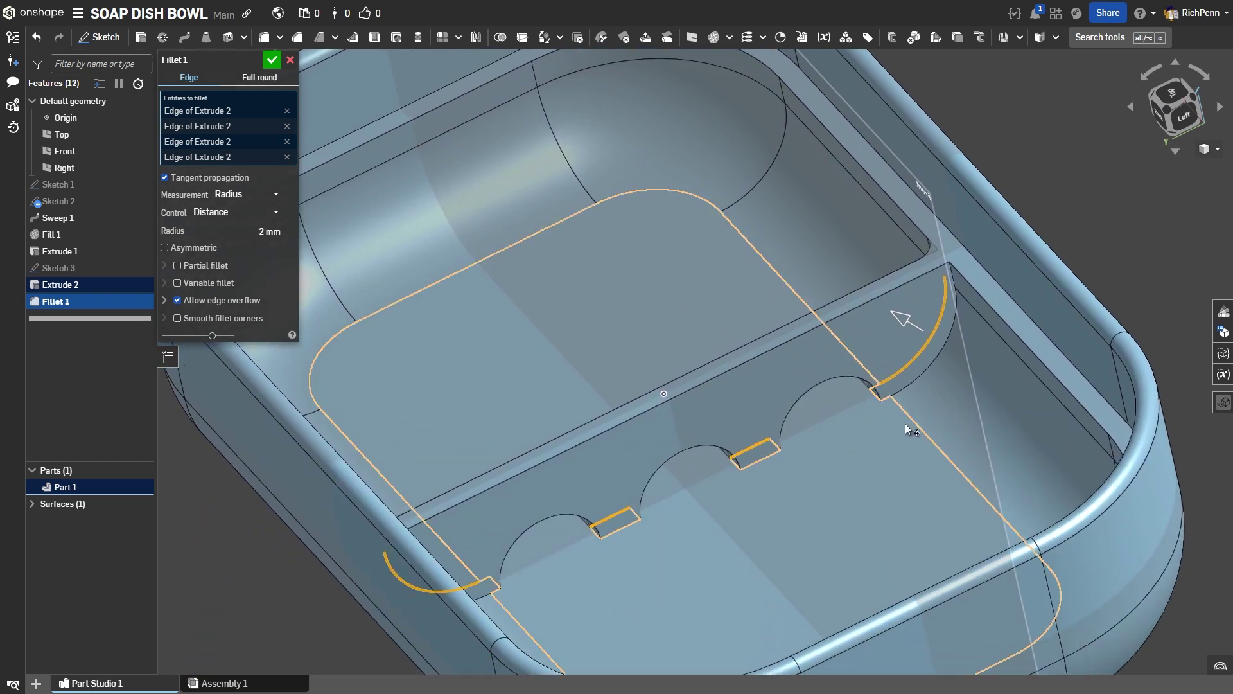
left_click(923, 368)
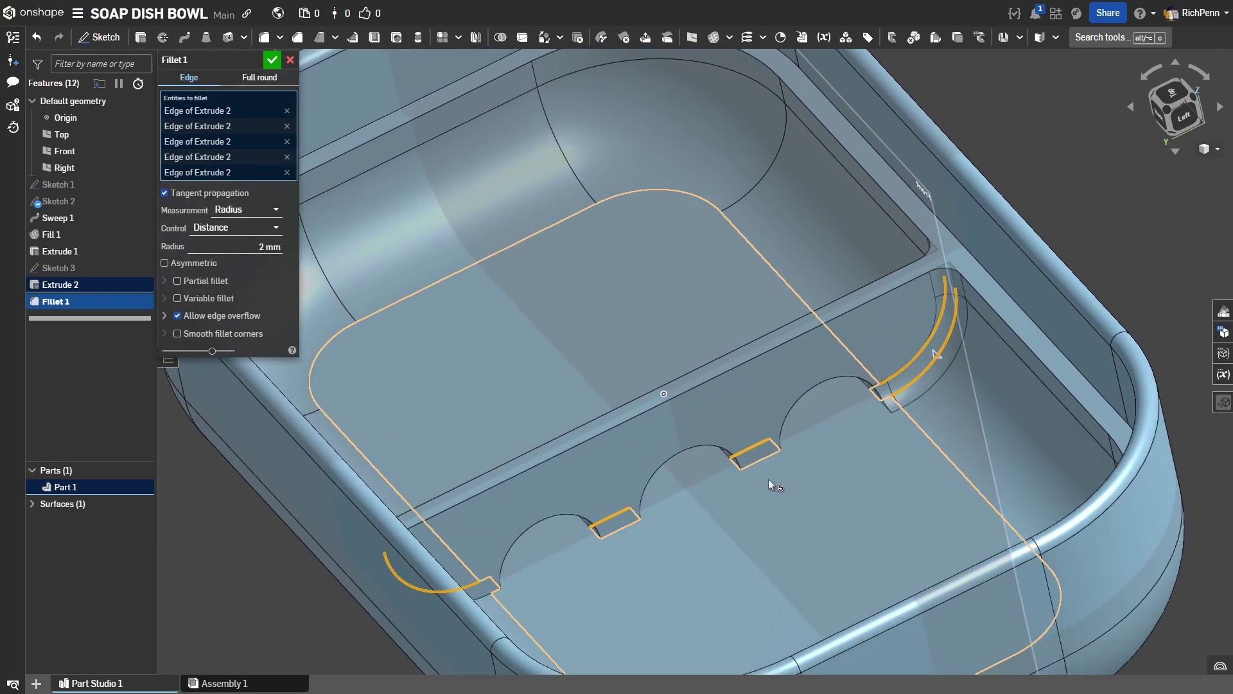
left_click(756, 463)
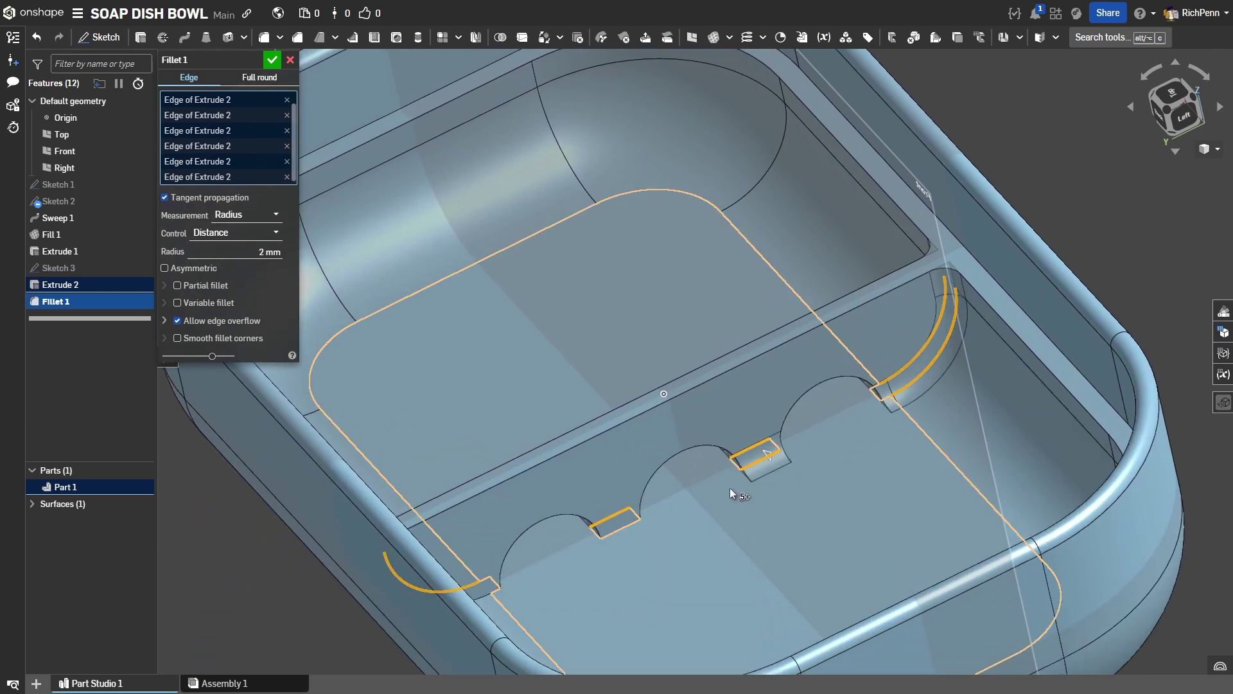
left_click(607, 534)
right_click_drag(607, 534, 523, 604)
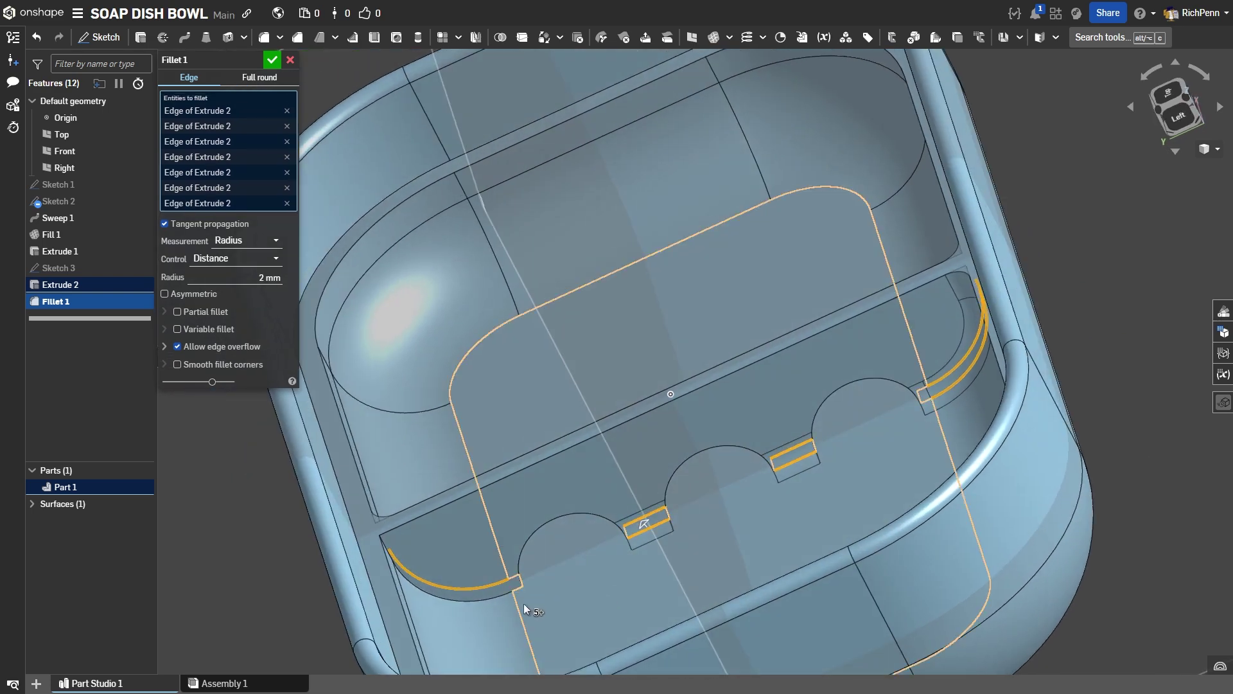
left_click(478, 598)
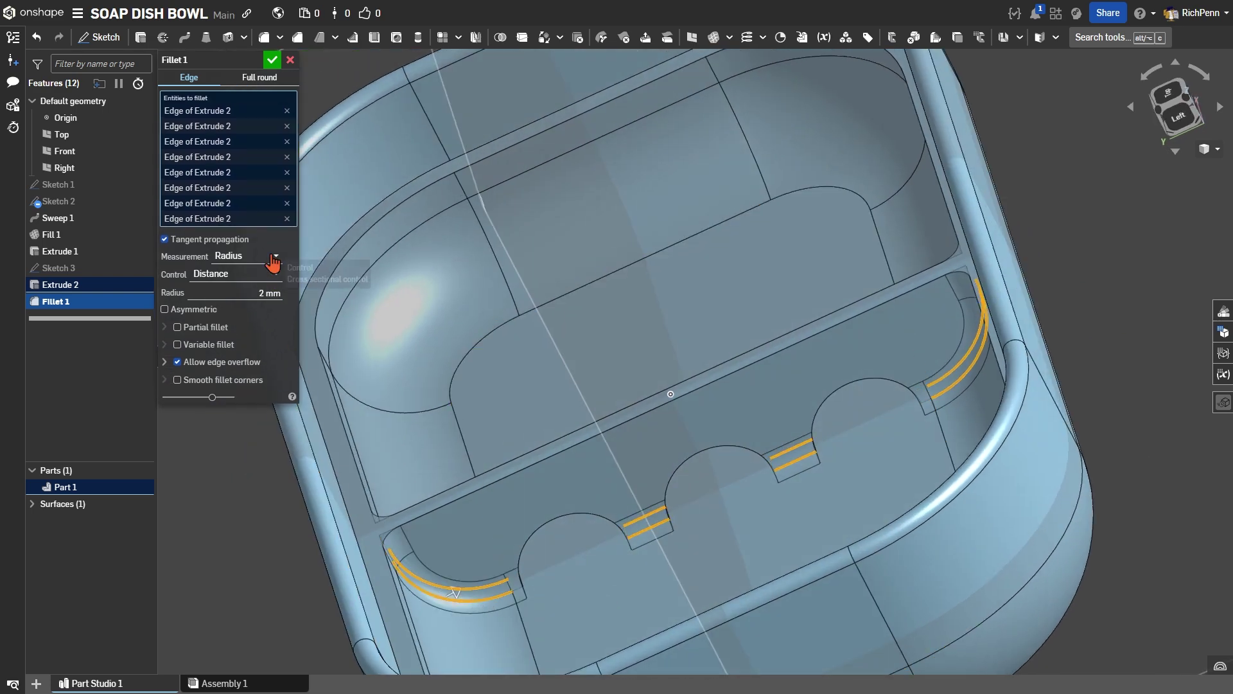
left_click(273, 61)
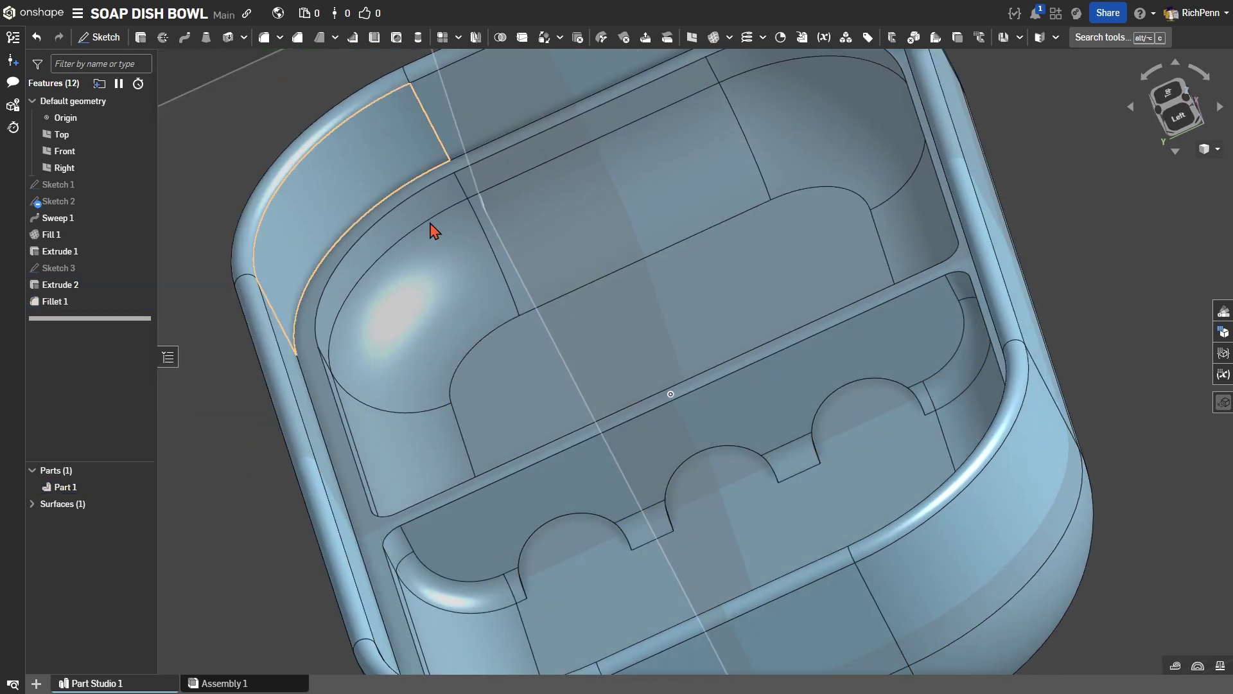
Apply an orange face appearance, F88701, to the Fillet 1 feature
scroll(482, 316, "down", 5)
middle_click_drag(315, 380, 388, 388)
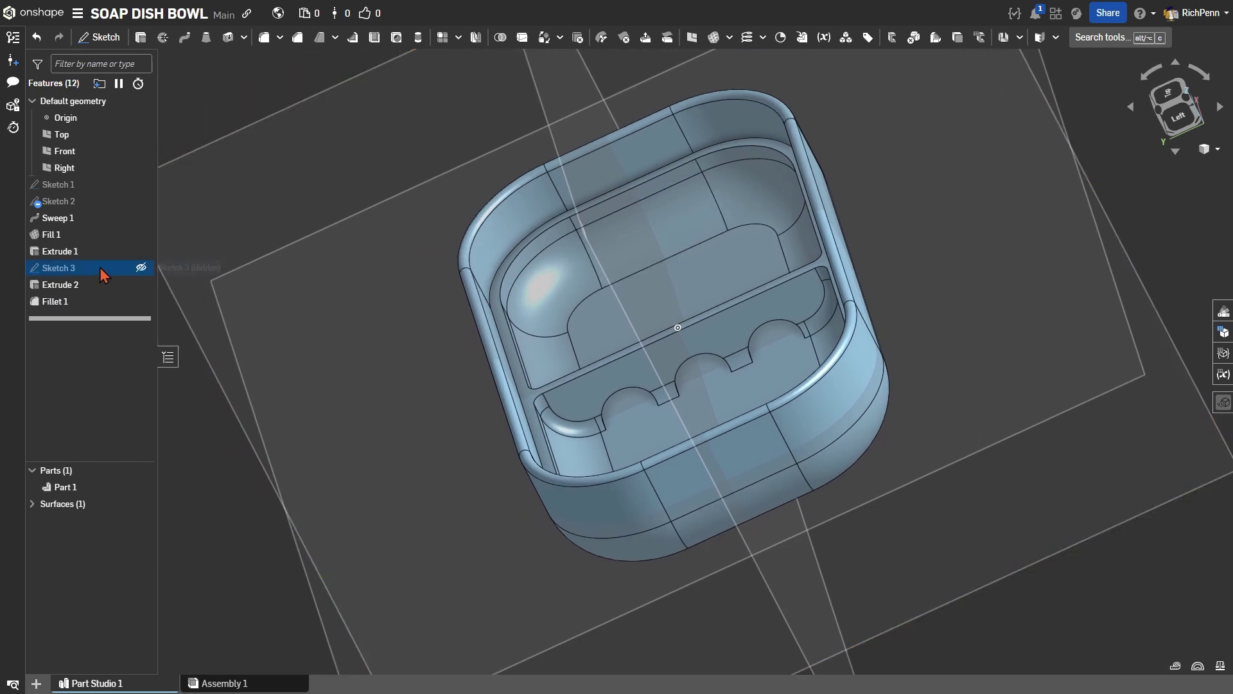
left_click(53, 302)
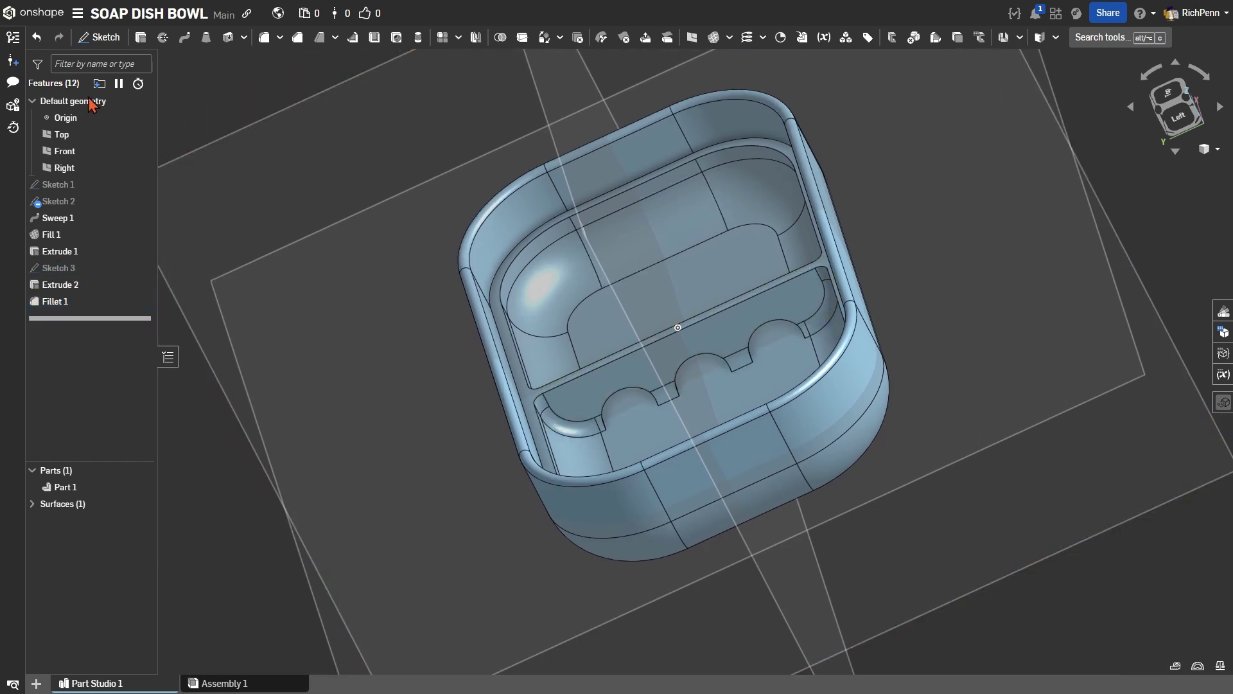
right_click(54, 303)
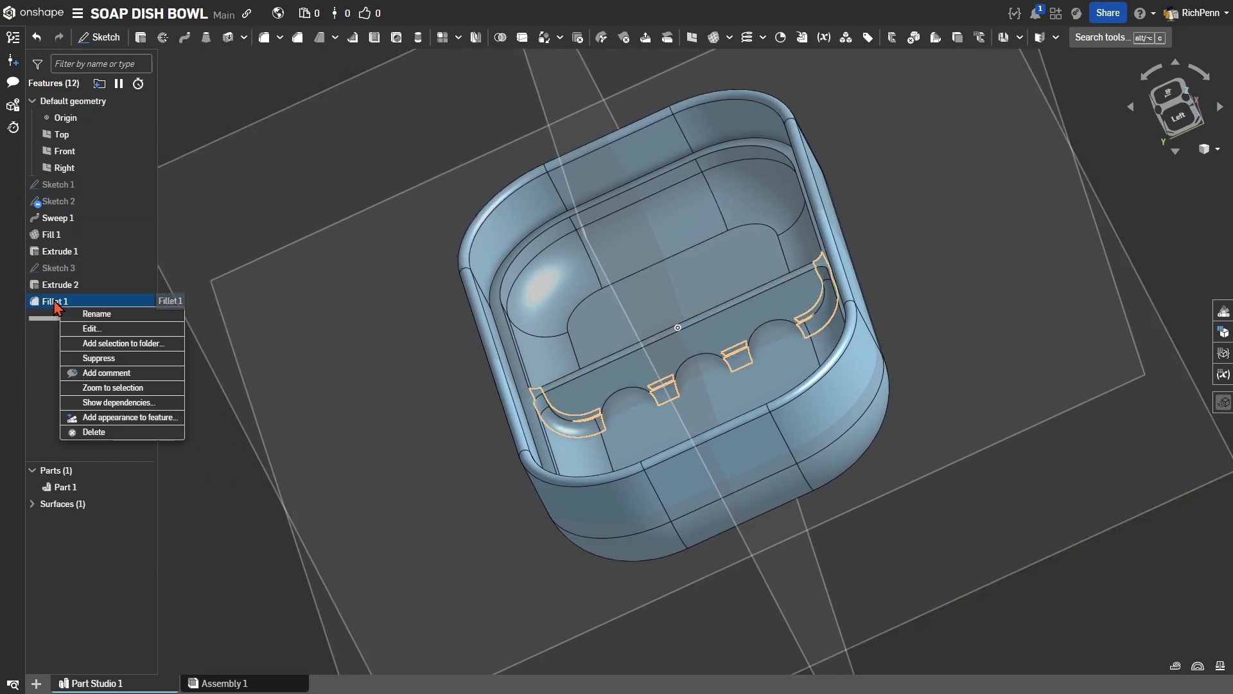
left_click(140, 418)
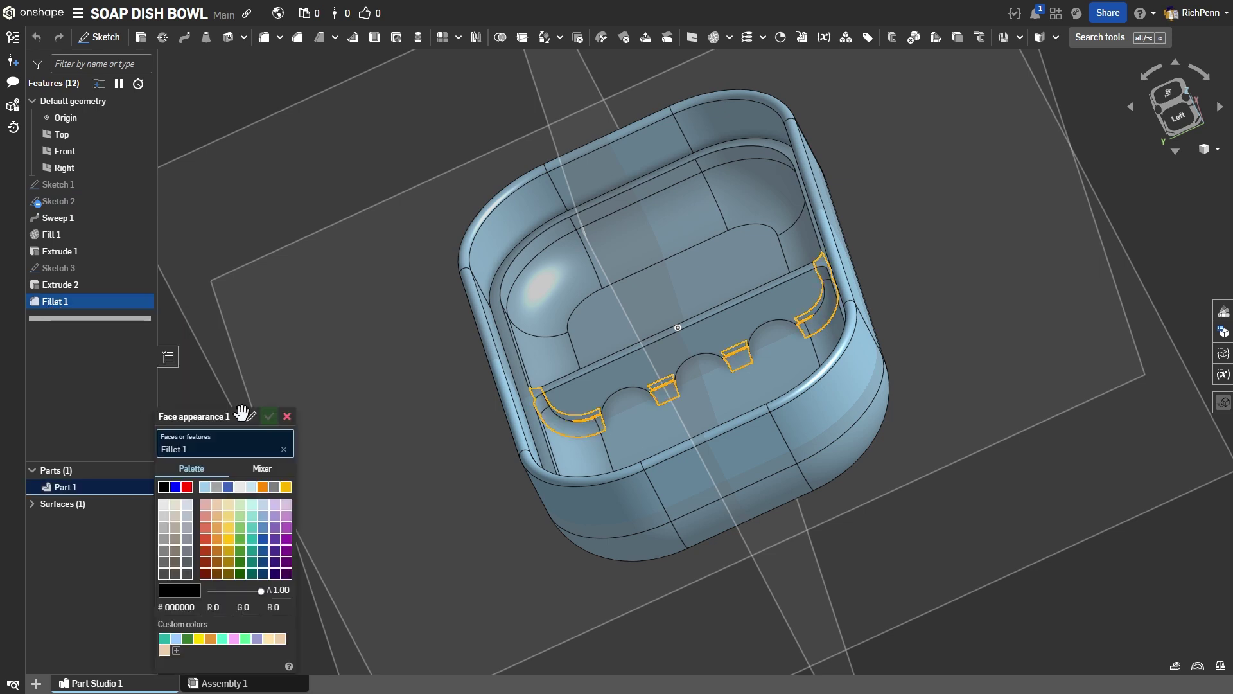
left_click(263, 488)
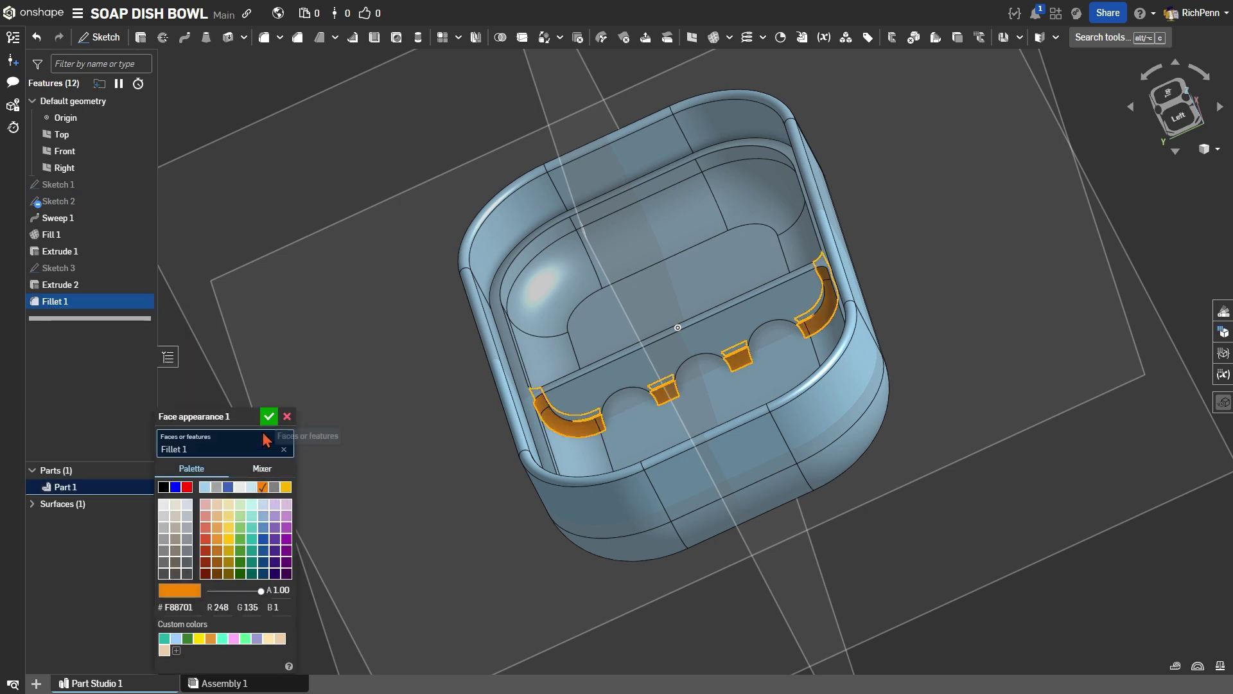
left_click(269, 417)
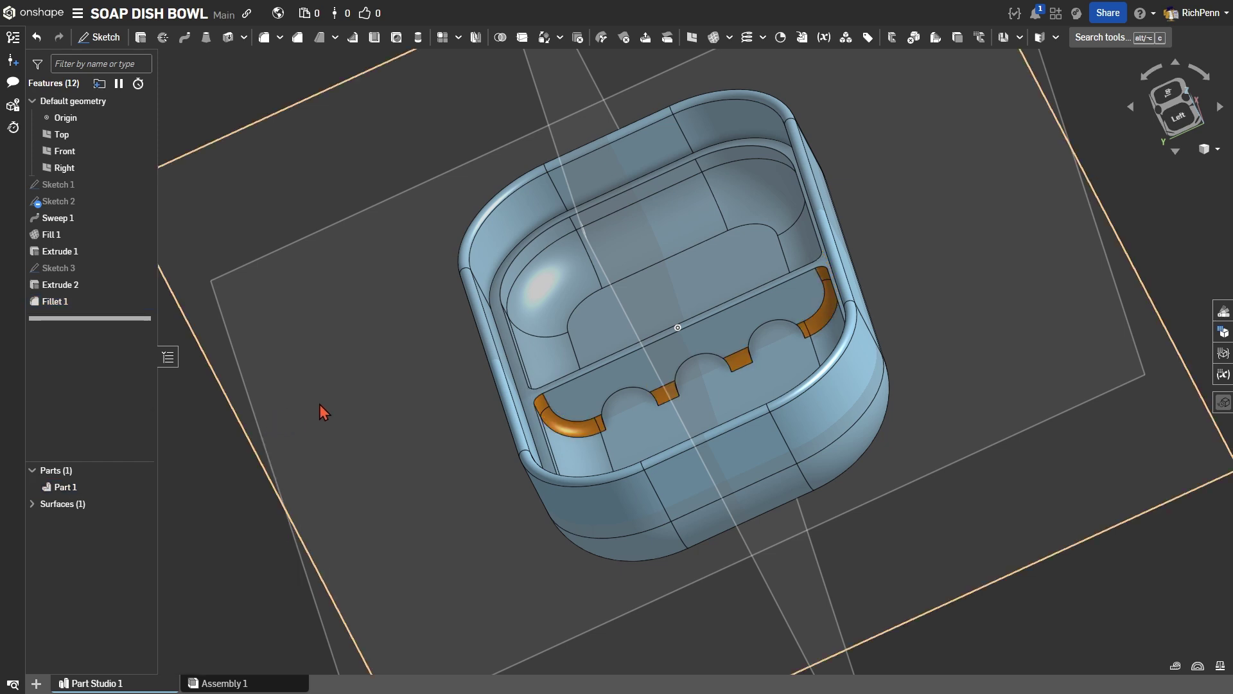
Switch to the soap dish drawing image and examine the fluid drain slot's position and dimensions in the front and side views
mouse_move(318, 404)
right_mouse_down()
mouse_move(385, 473)
mouse_move(334, 385)
right_mouse_up()
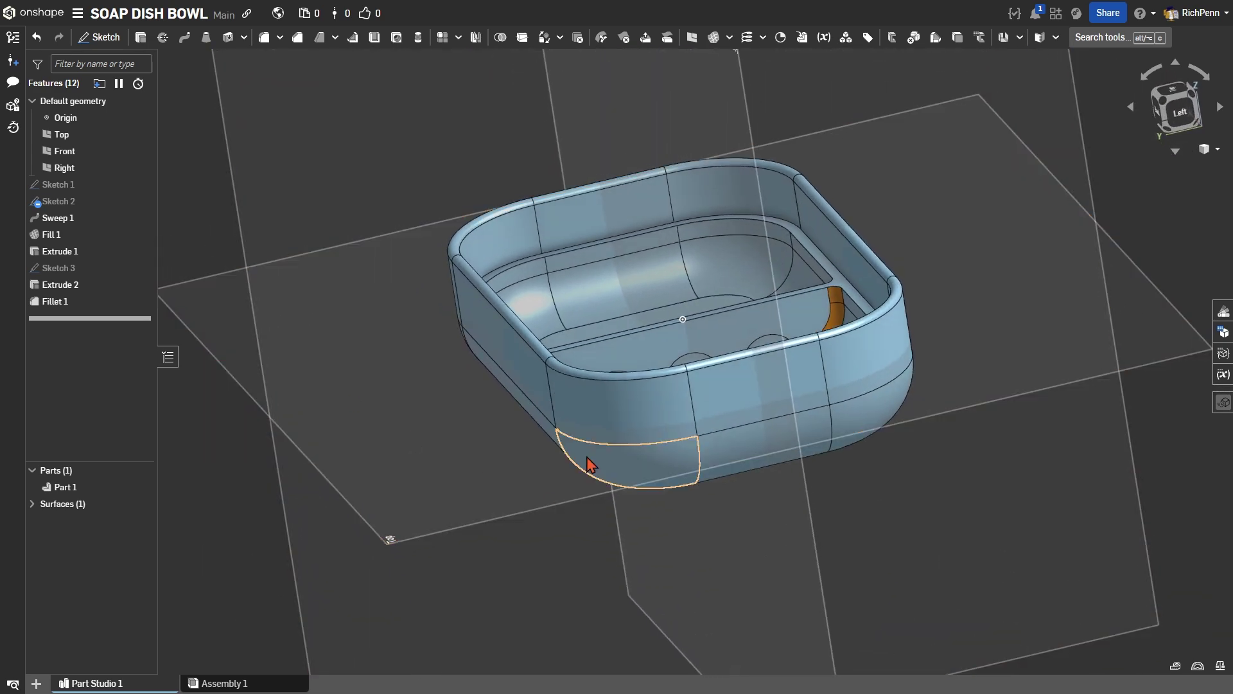
middle_click_drag(465, 470, 461, 414)
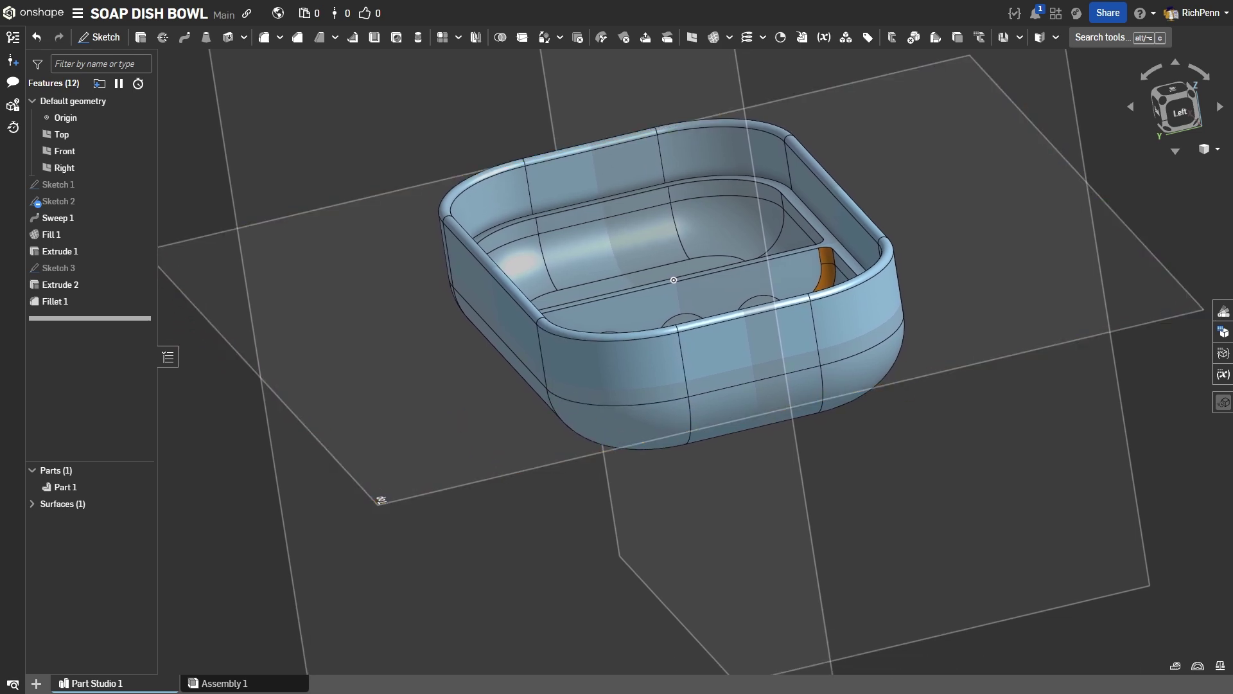
key("alt+Tab")
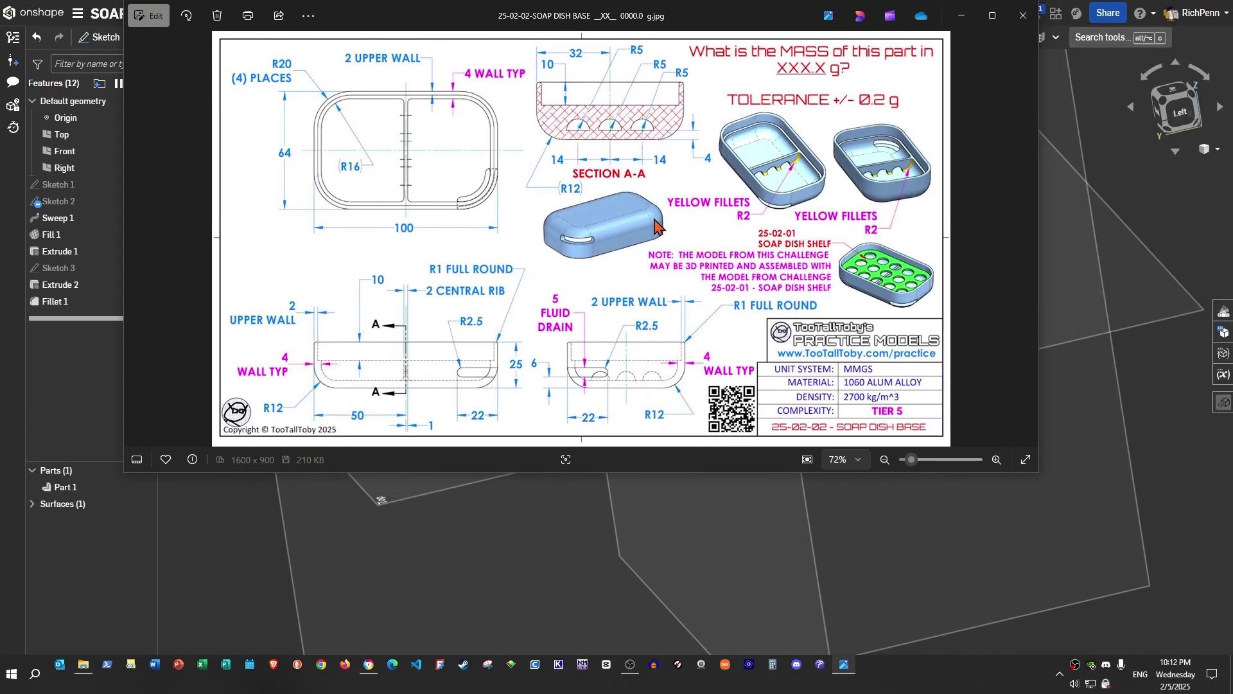
left_click(994, 19)
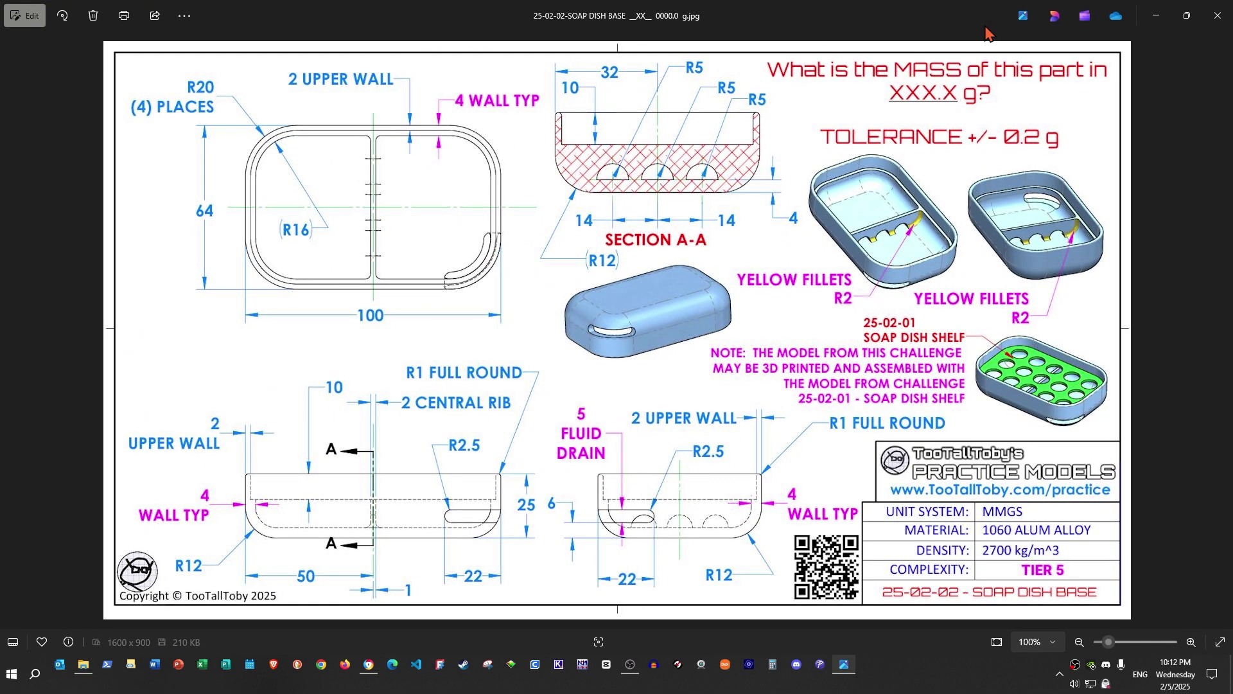
scroll(619, 443, "up", 5)
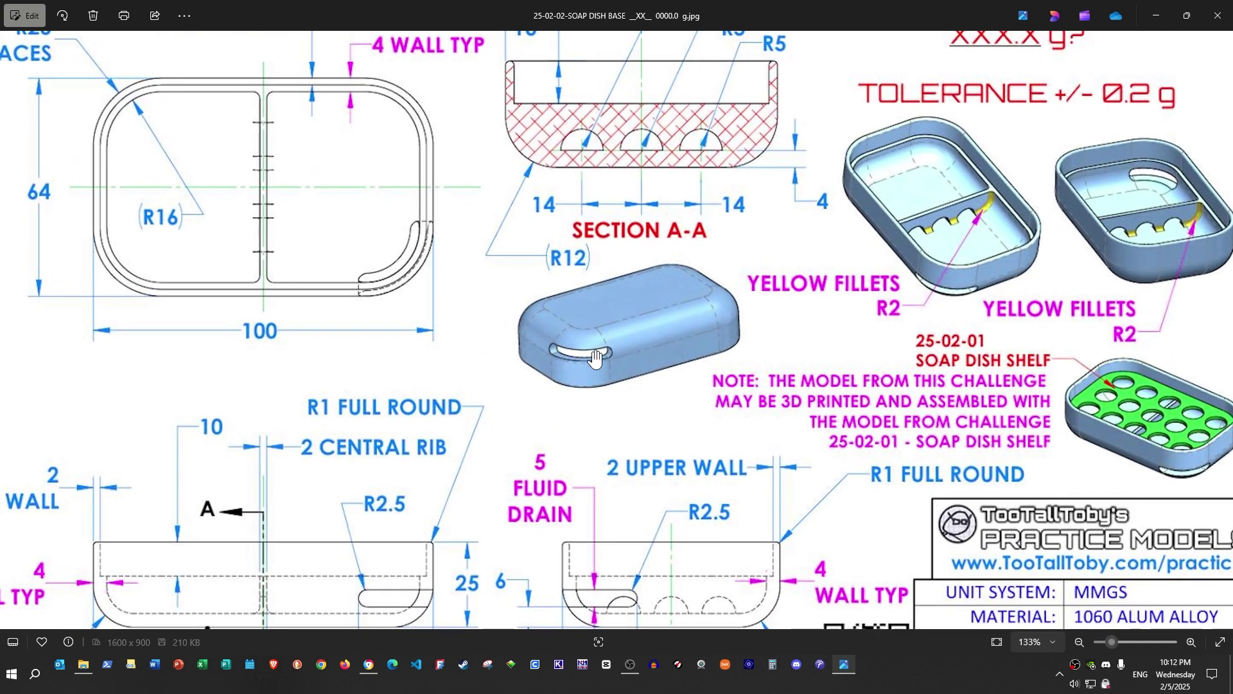
left_click_drag(537, 480, 647, 305)
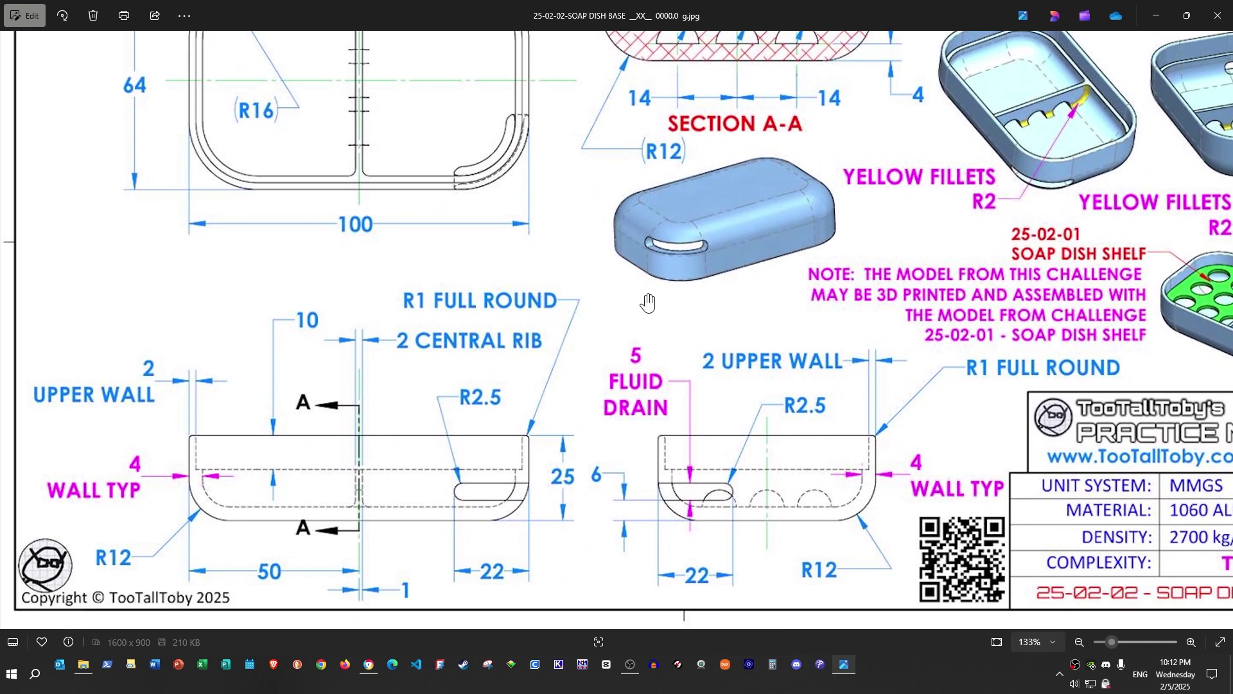
scroll(649, 303, "up", 1)
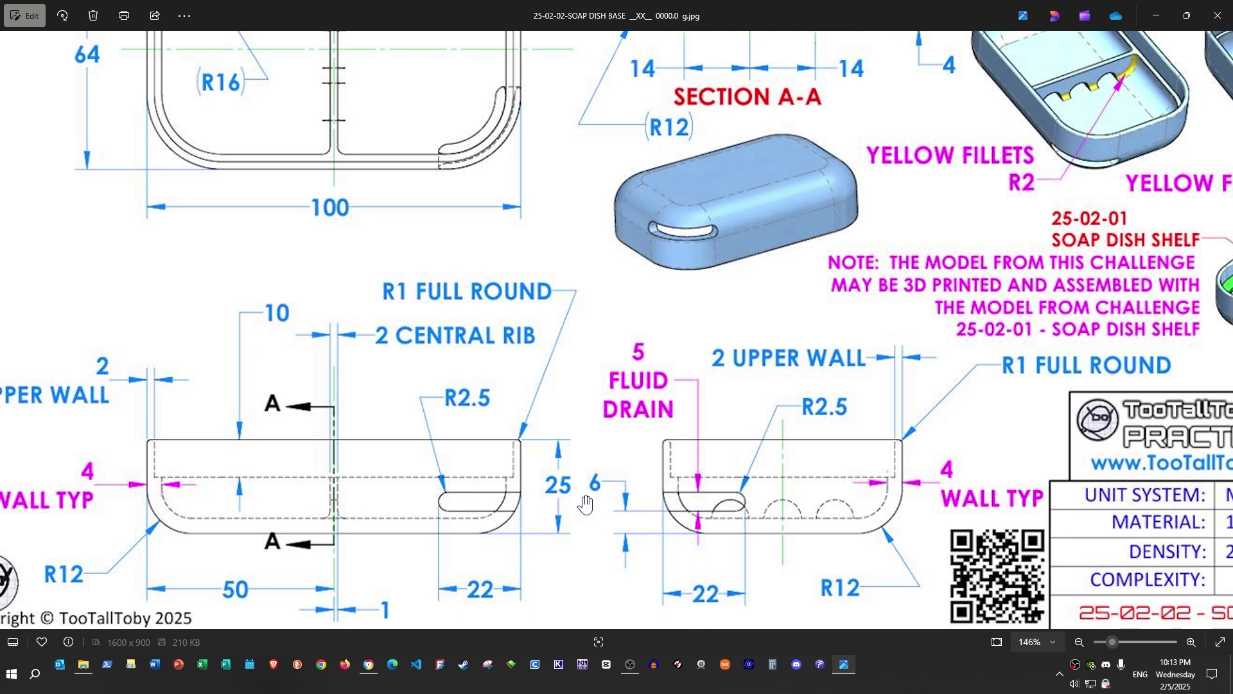
left_click(1157, 15)
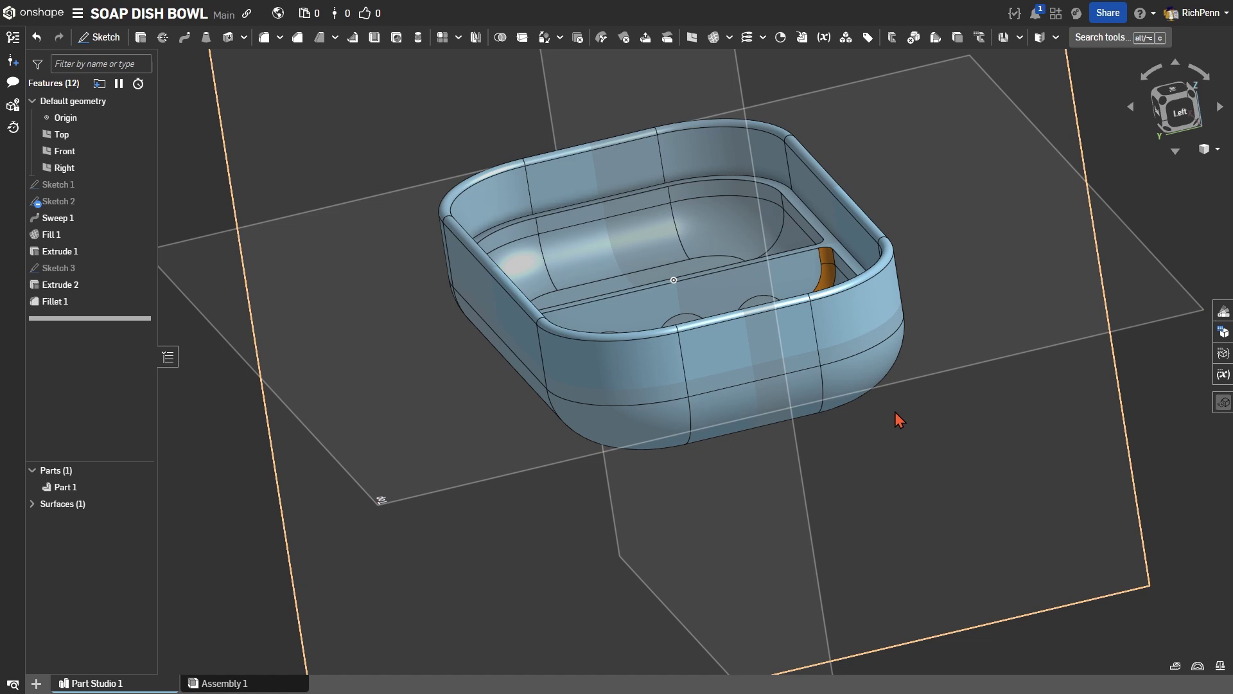
Start a new sketch on the flat inner floor face of the dish
right_click_drag(892, 448, 892, 475)
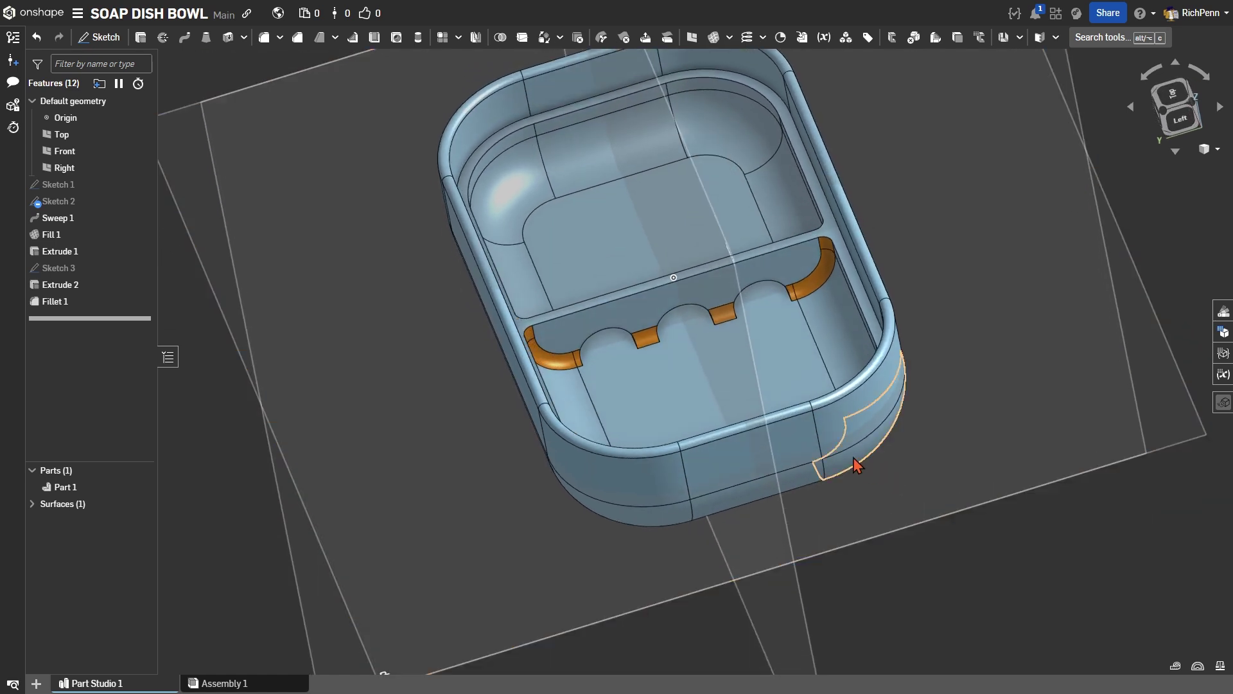
left_click(646, 384)
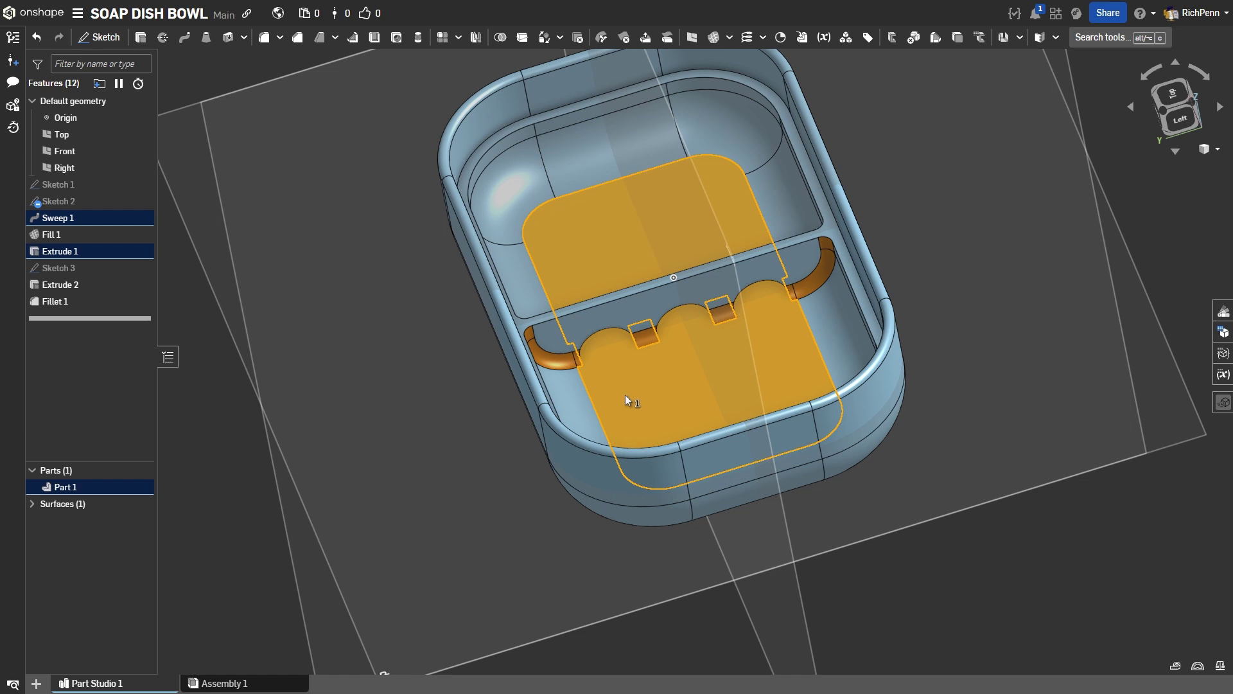
left_click(102, 40)
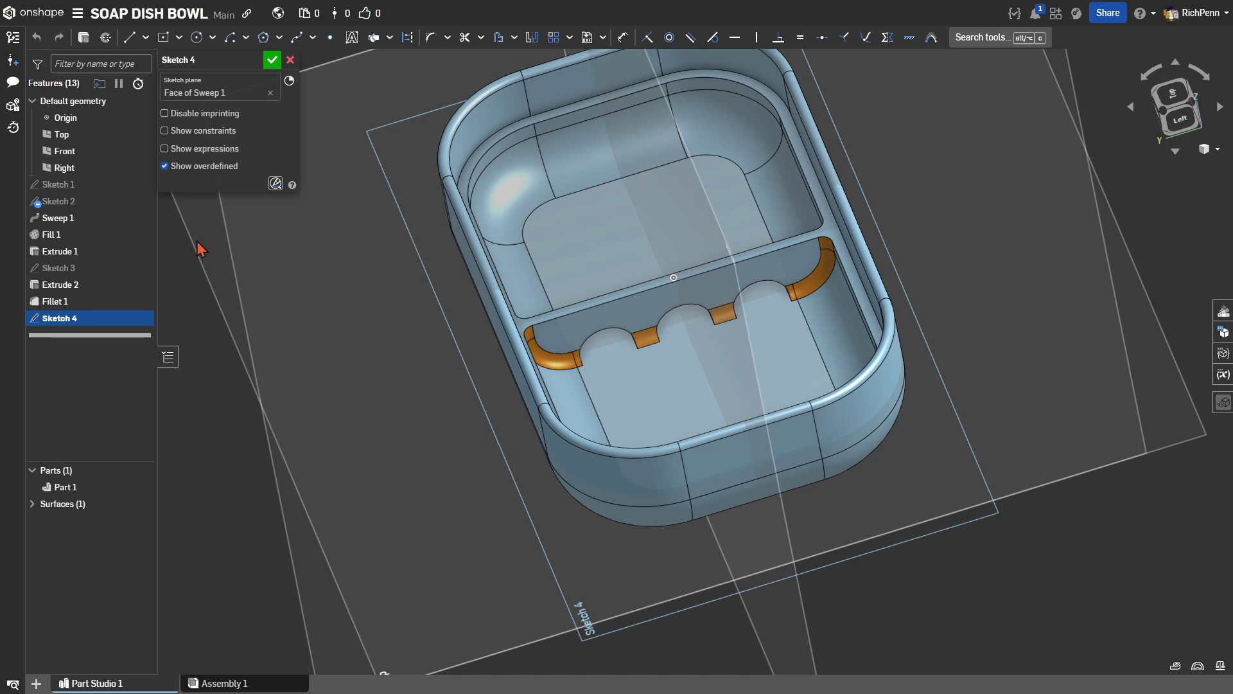
key("n")
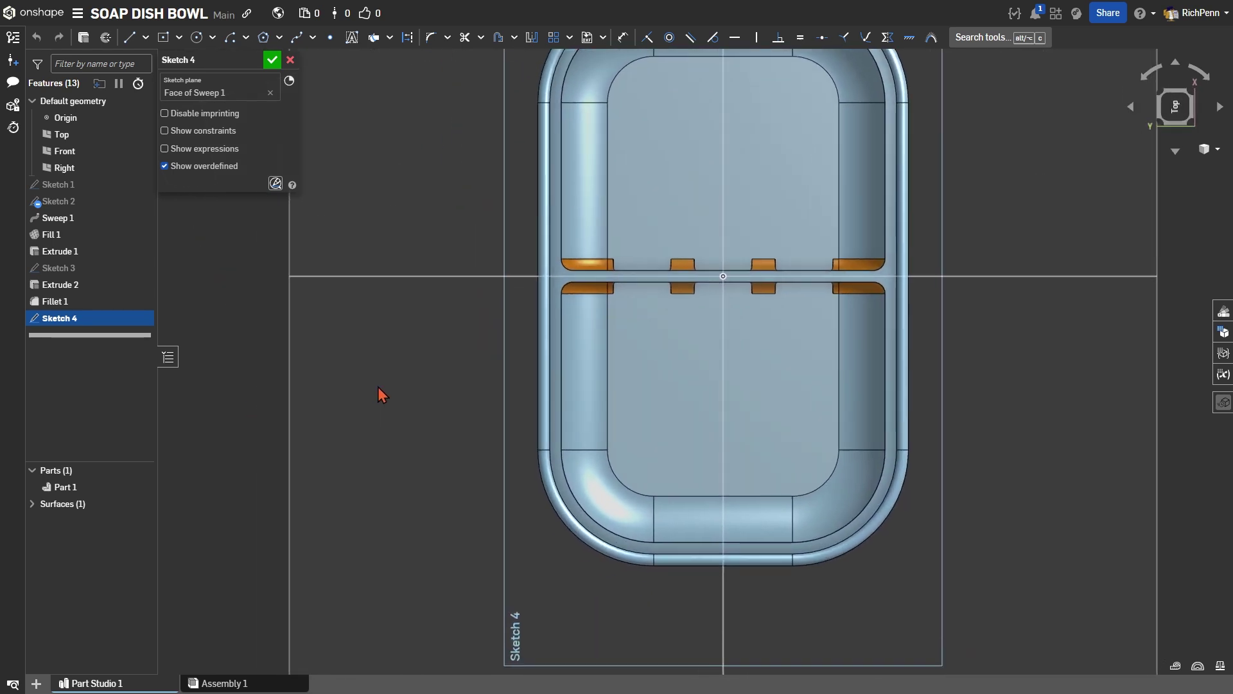
Sketch a square over one rounded corner of the dish, flush with the dish's outer end, and set its side length to 30 mm
middle_click_drag(377, 388, 419, 302)
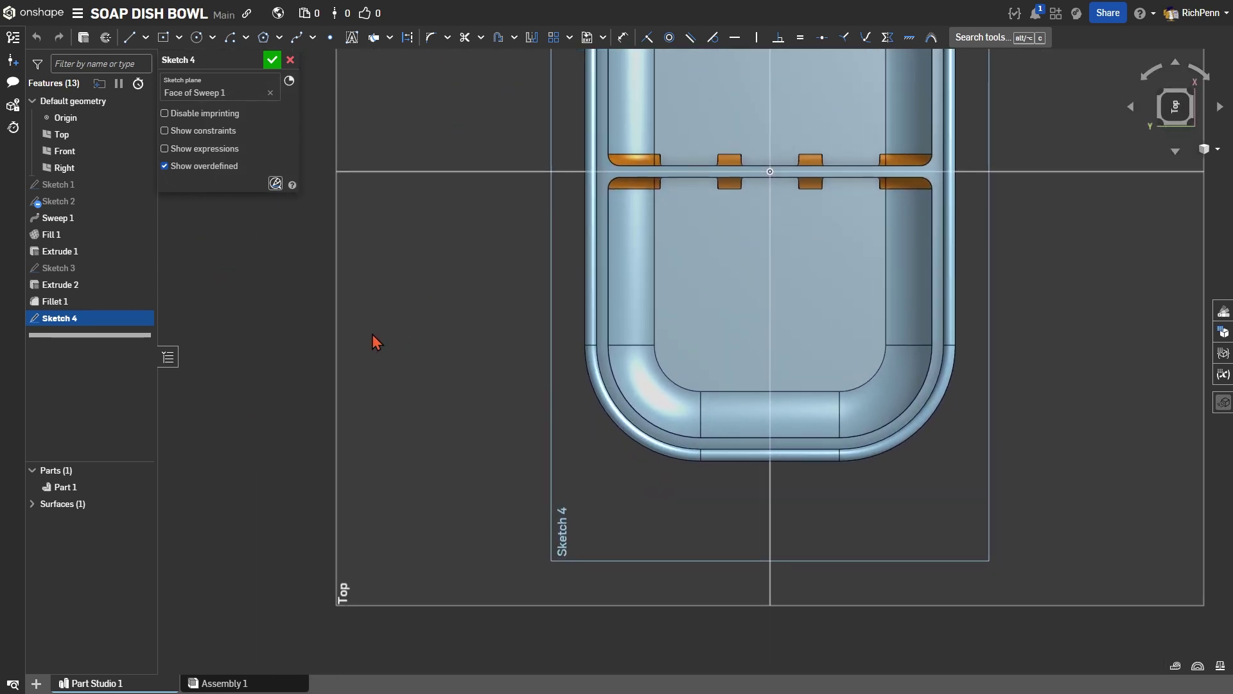
key("g")
left_click(552, 459)
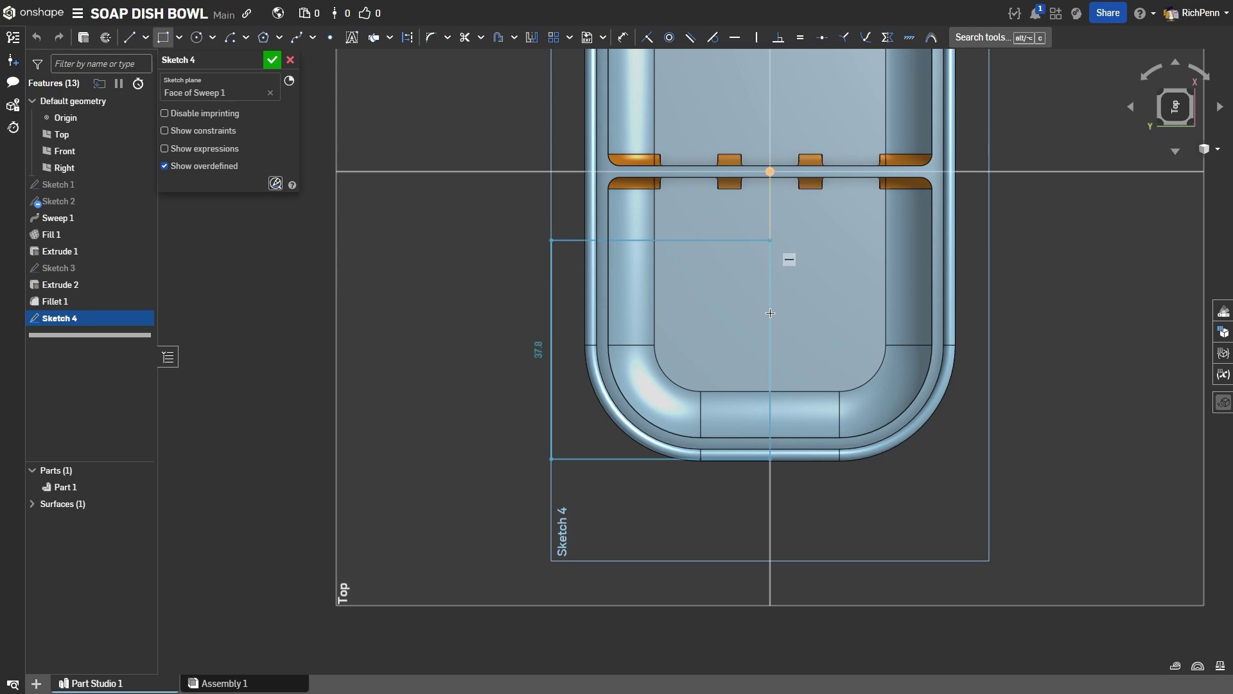
left_click(729, 281)
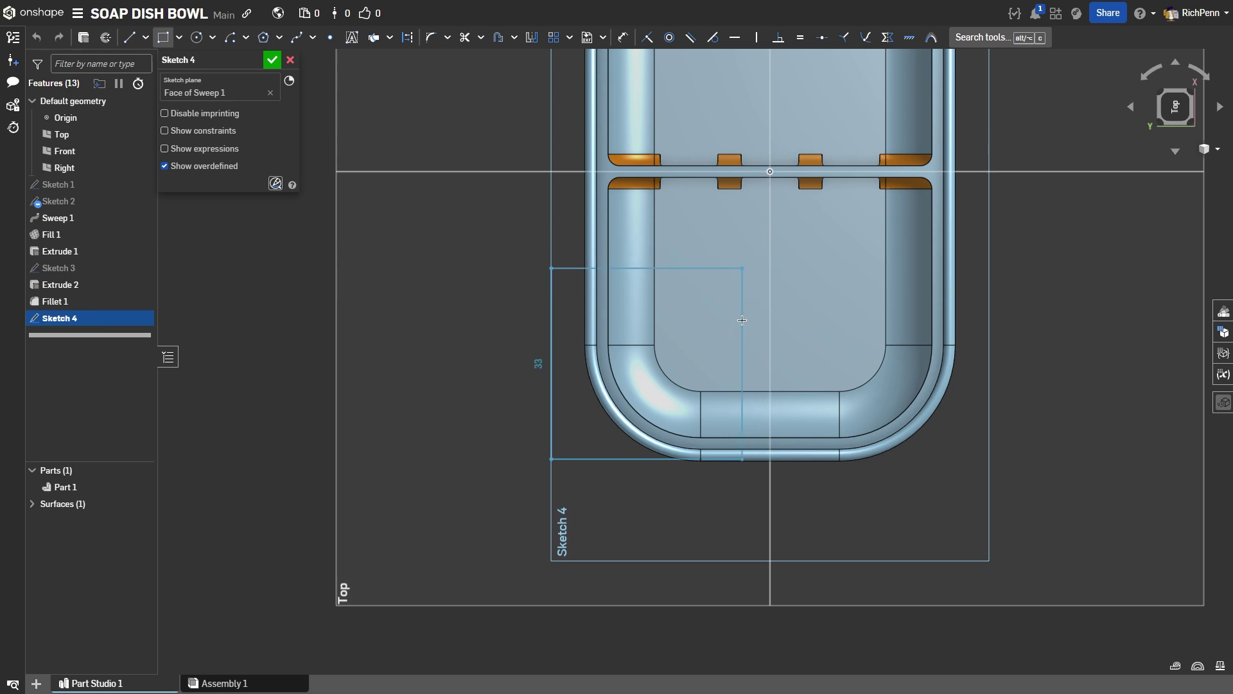
key("Return")
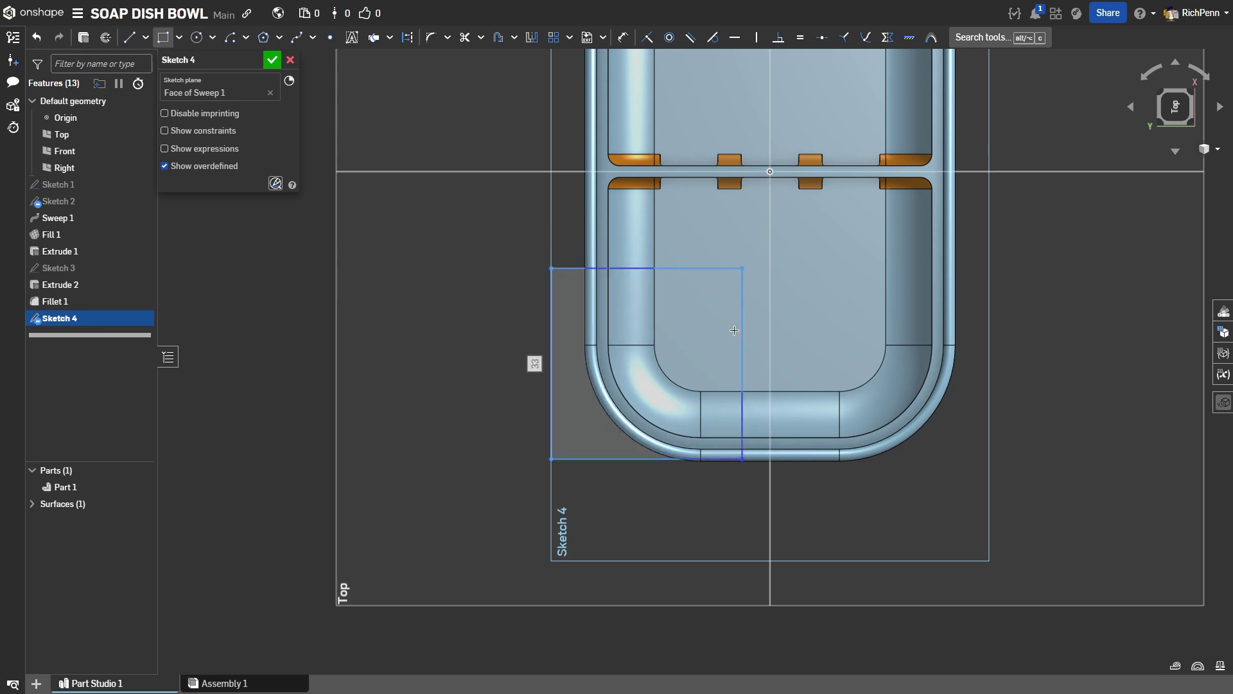
type("30")
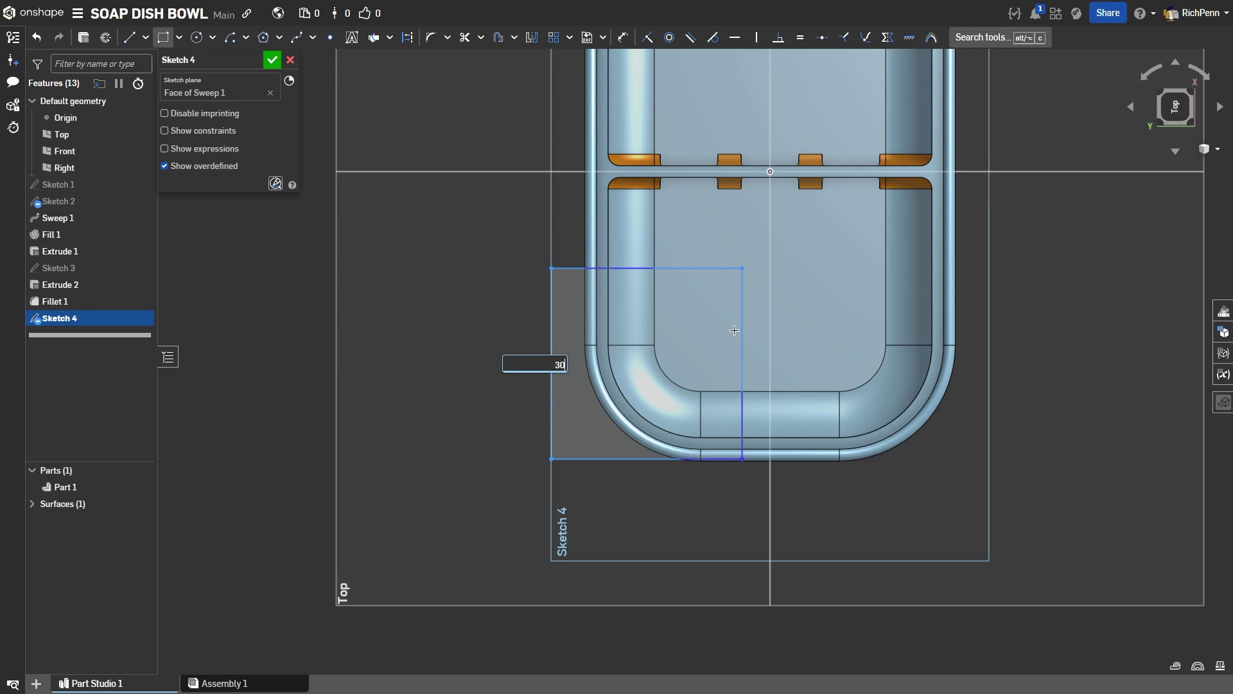
key("Return")
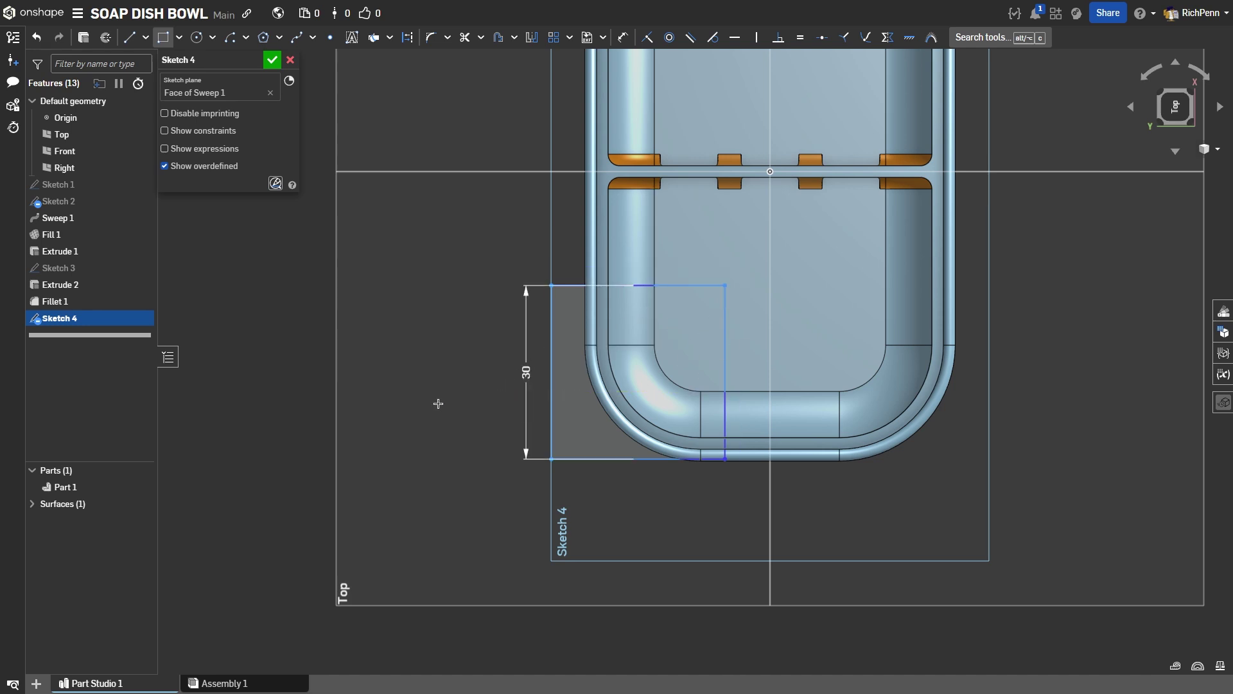
Dimension the square's inner edge parallel to the dish's long side at 22 mm from the dish's outer side edge
key("d")
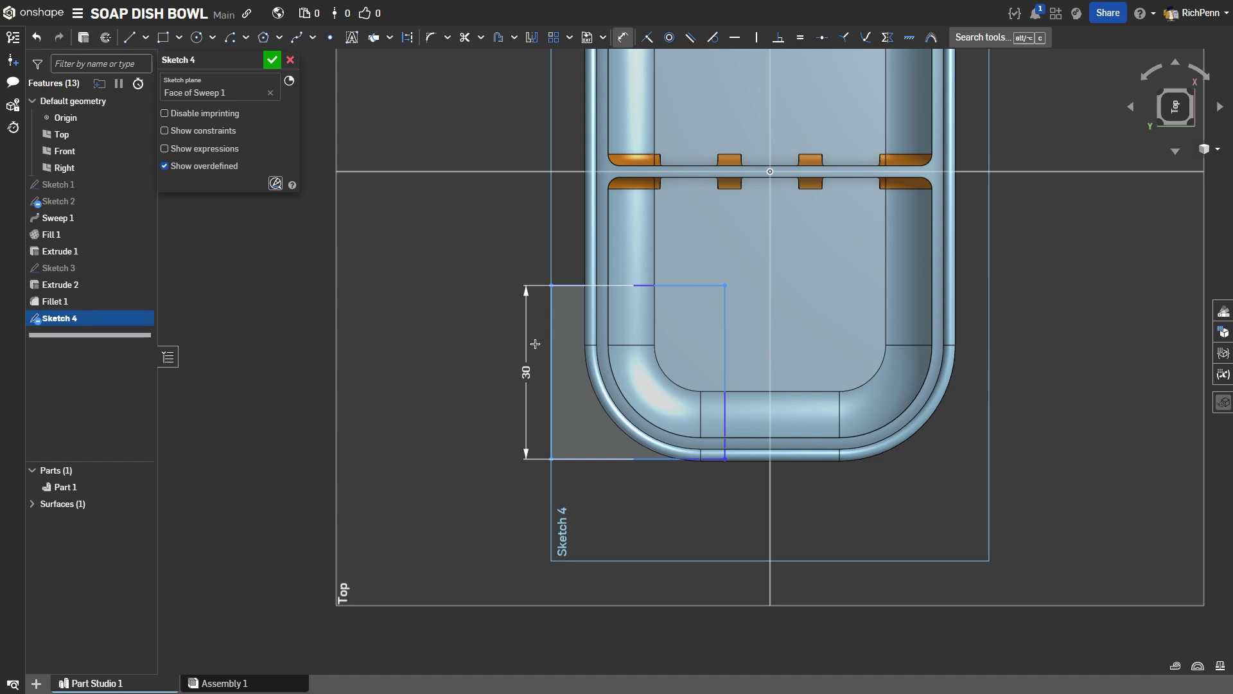
left_click(583, 308)
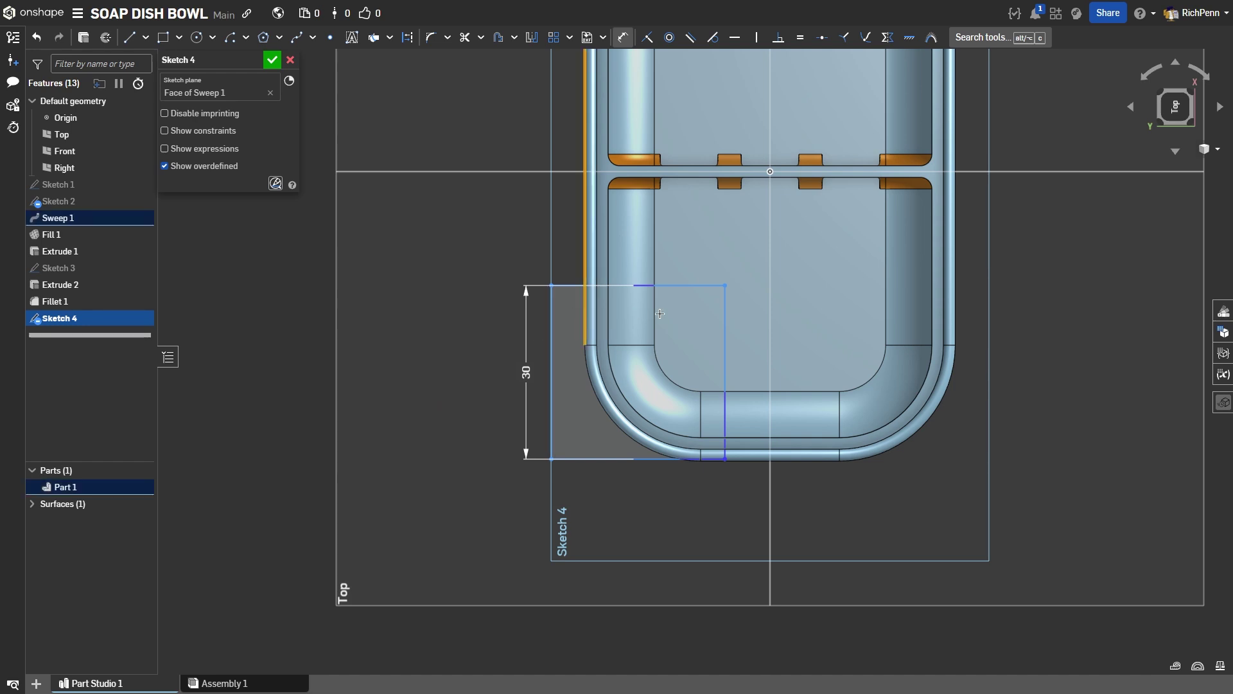
left_click(722, 318)
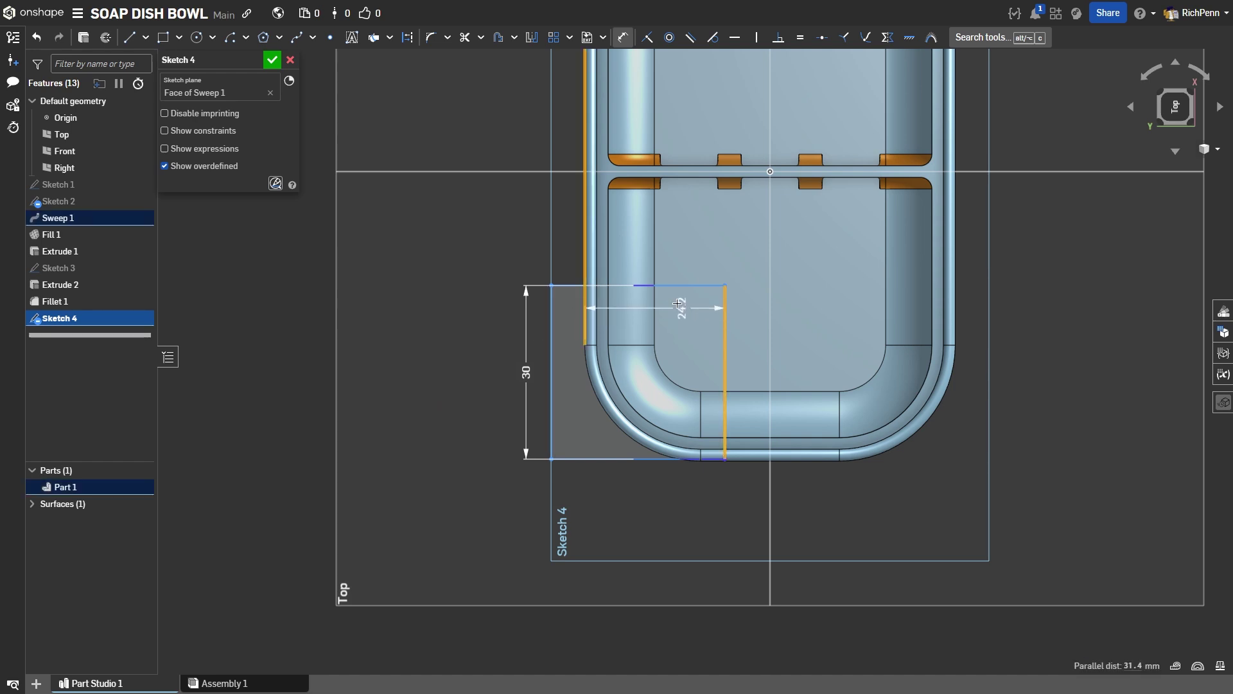
left_click(619, 261)
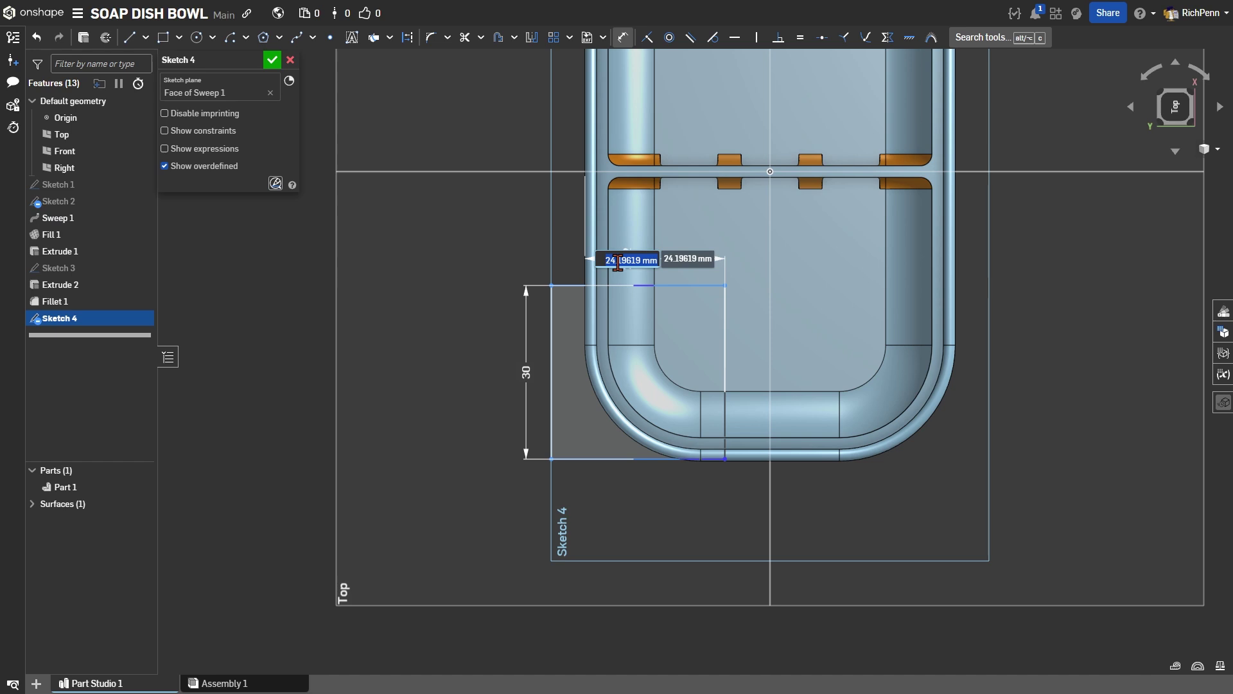
type("22")
key("Return")
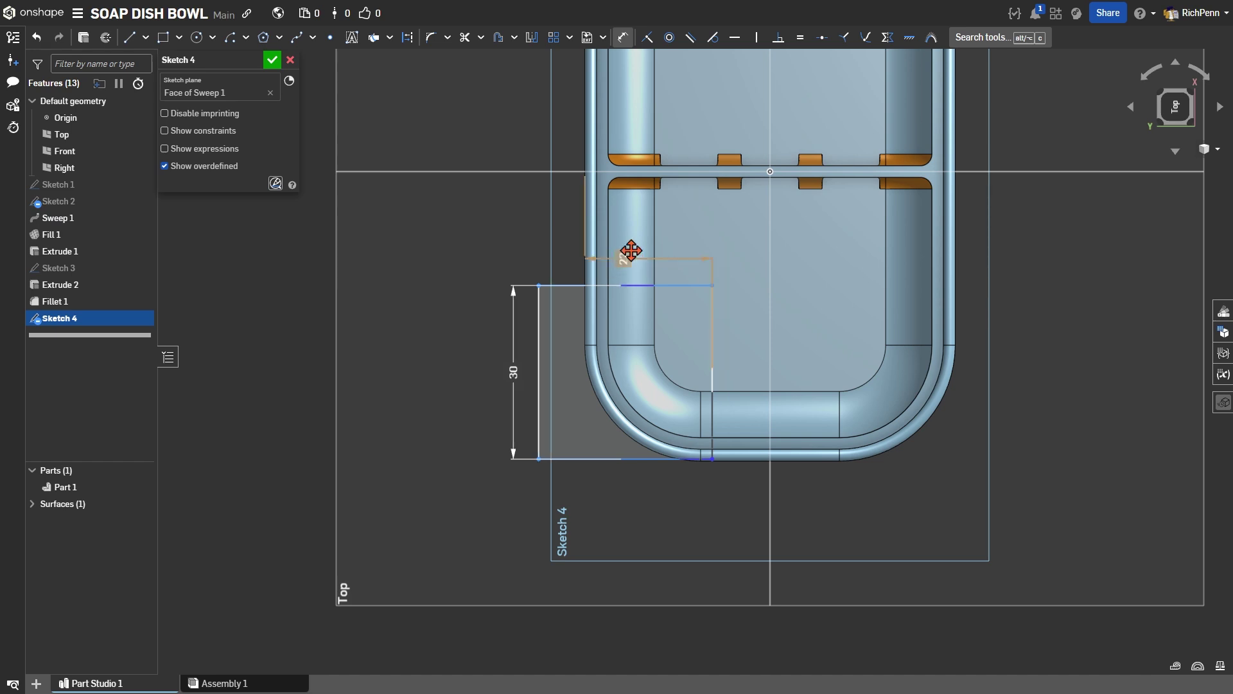
Dimension the square's other inner edge at 22 mm from the dish's outer end edge and finish the sketch
left_click(746, 459)
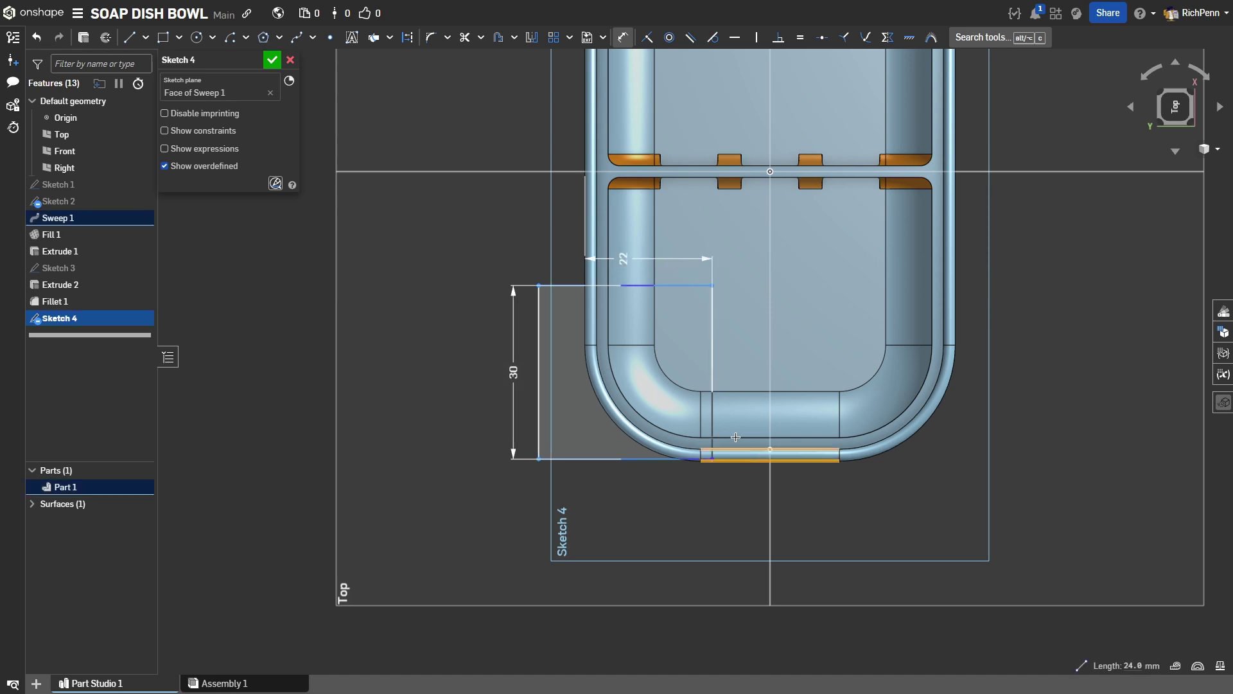
left_click(672, 289)
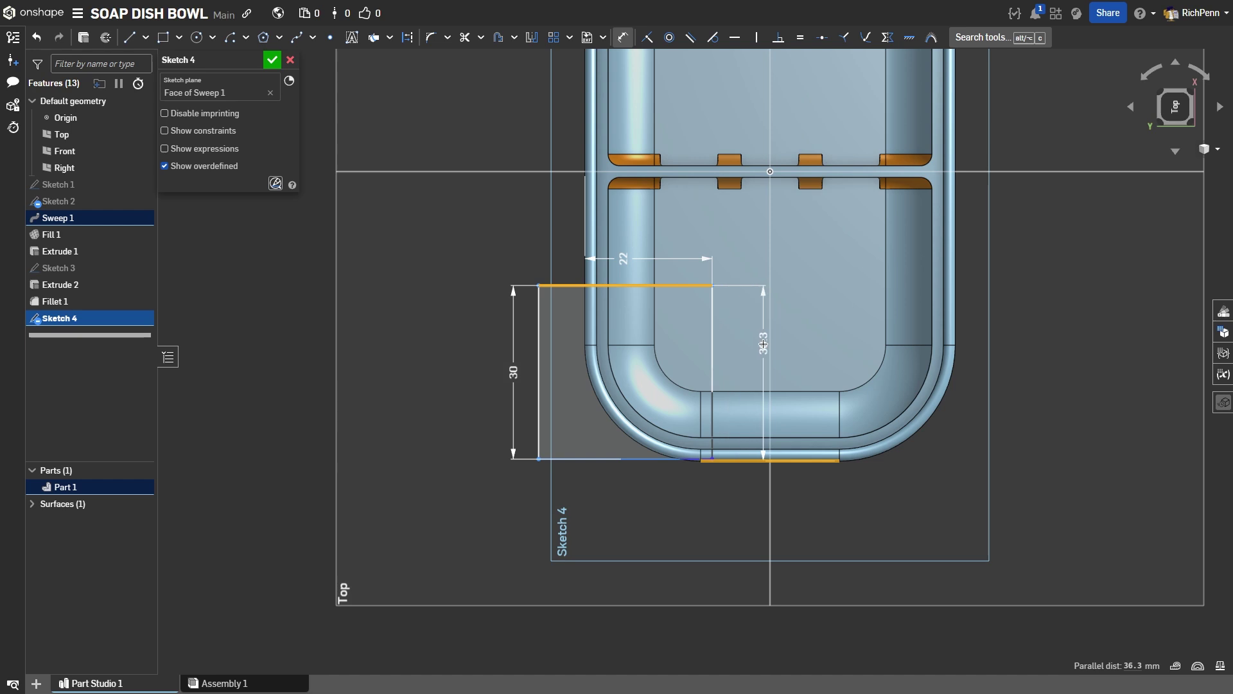
left_click(753, 341)
type("22")
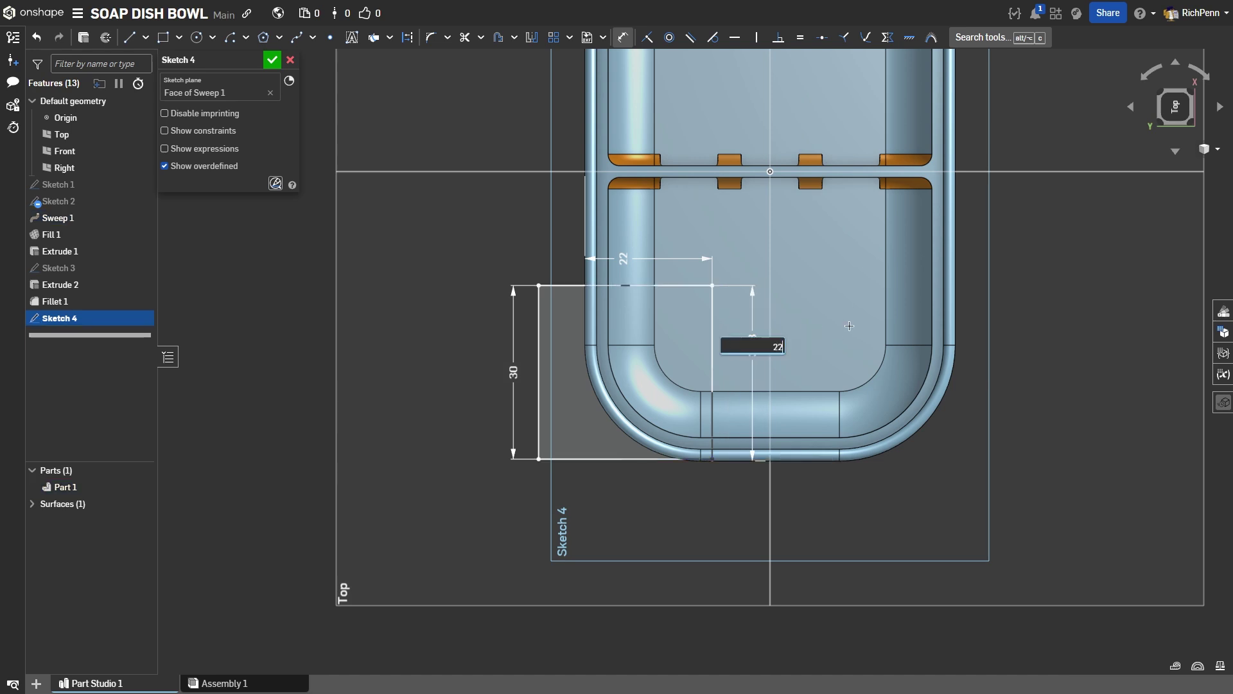
key("Return")
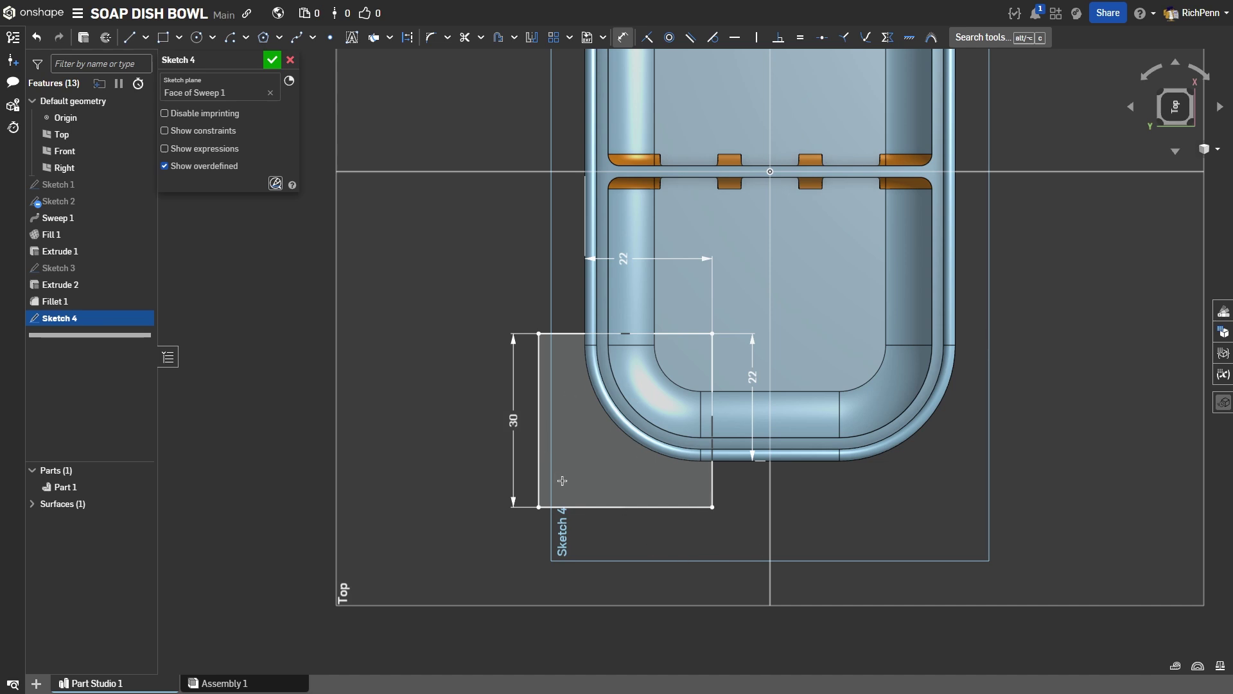
mouse_move(677, 603)
right_mouse_down()
mouse_move(697, 570)
mouse_move(696, 509)
mouse_move(713, 503)
right_mouse_up()
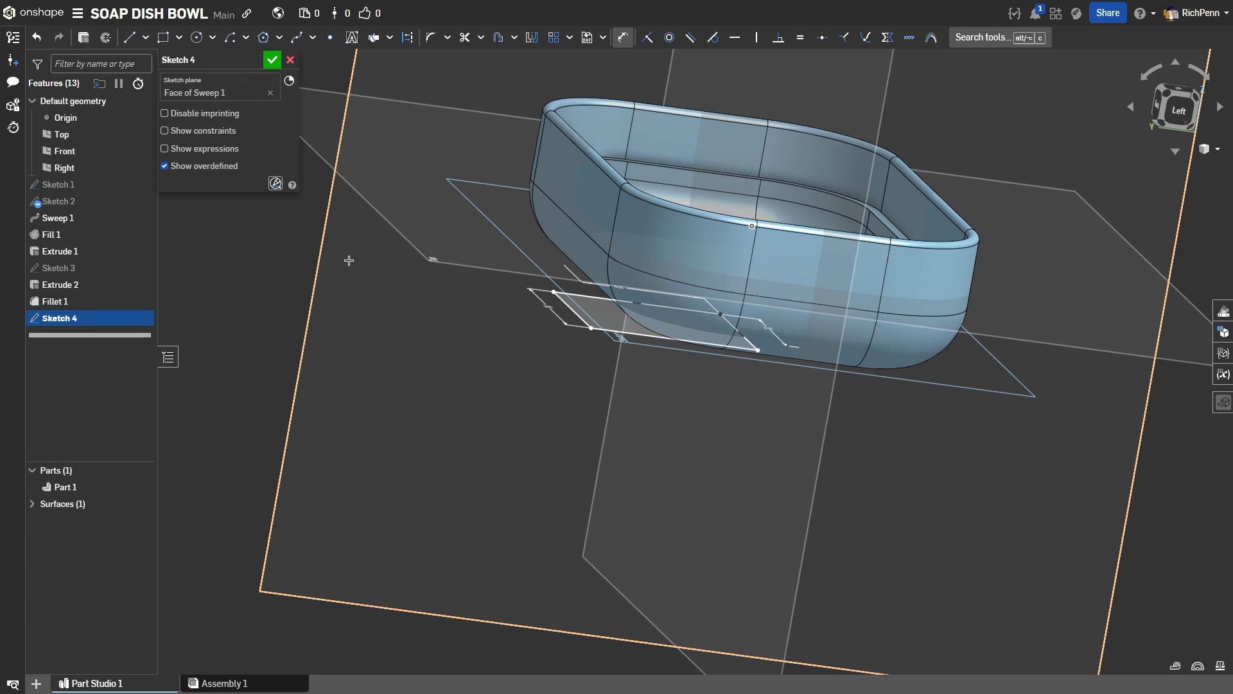
left_click(272, 60)
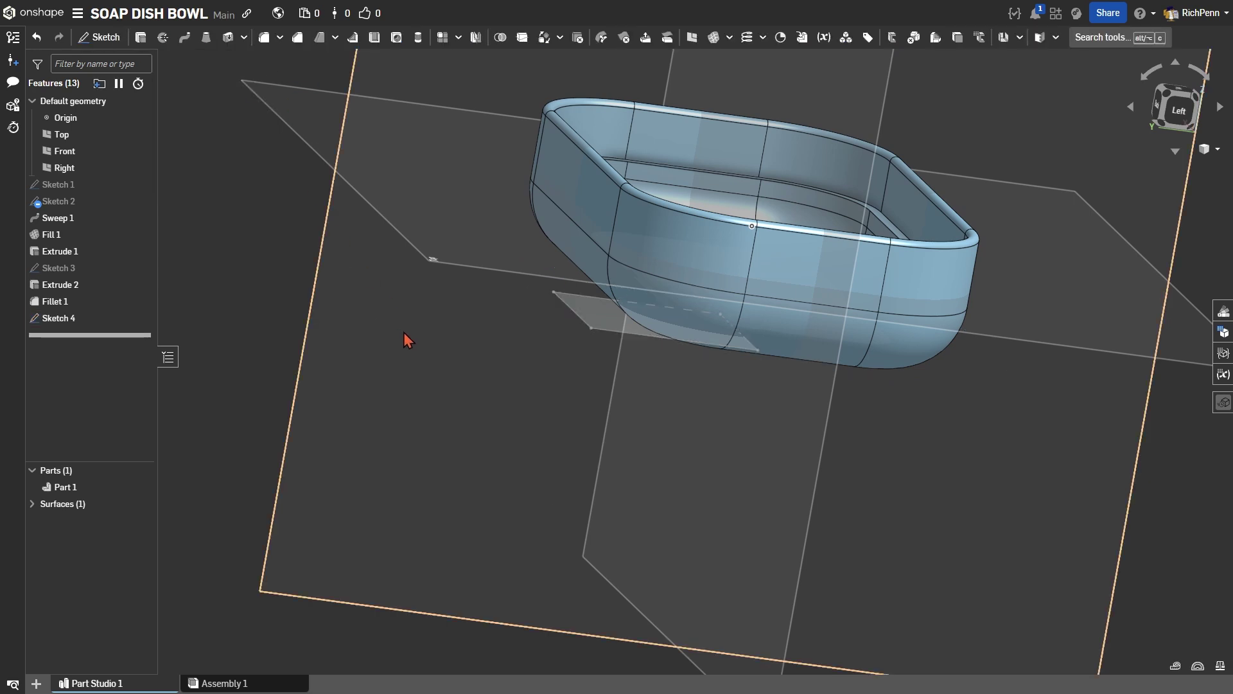
Extrude the corner square 5 mm upward as a new part
middle_click_drag(403, 332, 337, 428)
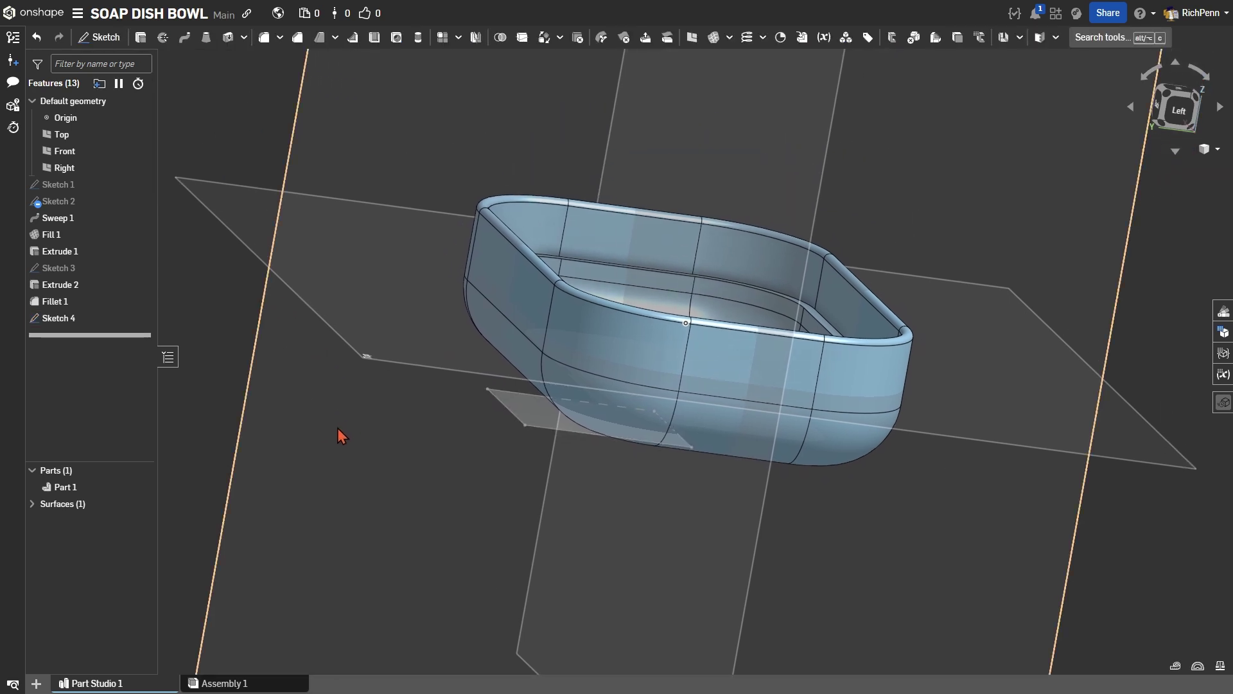
left_click(59, 318)
left_click(152, 283, "ctrl")
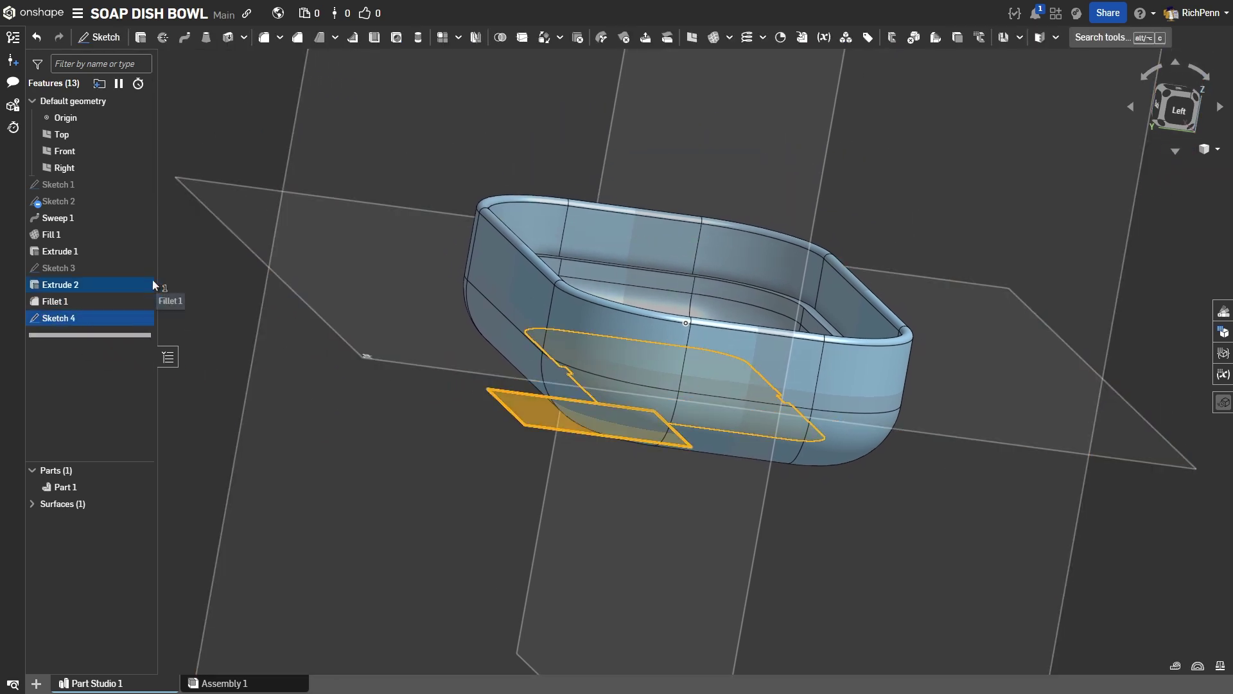
left_click(140, 38)
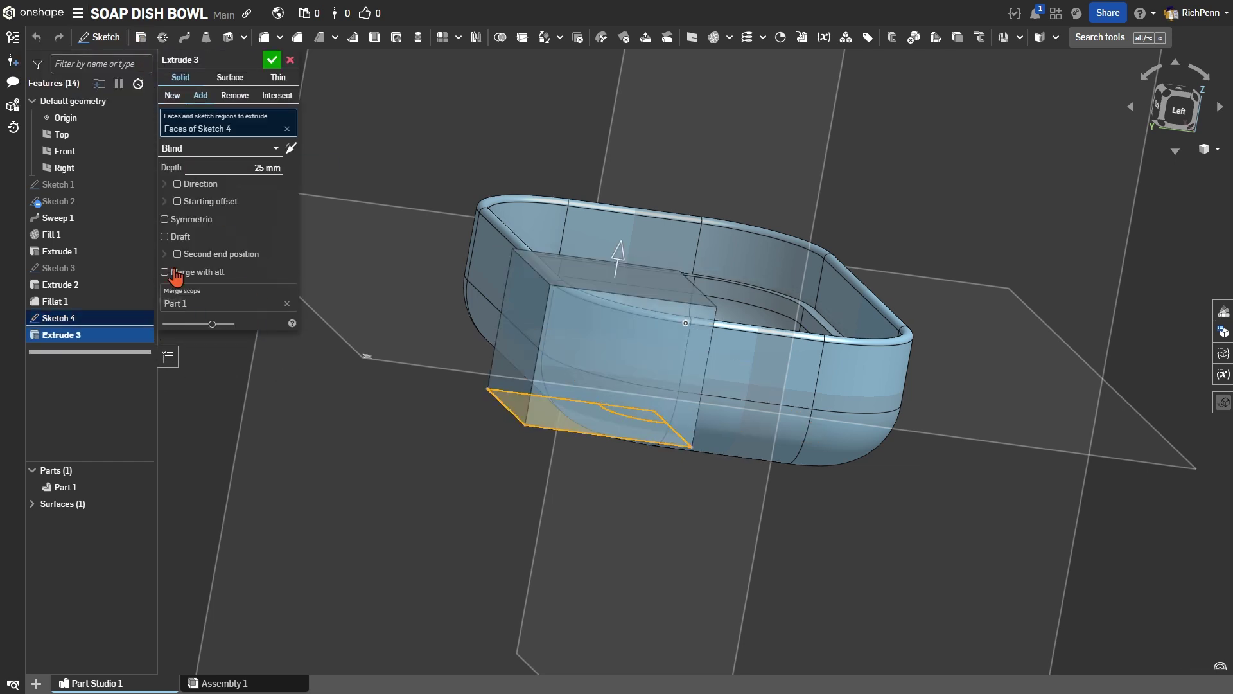
left_click(239, 167)
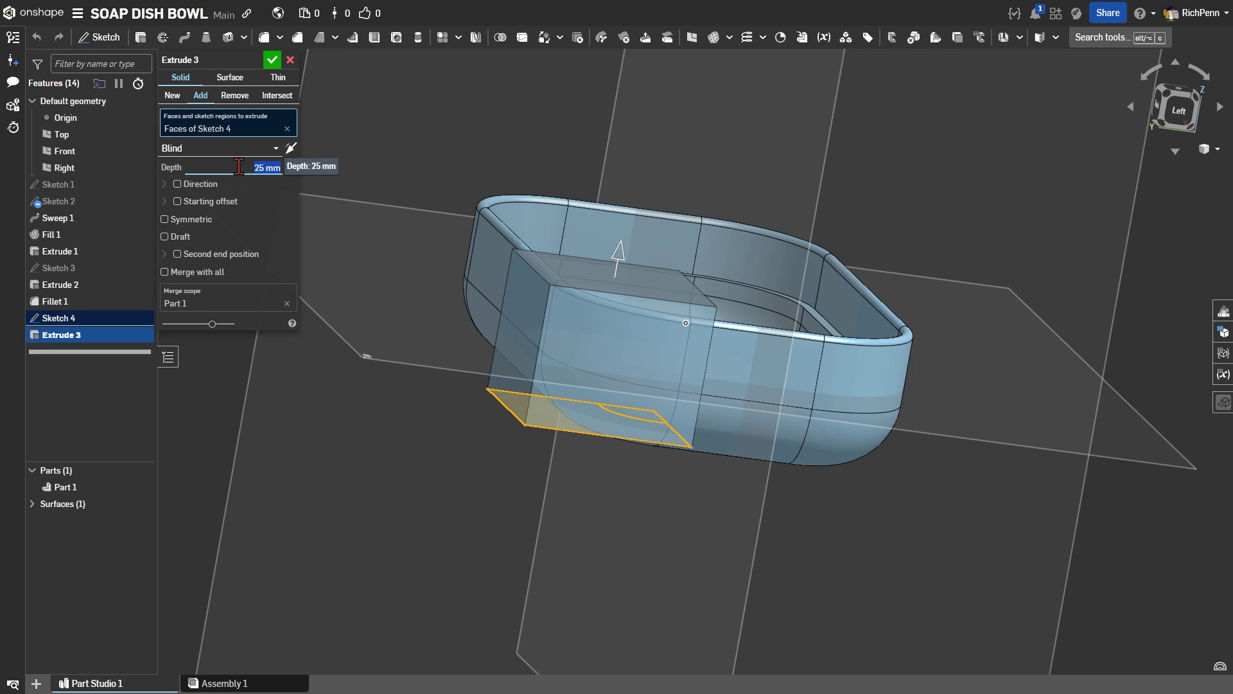
type("5")
key("Tab")
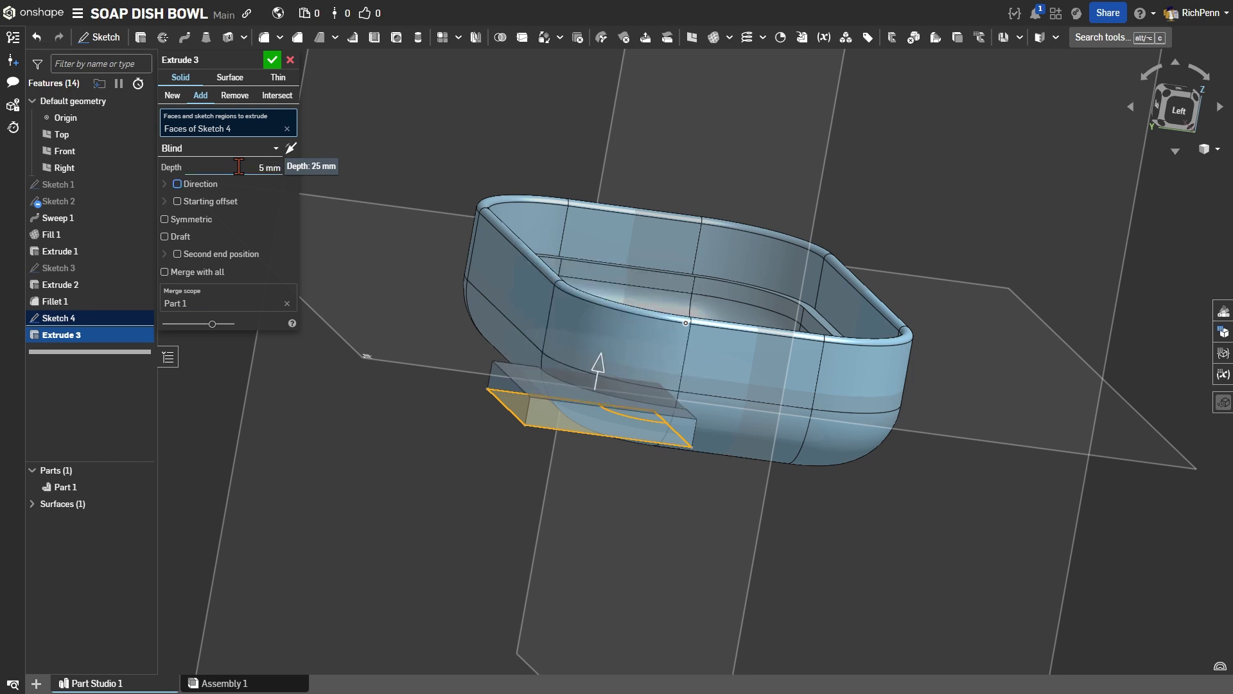
left_click(172, 103)
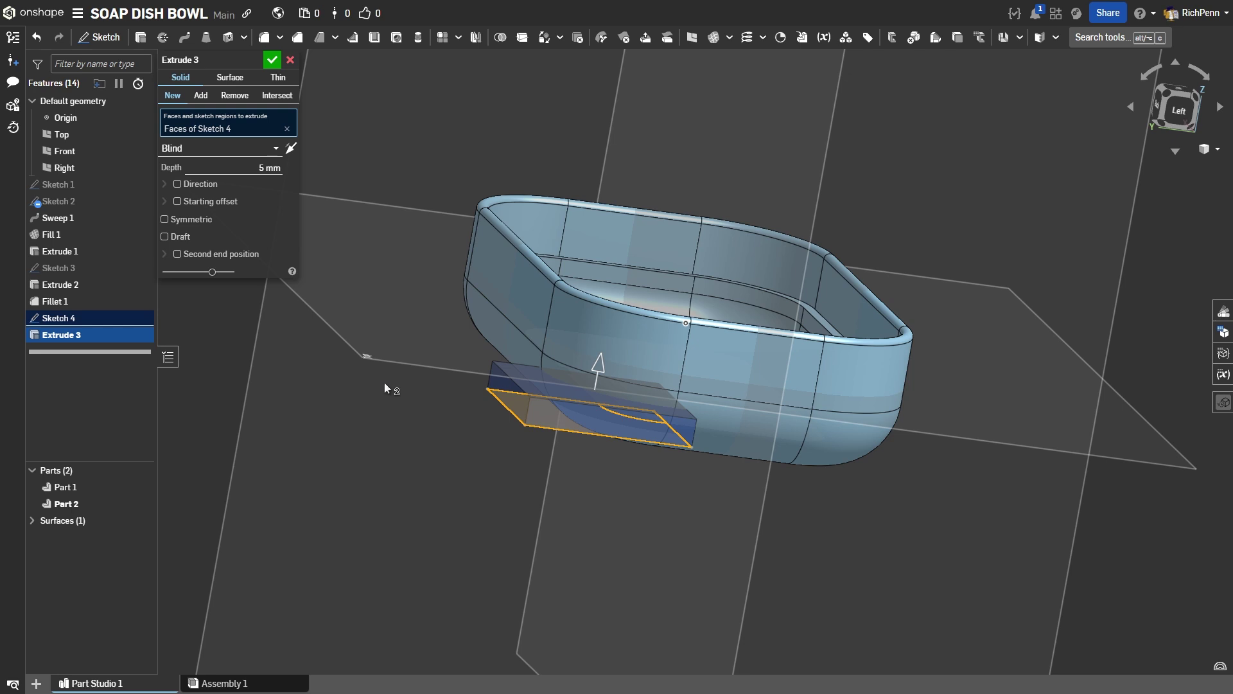
right_click_drag(384, 383, 506, 452)
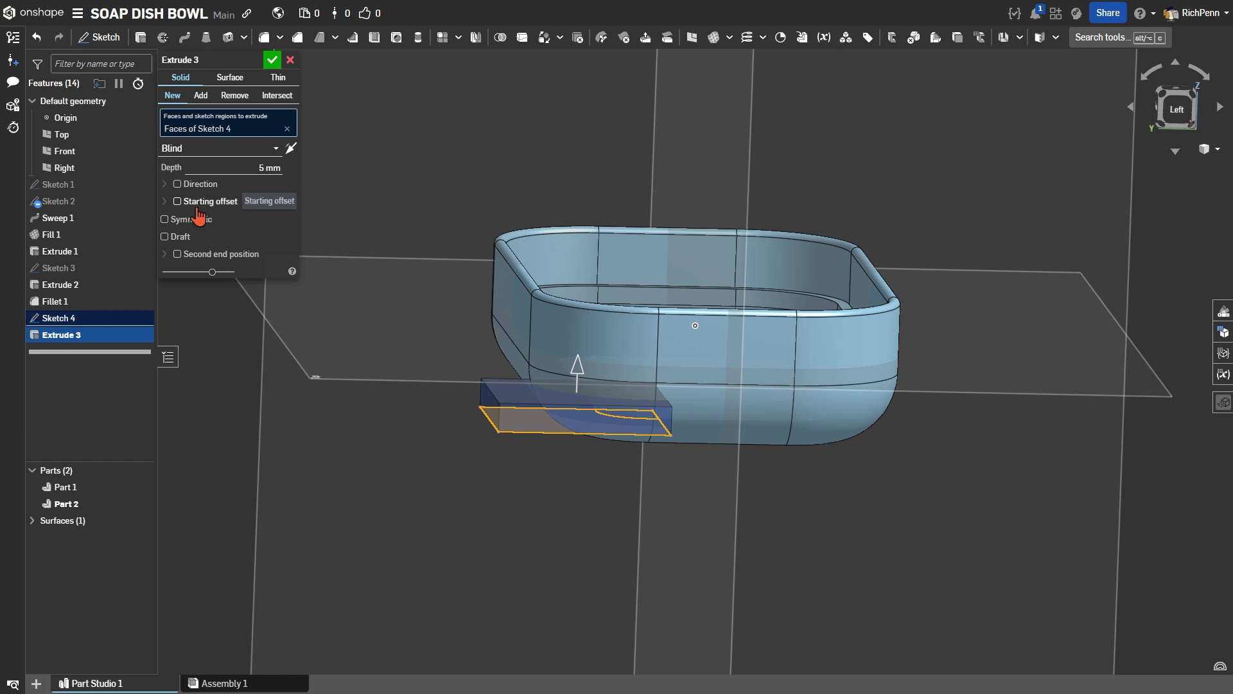
Add a 2 mm starting offset to the square's extrusion and accept the feature
left_click(178, 203)
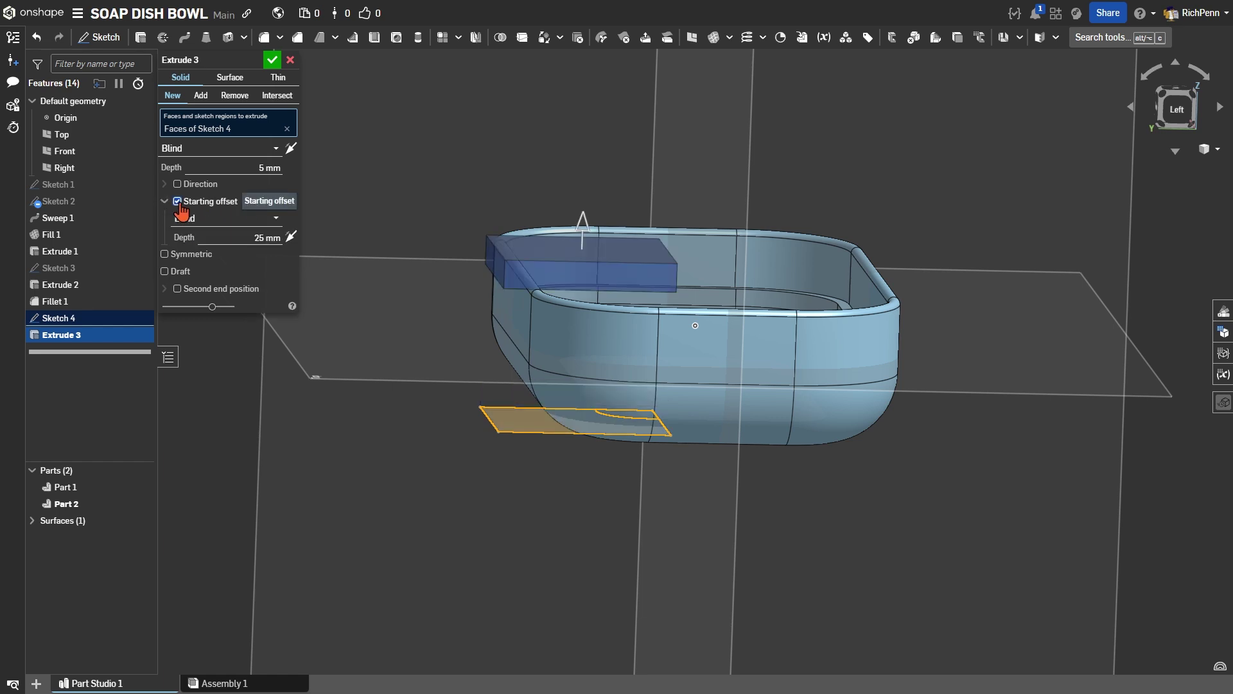
left_click(251, 238)
type("2")
key("Return")
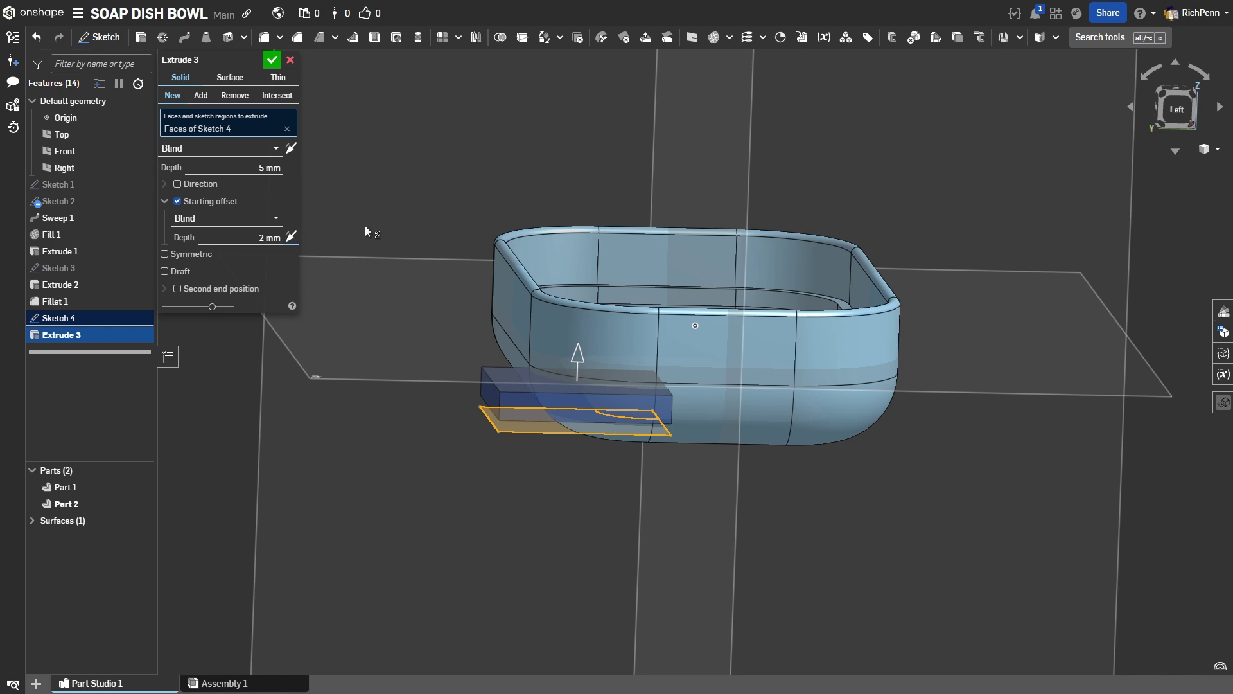
mouse_move(425, 392)
right_mouse_down()
mouse_move(410, 372)
mouse_move(415, 384)
right_mouse_up()
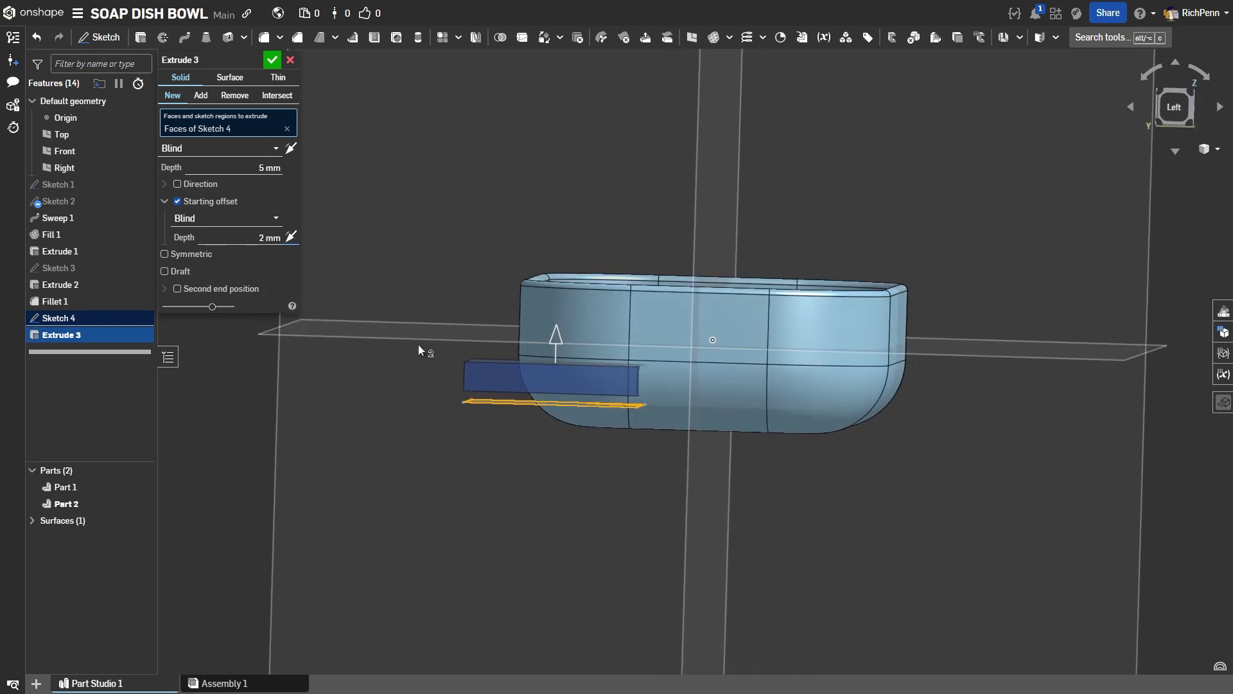
left_click(275, 63)
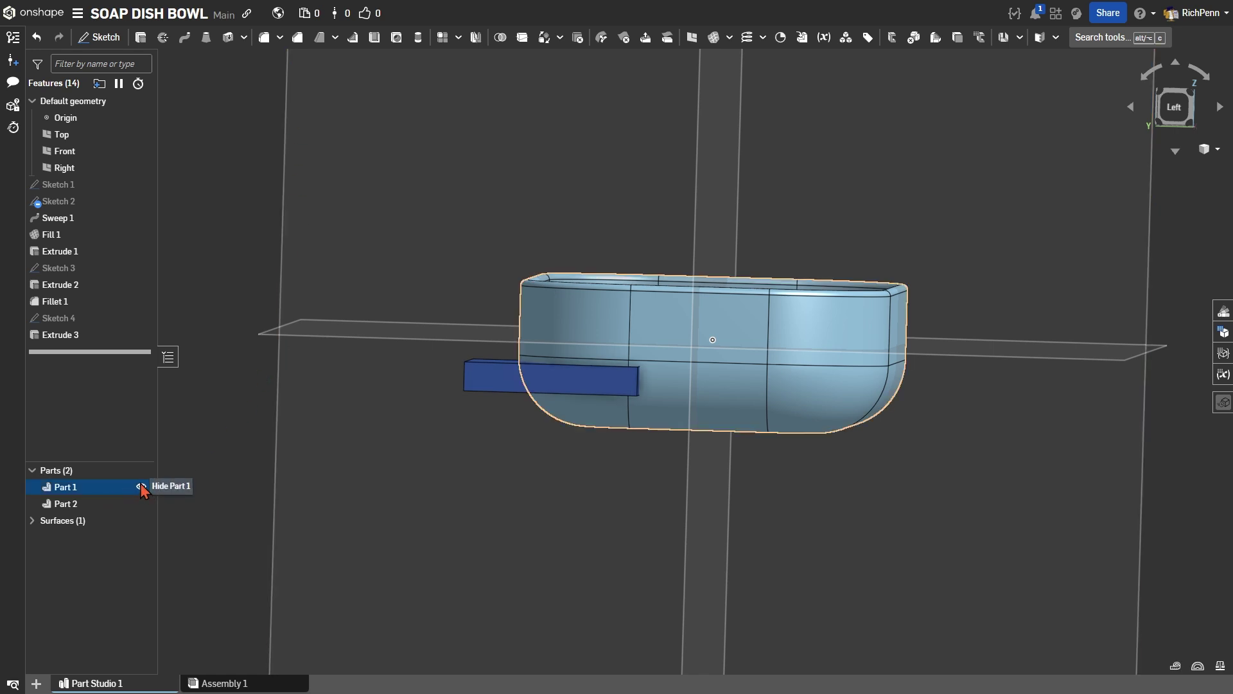
Hide the dish part and fillet the edges of the square block's upper and lower faces with a radius of 5/2 mm
left_click(144, 488)
right_click_drag(325, 456, 356, 468)
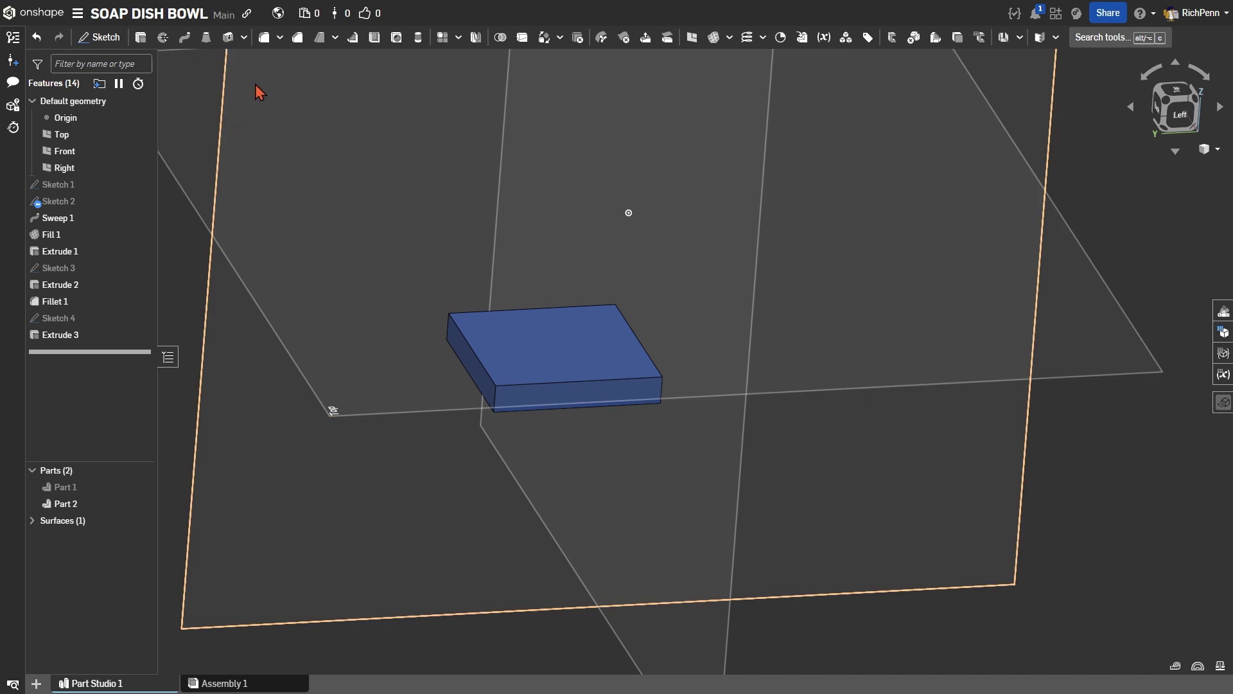
left_click(264, 37)
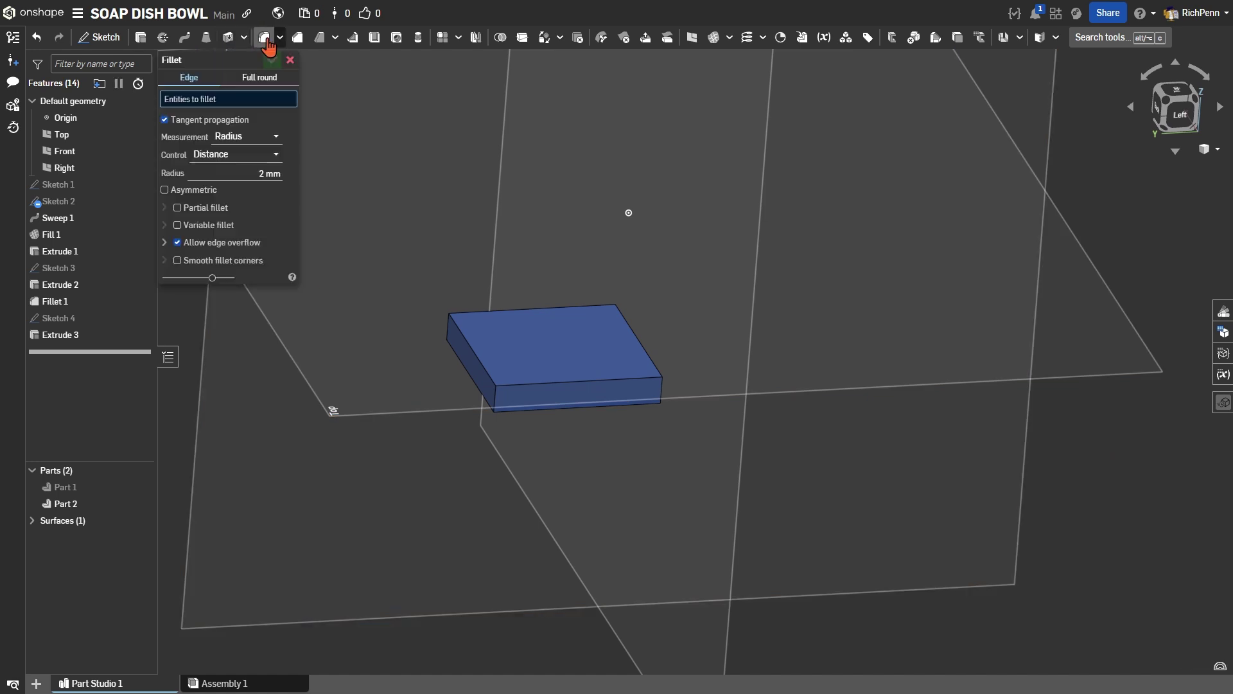
left_click(262, 174)
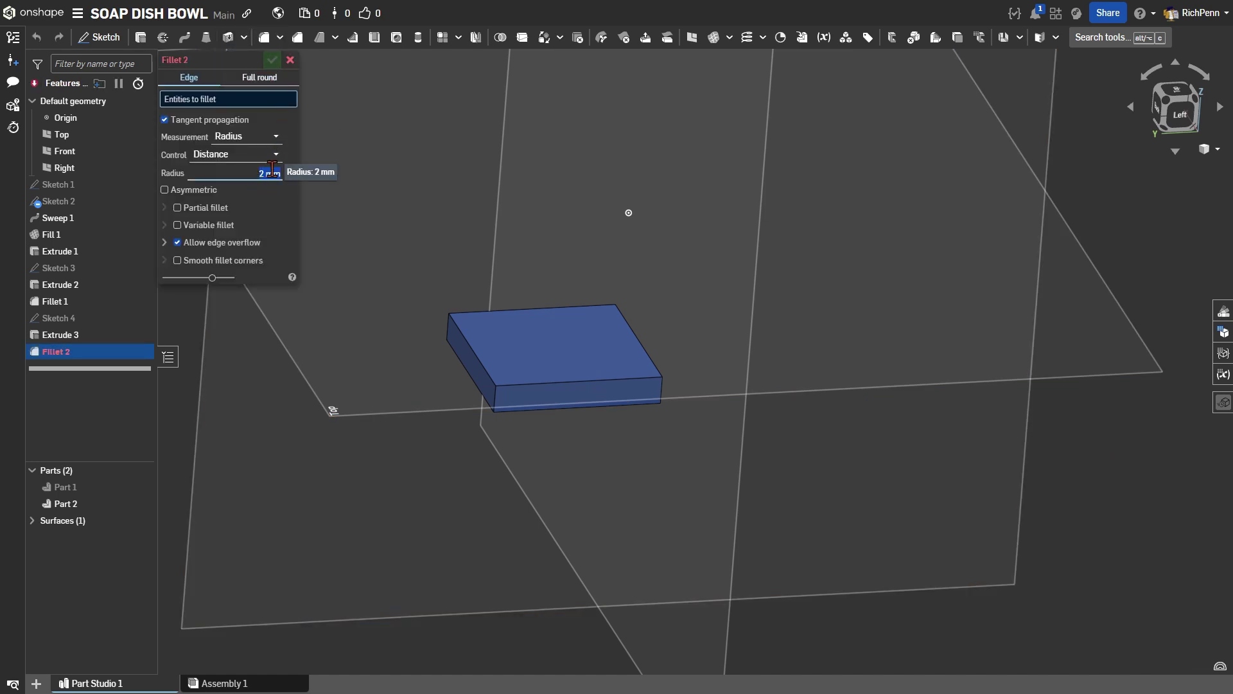
type("5/2")
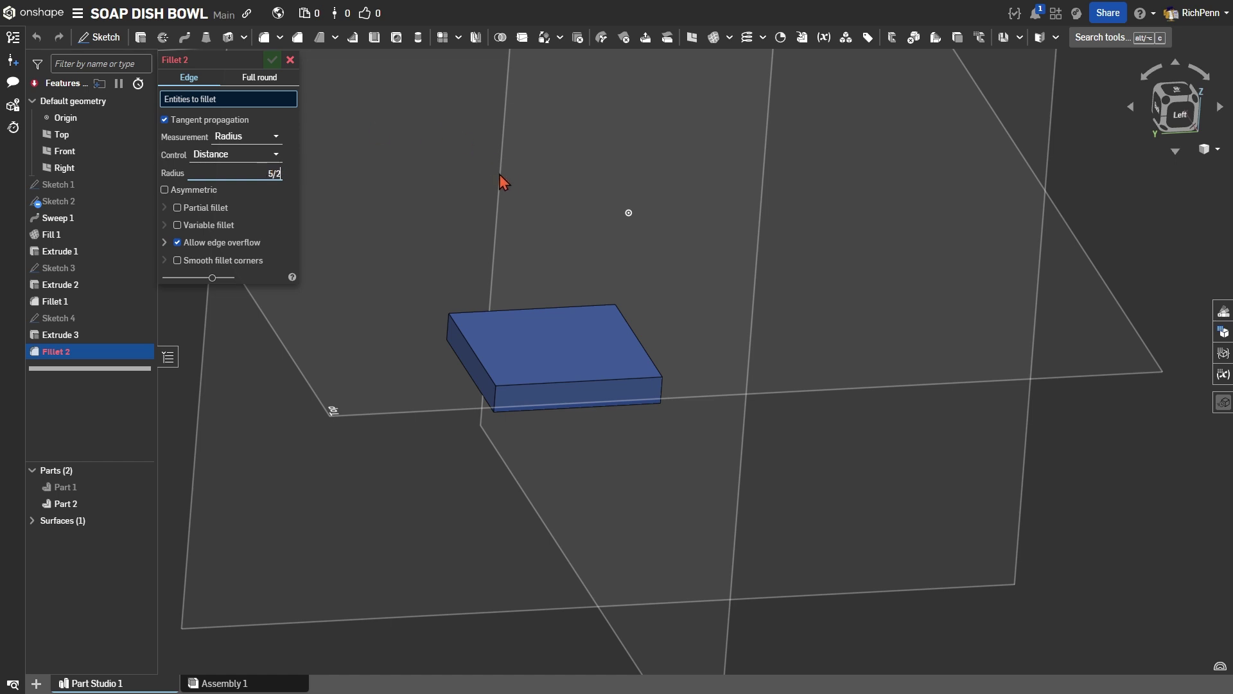
key("Tab")
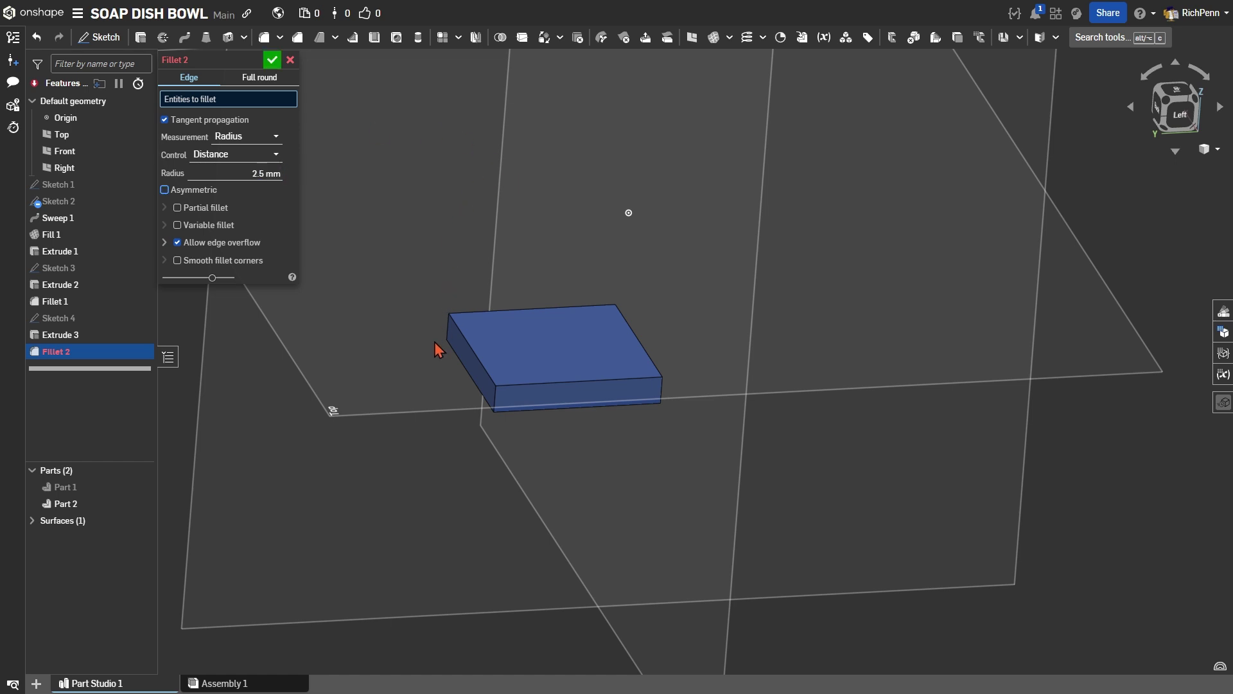
left_click(541, 341)
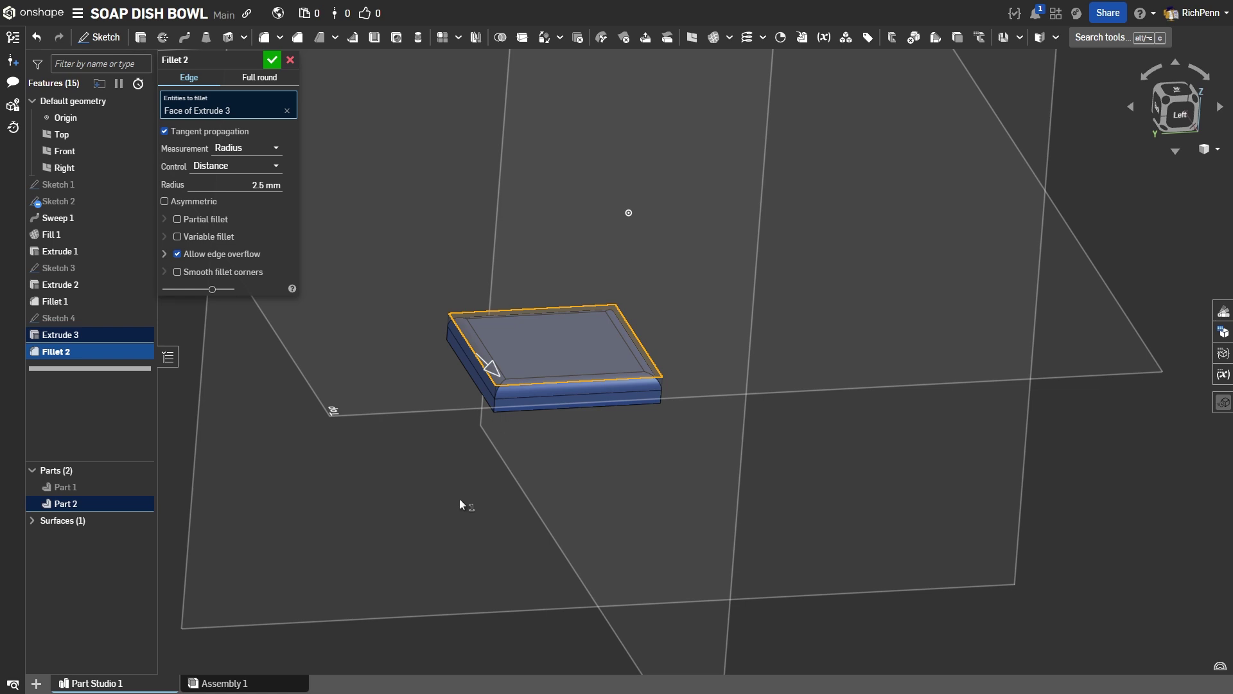
right_click_drag(460, 503, 452, 465)
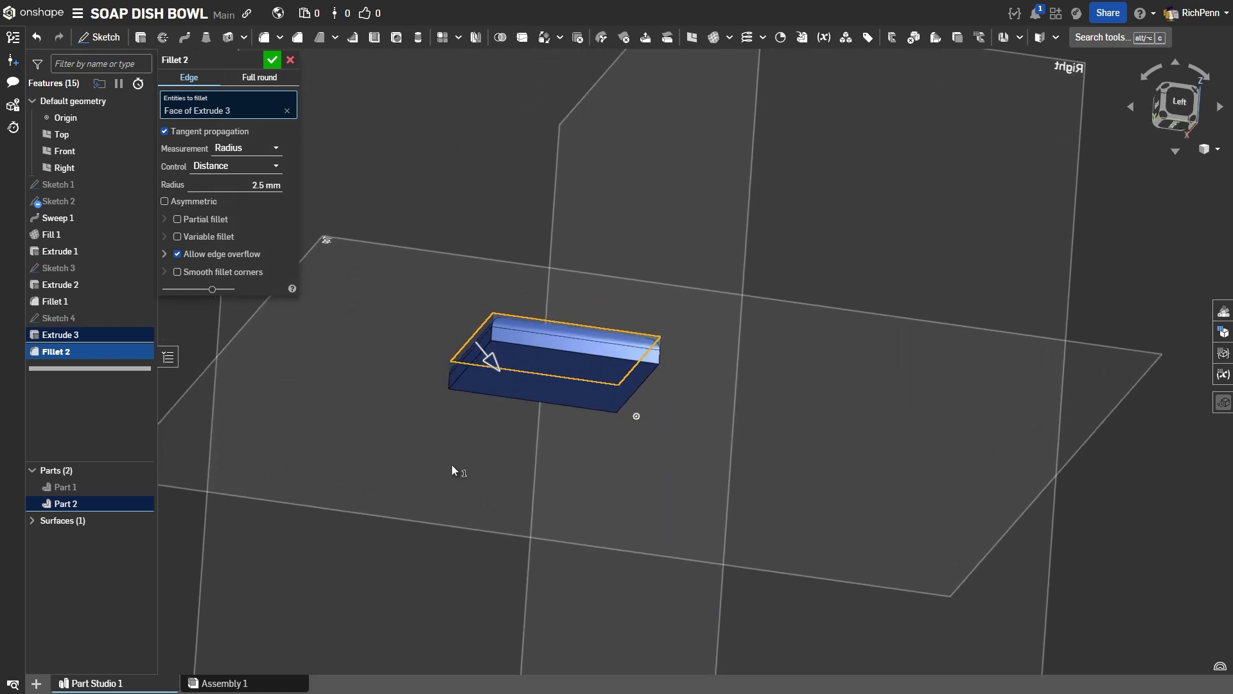
left_click(508, 366)
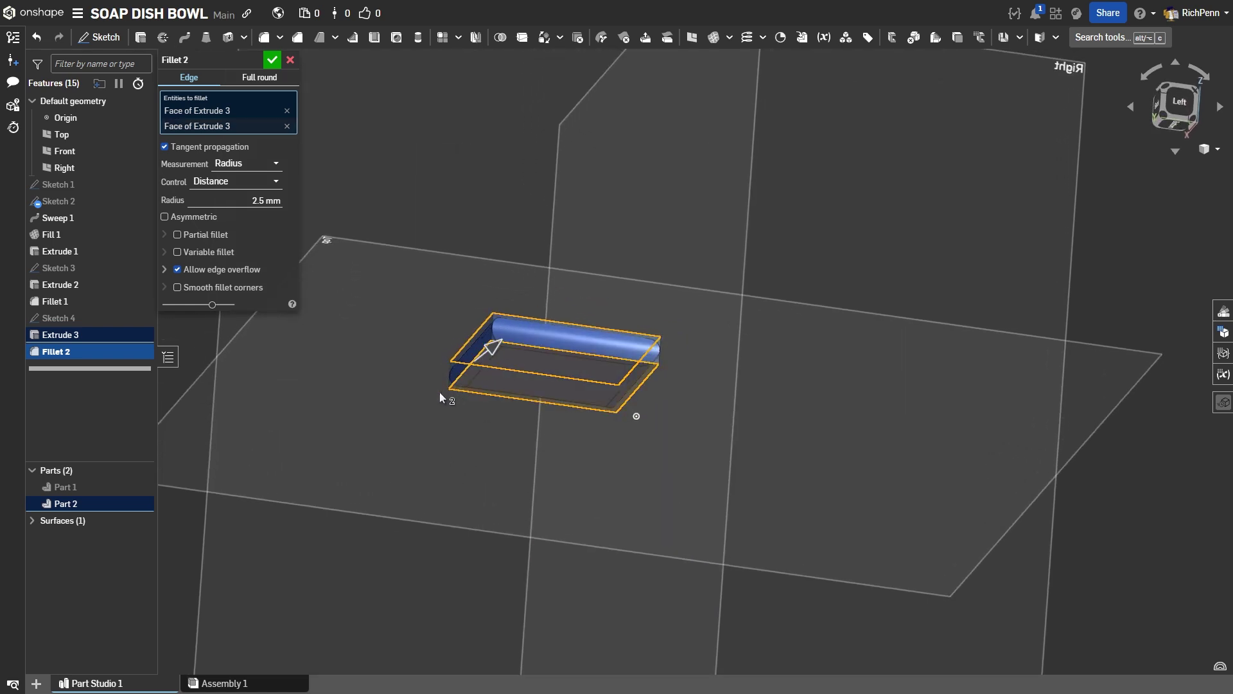
left_click(270, 62)
Show the dish part again and subtract the rounded corner block from it with a Boolean
right_click_drag(283, 74, 333, 184)
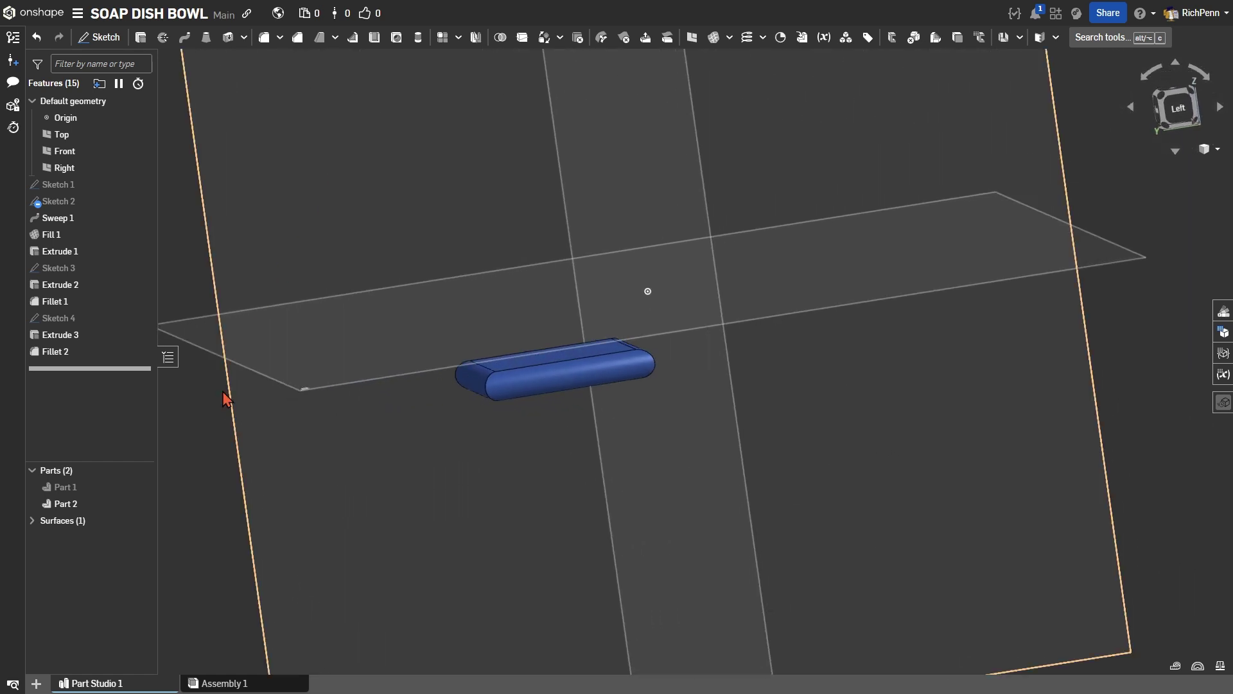
left_click(140, 488)
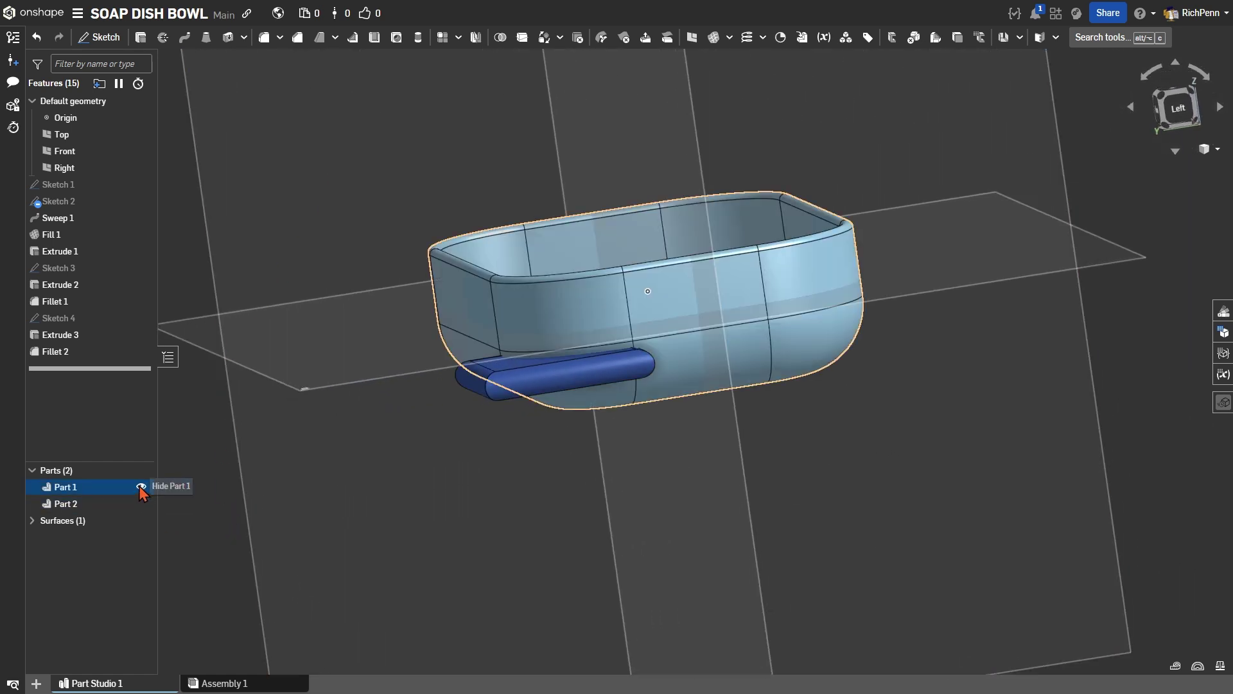
right_click_drag(352, 473, 416, 495)
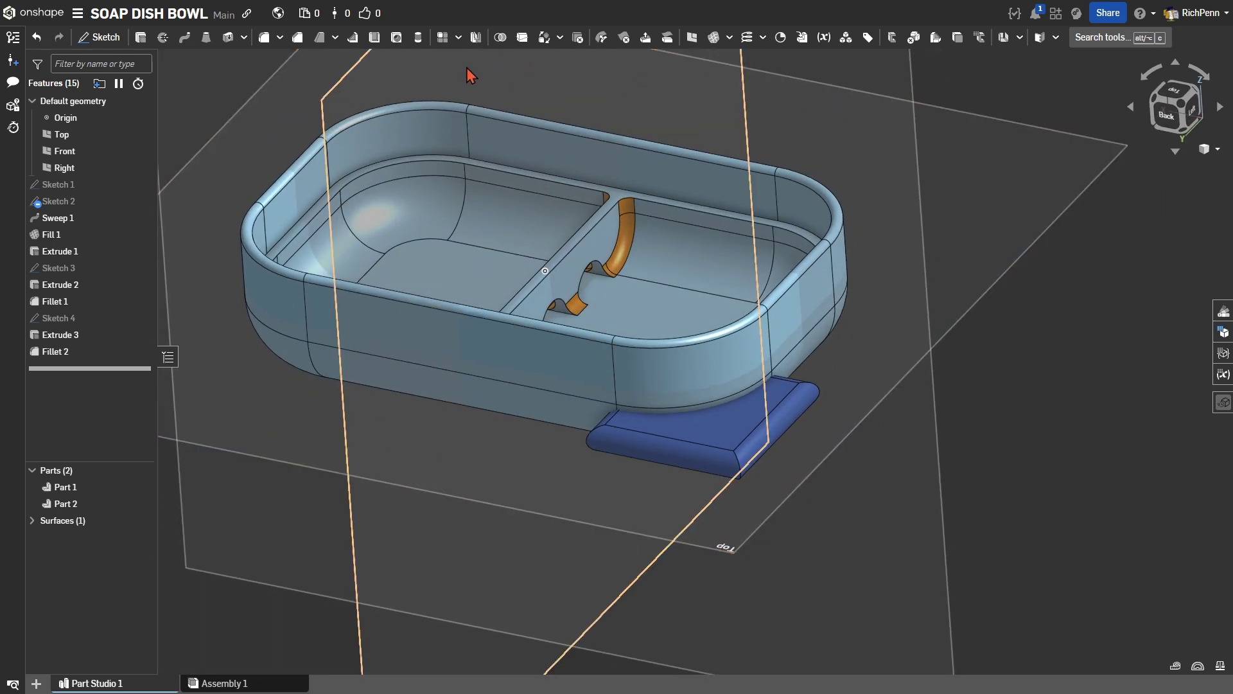
left_click(501, 37)
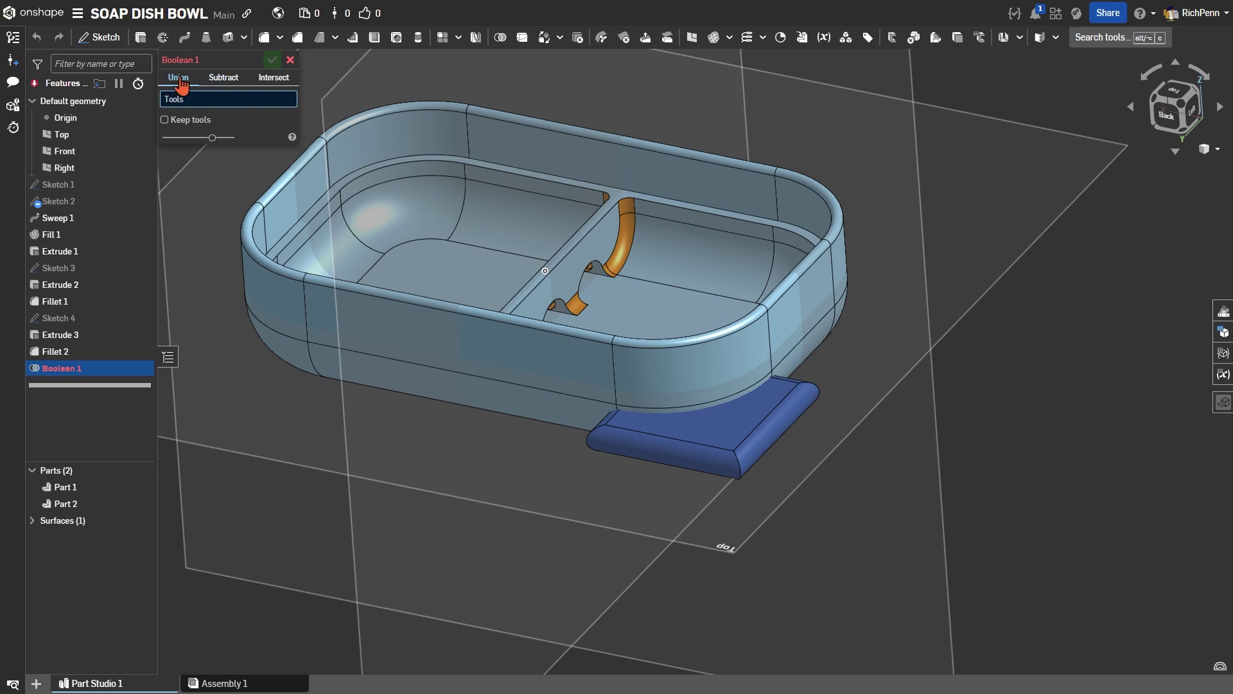
left_click(224, 78)
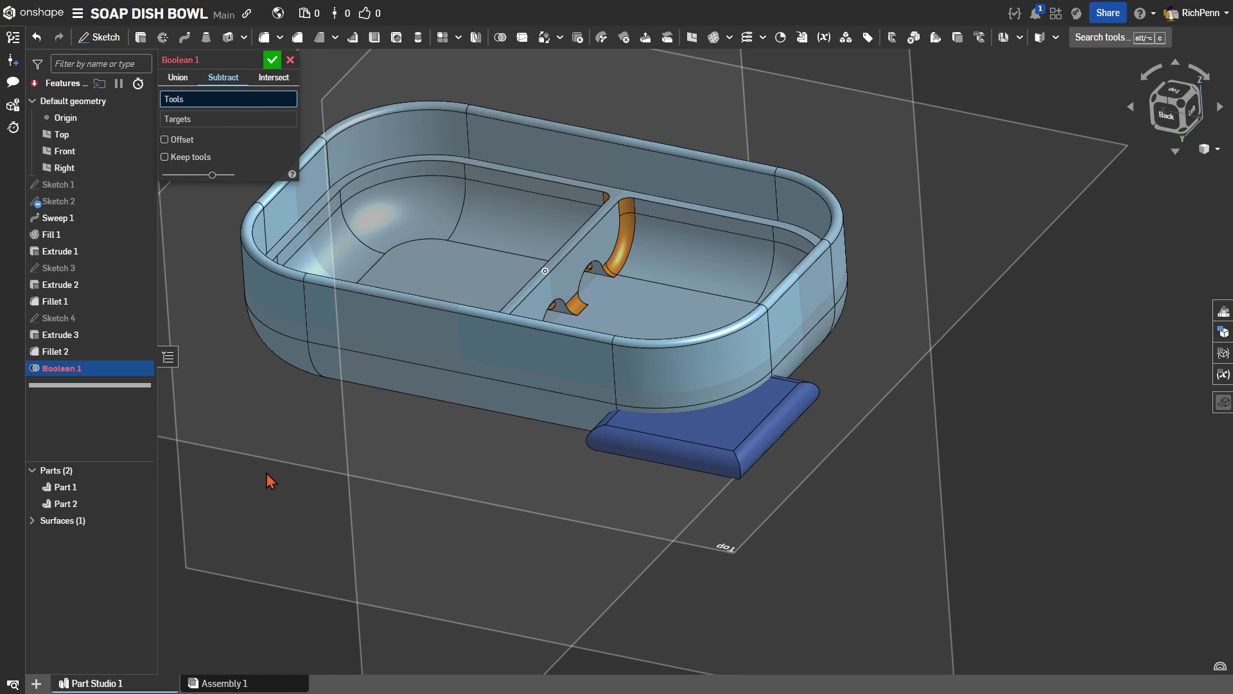
left_click(708, 453)
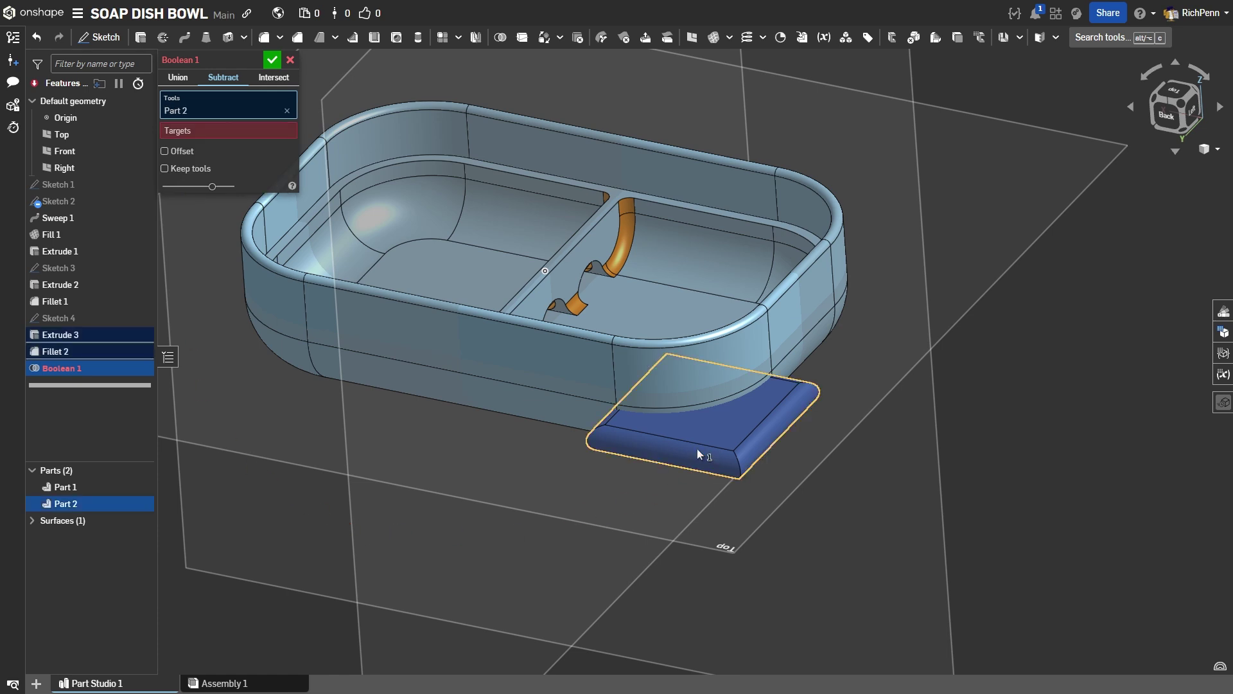
left_click(207, 131)
left_click(437, 340)
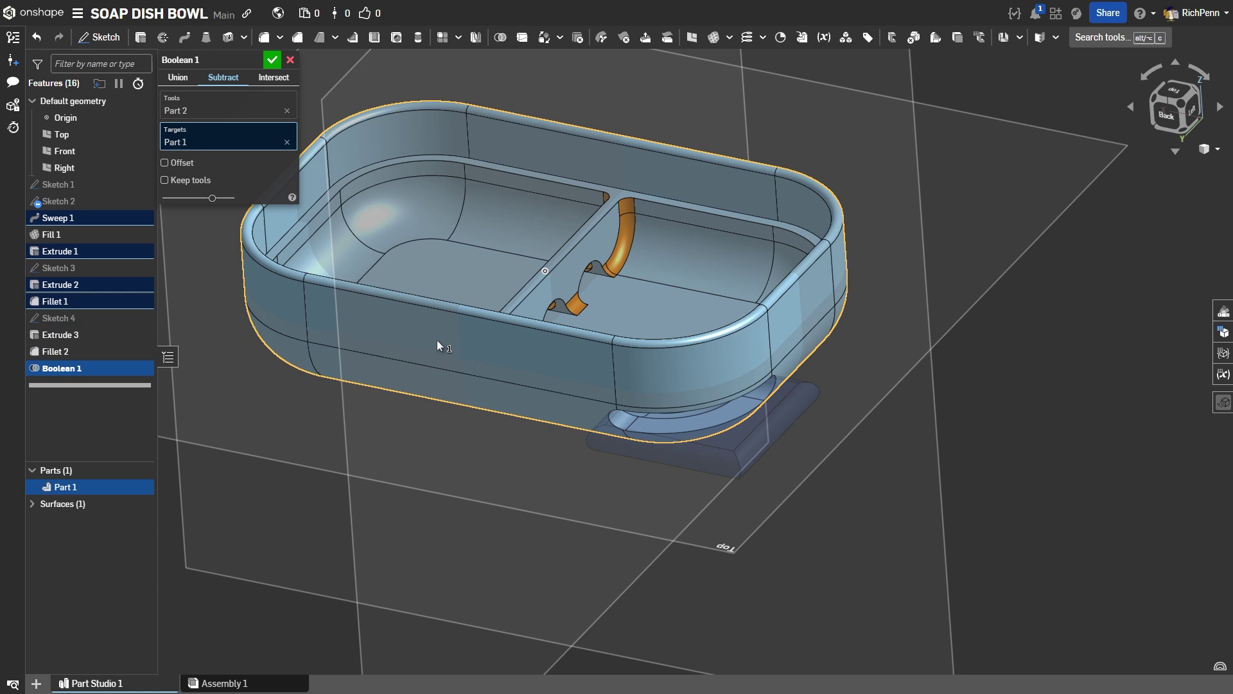
left_click(272, 60)
Assign the TTT-Aluminum - 1060 material from the personal material library to the dish part
right_click_drag(302, 372, 288, 464)
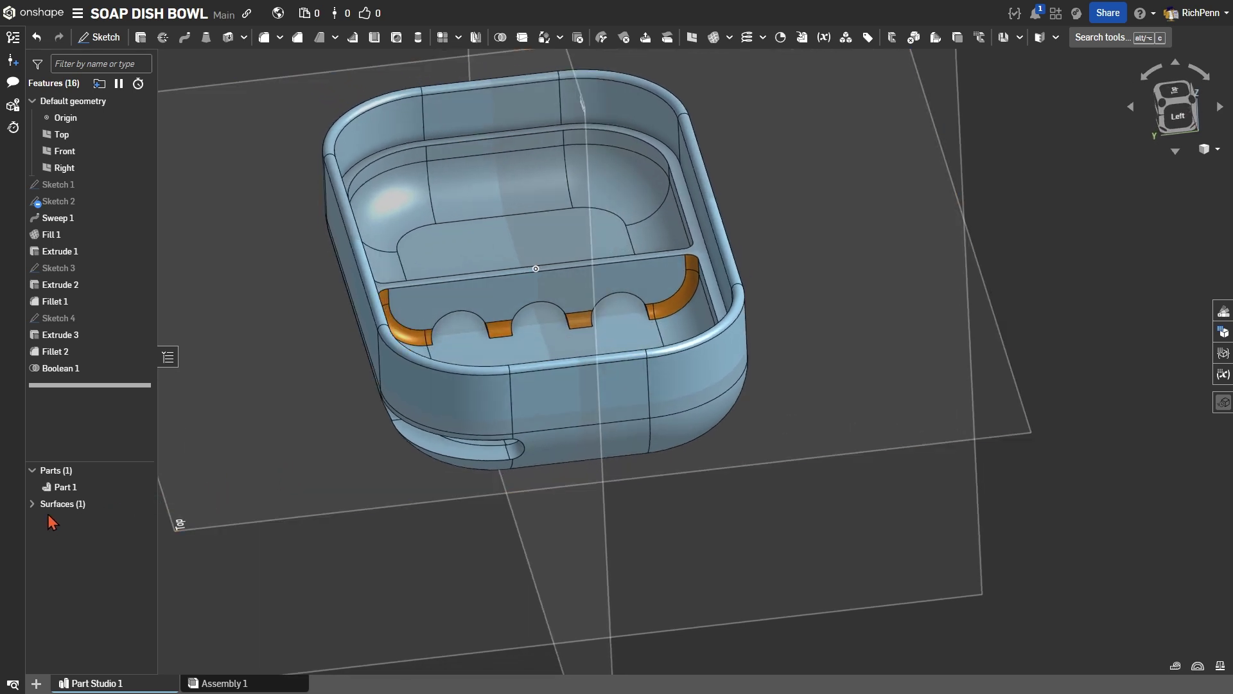
right_click(68, 487)
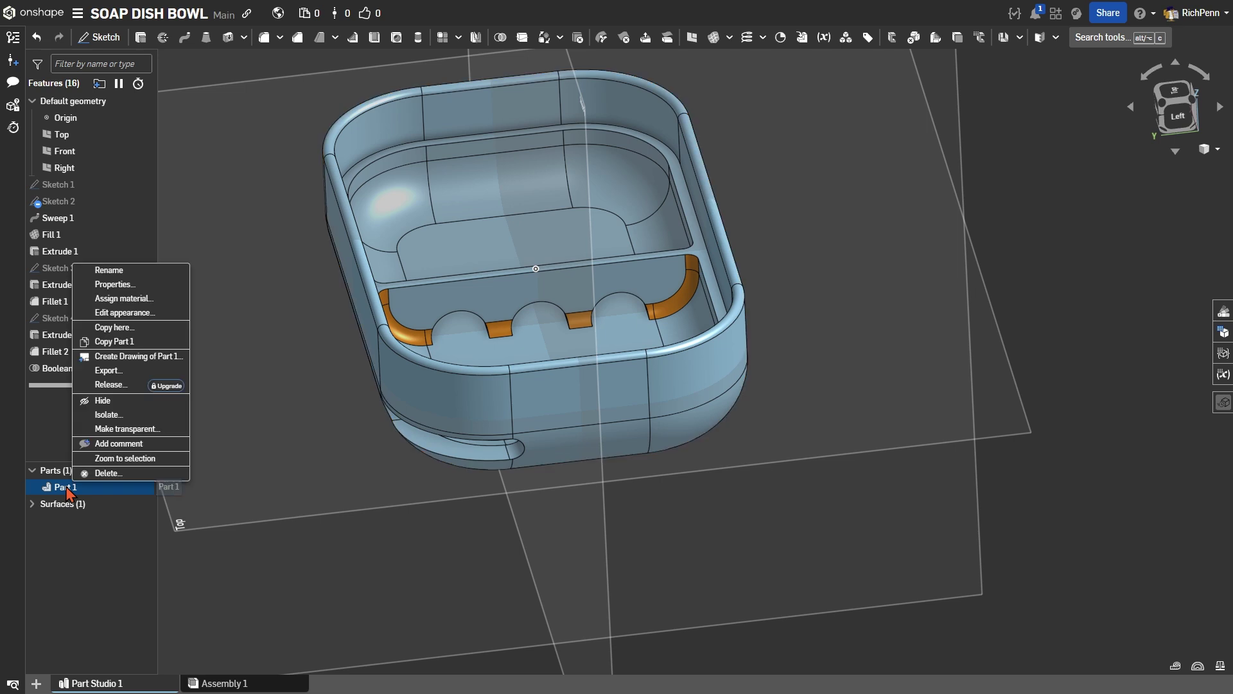
left_click(156, 300)
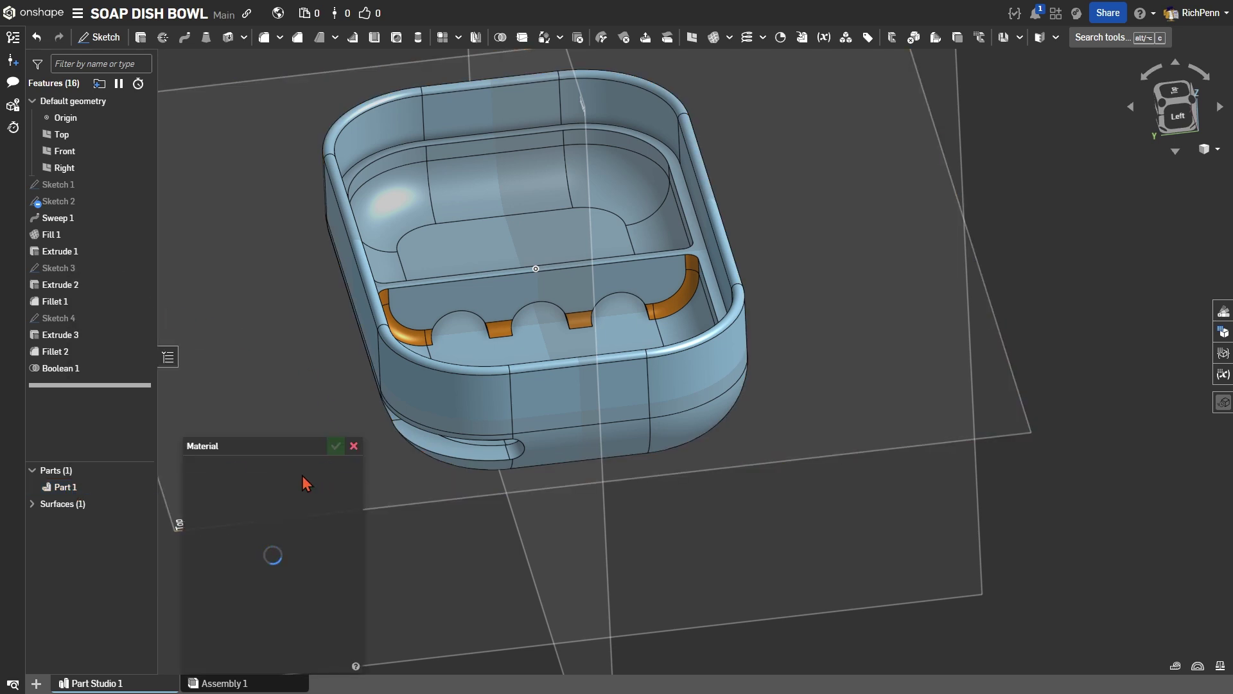
left_click_drag(271, 446, 247, 258)
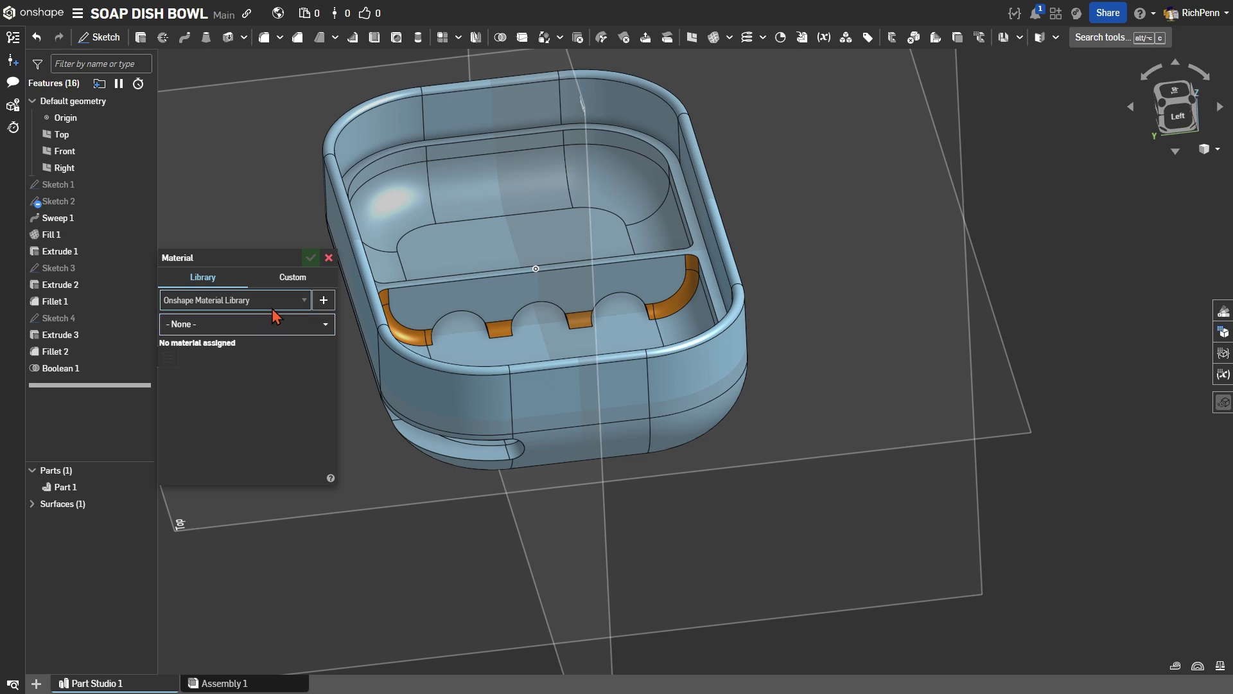
left_click(273, 302)
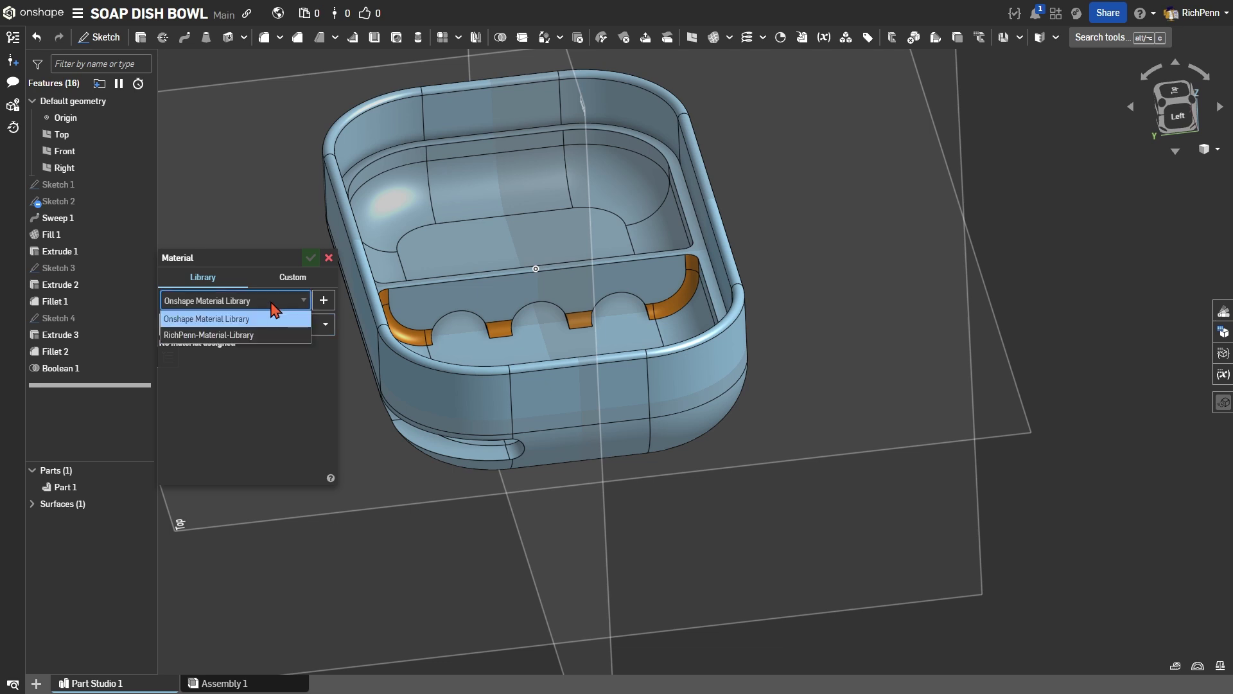
left_click(252, 338)
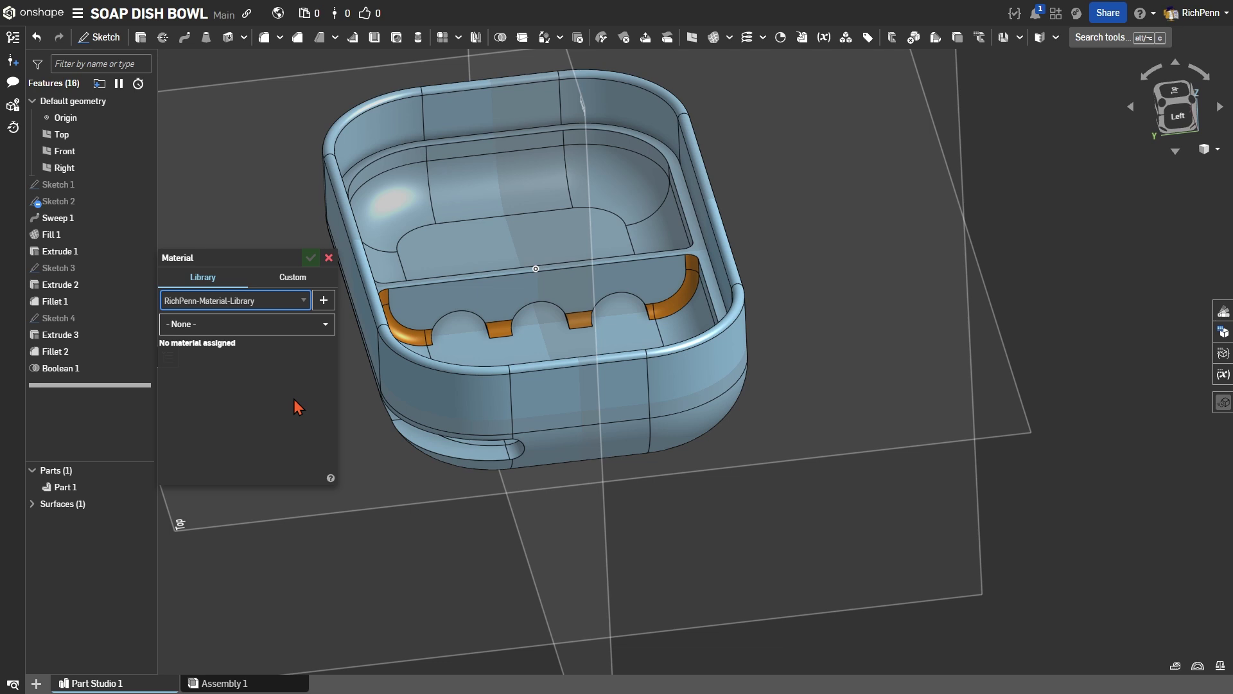
left_click(325, 325)
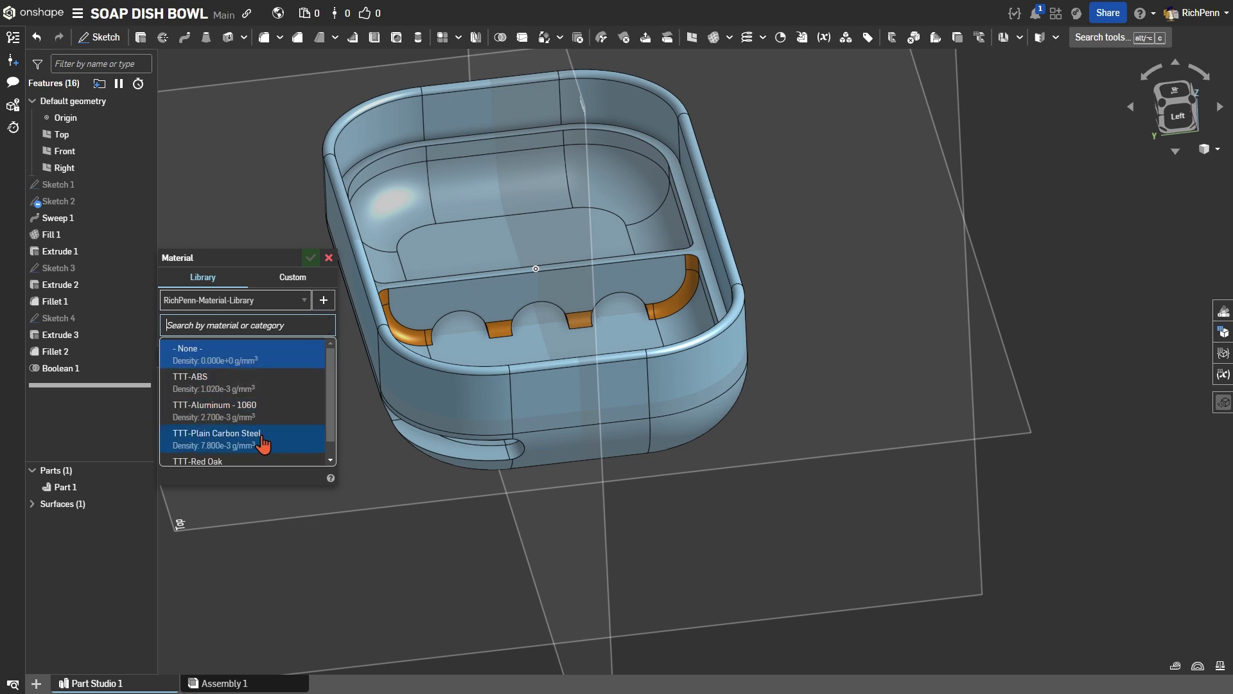
left_click(256, 411)
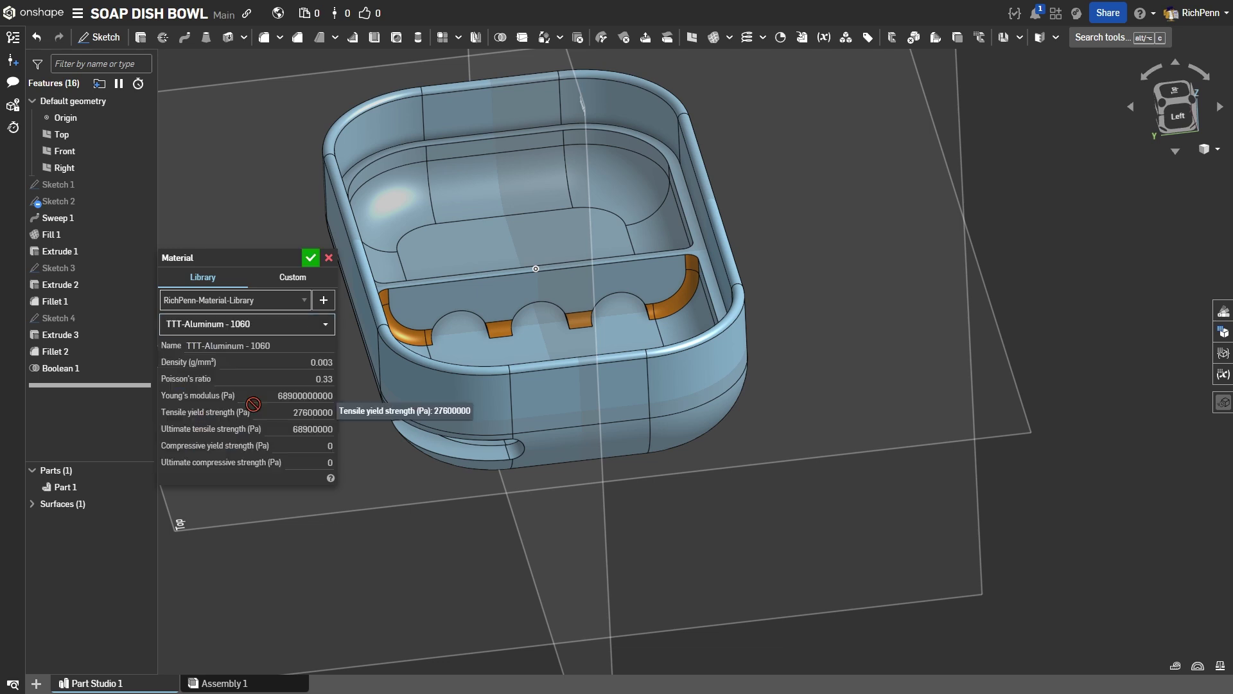
left_click(310, 258)
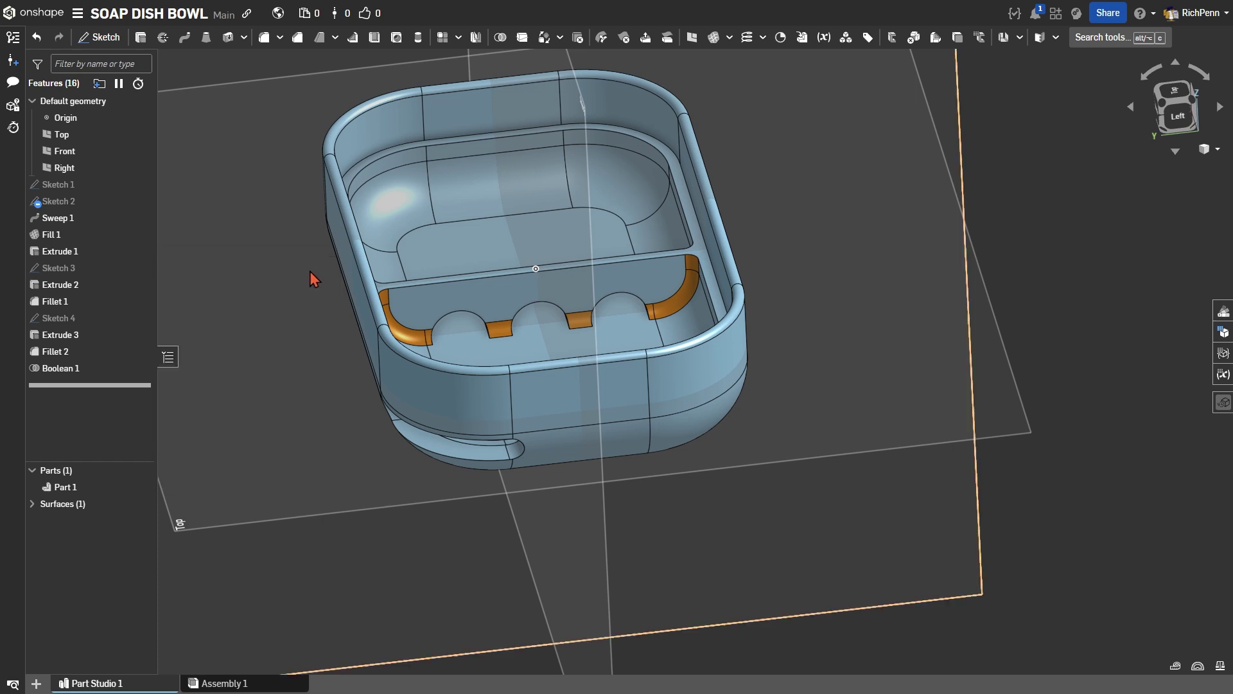
Measure the dish part's mass properties, then close the readout and clear the selection
left_click(1221, 667)
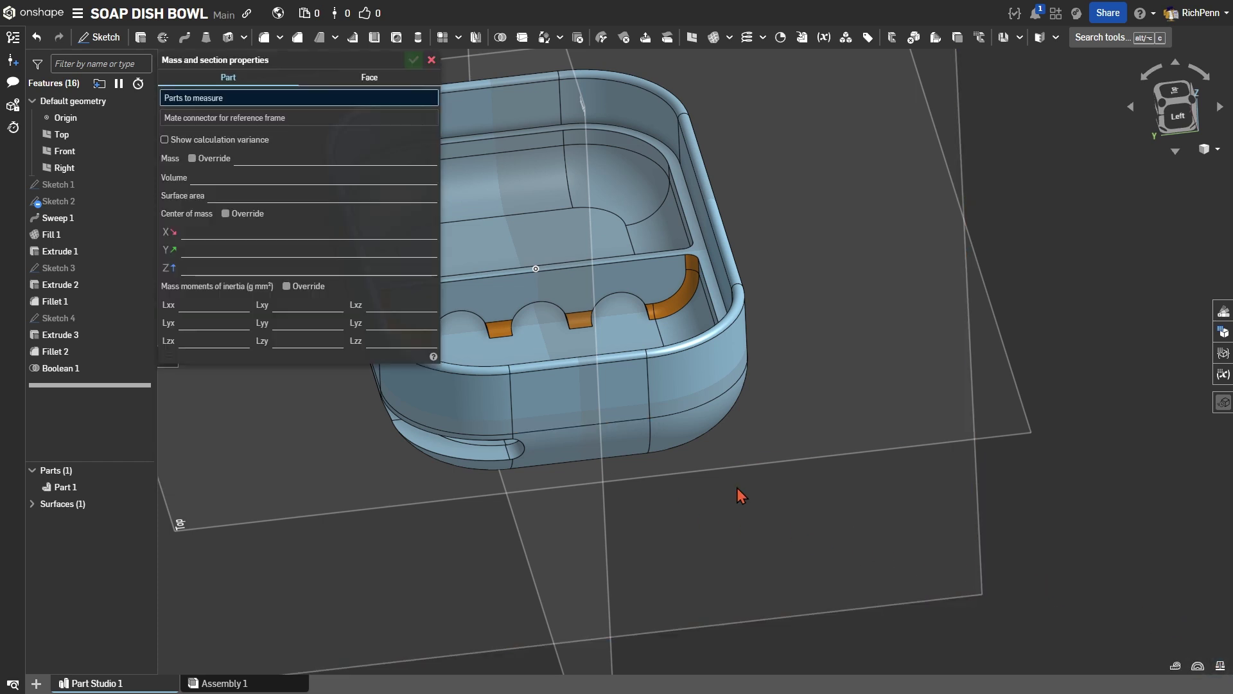
left_click(521, 395)
mouse_move(407, 179)
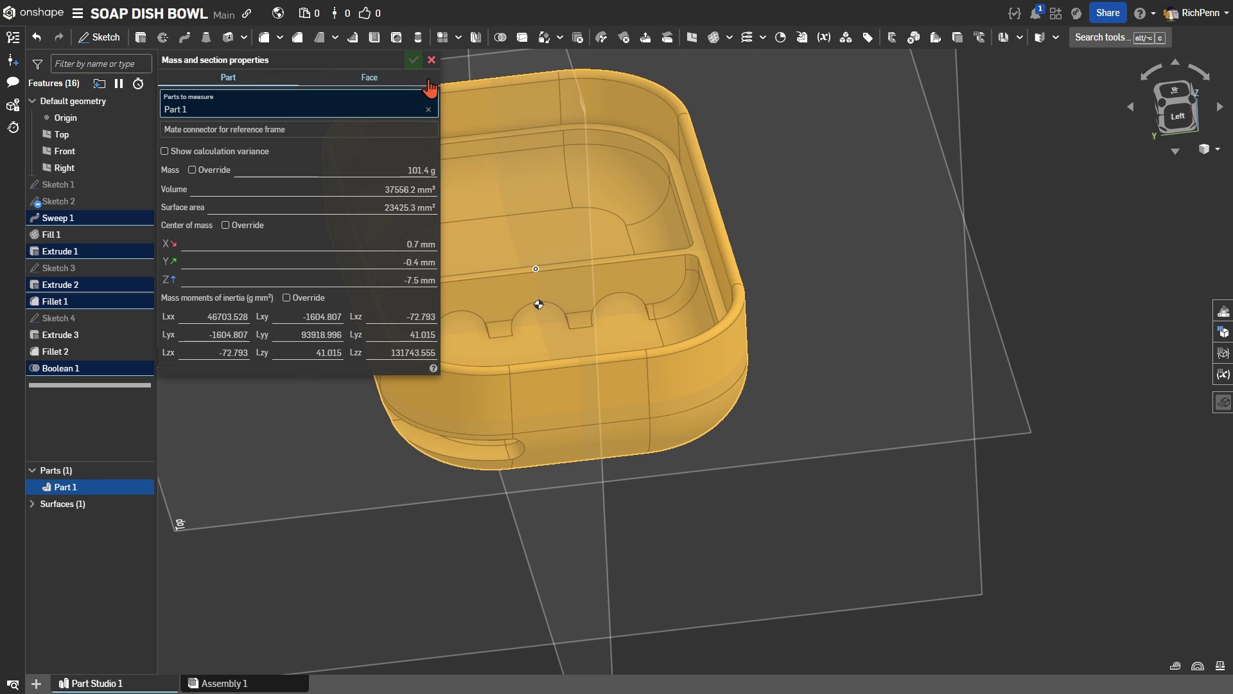
left_click(432, 59)
left_click(246, 469)
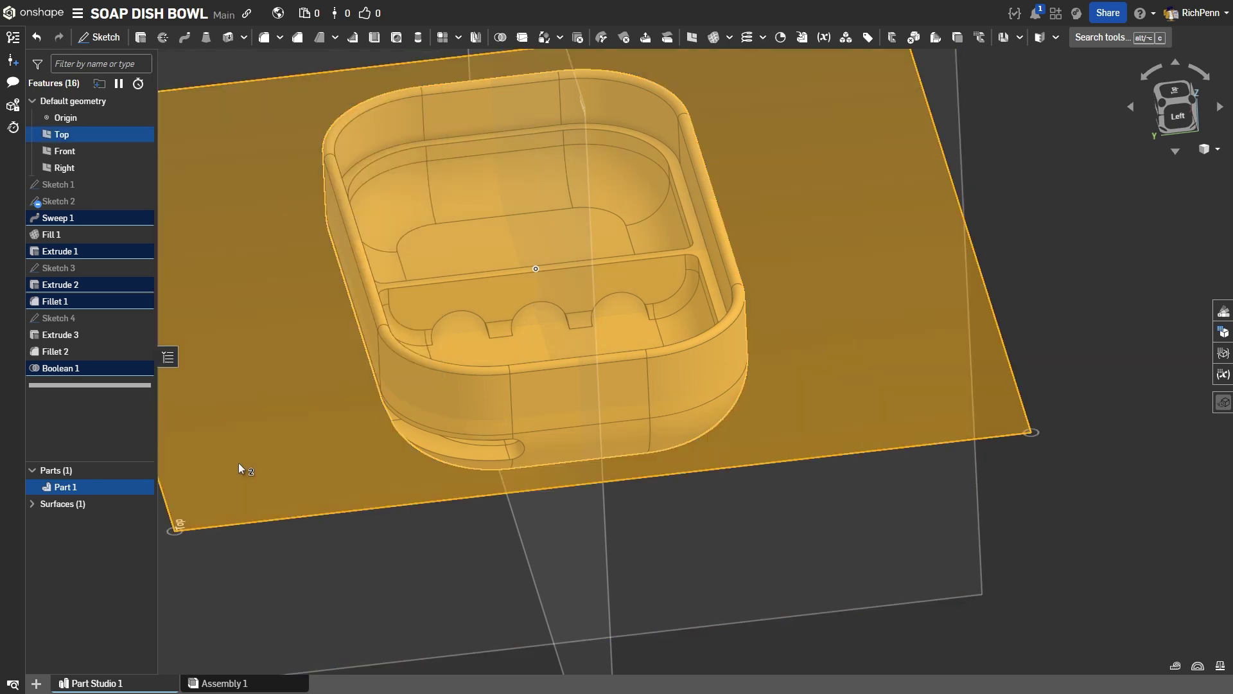
right_click_drag(239, 466, 332, 637)
left_click(244, 571)
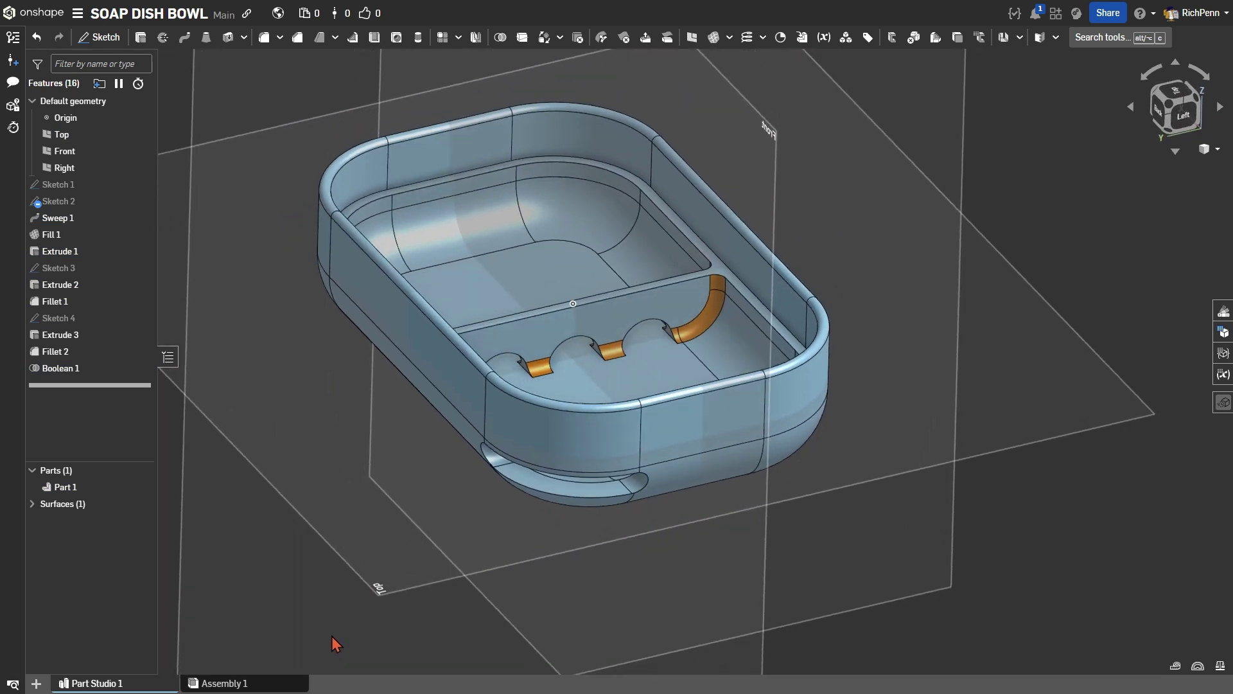